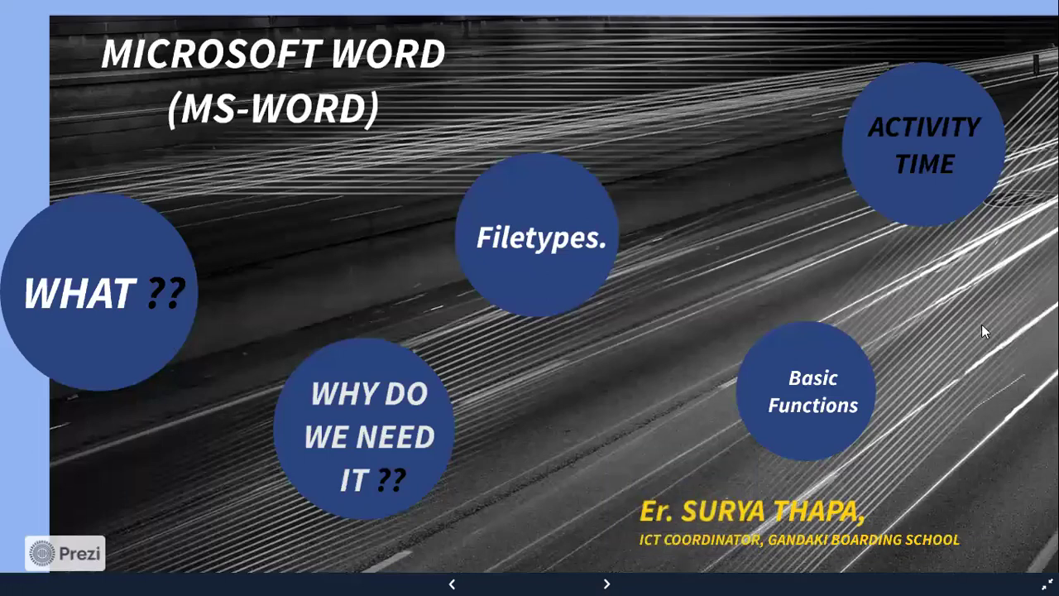
Step: Zoom into the ACTIVITY TIME section to show the LETS PRACTICE MS-WORD, DAY 1 slide
click(937, 152)
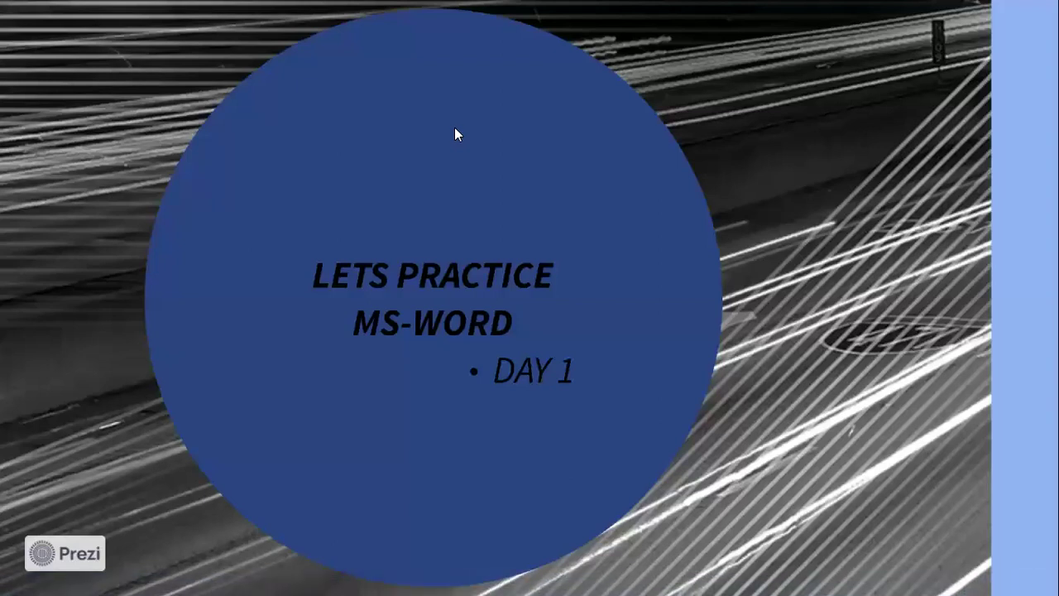
Step: Exit the Prezi full-screen presentation with Esc
key(Escape)
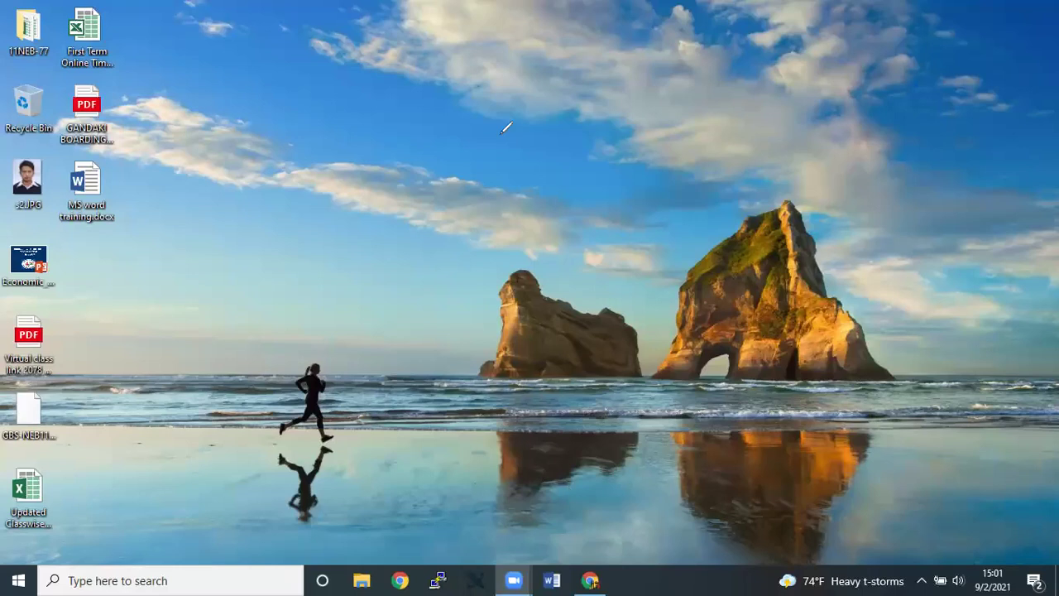
Step: Draw a red pen line pointing down to where Word can be started from the taskbar
drag(556, 365, 551, 581)
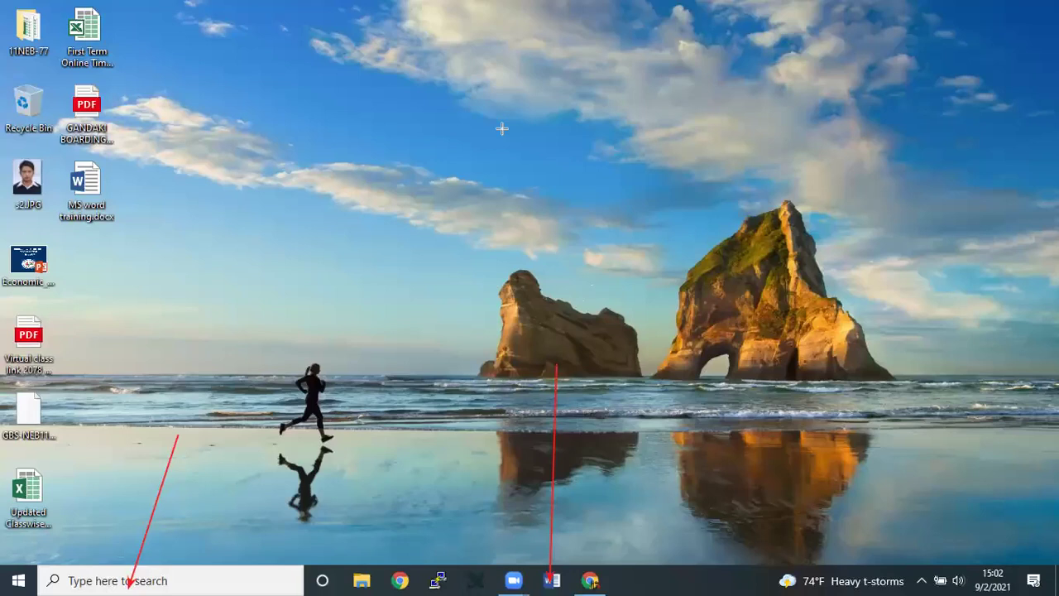
Step: Search for 'word', launch Word 2013 with a blank Document1, then minimize it
click(93, 578)
text(wo)
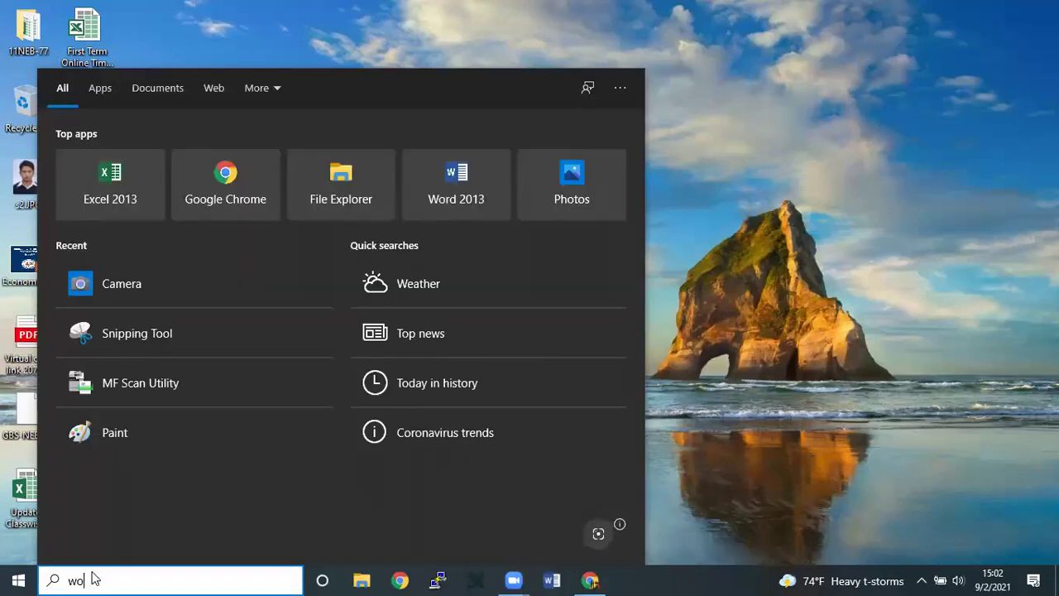
text(rd)
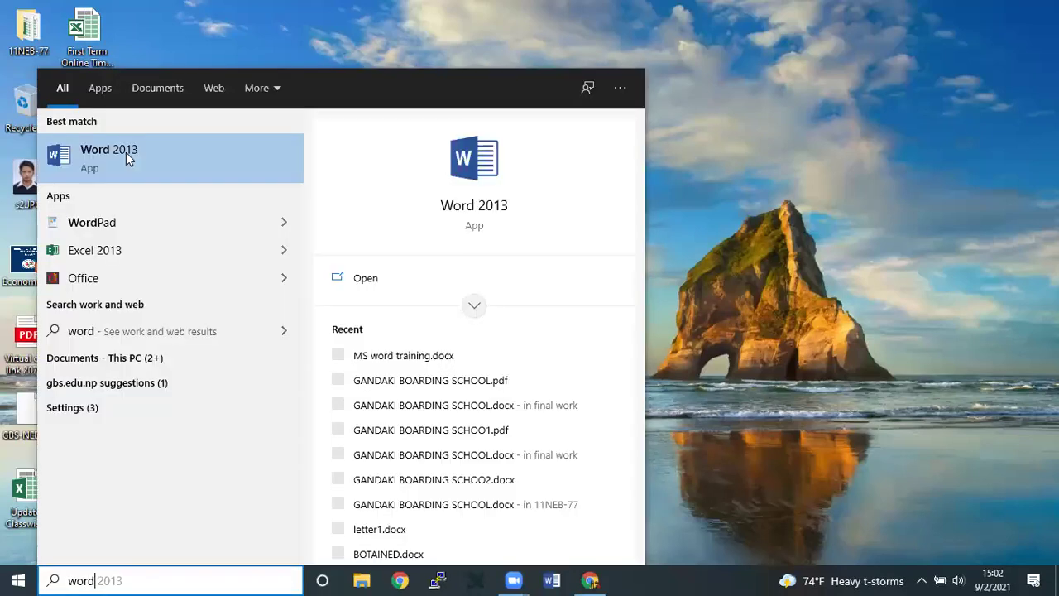
click(126, 152)
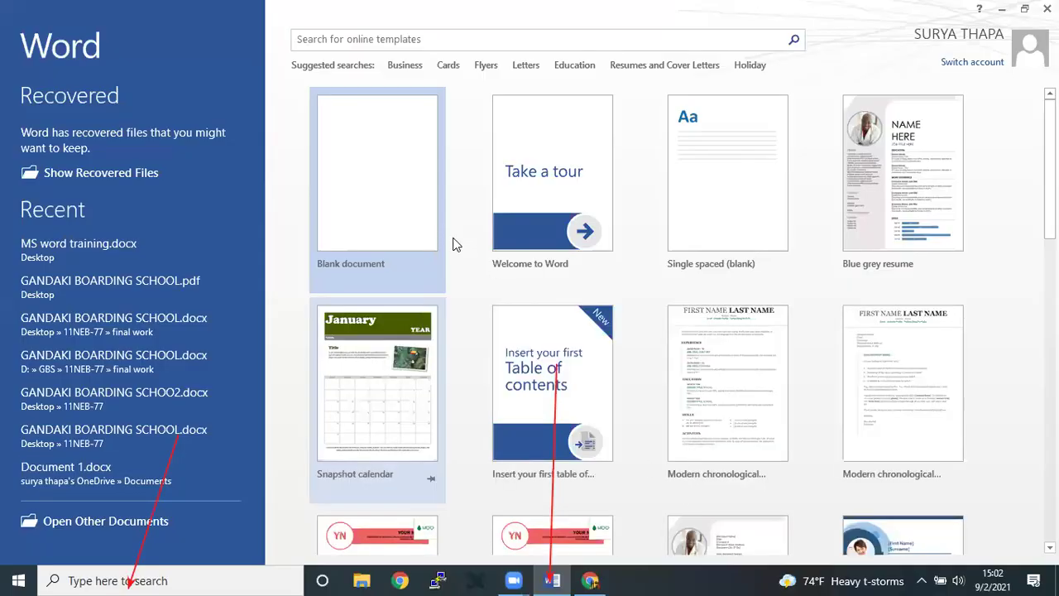
click(383, 199)
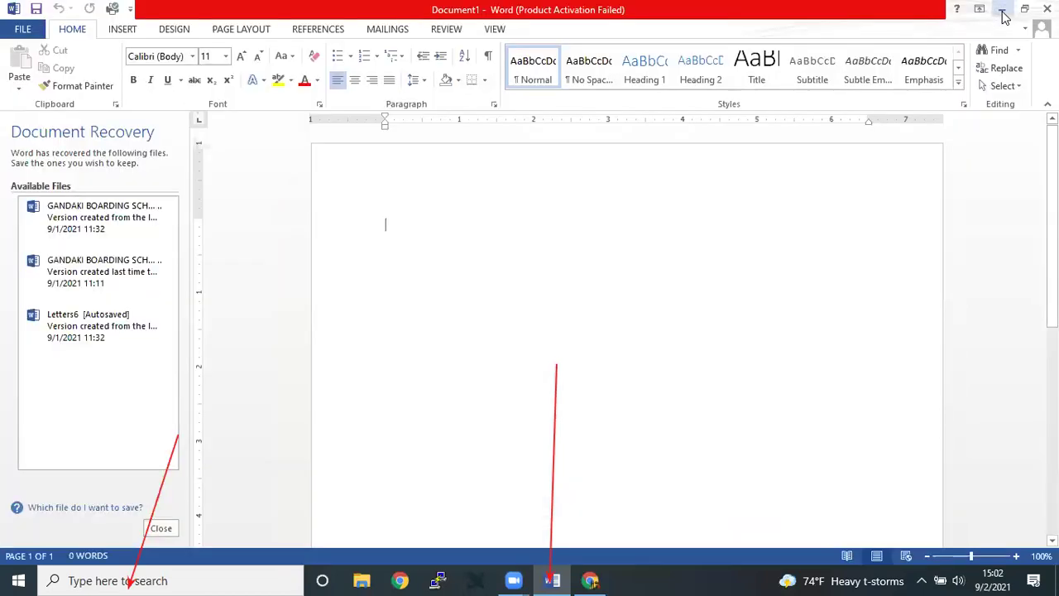
click(1003, 11)
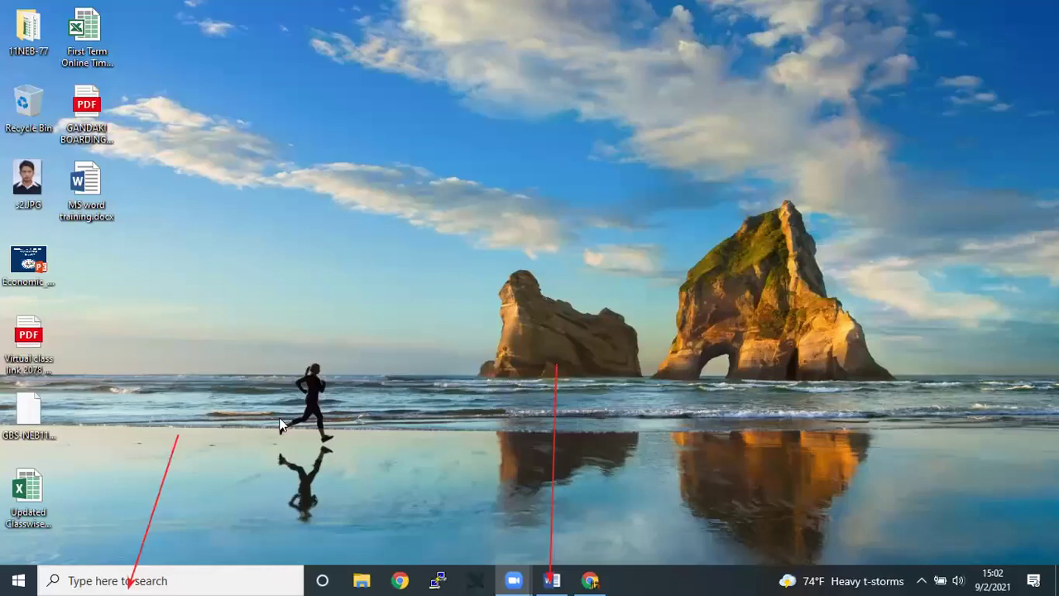
Step: Return focus to the desktop and bring up the Run dialog with Windows+R
click(243, 430)
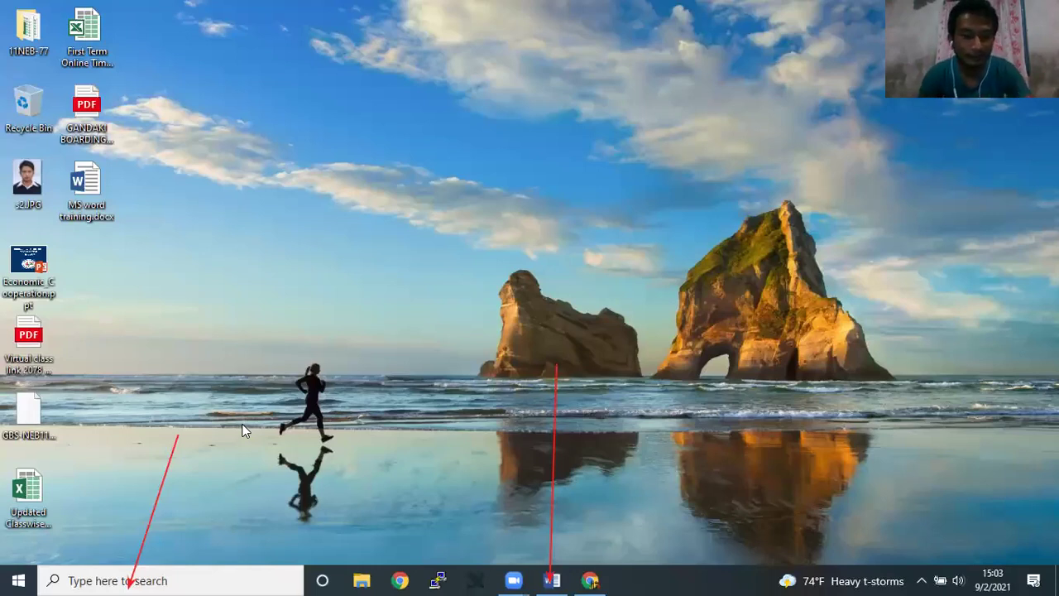
key(super+r)
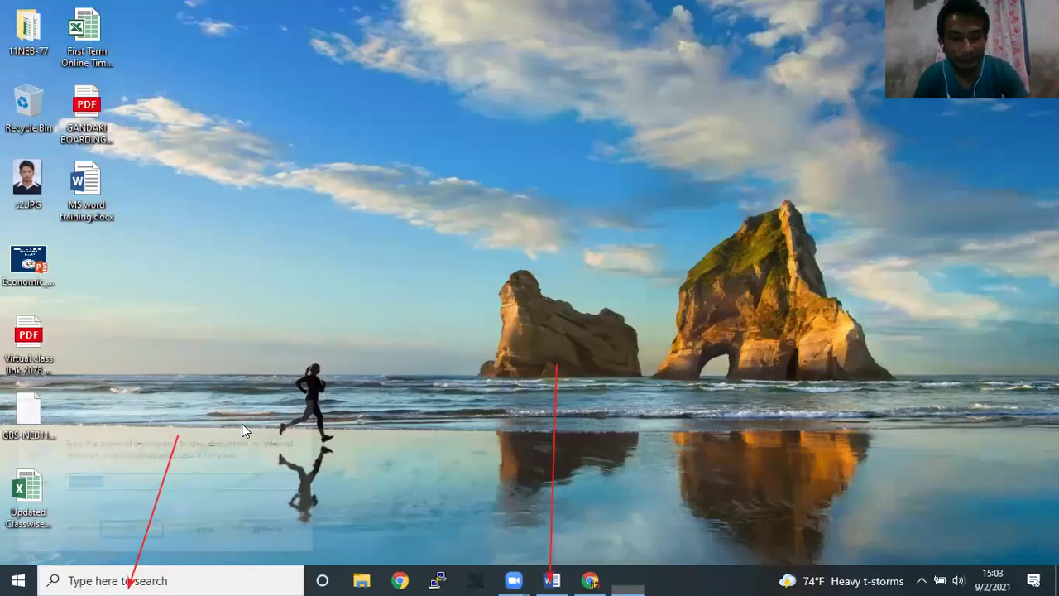
Step: Run winword from the Run dialog to launch Word 2013's start screen
key(super+r)
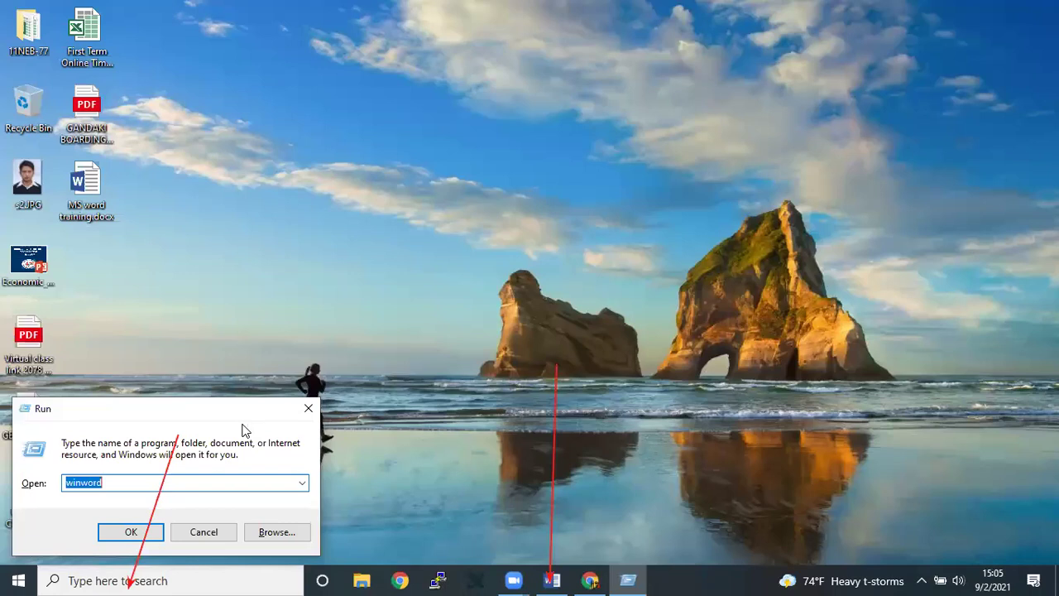
key(Return)
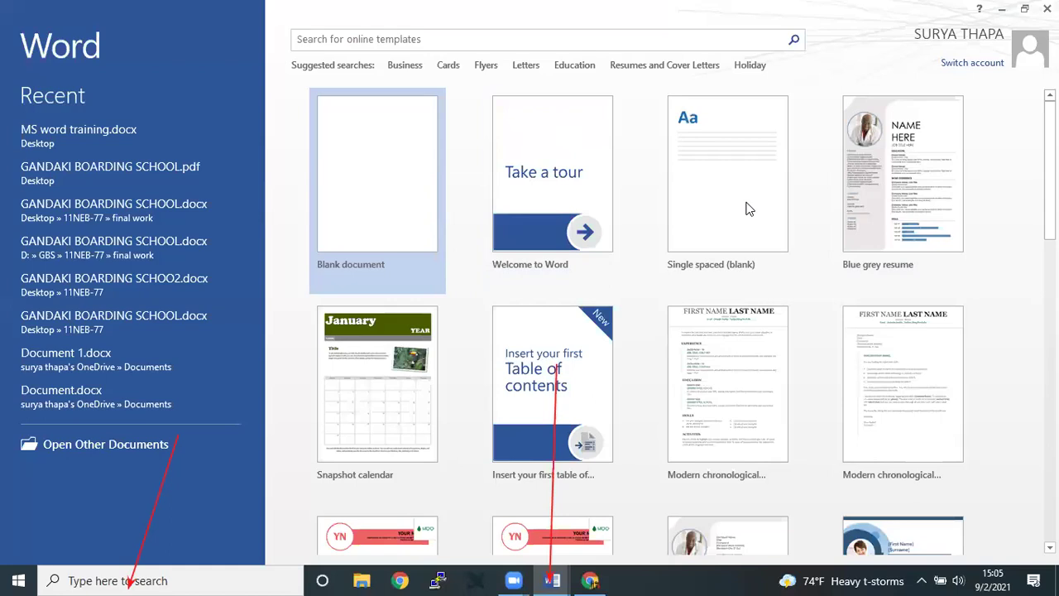
scroll(746, 207, down, 2)
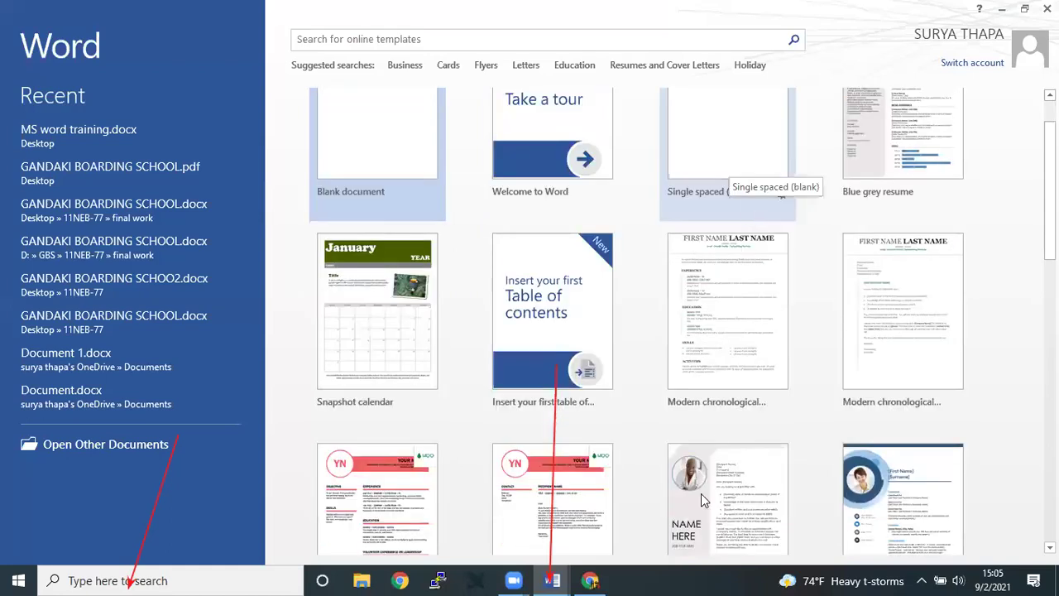
scroll(755, 99, down, 3)
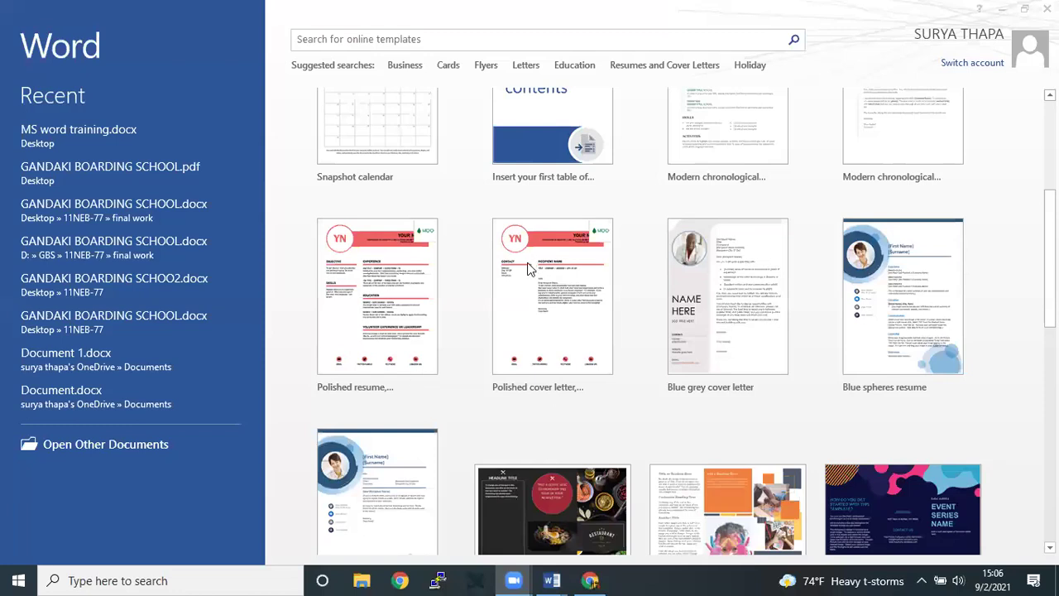
scroll(528, 269, down, 1)
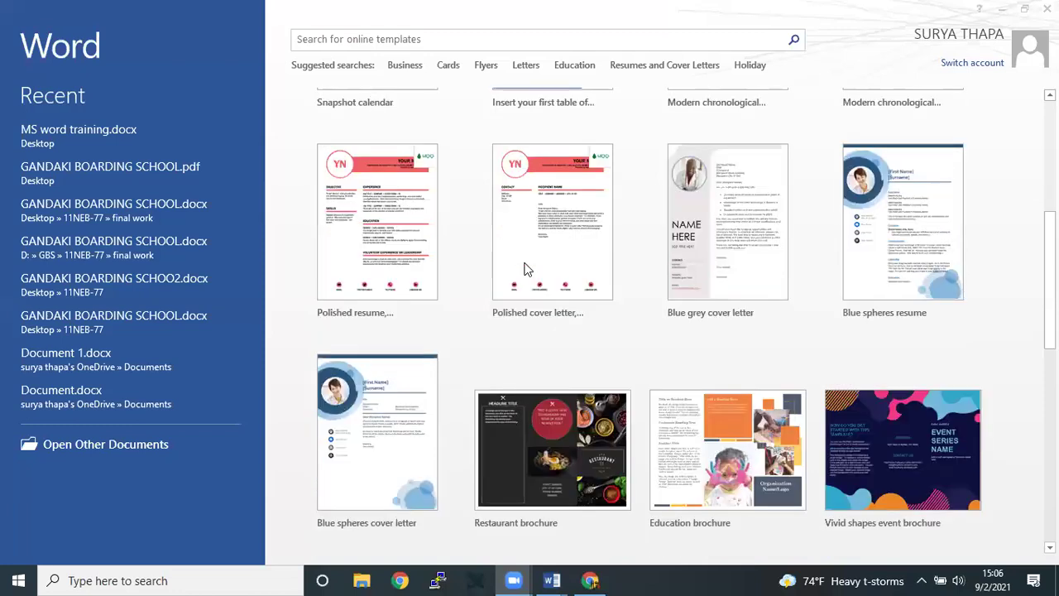
scroll(527, 269, up, 5)
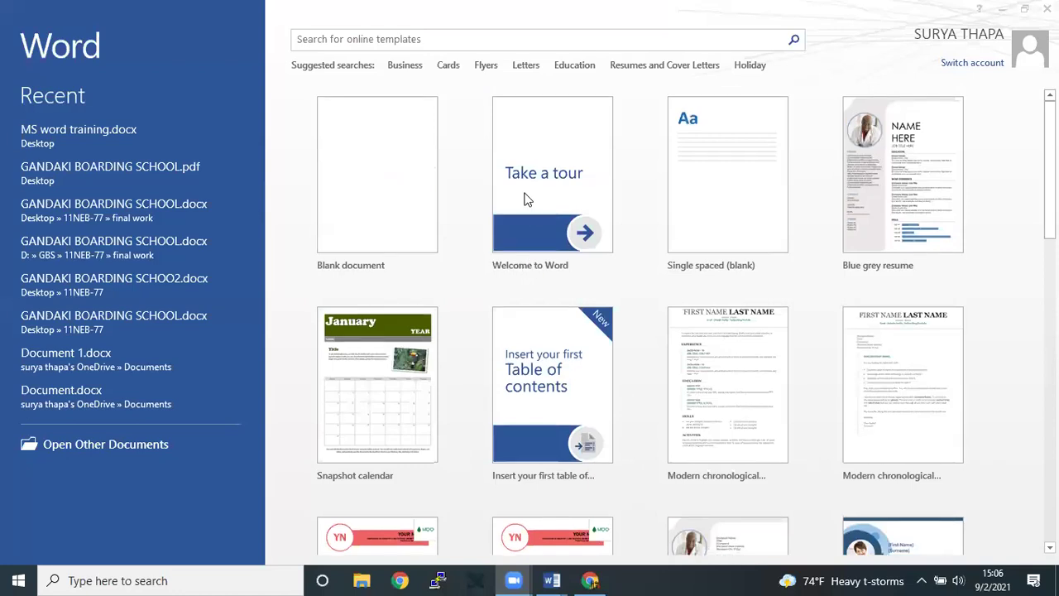
Step: Create a new blank Document2 from the Word start screen
click(369, 194)
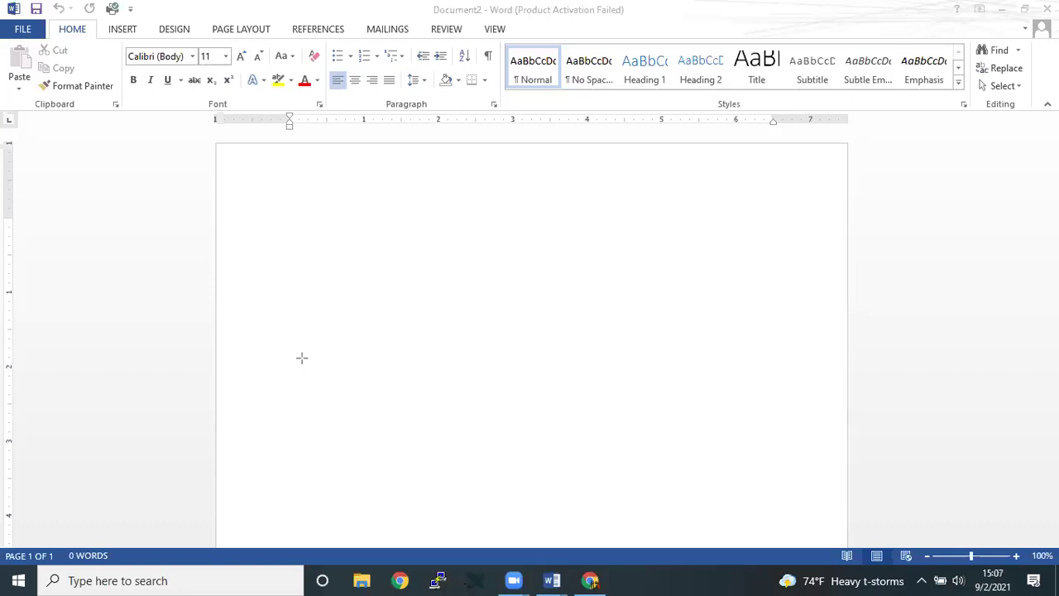
drag(111, 159, 22, 14)
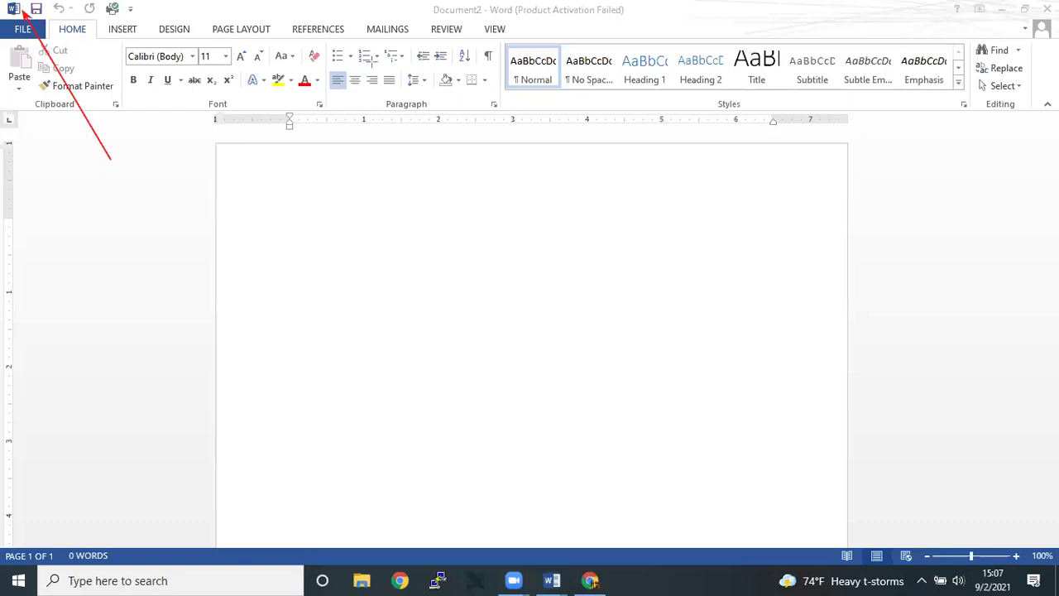
drag(182, 177, 143, 34)
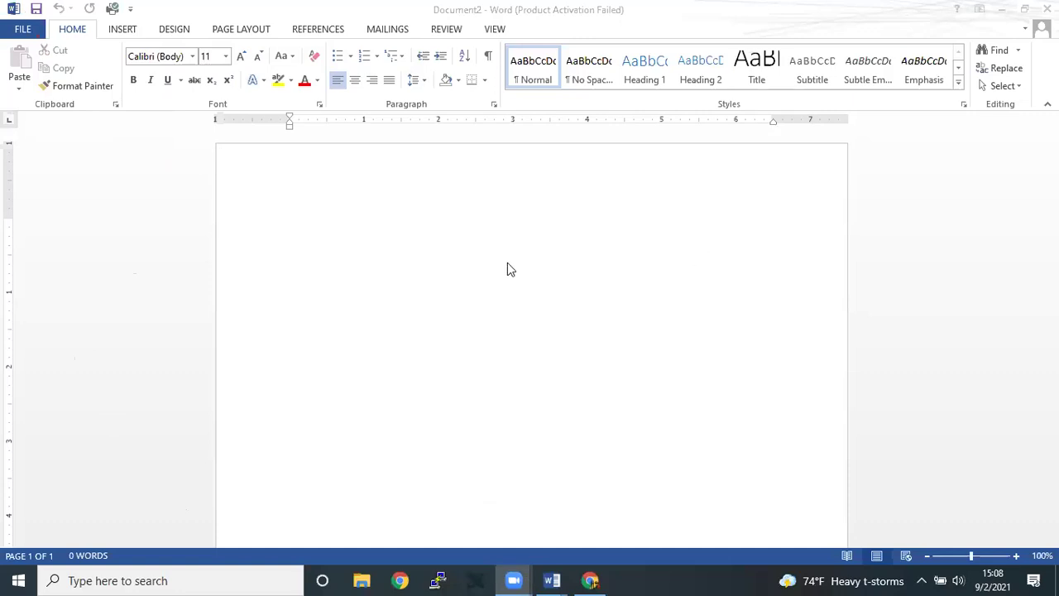
Step: Type 'Welcome to you all.', fixing the misspelled 'Welome' through the spelling suggestions
click(479, 228)
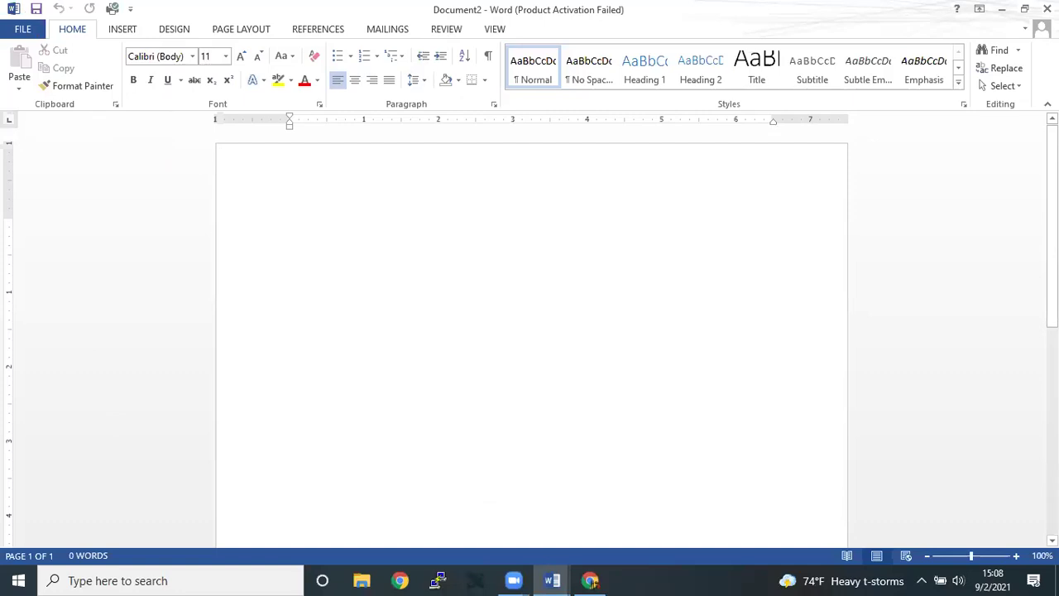
text(Welome to)
key(BackSpace)
key(BackSpace)
key(BackSpace)
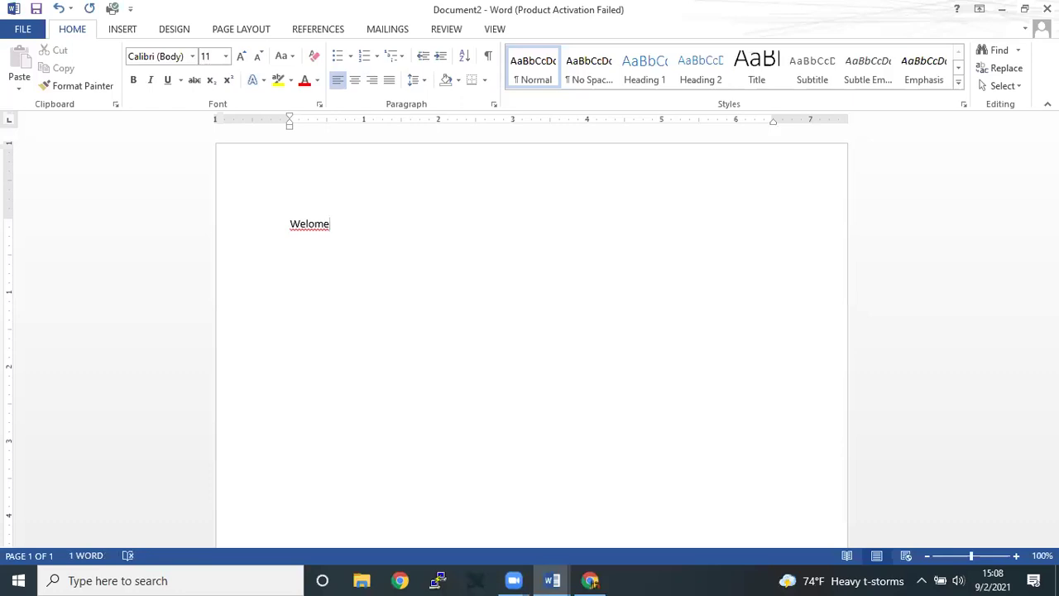
text( to you all)
right_click(315, 228)
click(357, 242)
click(396, 224)
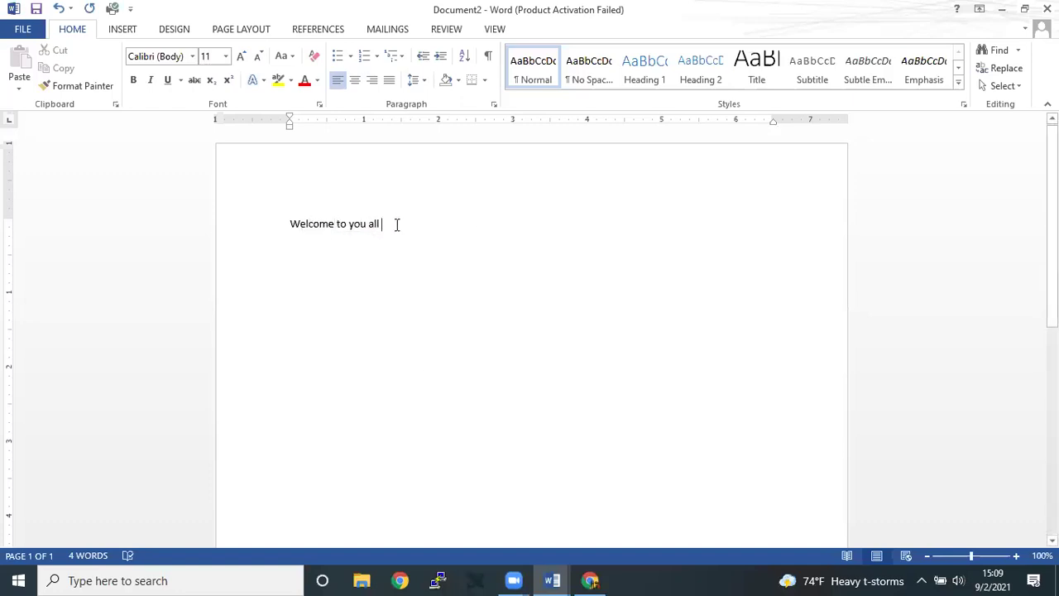
text(.)
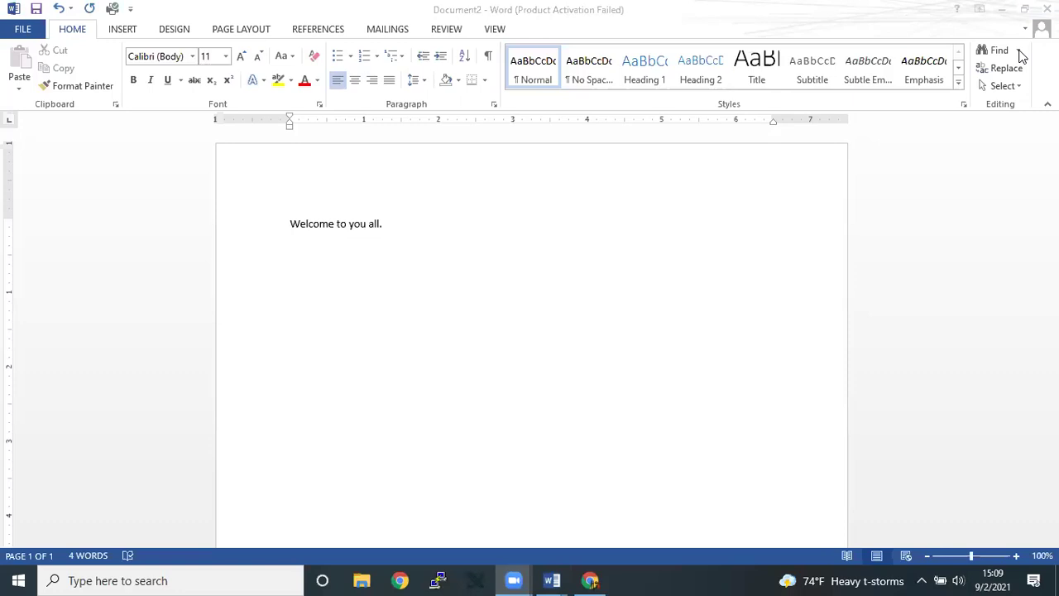
click(879, 147)
drag(958, 91, 1037, 13)
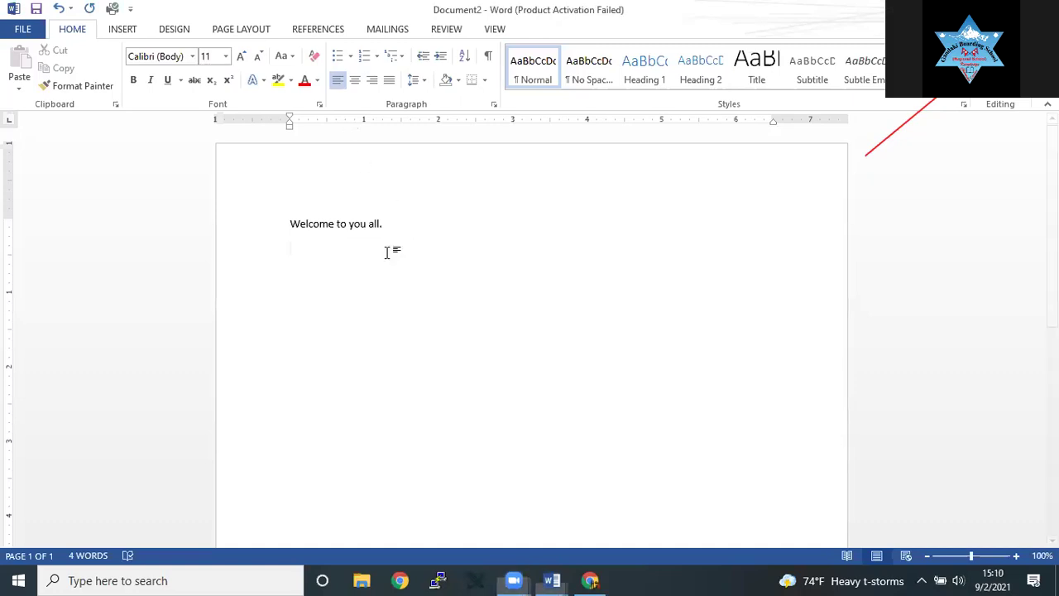
Step: Type the heading 'How to close MS word:' followed by 'Click on close button.'
text(How ro)
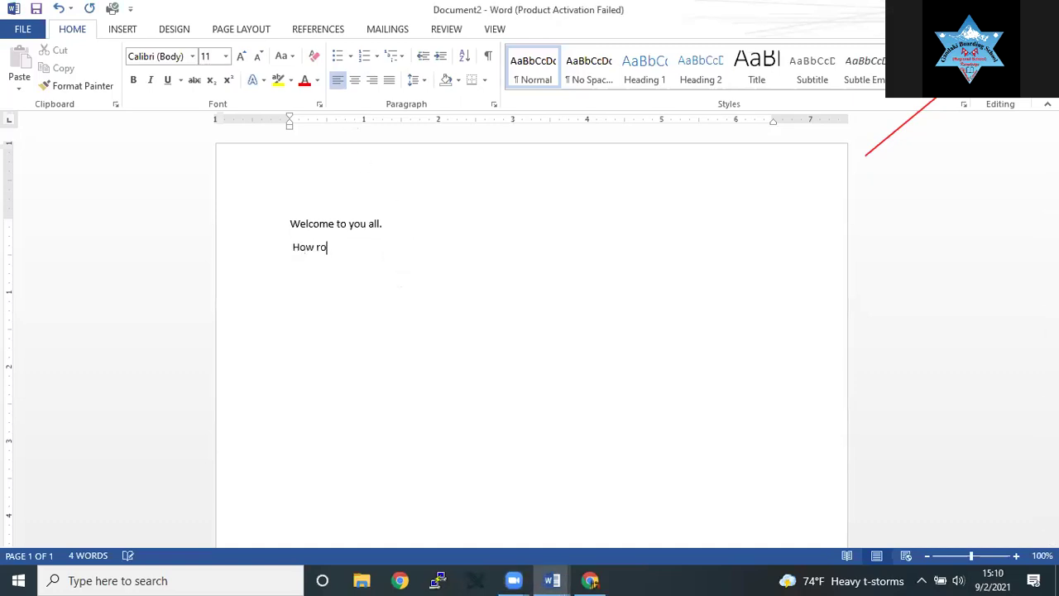
key(BackSpace)
key(BackSpace)
text(to close MS word)
text(:  )
text(Click on close butt)
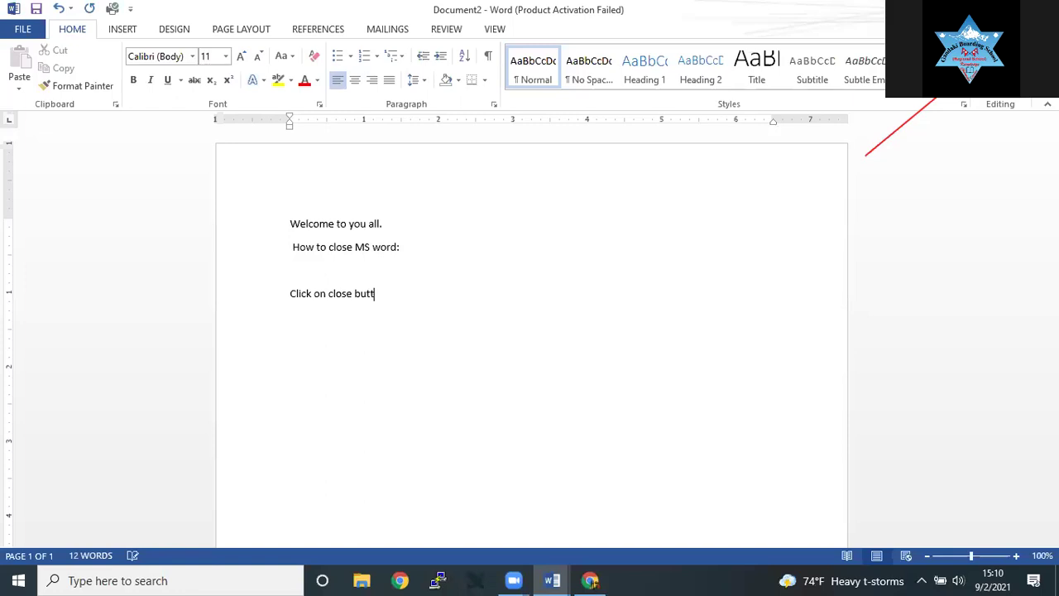
text(on.)
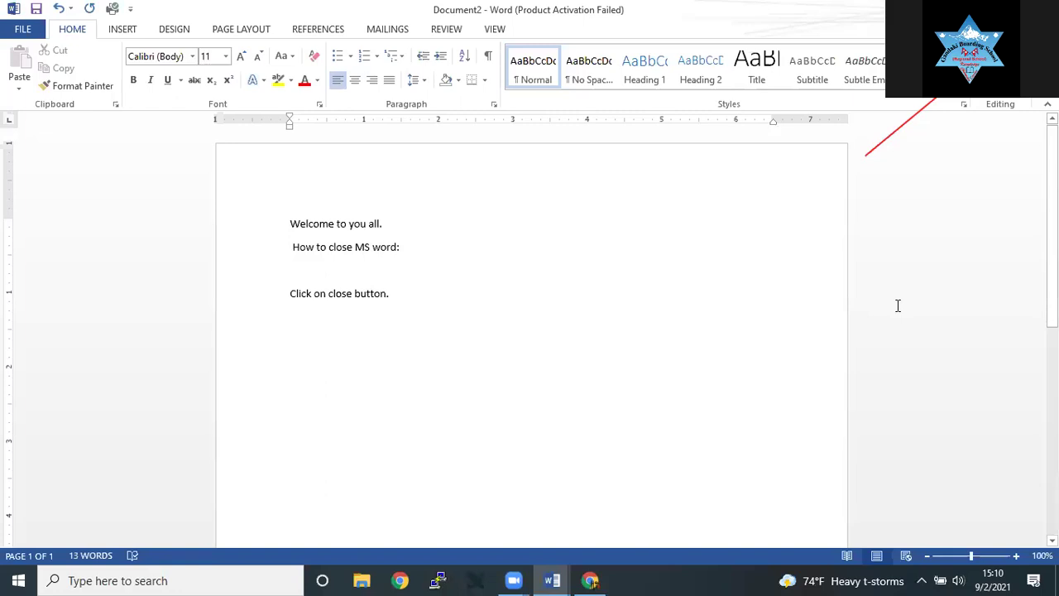
Step: Add 'Ctrl+W for closing', 'ALT +f4' and 'Ctrl+f4' on separate lines, then select the methods
text(Ctrl+W)
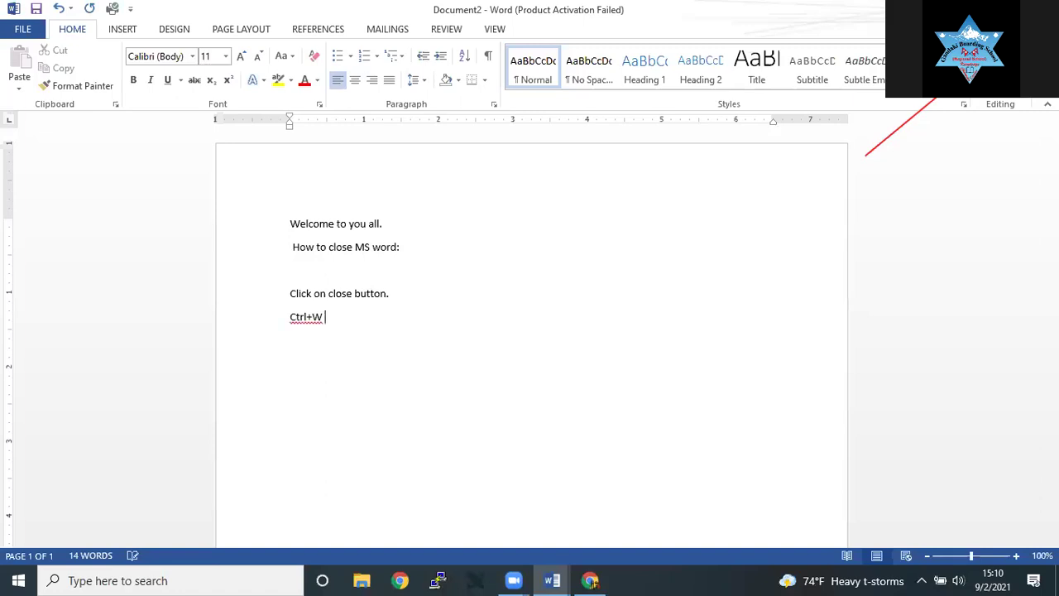
text(for closing)
key(Return)
text(ALT)
text( +f4)
key(Return)
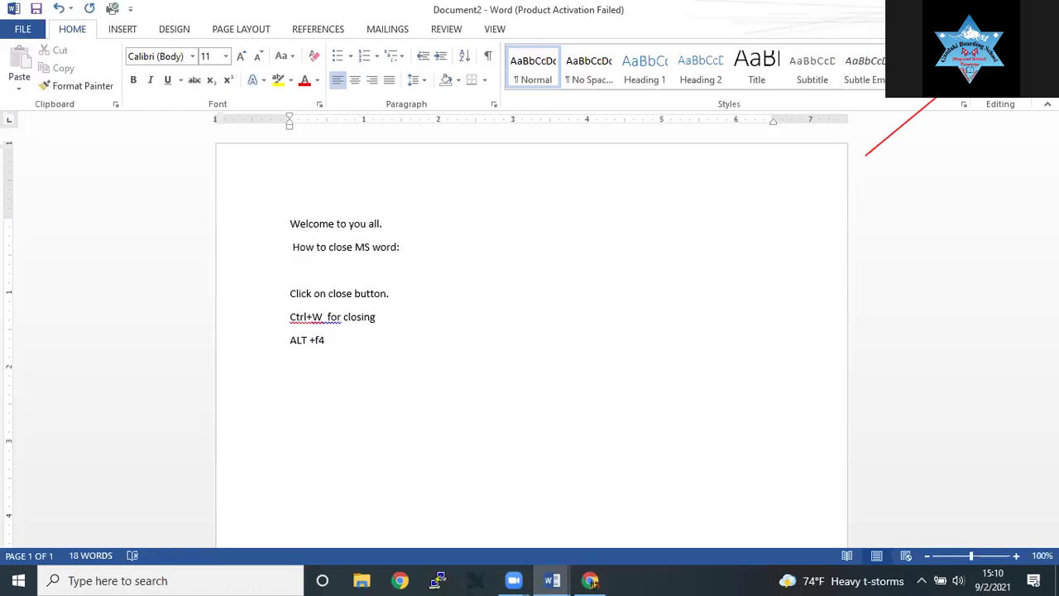
text(Ctrl+f4)
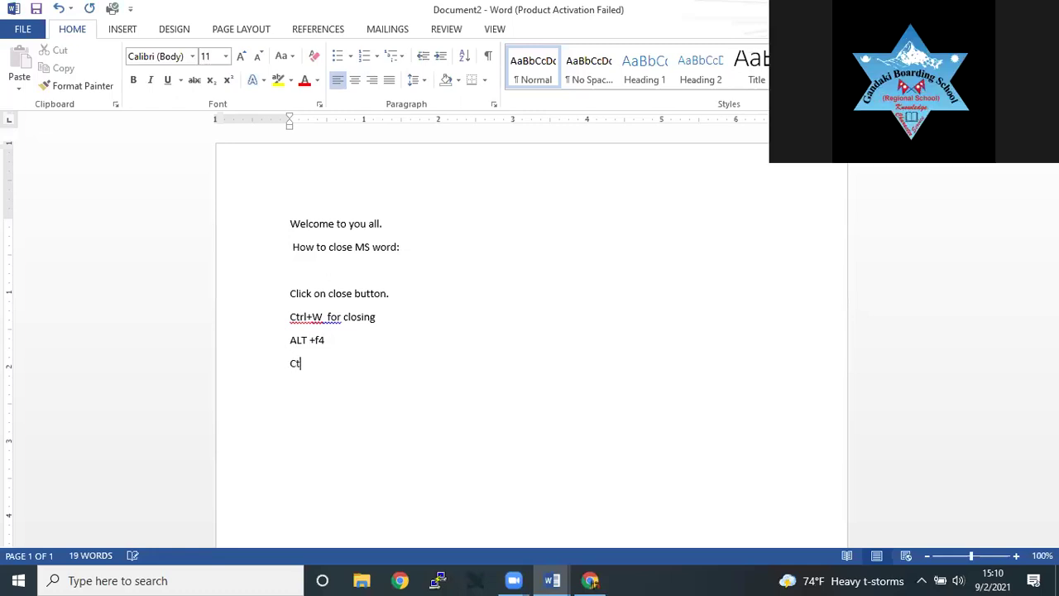
key(Return)
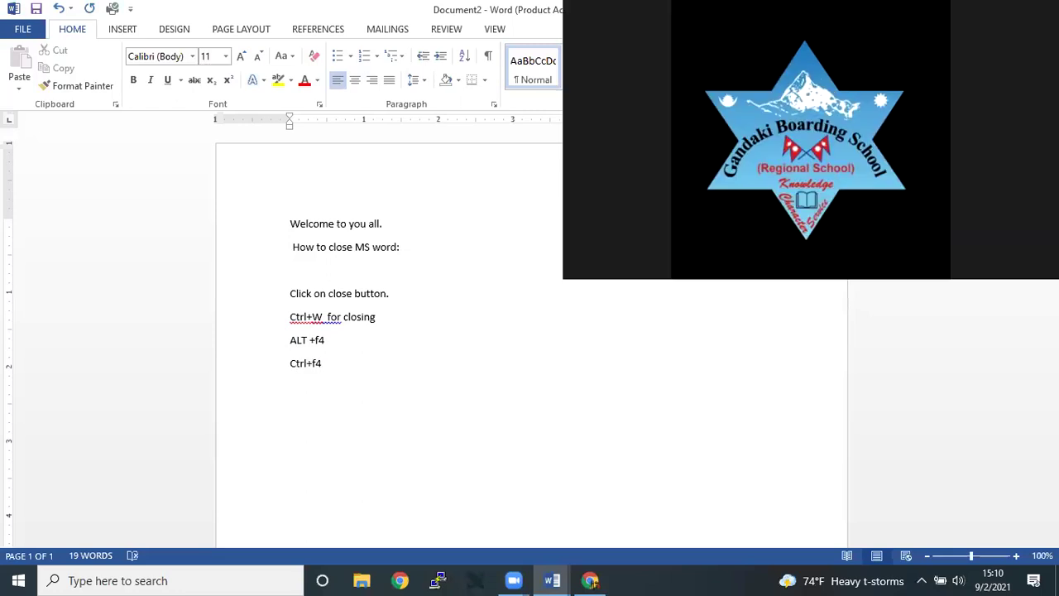
key(Up)
key(Up)
key(Up)
shift+click(372, 365)
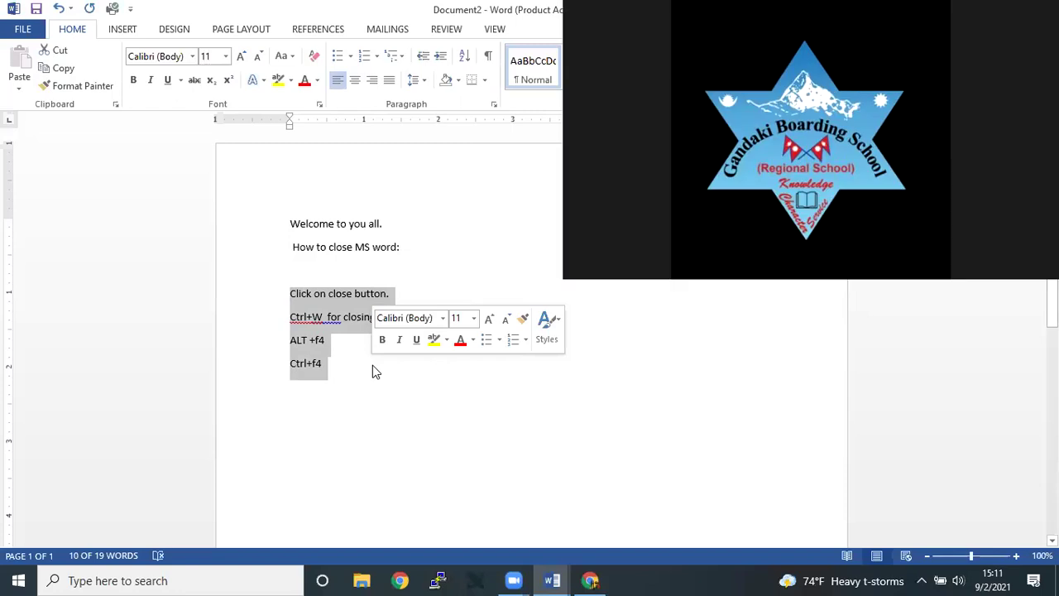
Step: Close the Document1 window with Ctrl+W, then select all the text in Document2
click(555, 501)
mouse_move(552, 580)
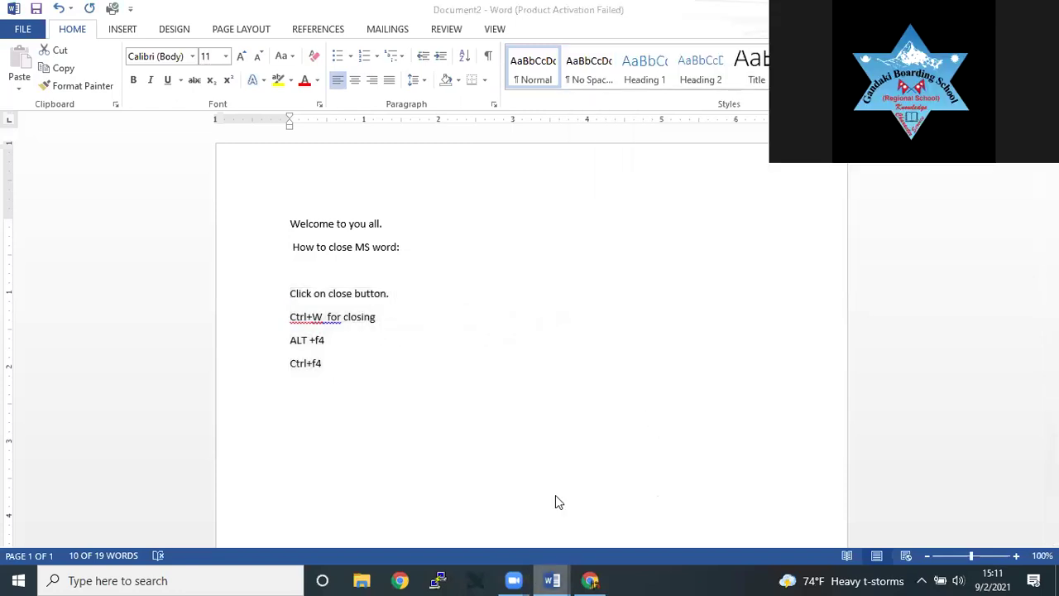
click(478, 517)
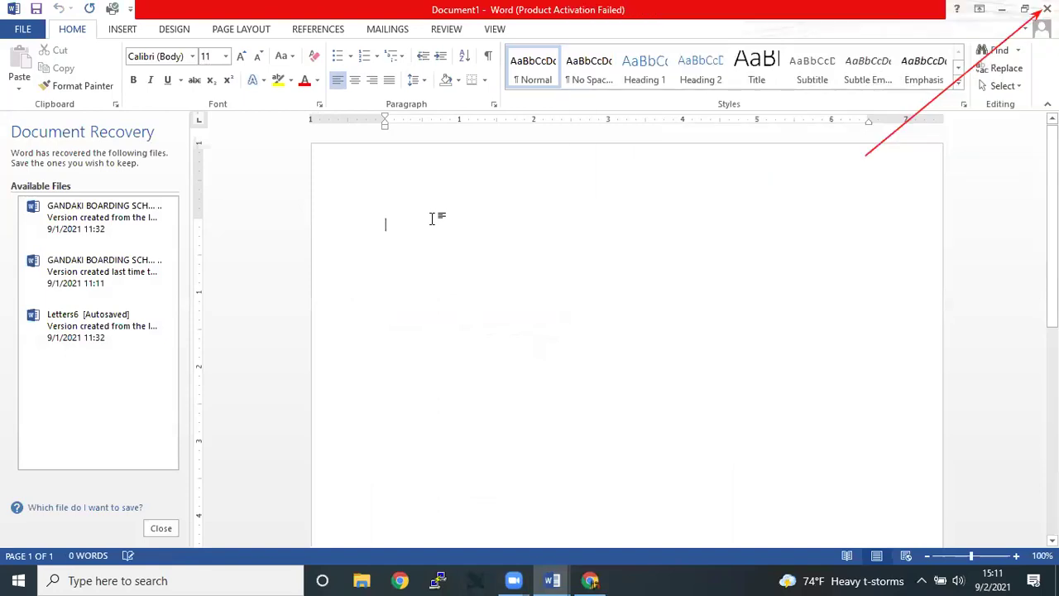
key(ctrl+w)
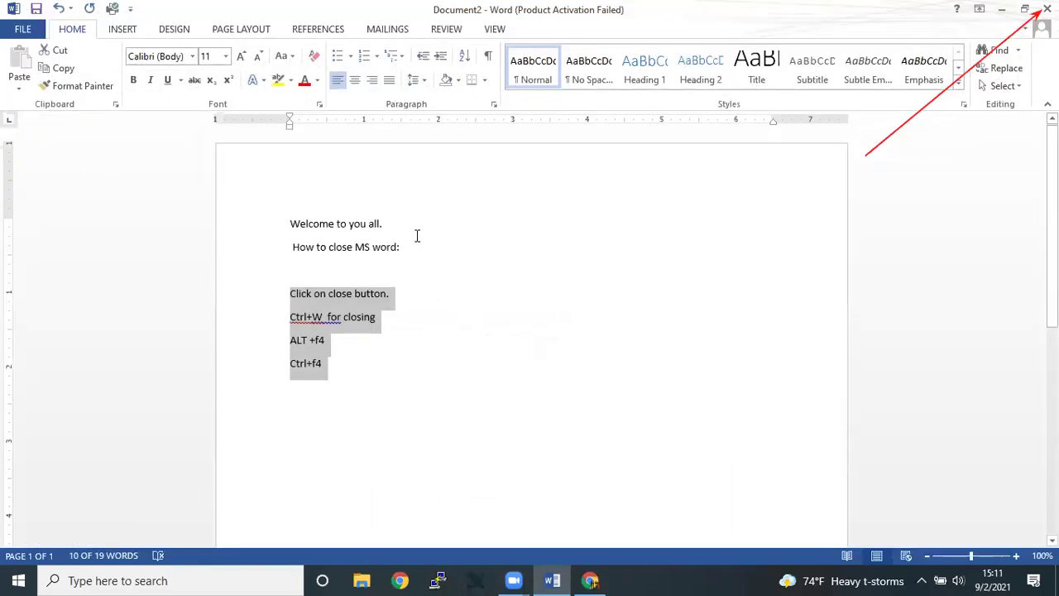
click(376, 374)
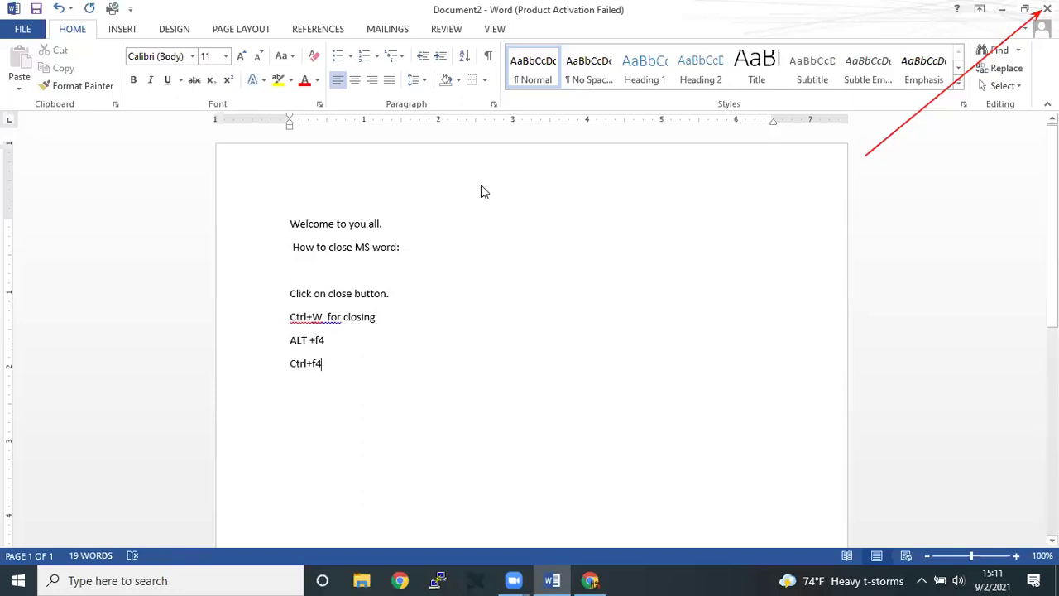
key(ctrl+a)
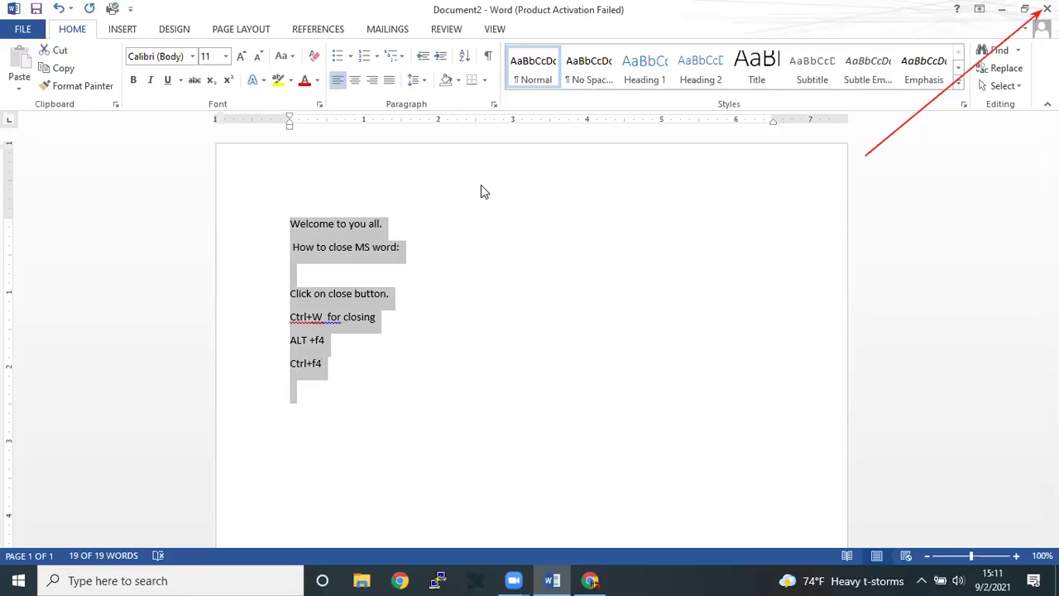
Step: Make all the closing-Word text bold Calibri (Body) at 19 pt, then deselect it
key(ctrl+shift+period)
key(ctrl+shift+period)
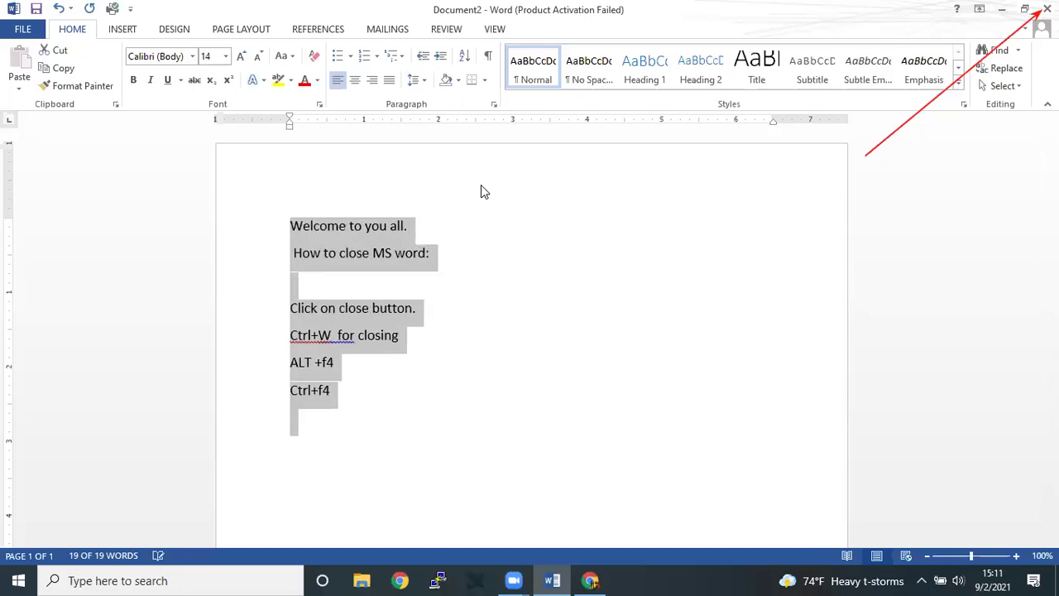
key(ctrl+shift+period)
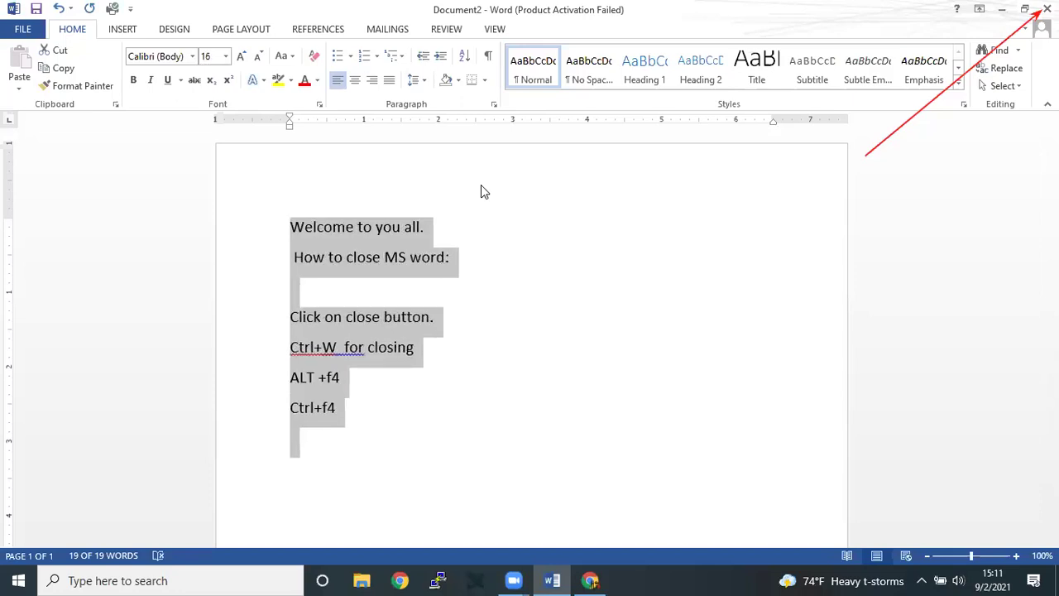
key(ctrl+b)
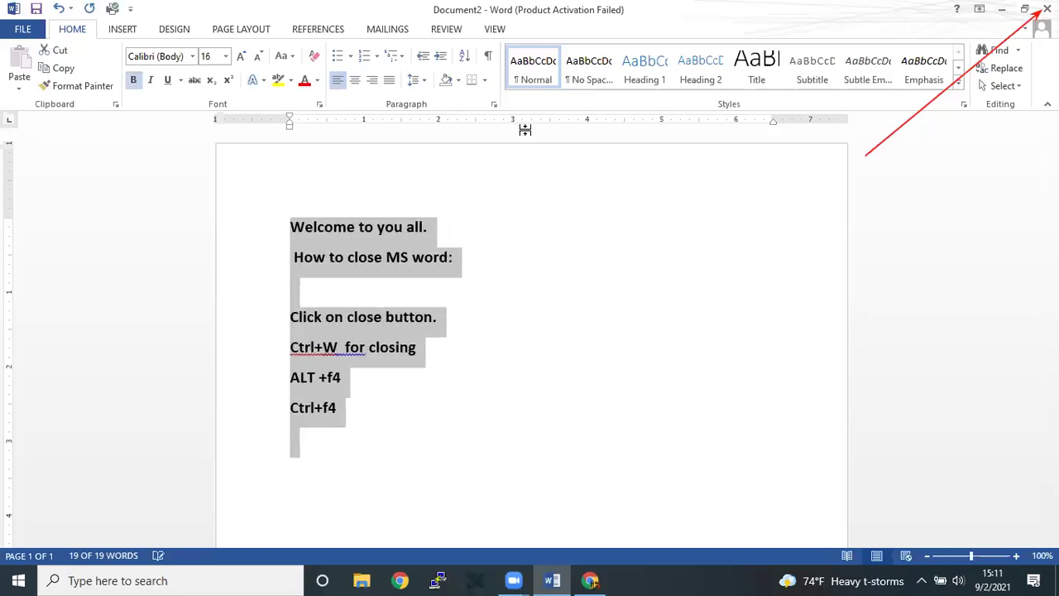
key(ctrl+bracketright)
key(ctrl+bracketright)
key(ctrl+bracketright)
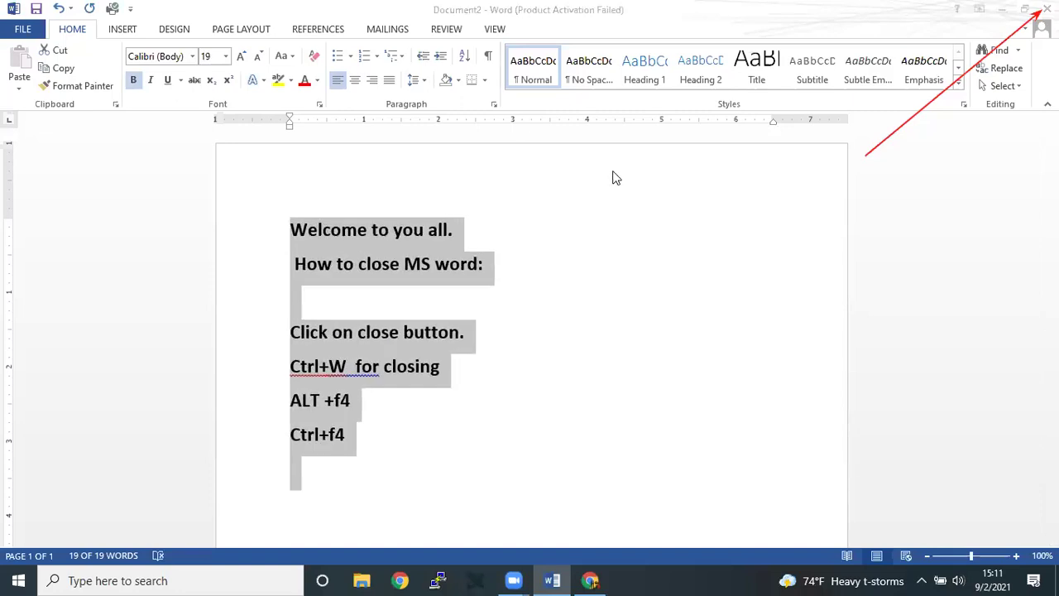
click(614, 178)
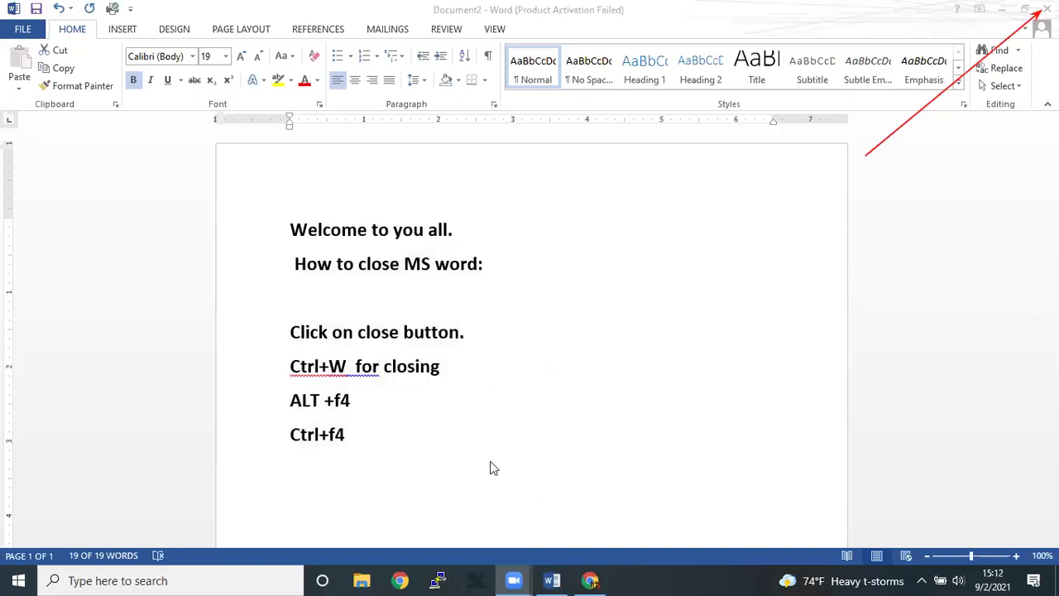
key(ctrl+a)
click(371, 440)
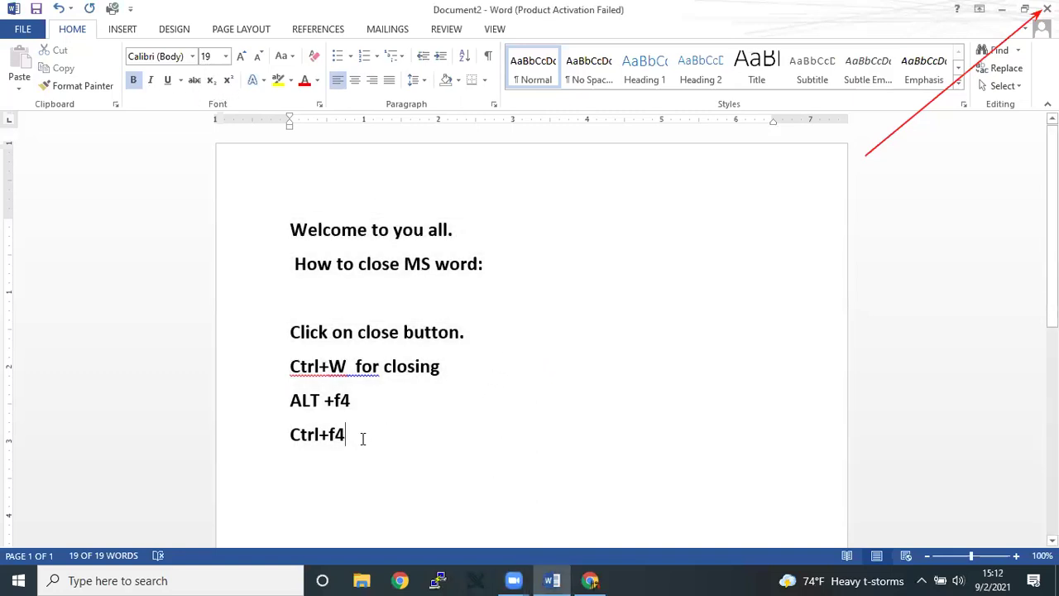
Step: Move below the Ctrl+f4 line and show Document2's backstage Info page
key(Down)
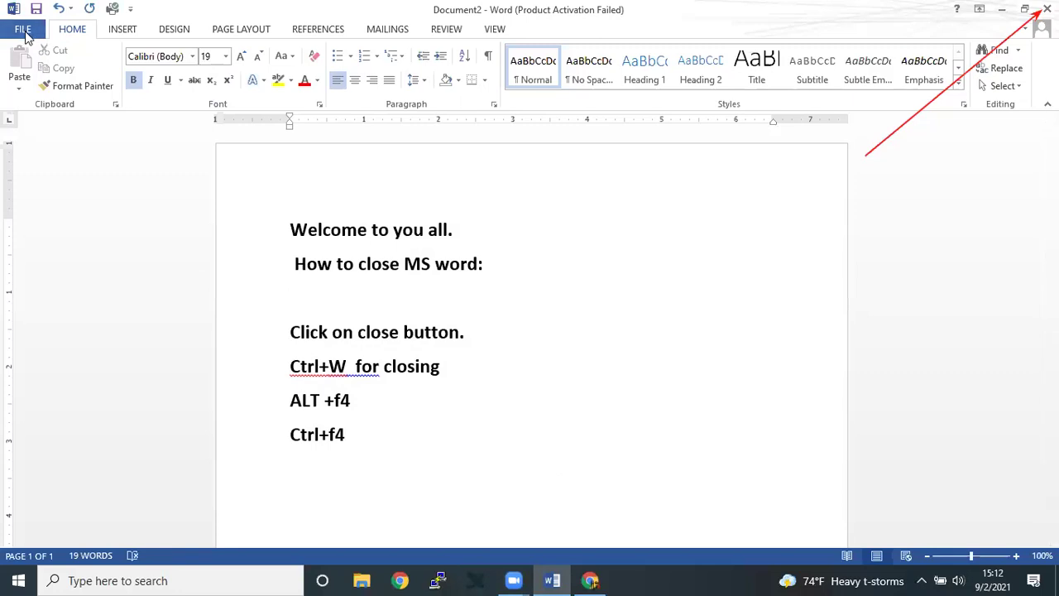
key(alt+f)
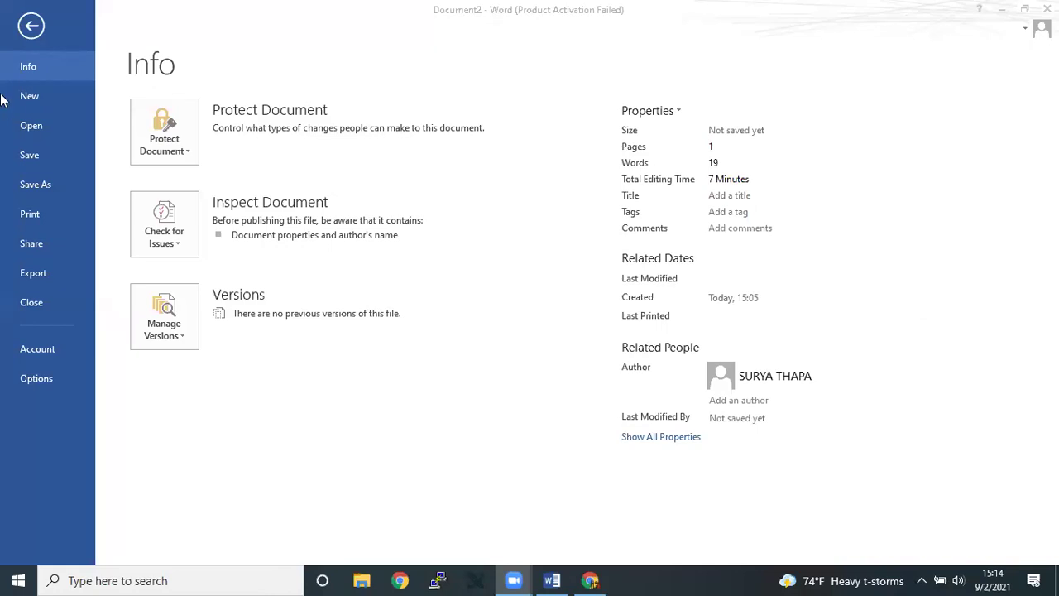
click(31, 27)
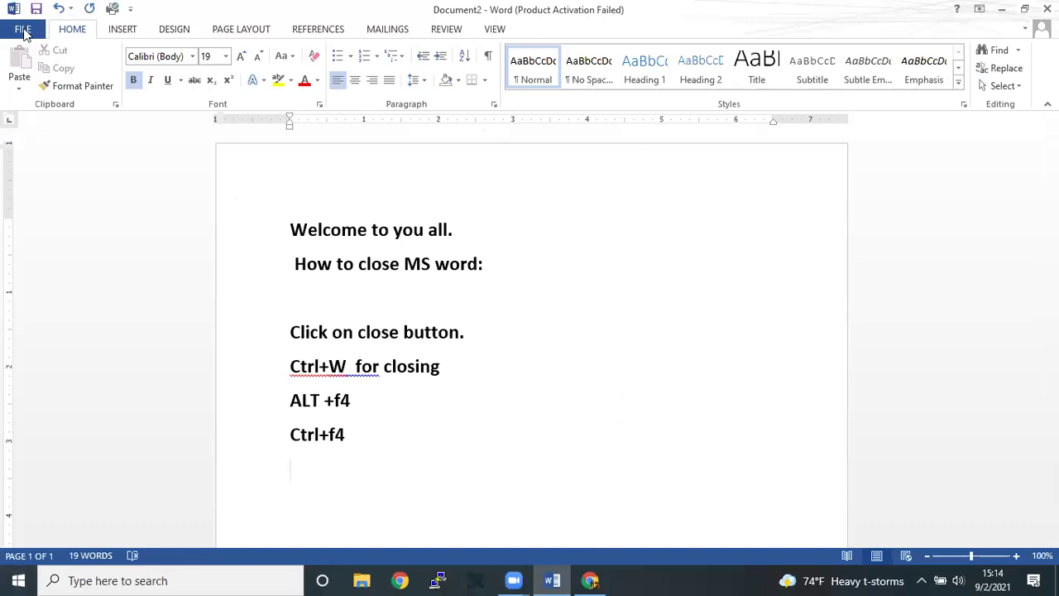
click(25, 30)
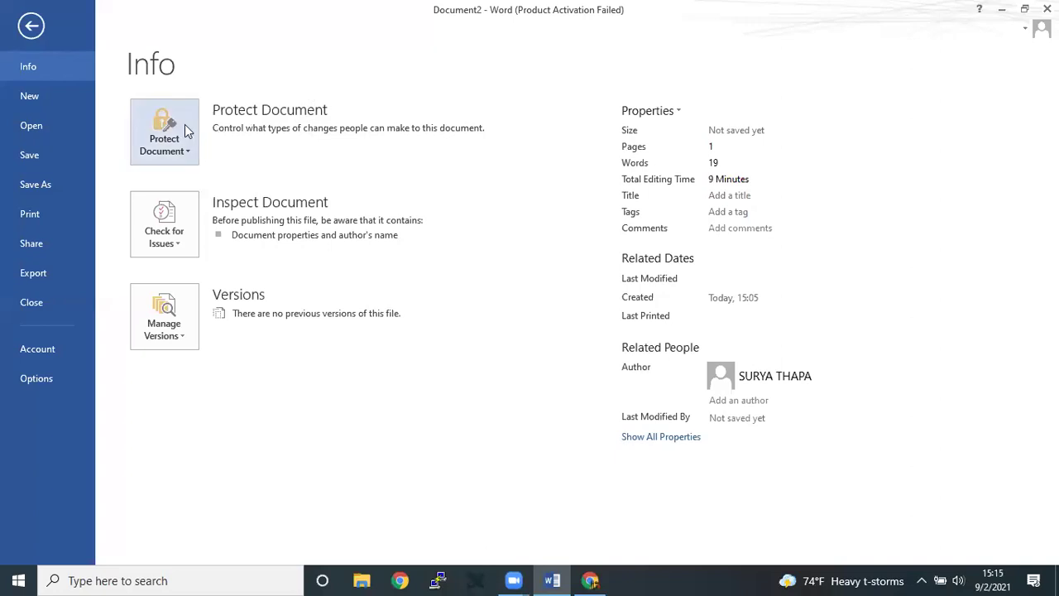
Step: Review the Protect Document options, then return to Document2
click(186, 151)
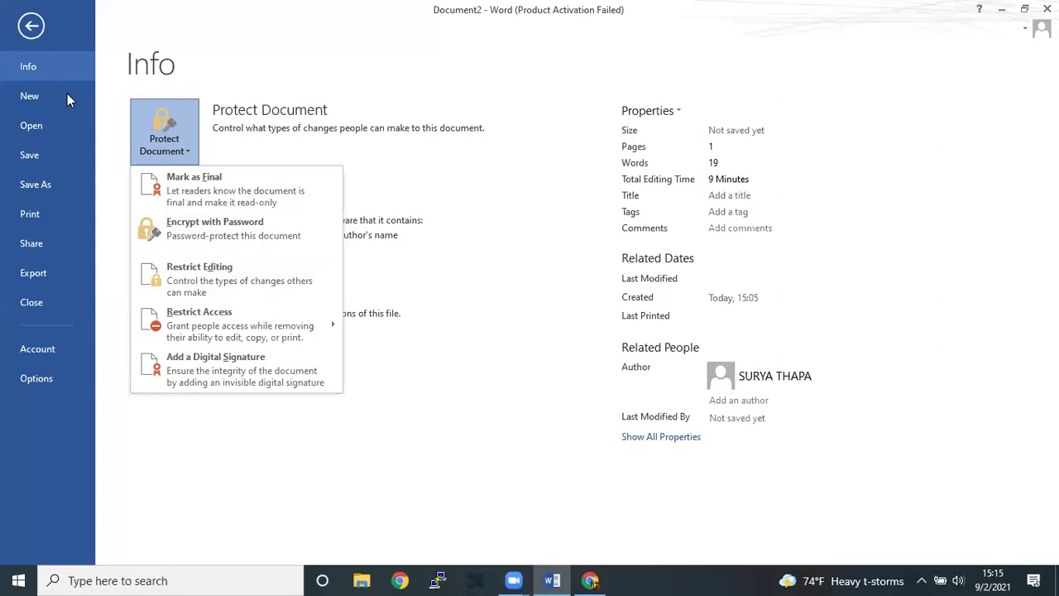
click(31, 26)
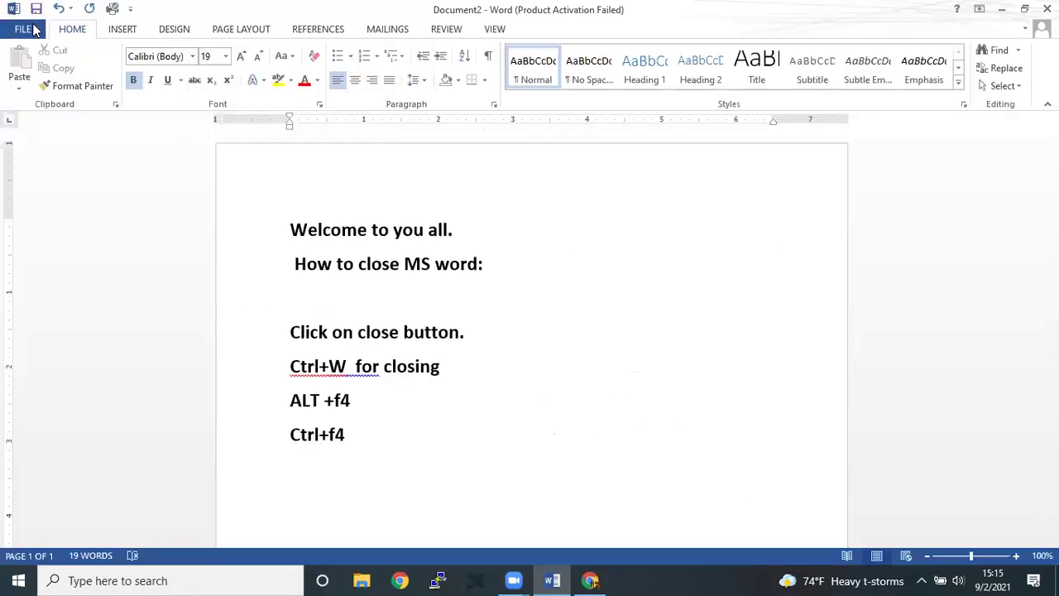
click(16, 28)
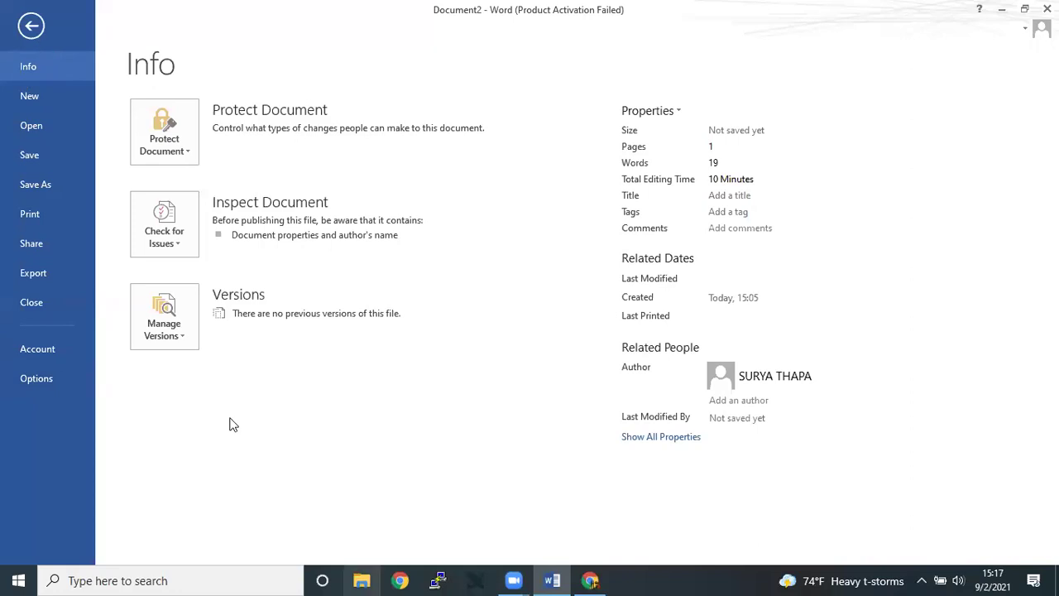
click(31, 27)
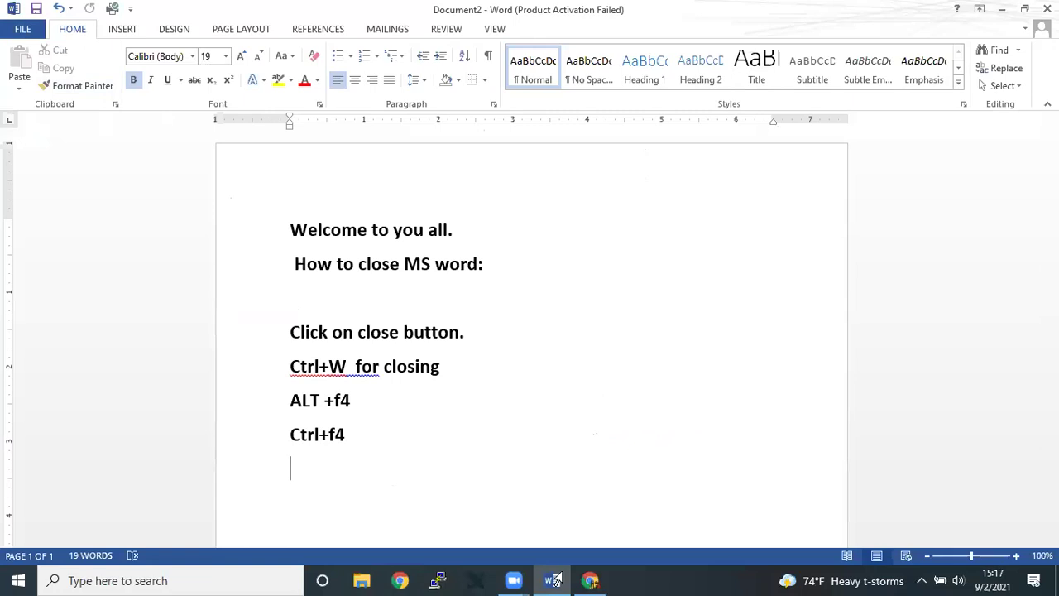
click(554, 579)
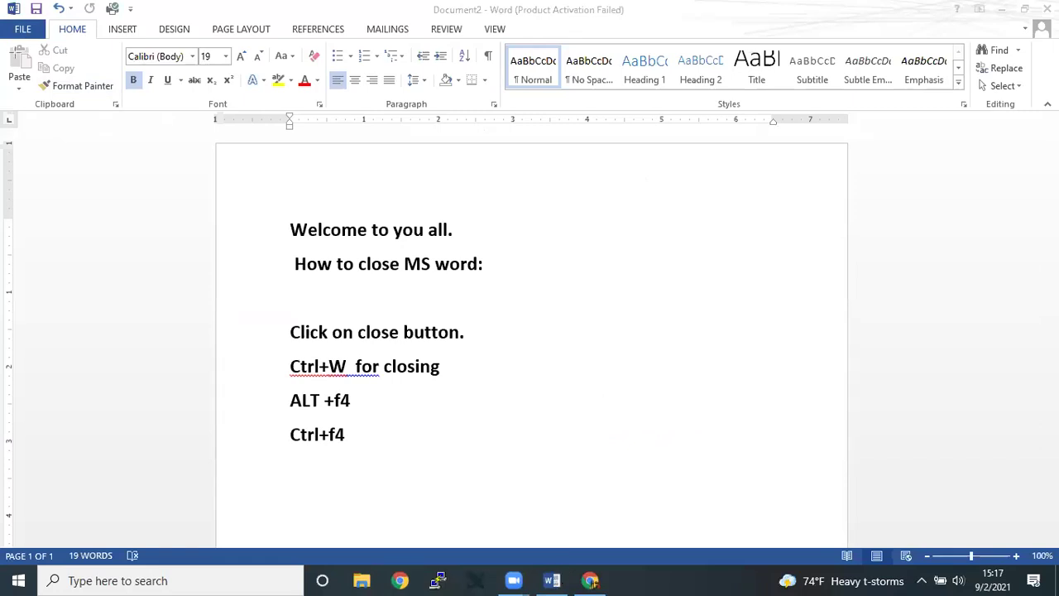
drag(8, 42, 505, 138)
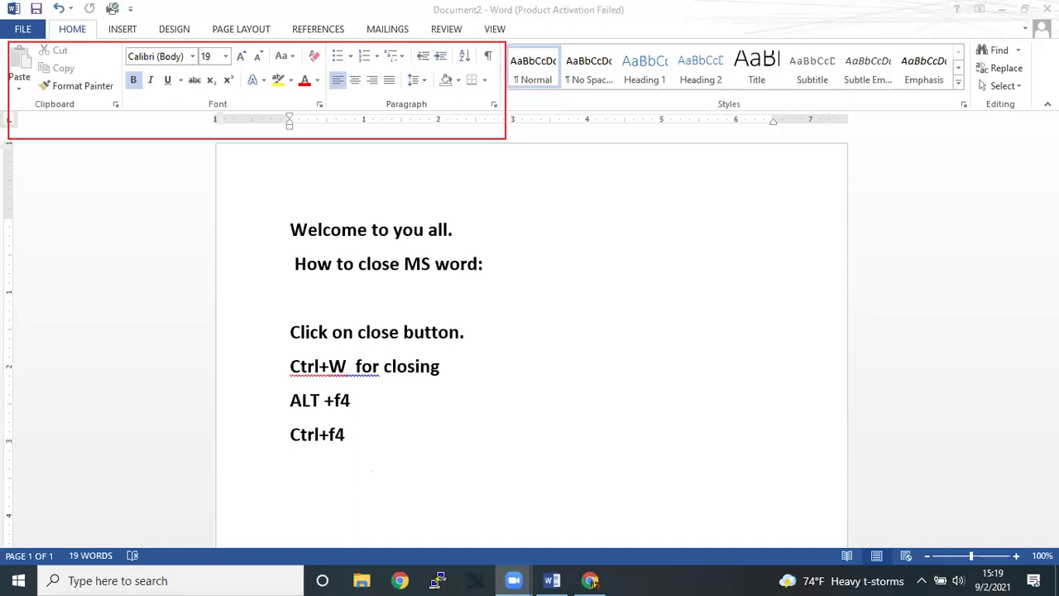
Step: Reactivate Document2 and create a new blank document with Ctrl+N
click(290, 467)
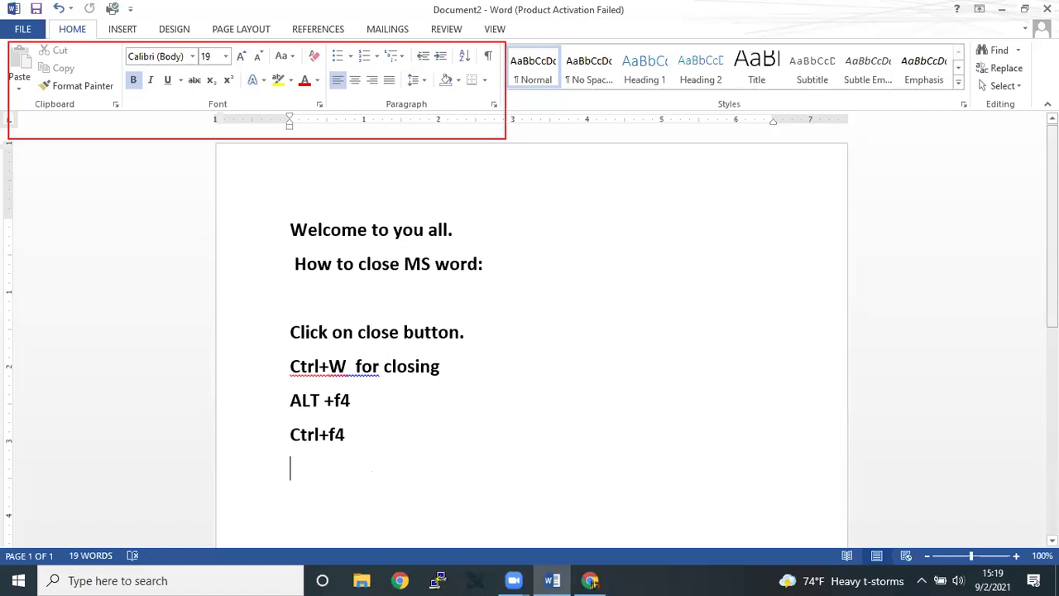
key(ctrl+n)
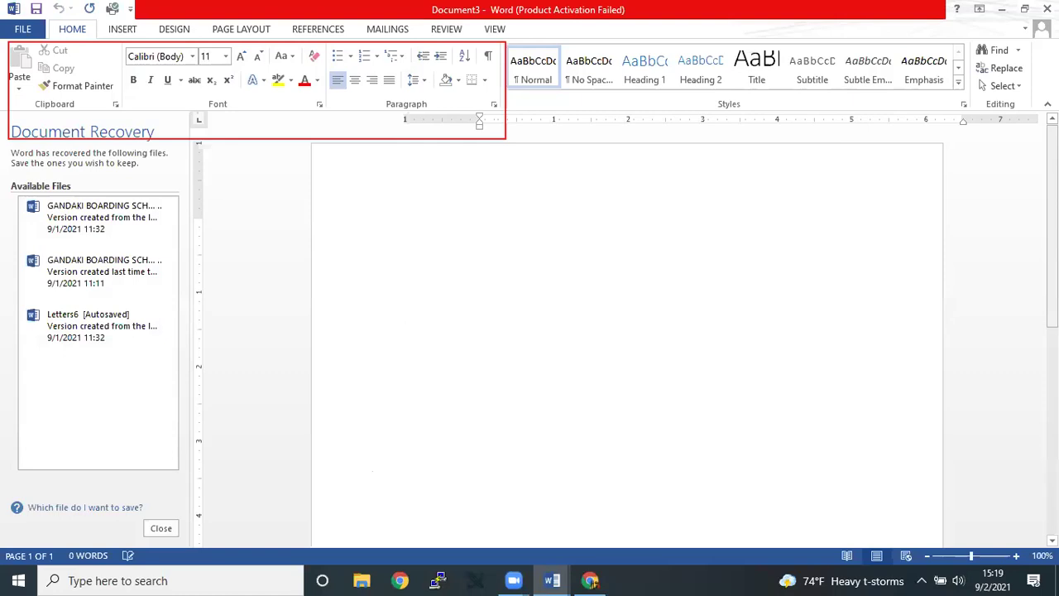
Step: Show the recent documents with Ctrl+O, then minimize the blank document window
key(ctrl+o)
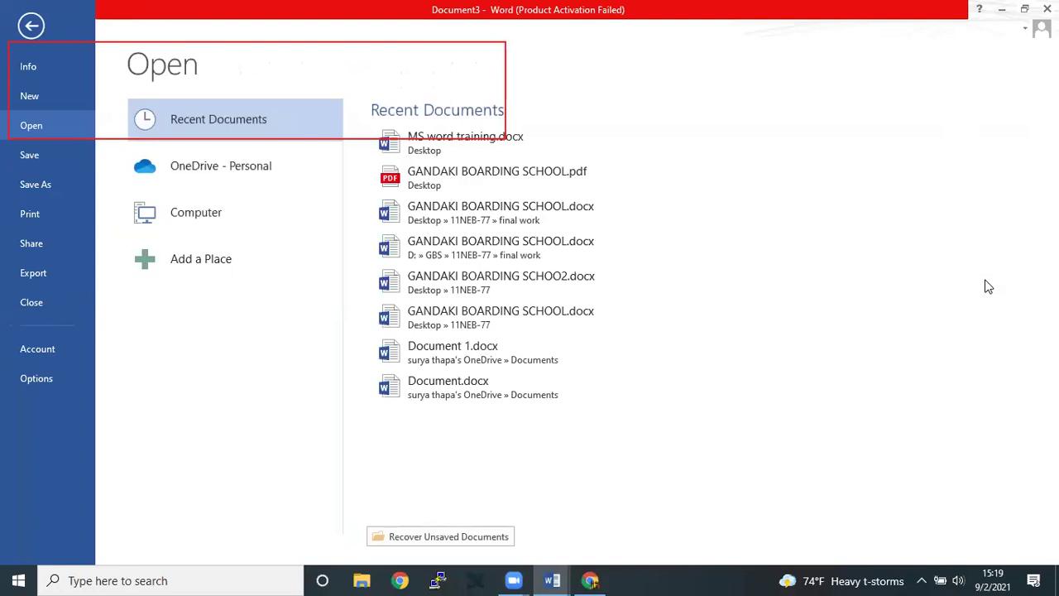
click(1002, 16)
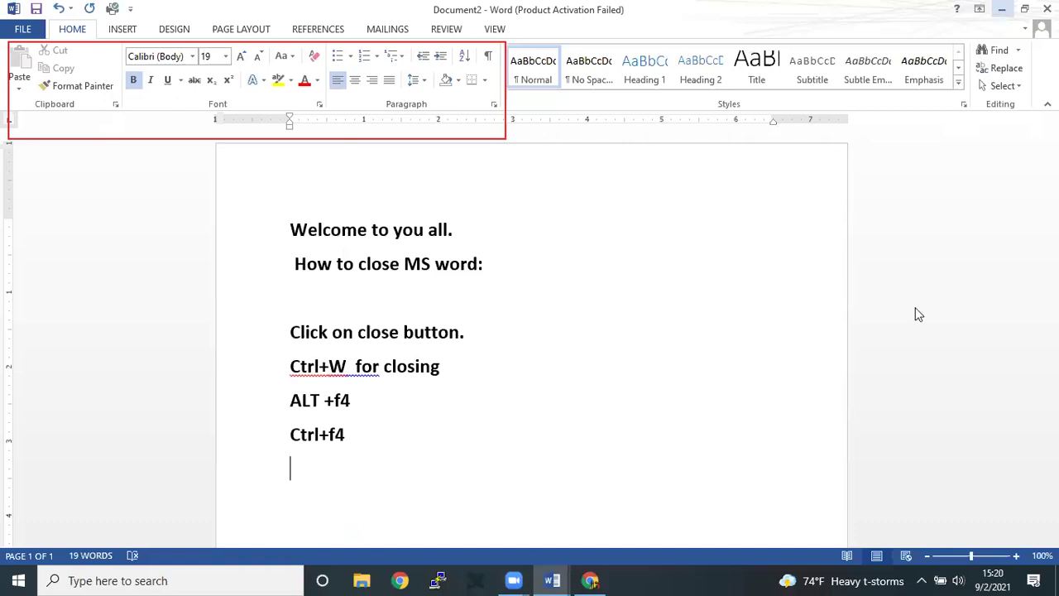
Step: From the desktop, open GANDAKI BOARDING SCHOOL.pdf with Word (desktop)
key(super+d)
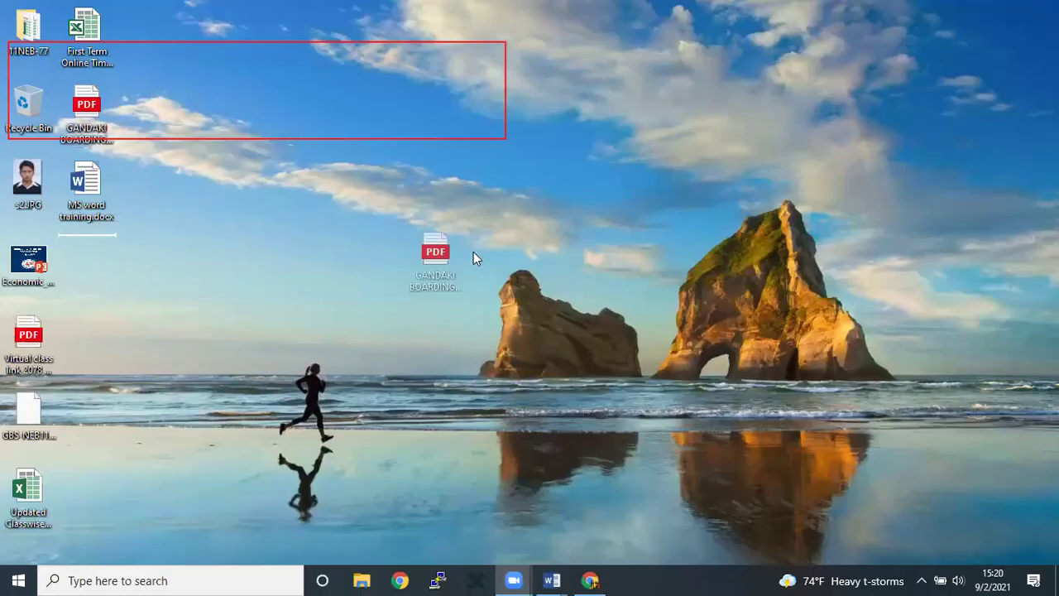
drag(459, 267, 328, 214)
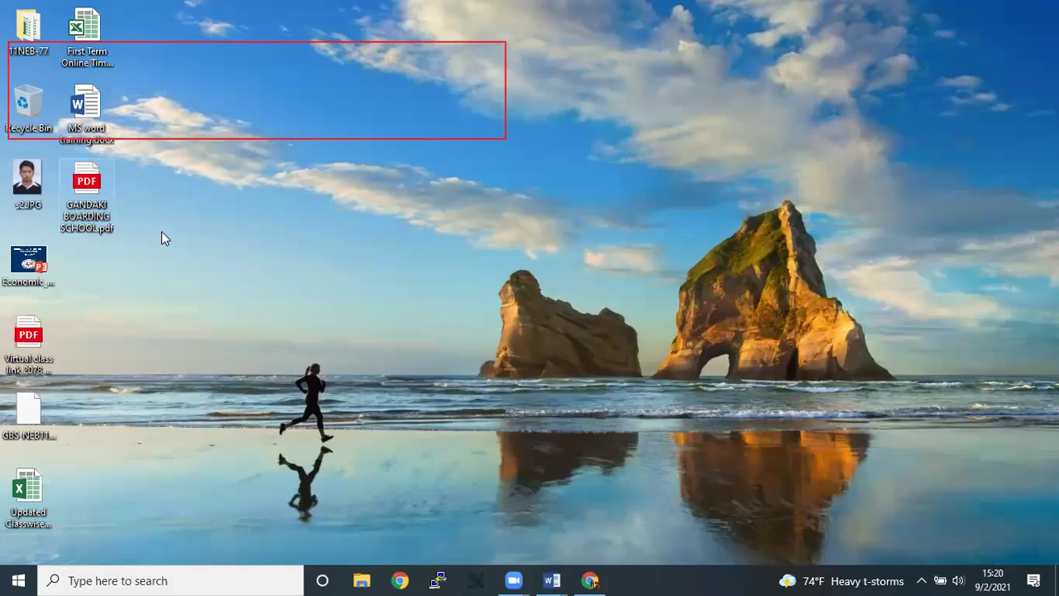
double_click(89, 188)
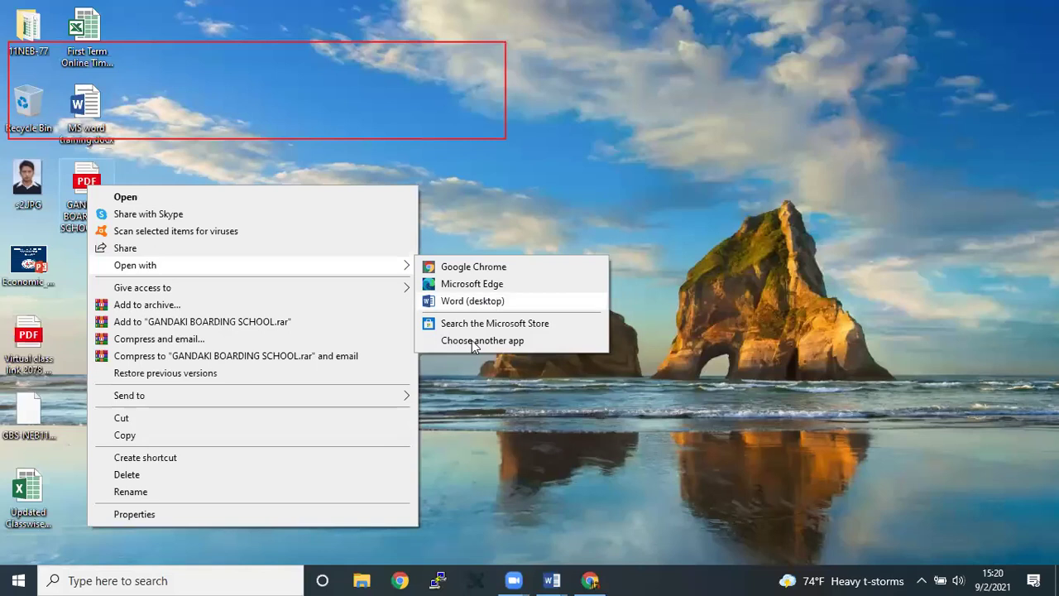
click(488, 302)
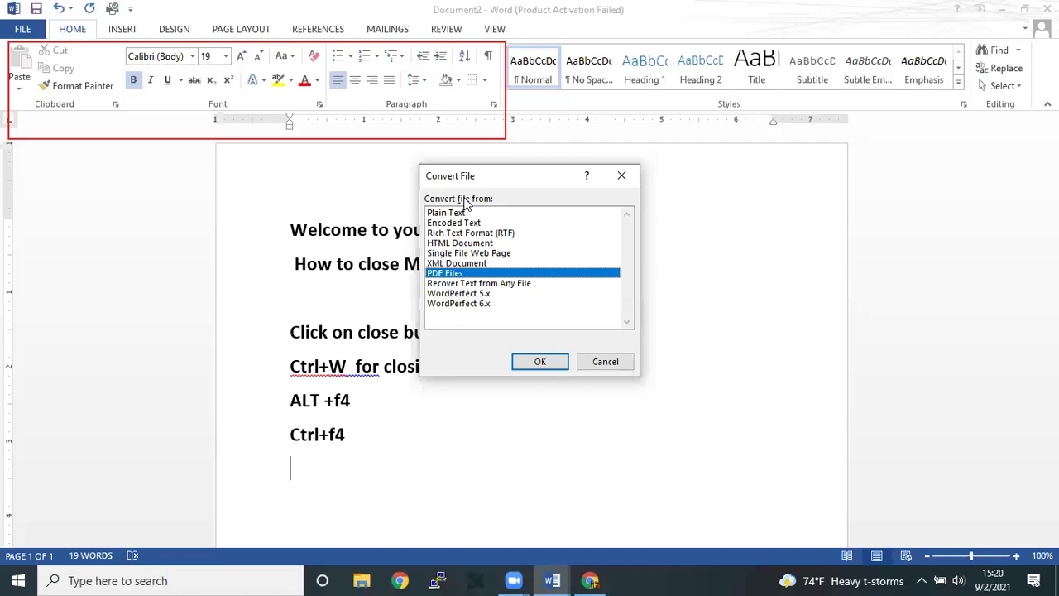
Step: Convert the PDF with PDF Files selected and switch to the converted report
key(e)
key(p)
click(541, 361)
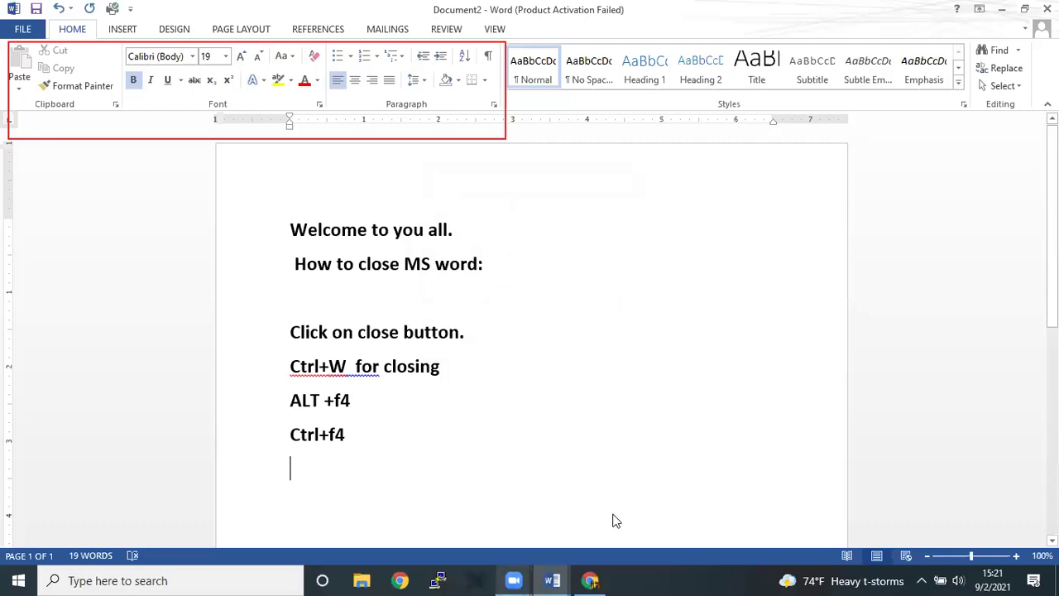
key(ctrl+w)
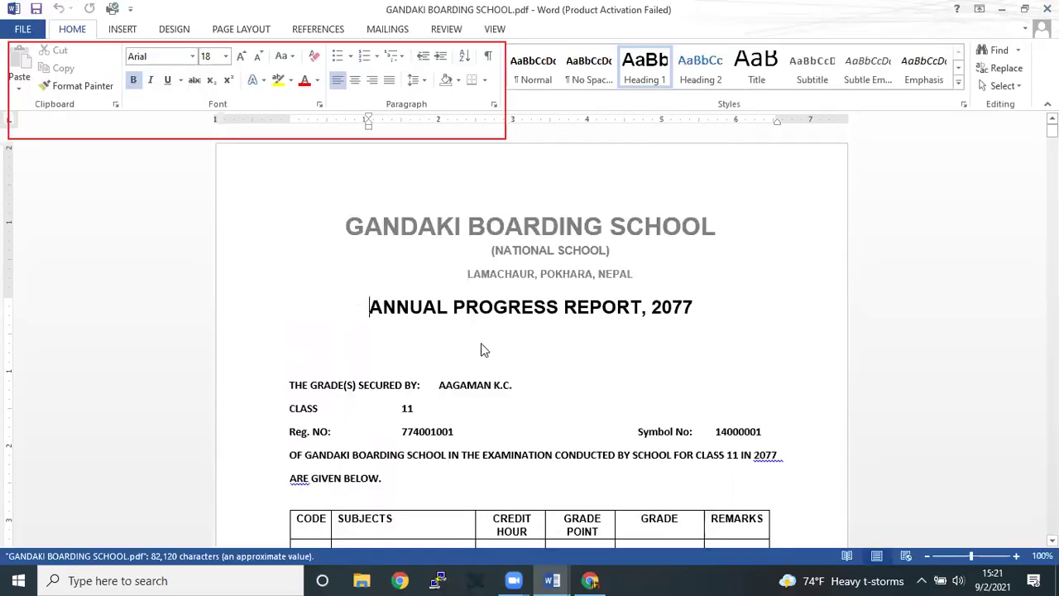
Step: Delete 'ANNUAL PRO' from the report heading and type 'kasjdfhh asq ads'
click(488, 321)
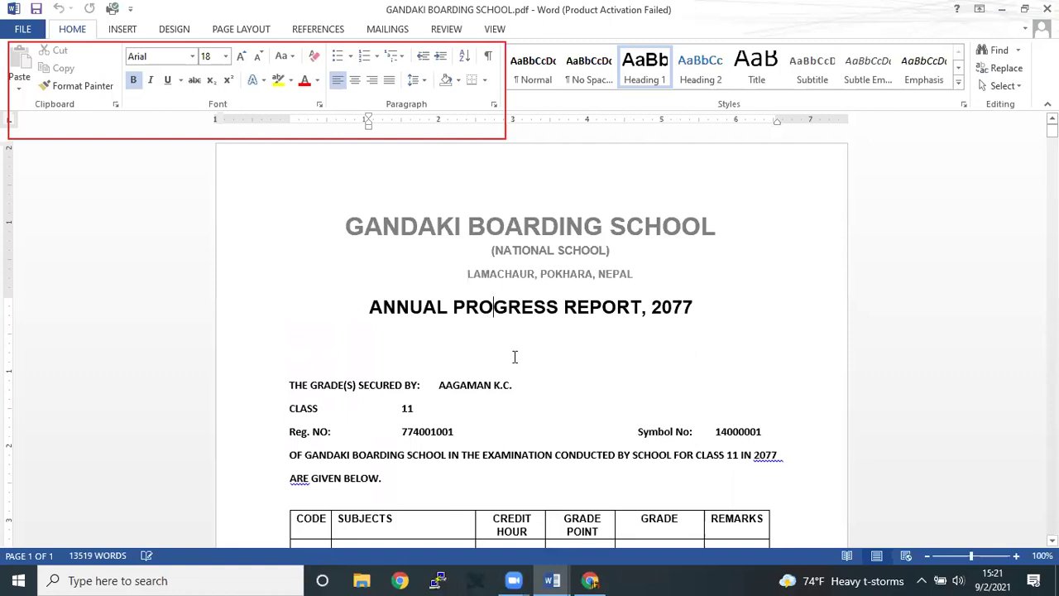
scroll(515, 357, down, 1)
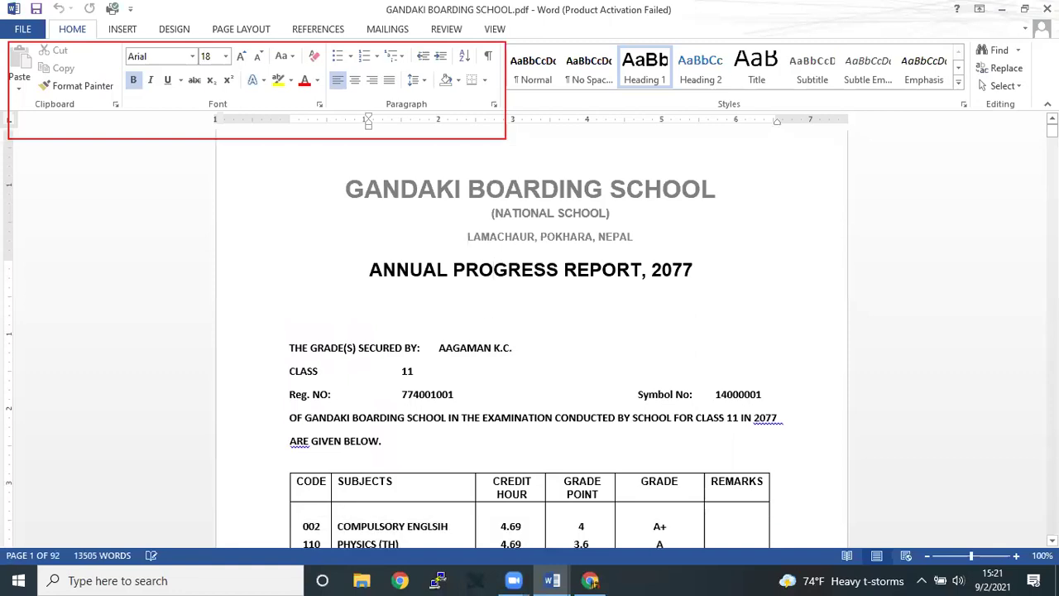
key(BackSpace)
key(BackSpace)
key(BackSpace)
key(BackSpace)
key(BackSpace)
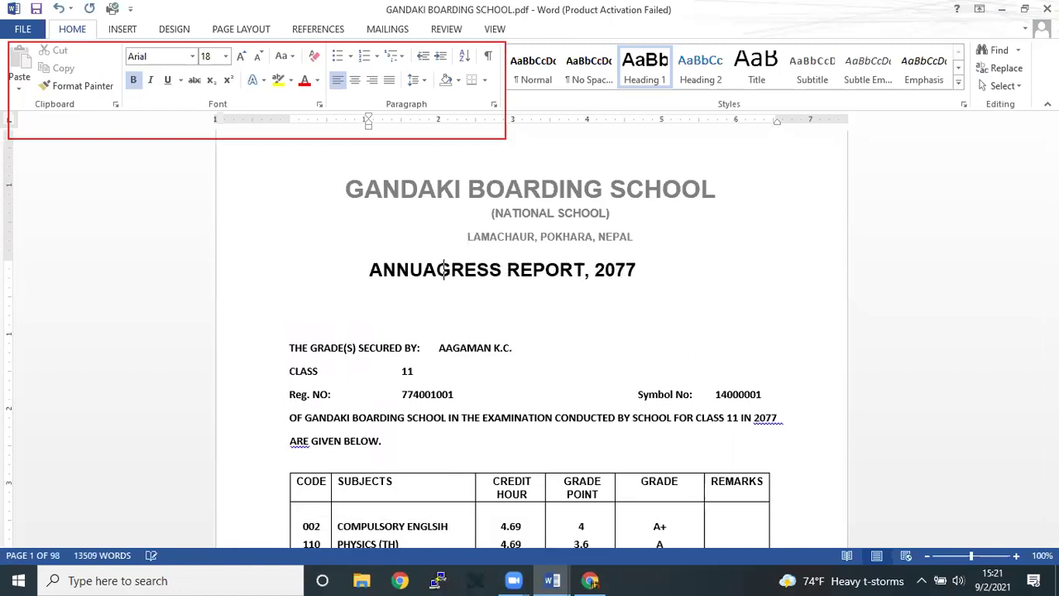
key(BackSpace)
key(BackSpace)
key(BackSpace)
key(BackSpace)
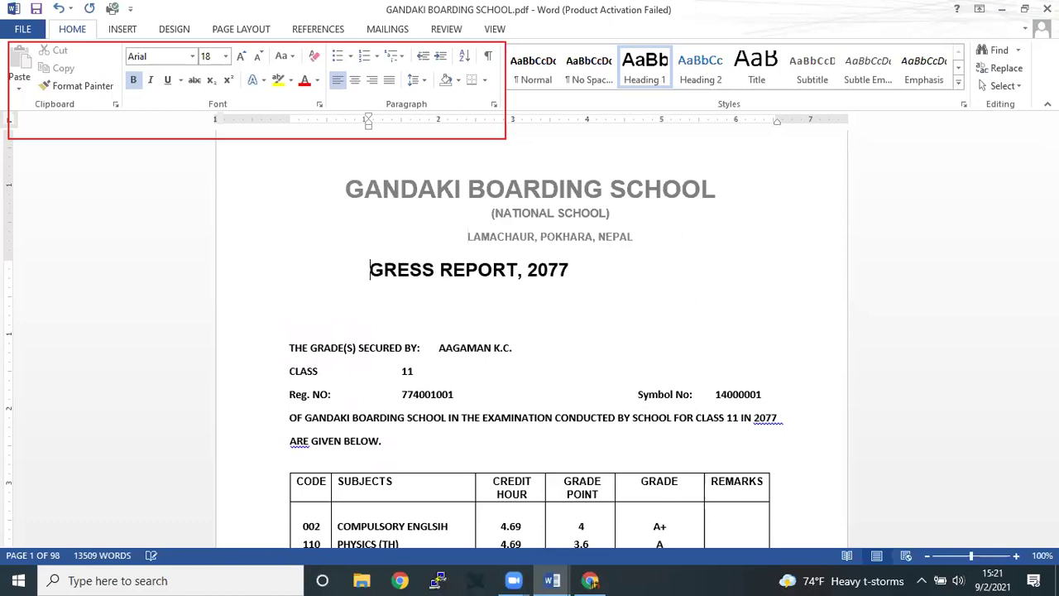
key(BackSpace)
text(ka)
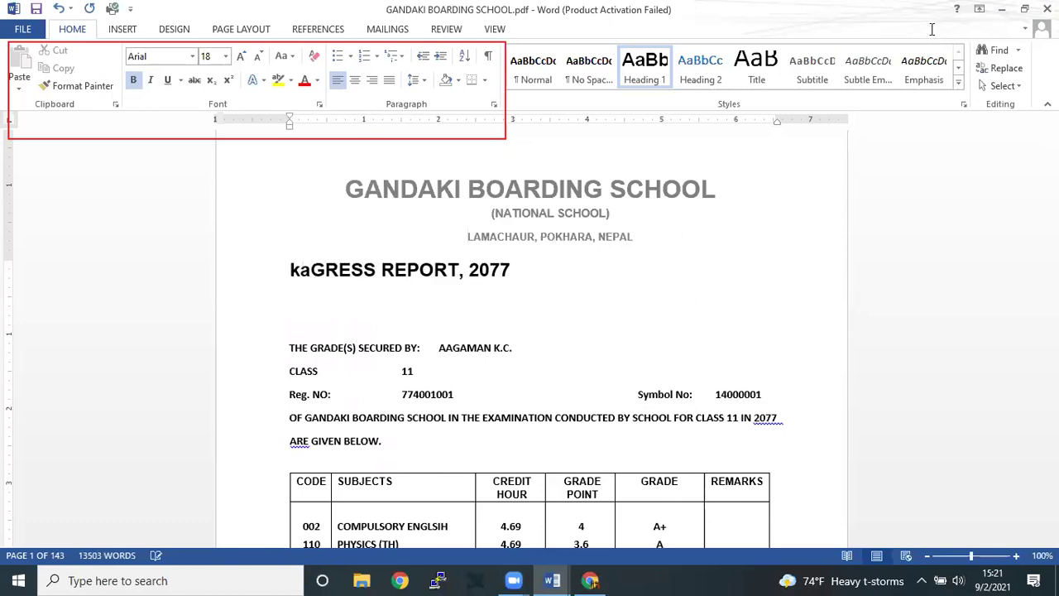
text(sjdfhh as)
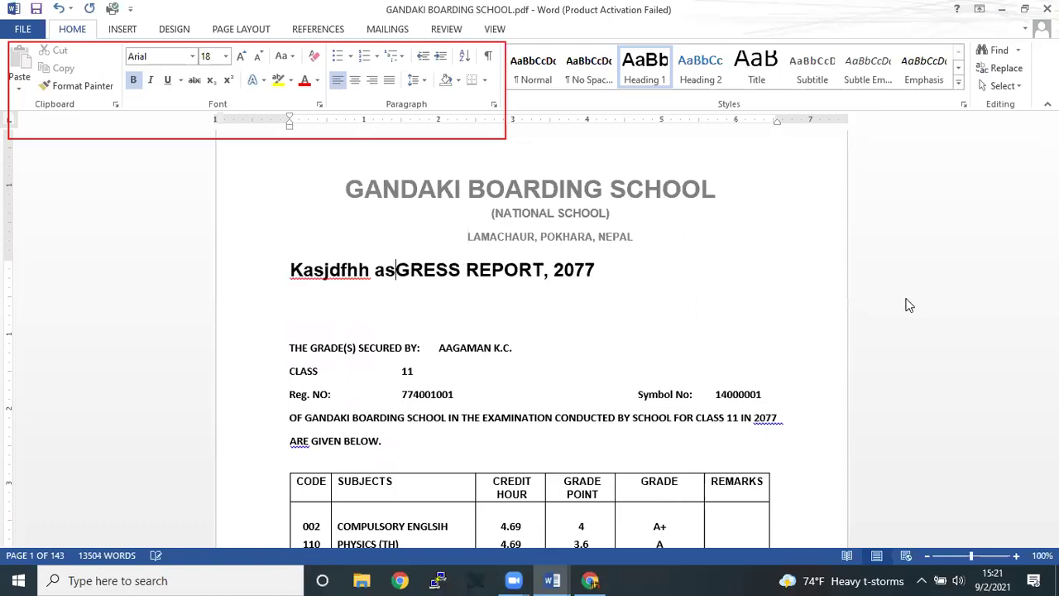
text(q ads)
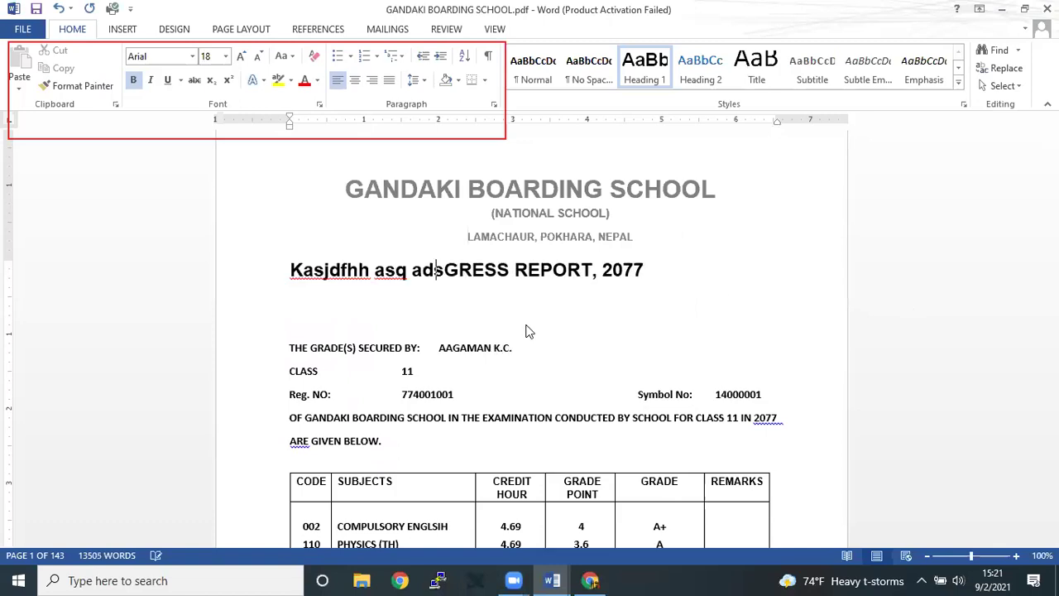
Step: Close the converted report without saving, close Document3, and hide Word
key(alt+F4)
key(n)
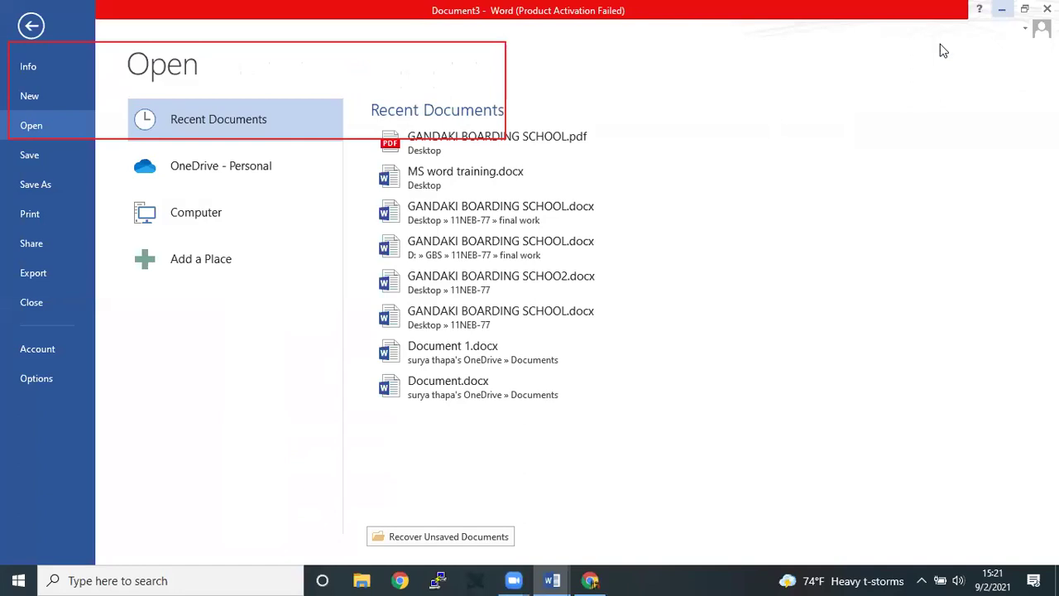
key(alt+F4)
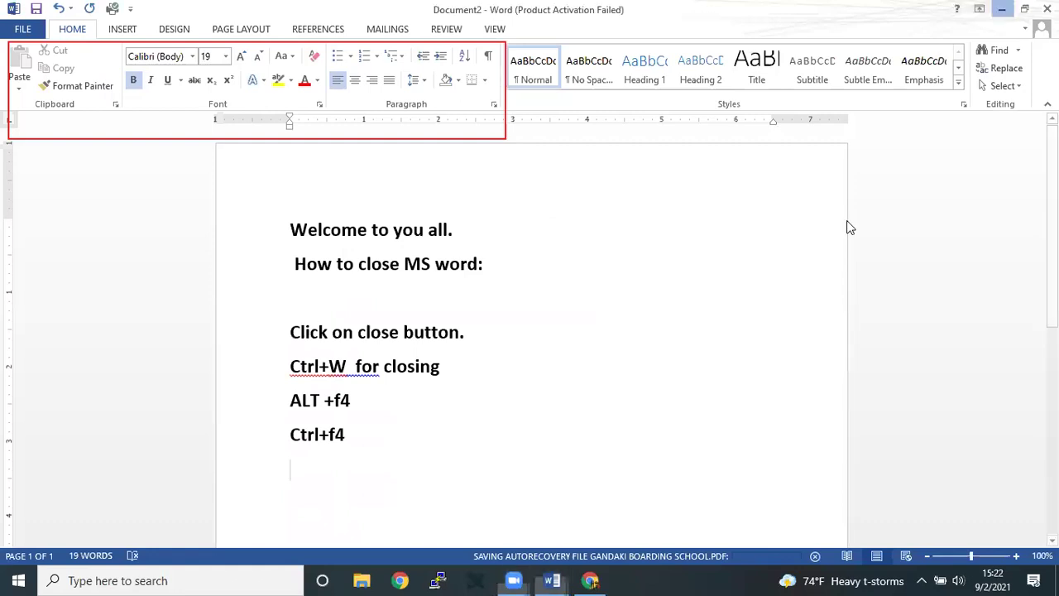
key(alt+F4)
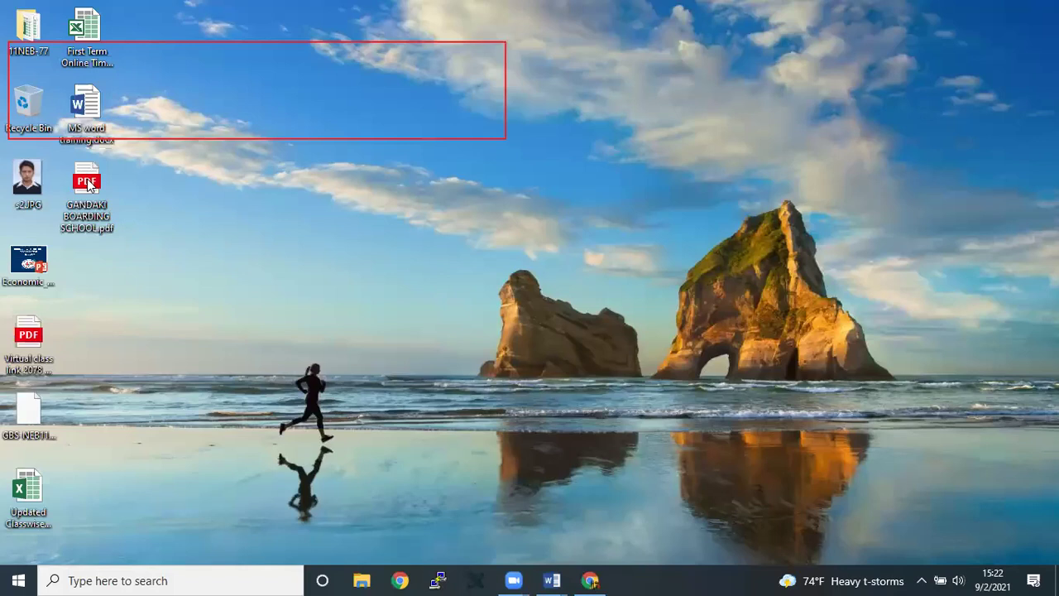
mouse_move(86, 186)
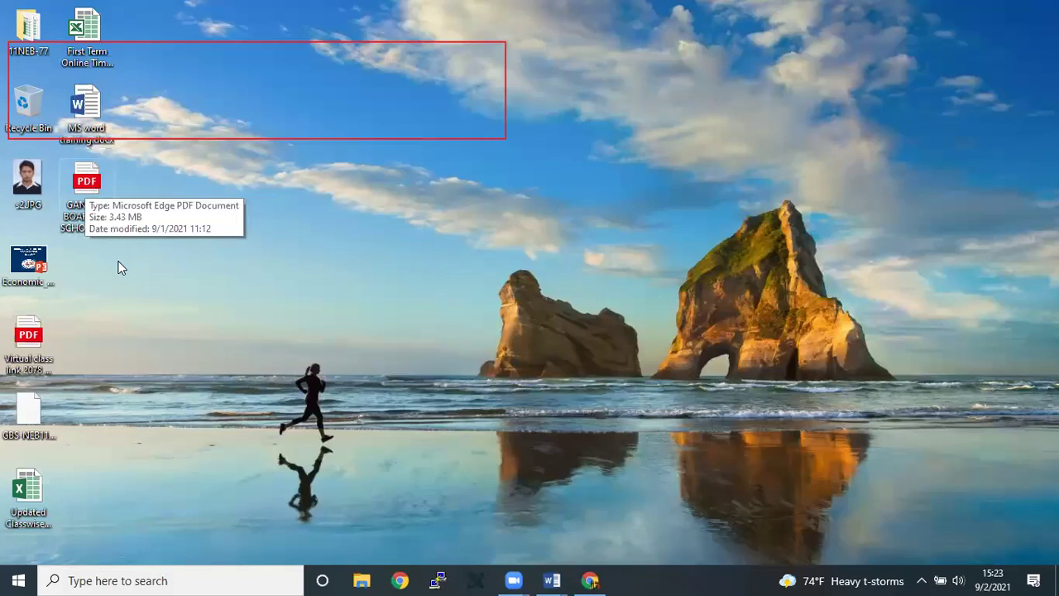
Step: Open GANDAKI BOARDING SCHOOL.pdf in Word to get the PDF Files Convert File prompt
key(shift+F10)
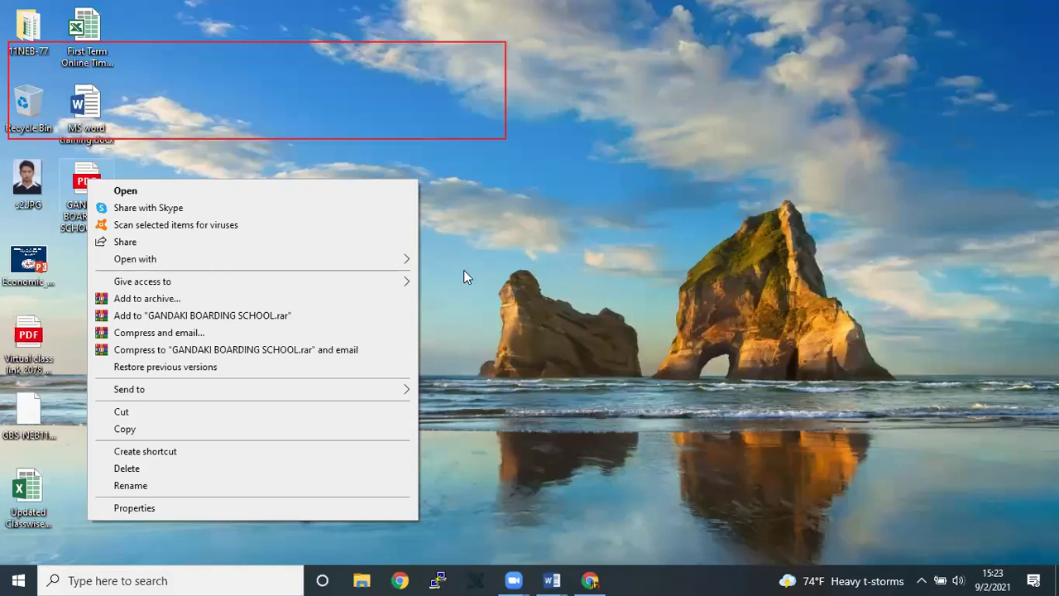
key(h)
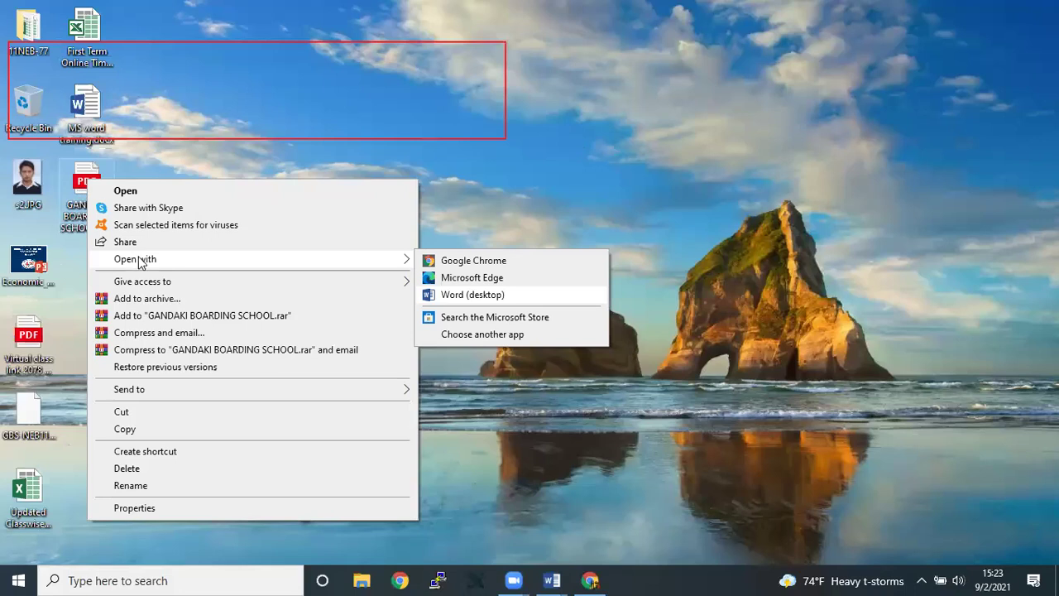
key(Escape)
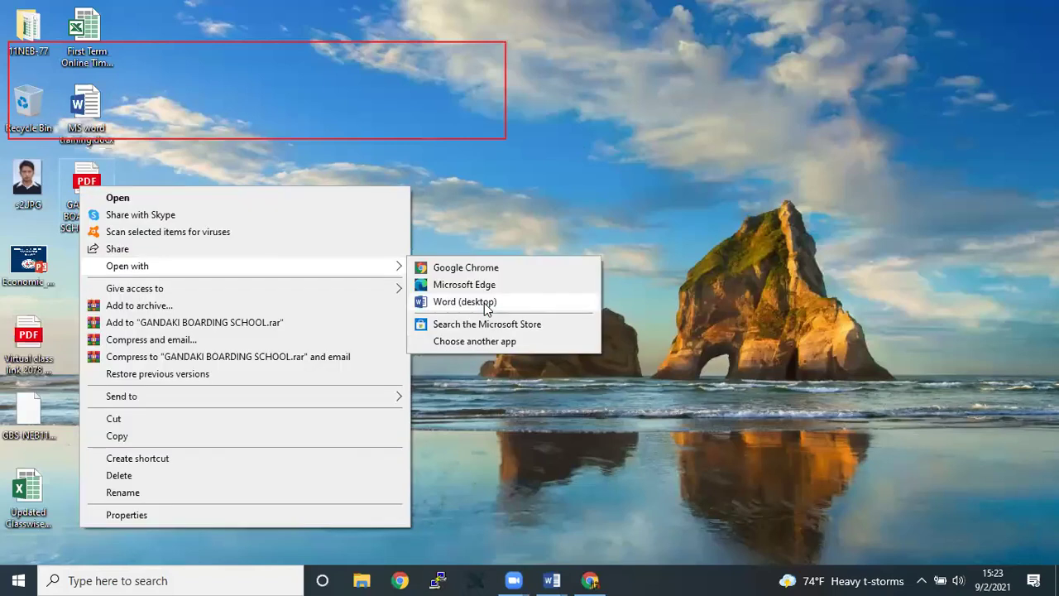
click(486, 303)
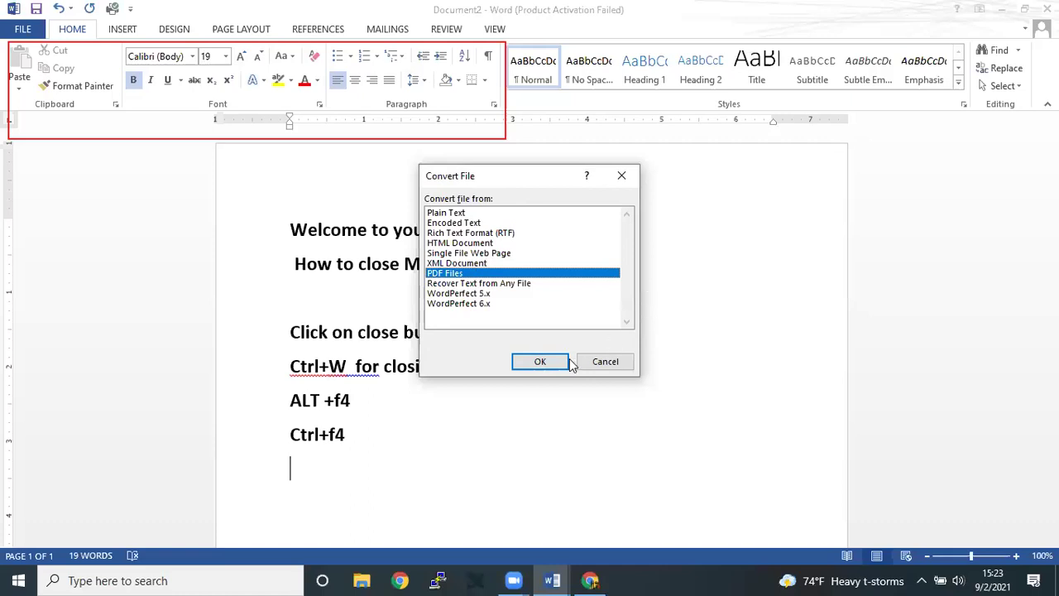
Step: Confirm the conversion so GANDAKI BOARDING SCHOOL.pdf opens in Word as an editable document
click(540, 362)
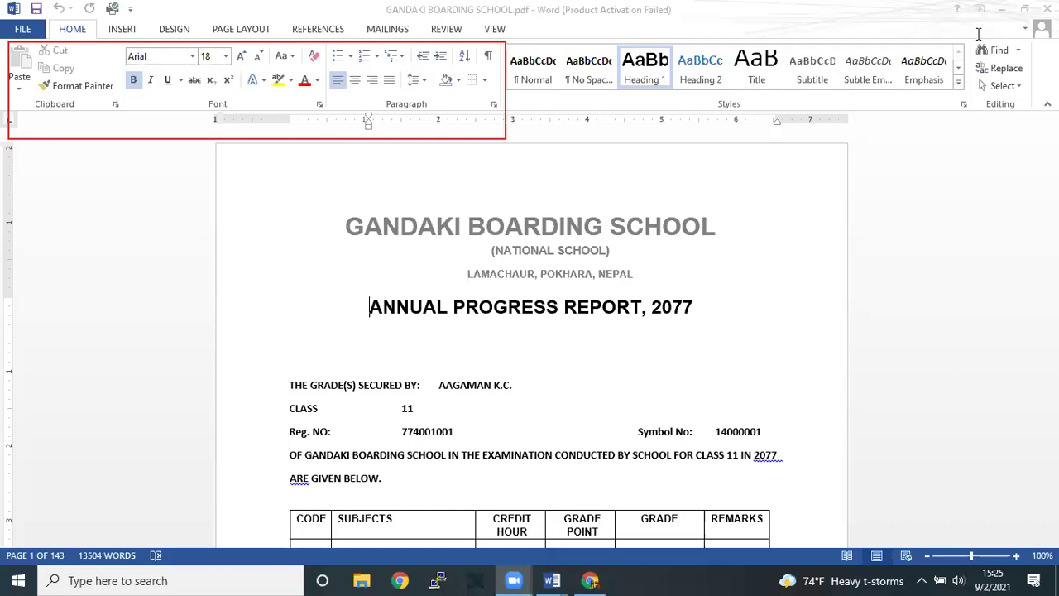
Step: Replace the ANNUAL PROGRESS REPORT, 2077 heading with 'Hello all how are y?', then close without saving
scroll(936, 311, down, 1)
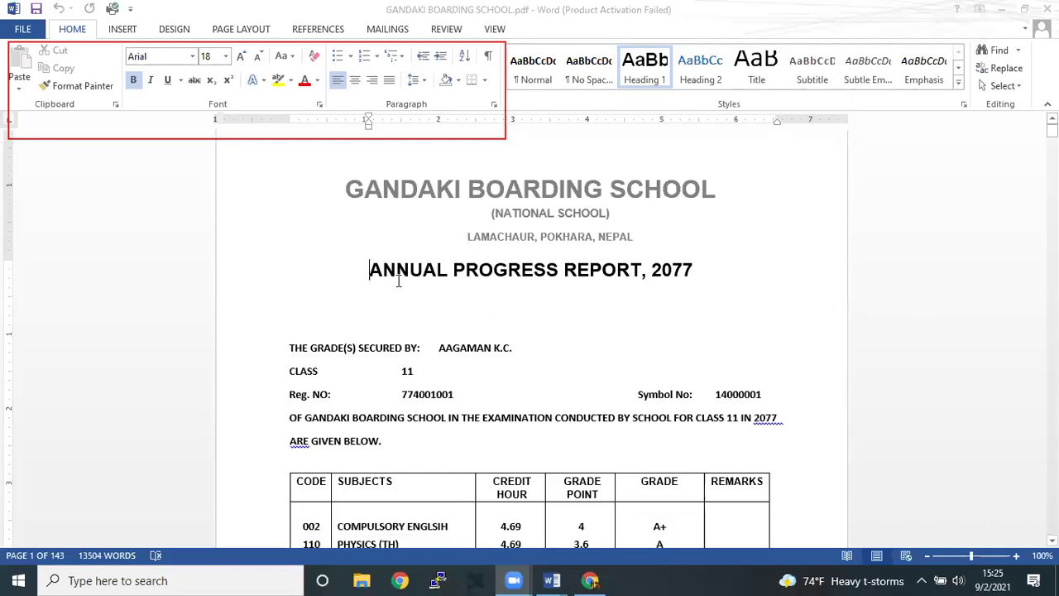
drag(385, 276, 690, 282)
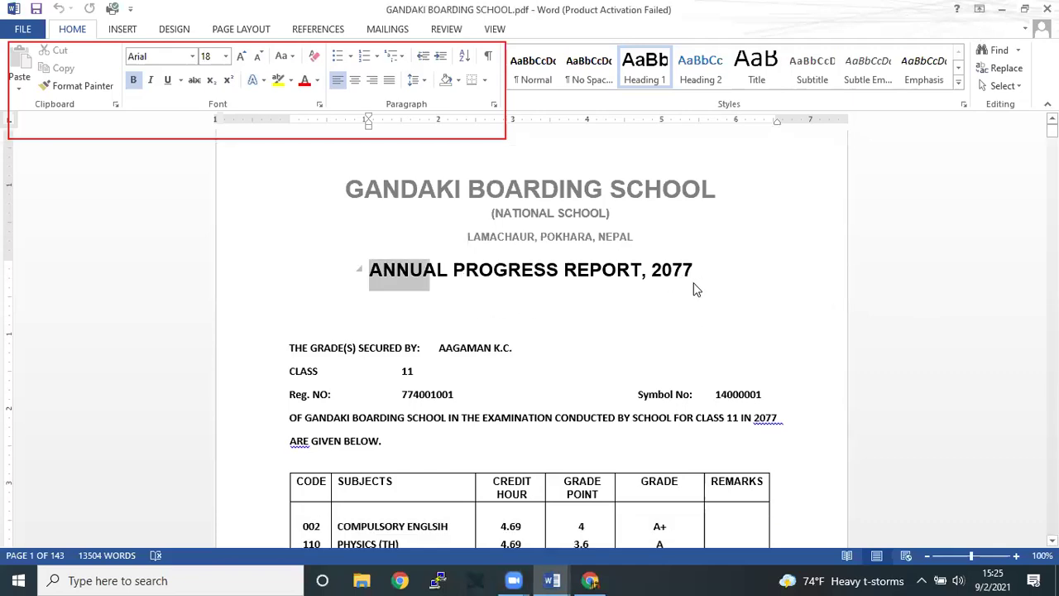
key(Delete)
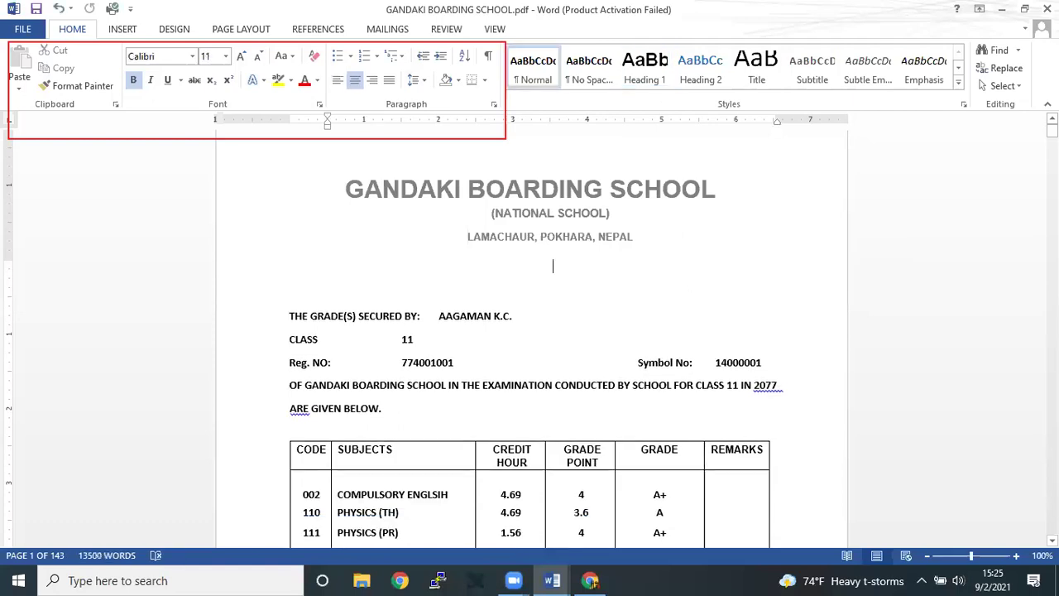
text(hello all how are yu)
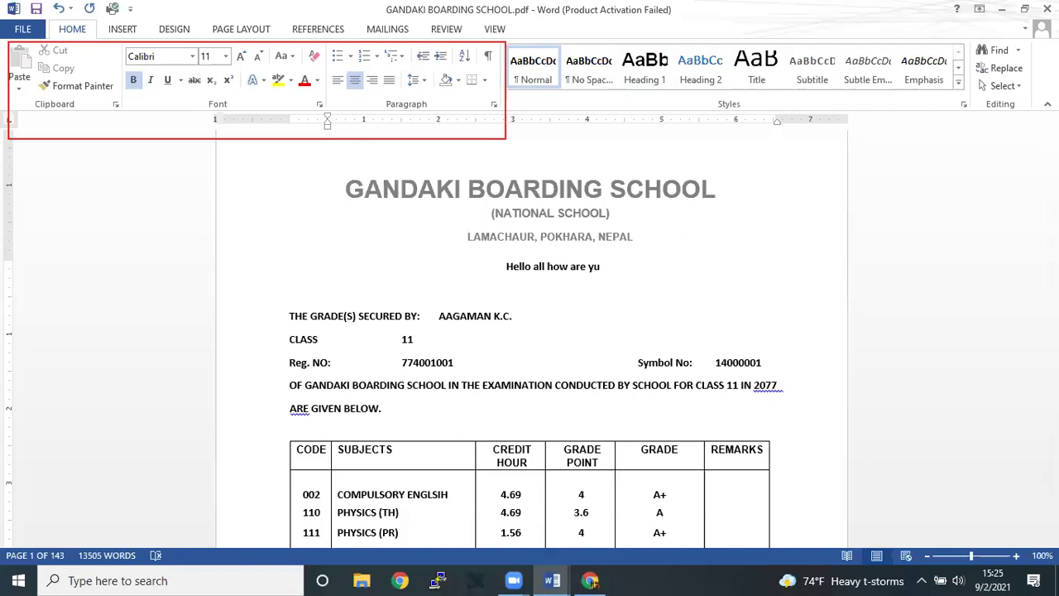
key(BackSpace)
text(?)
key(alt+F4)
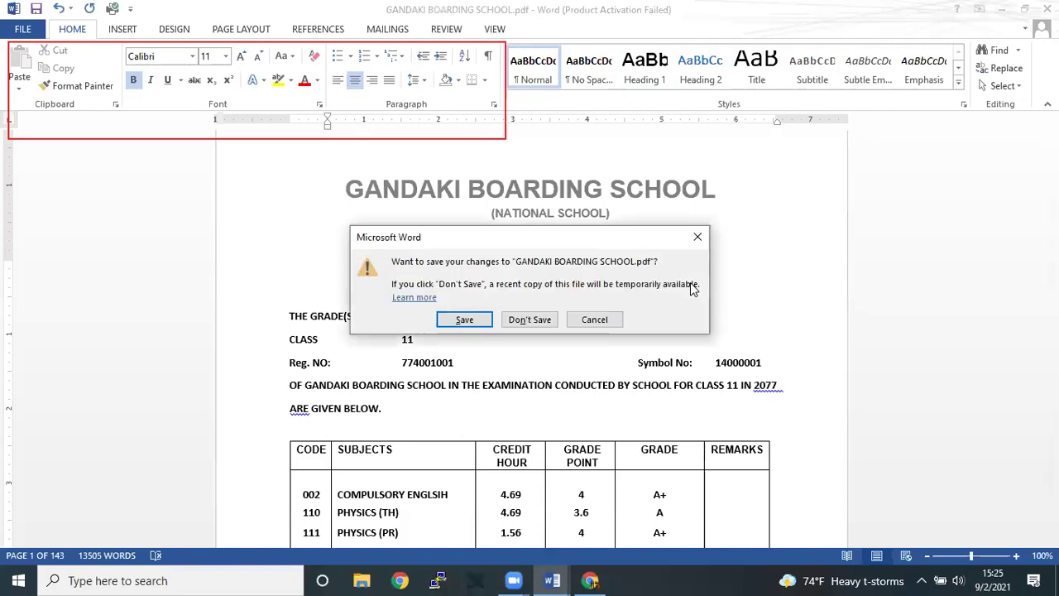
click(525, 319)
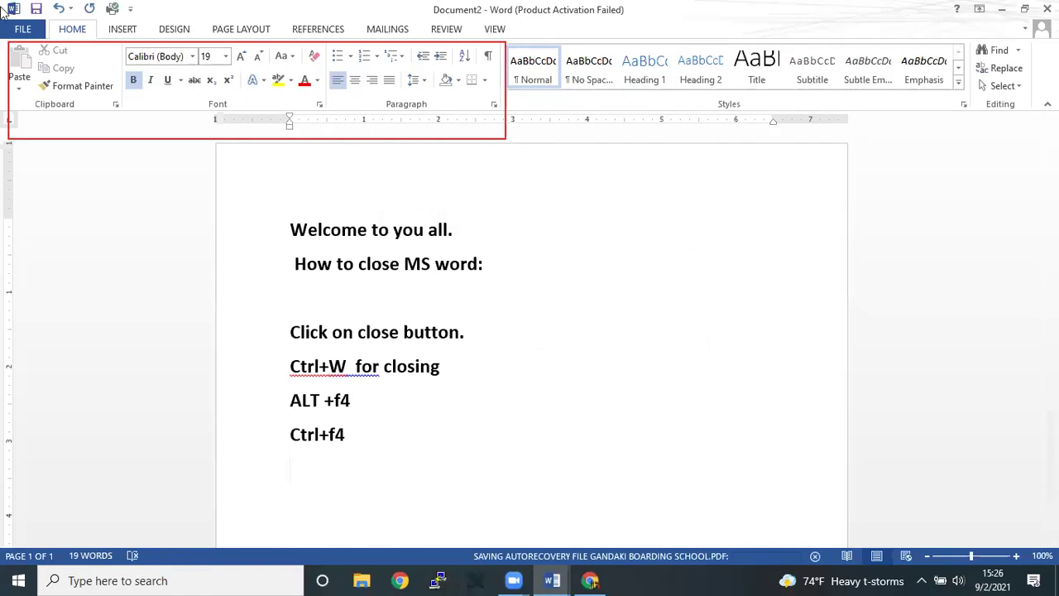
click(24, 30)
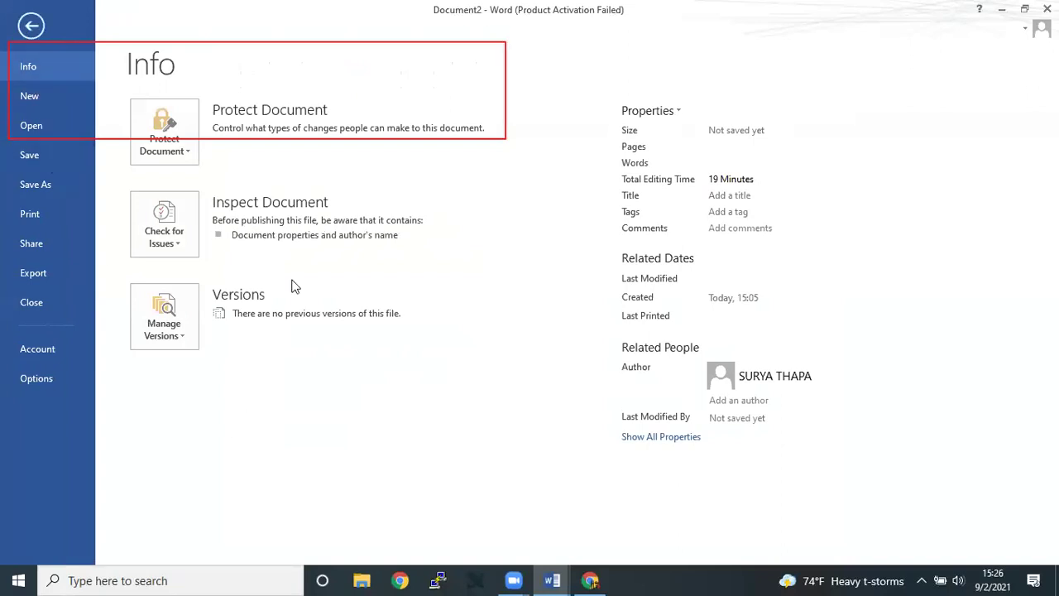
click(31, 26)
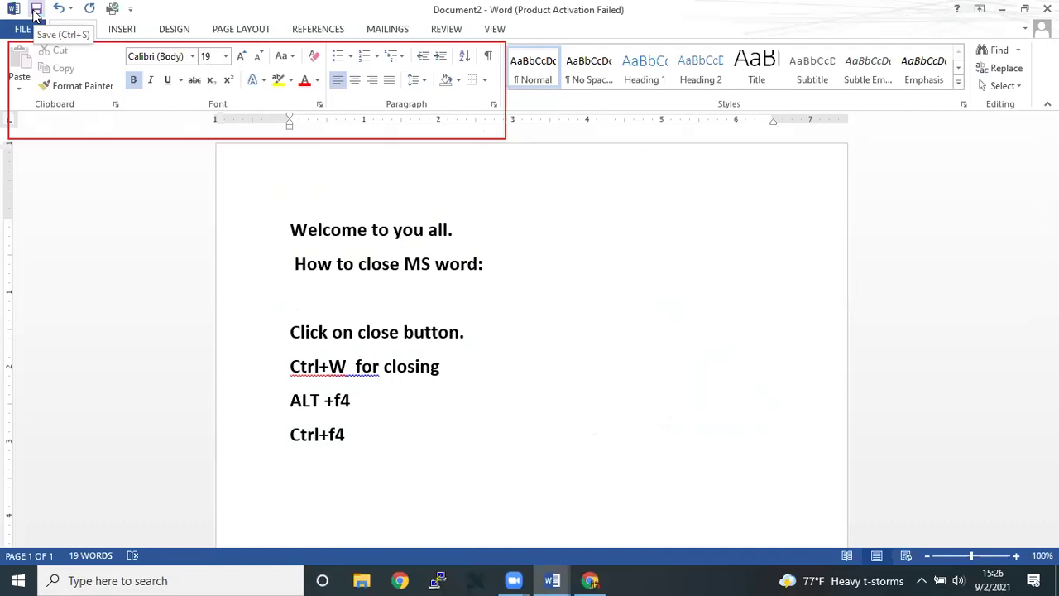
click(131, 10)
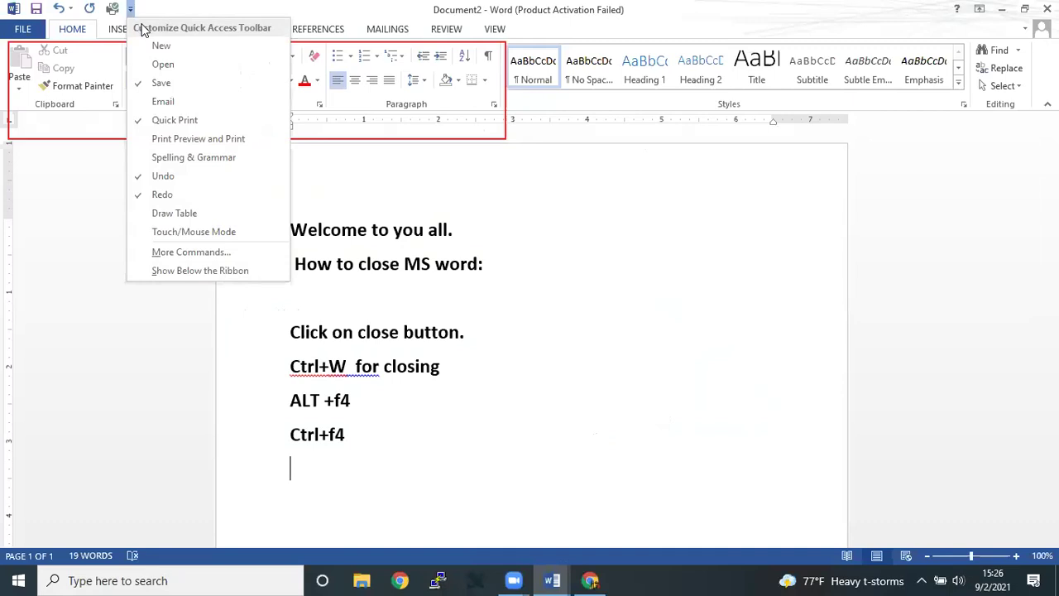
click(197, 252)
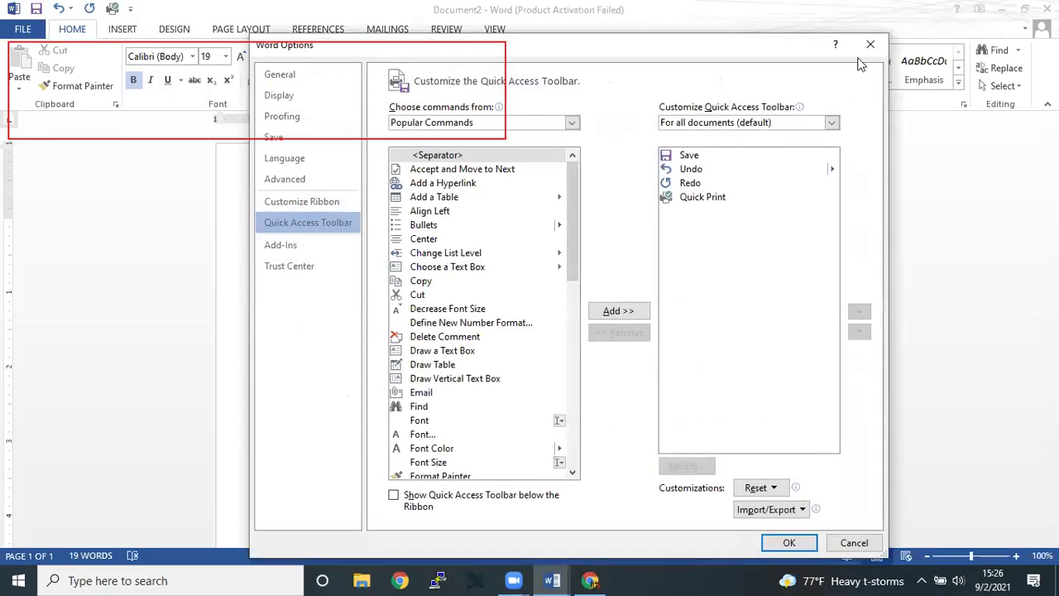
click(871, 45)
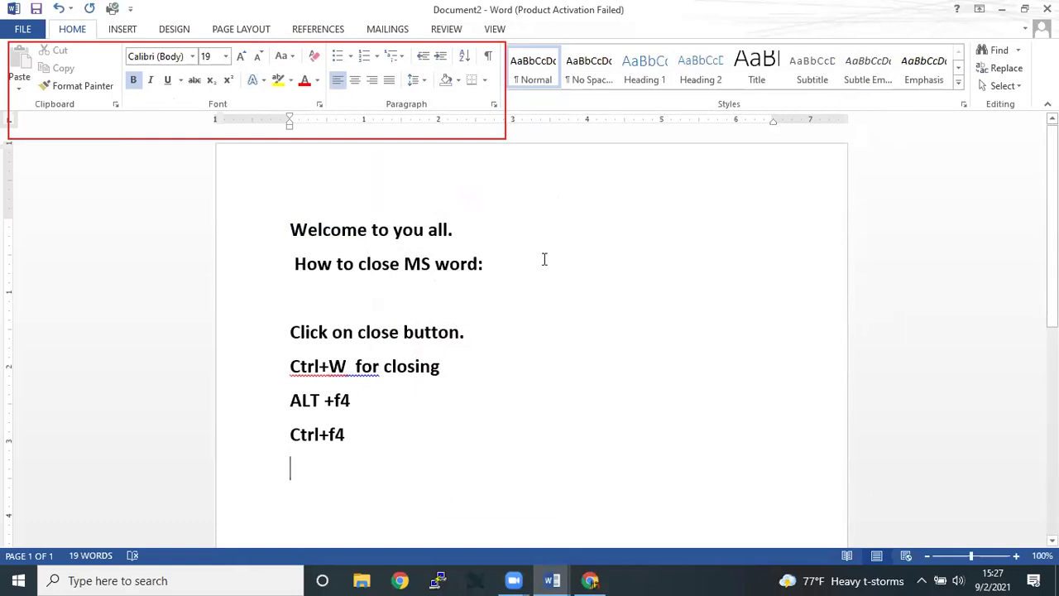
Step: Check the File backstage, then type 'How to open previous file?' on a new line below Ctrl+f4
click(23, 30)
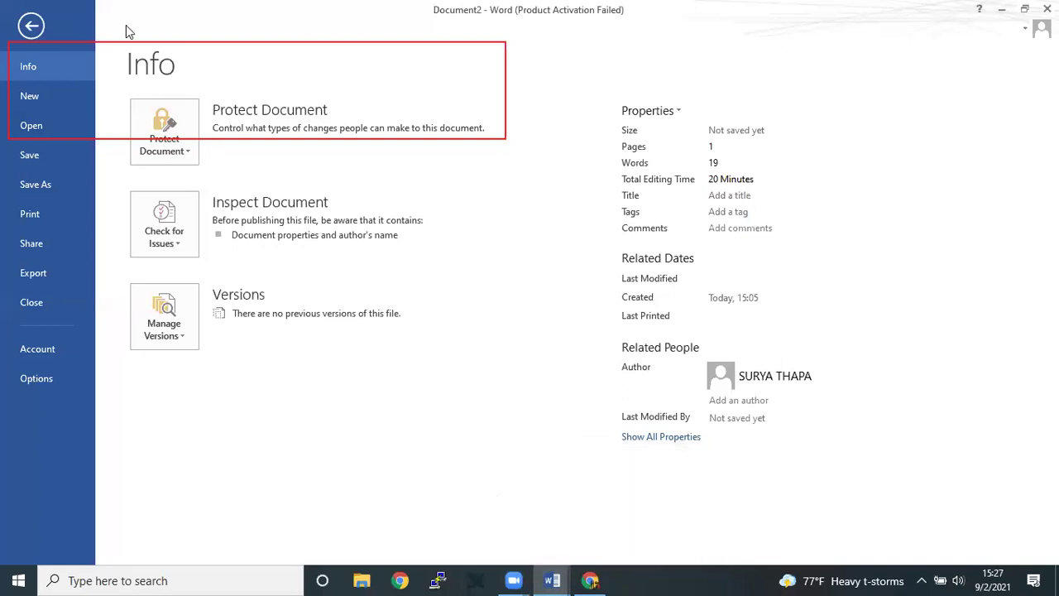
click(33, 26)
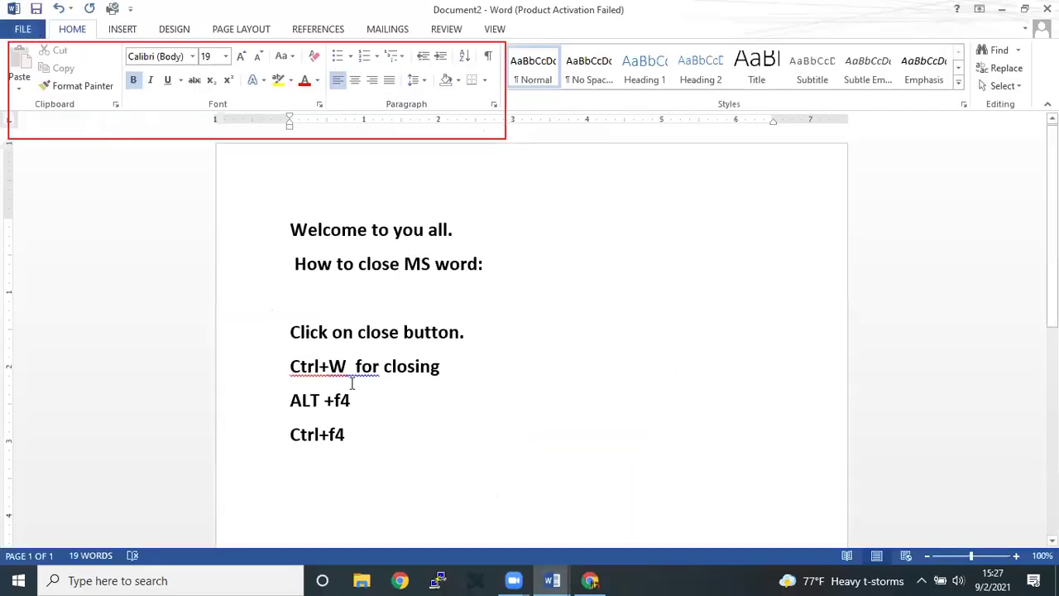
text(Ho o)
key(BackSpace)
key(BackSpace)
text(w)
text( to pe)
key(BackSpace)
key(BackSpace)
text(o)
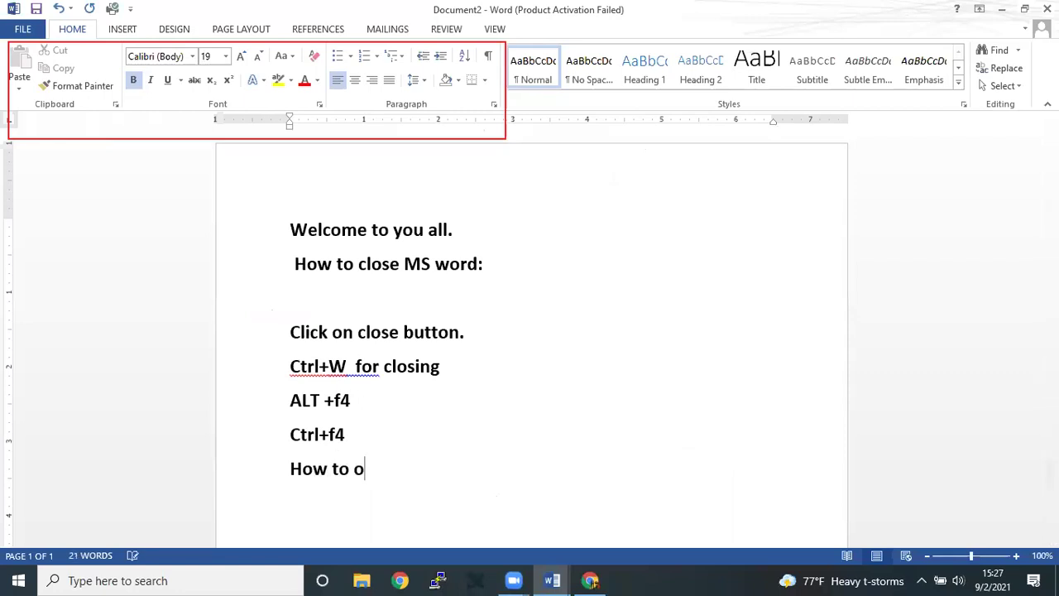
text(pen previous file?)
Step: Add an indented 'Ctrl+O' answer under the question, then use Ctrl+O to show Recent Documents
key(Return)
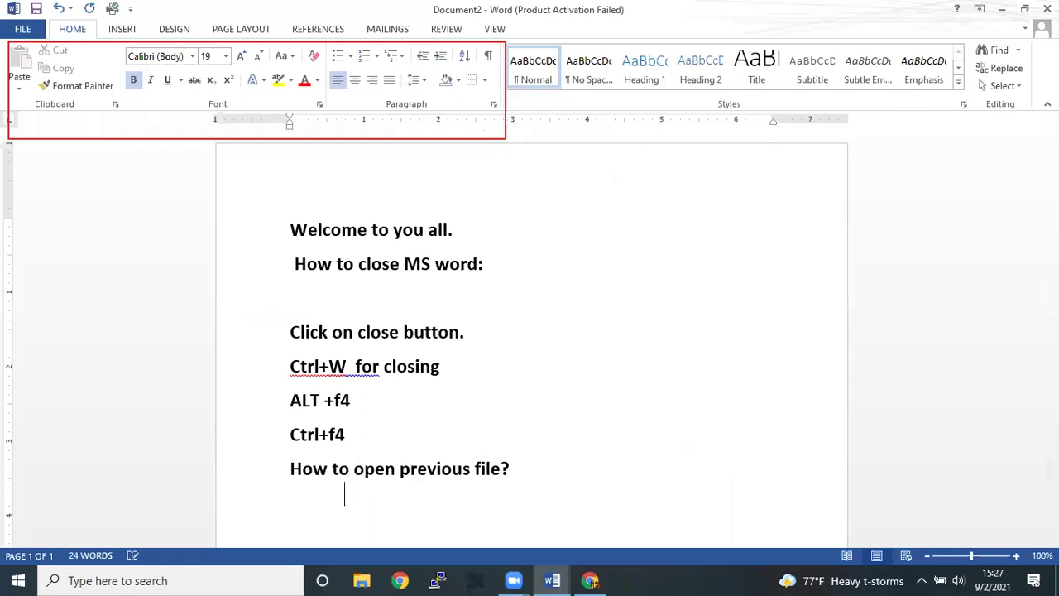
key(Return)
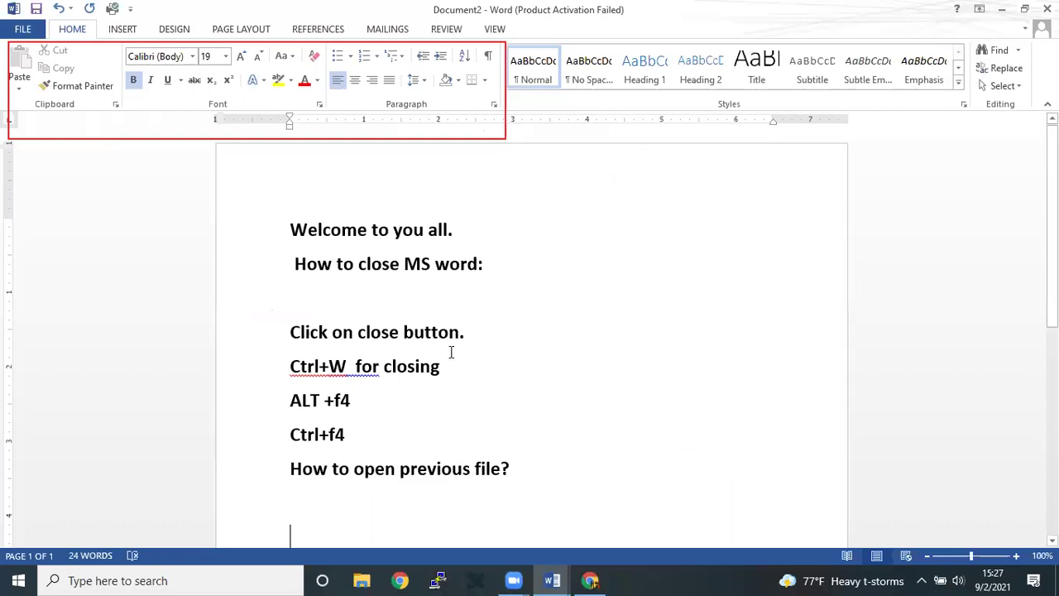
scroll(502, 355, down, 2)
click(546, 356)
key(Return)
key(Tab)
key(Tab)
text(ctrl)
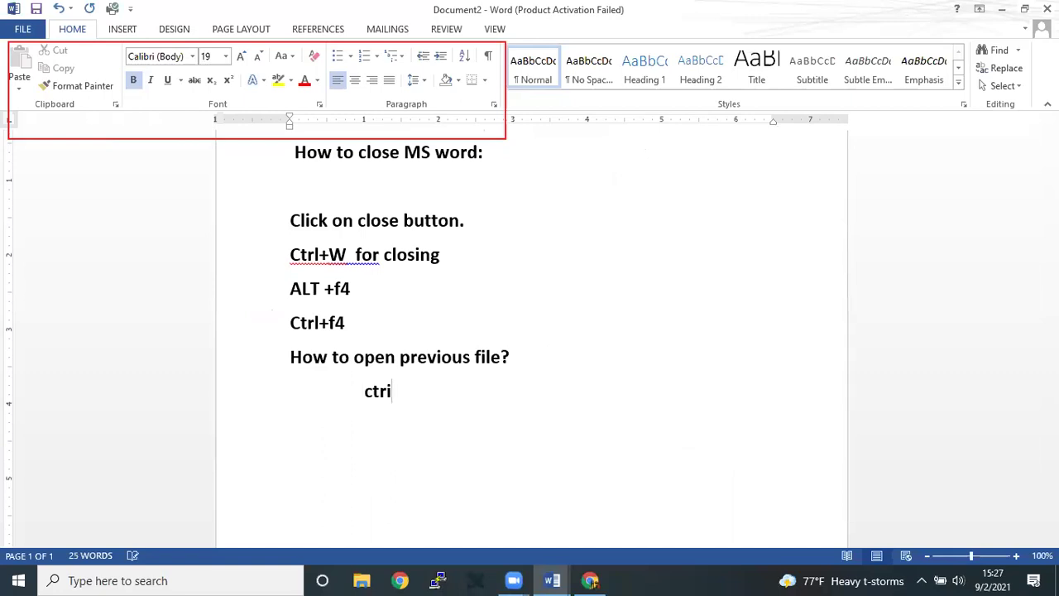
key(BackSpace)
text(l+O)
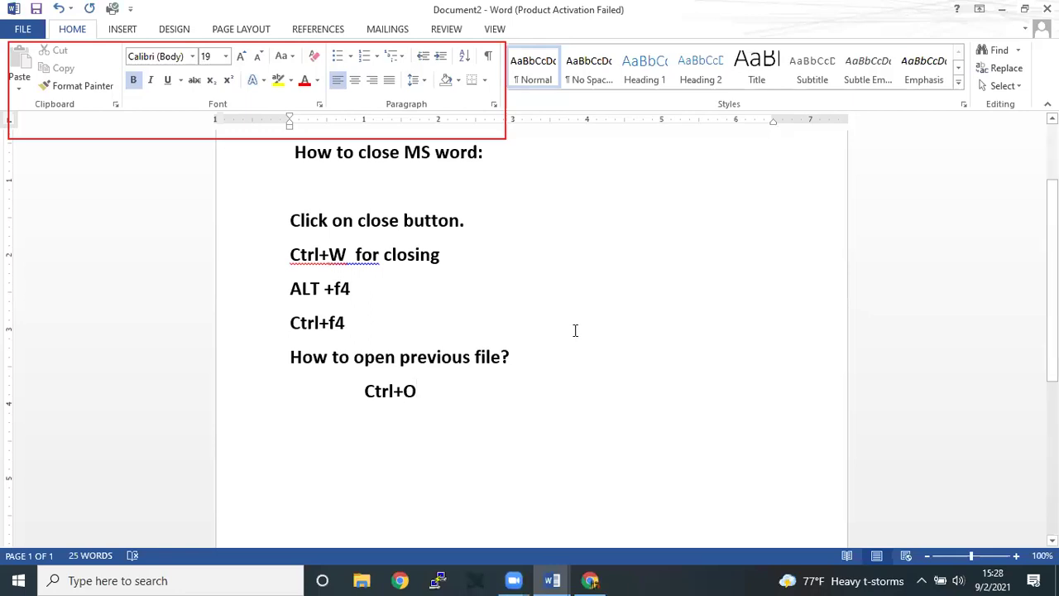
key(ctrl+o)
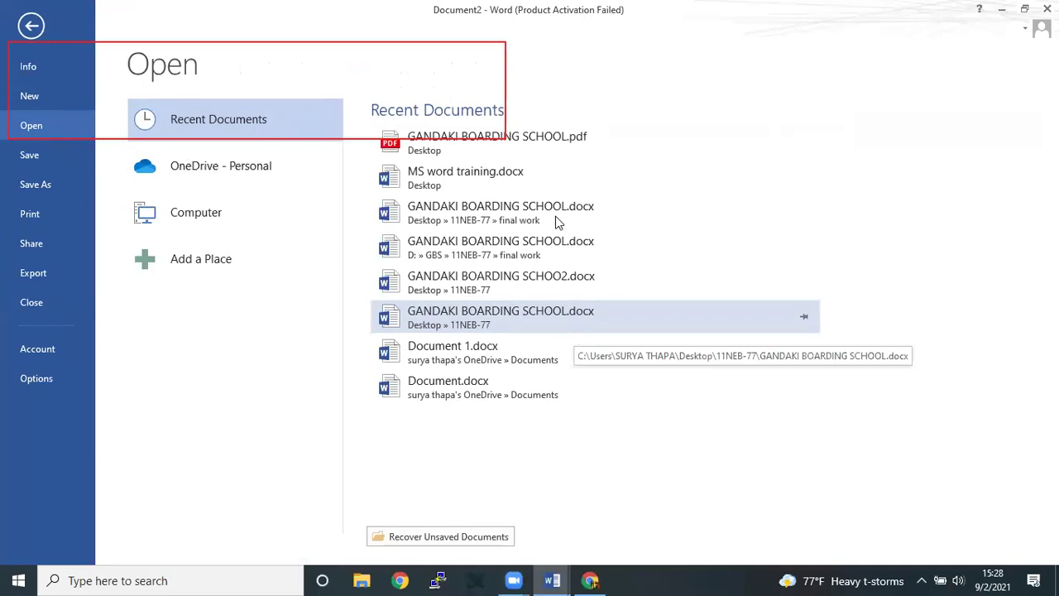
Step: Open MS word training.docx from Recent Documents, then look at the Open and Info pages and return
click(487, 177)
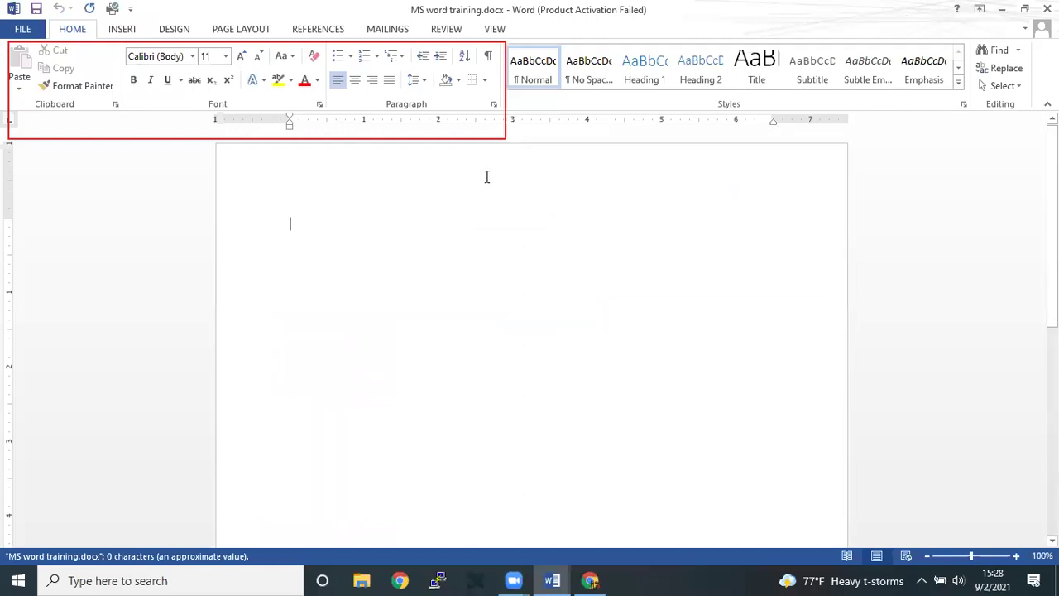
click(23, 29)
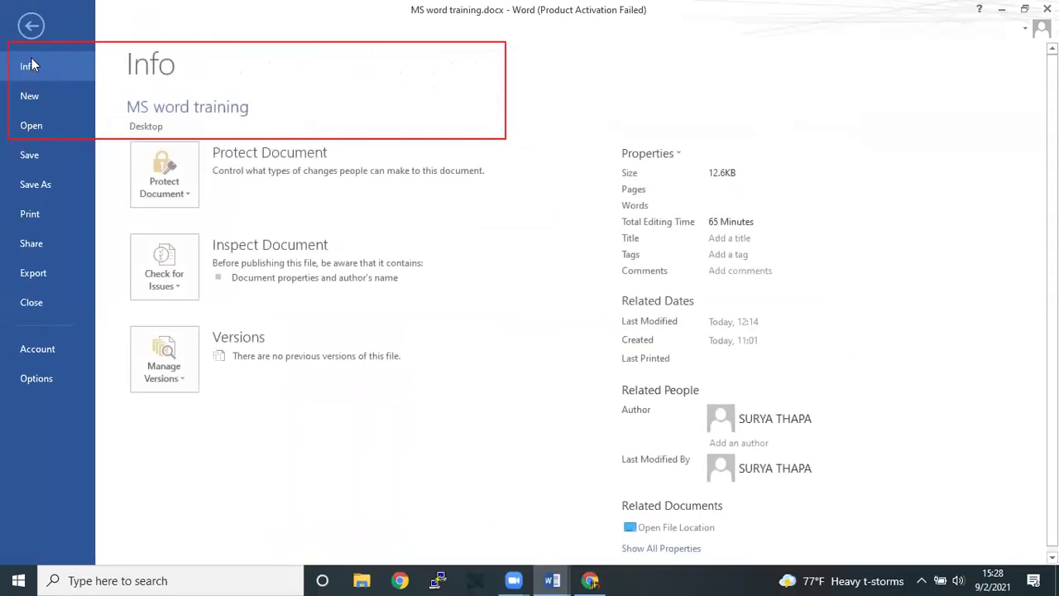
key(ctrl+o)
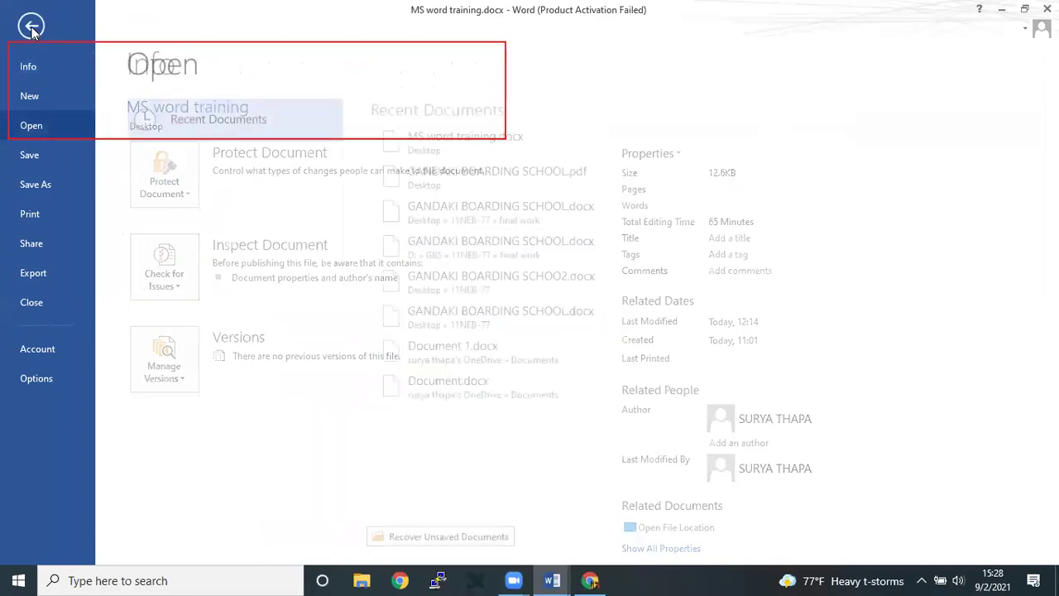
click(30, 26)
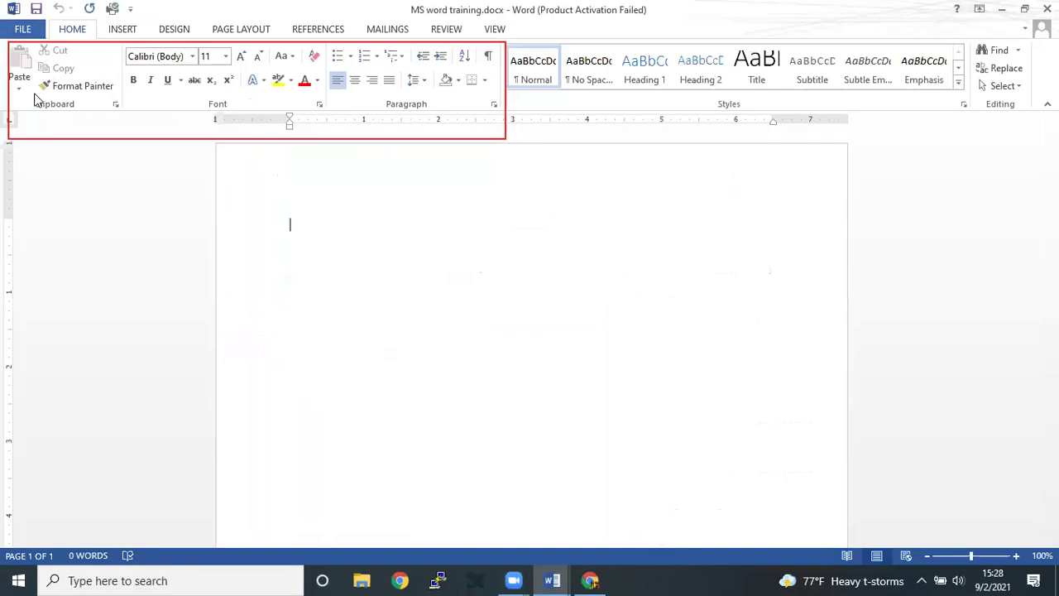
key(alt+f)
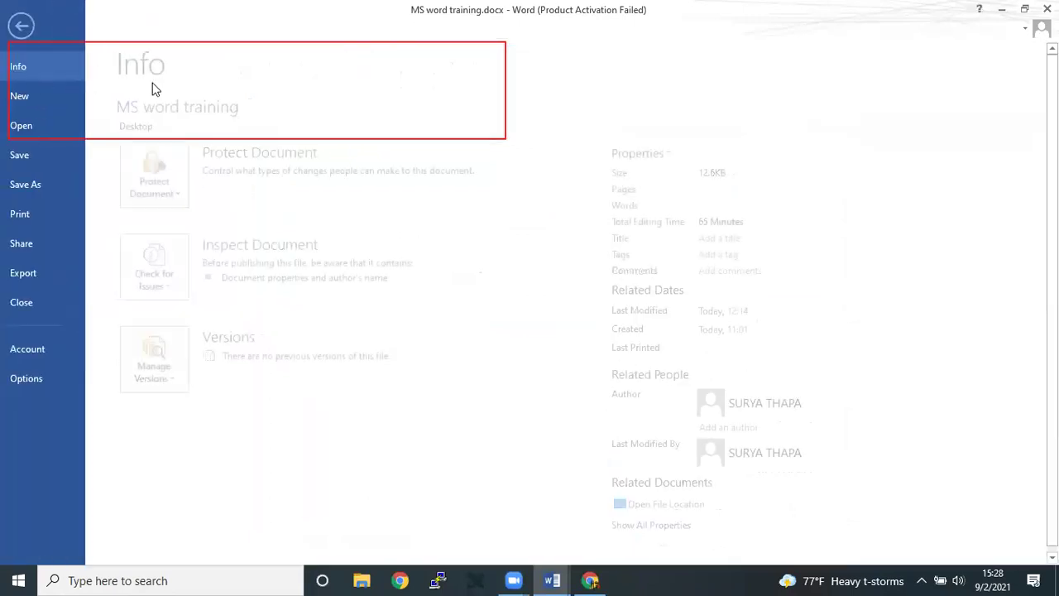
click(29, 27)
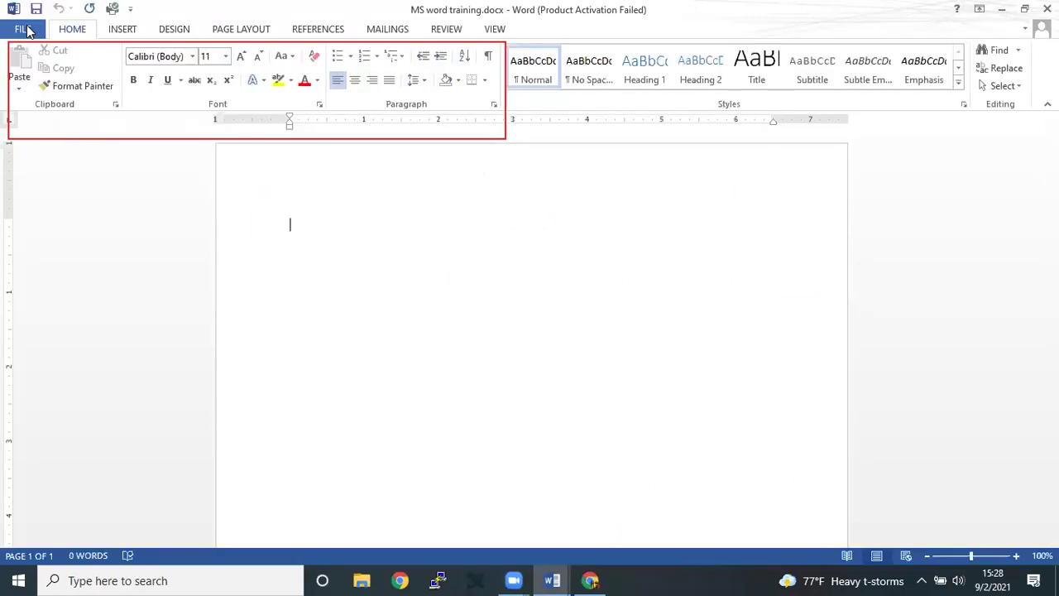
Step: Create a new blank document through File > New > Blank document
click(29, 30)
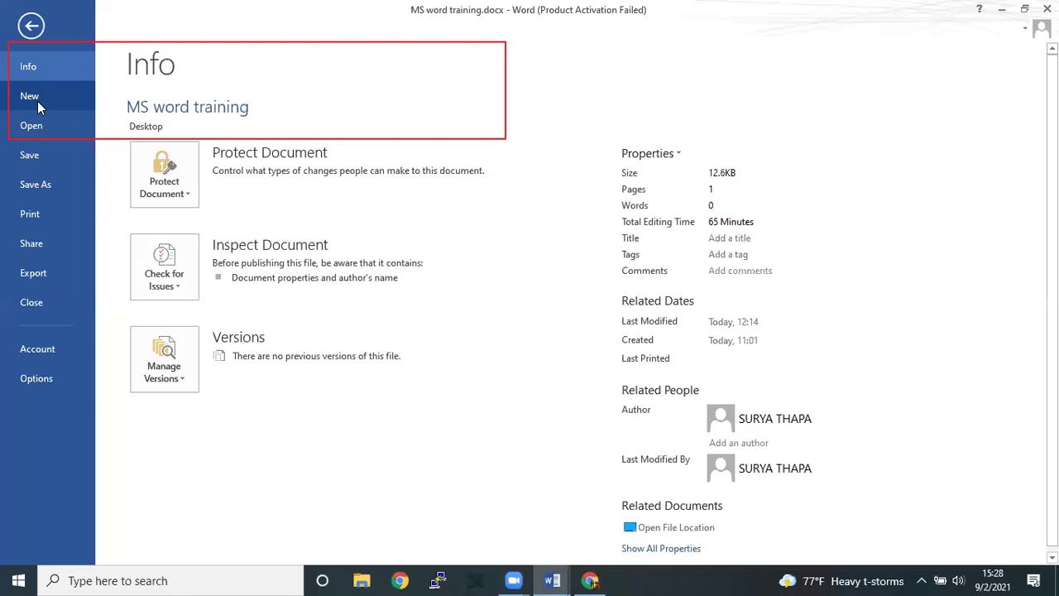
click(30, 97)
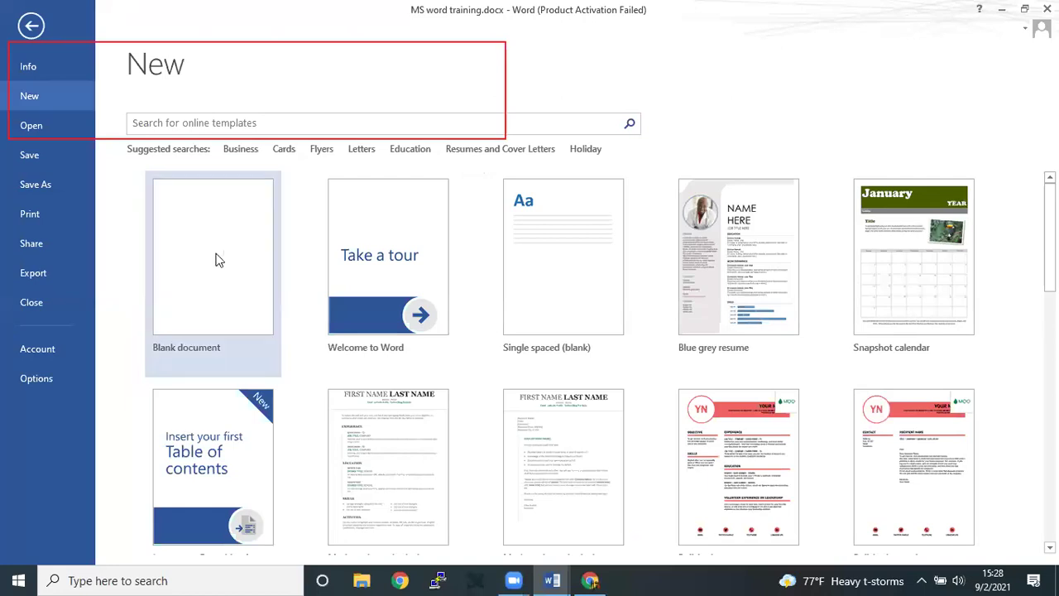
click(211, 261)
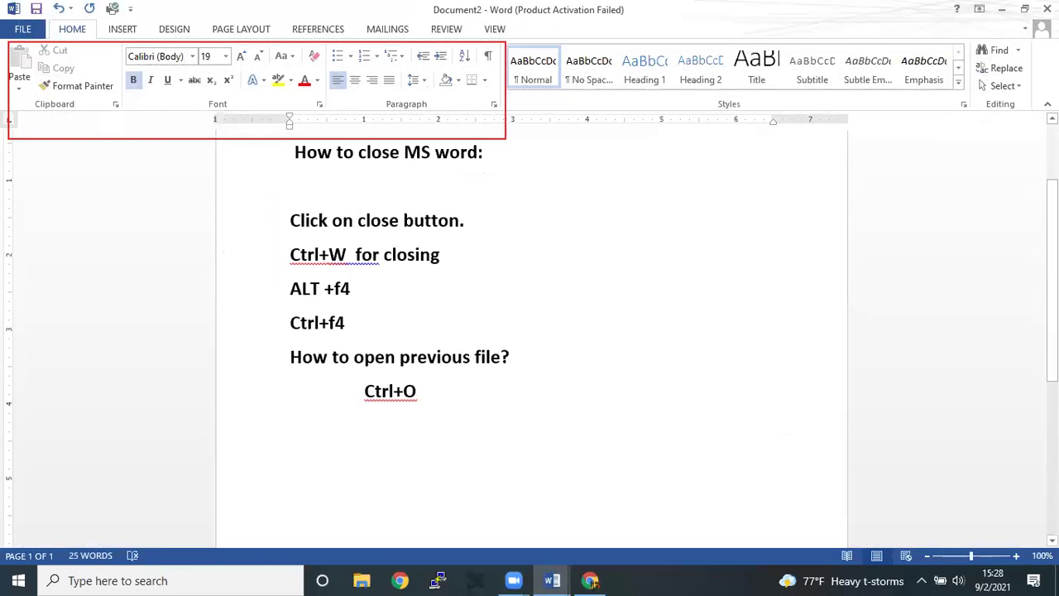
Step: Type 'How to open new file ?' on a new line, with 'Ctrl + N' on the line below
key(Return)
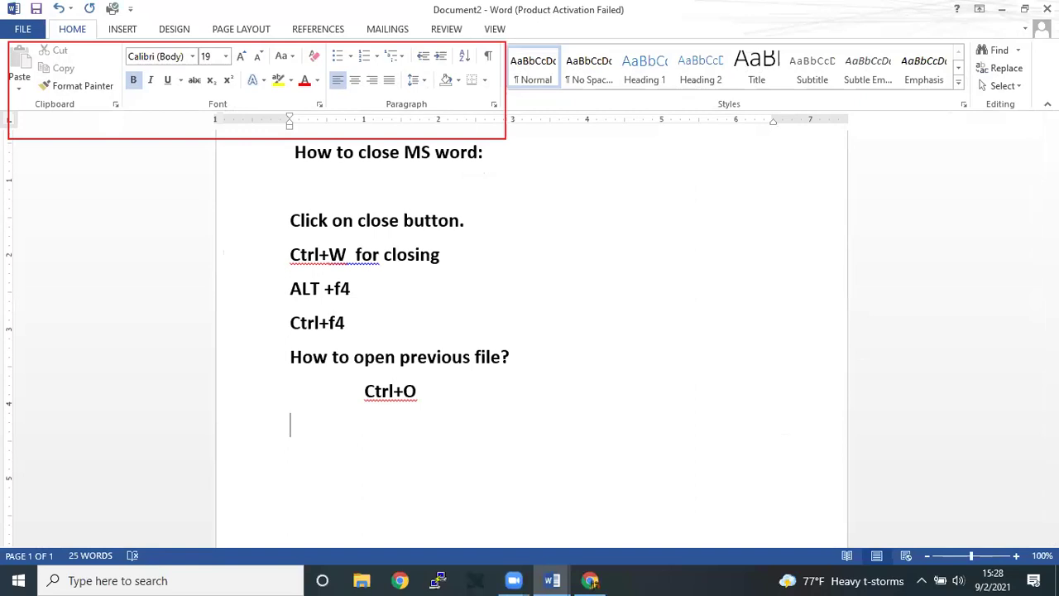
text(How to pen ne)
key(BackSpace)
key(BackSpace)
key(BackSpace)
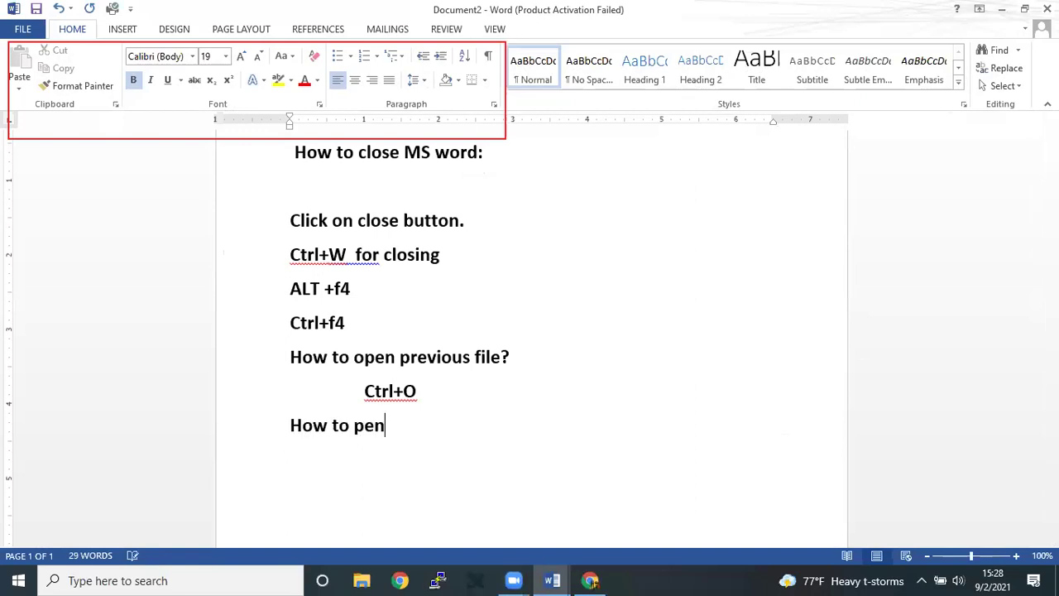
key(BackSpace)
key(BackSpace)
key(BackSpace)
text(o)
text(pen new file ?)
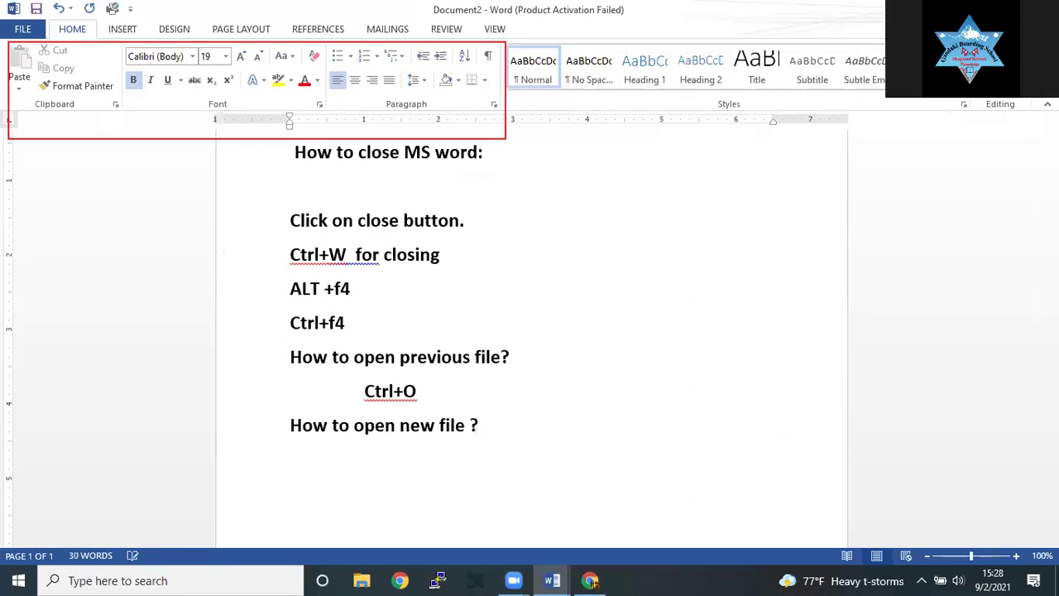
key(Return)
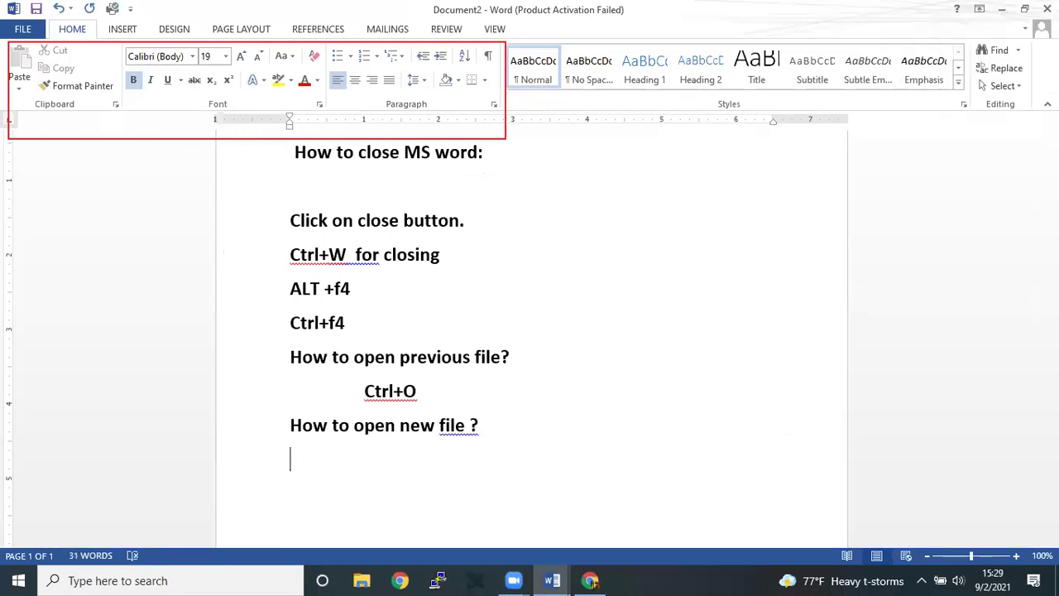
text(Ctrl +)
text( N)
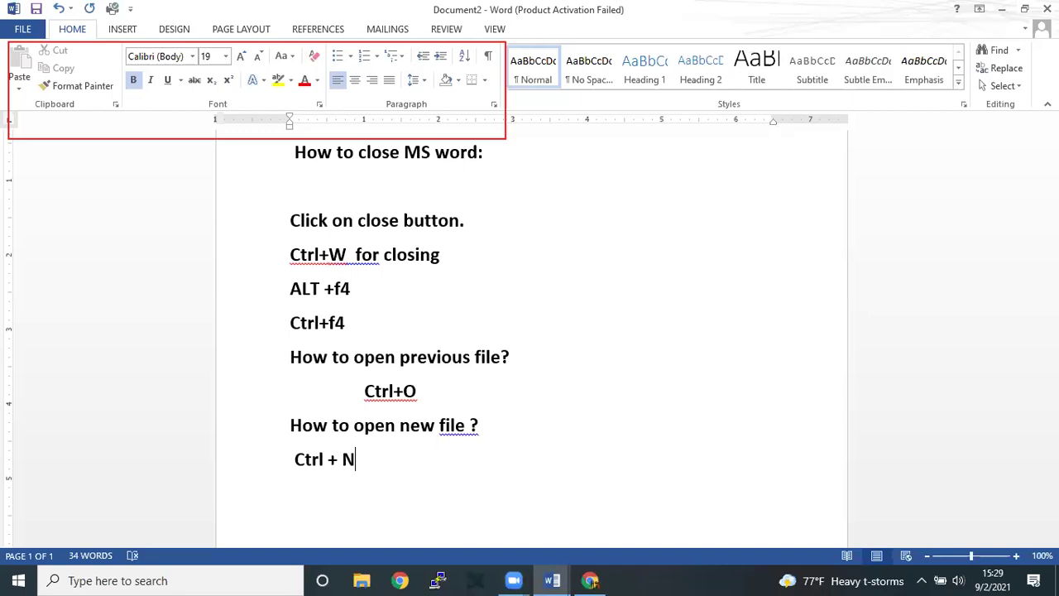
Step: Below the Ctrl + N note, start the line 'Hello all dear techno inthustic' and Ignore All for inthustic
key(Return)
key(Return)
scroll(385, 293, down, 1)
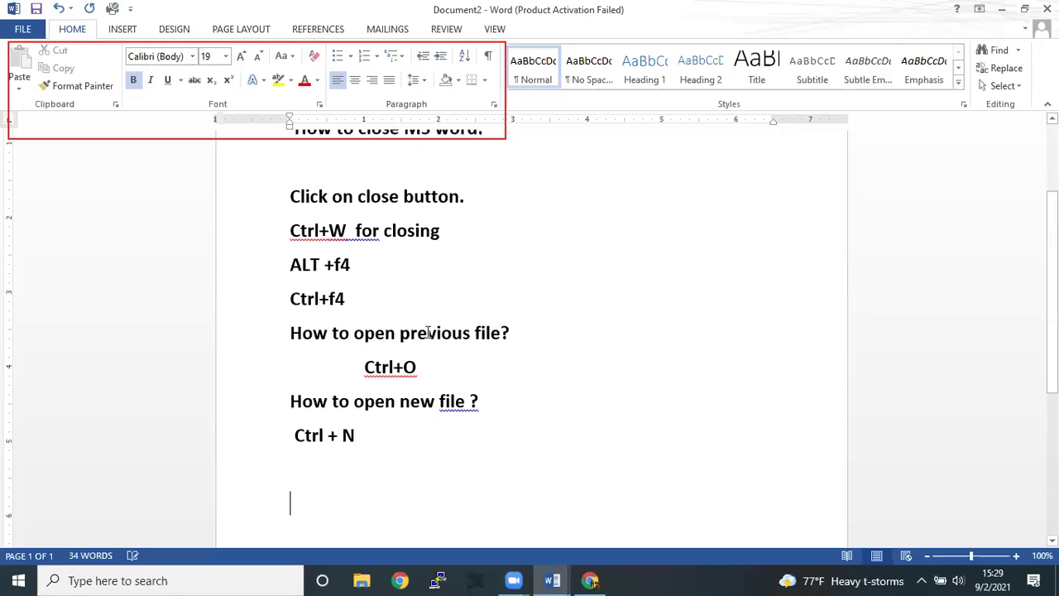
scroll(425, 334, down, 1)
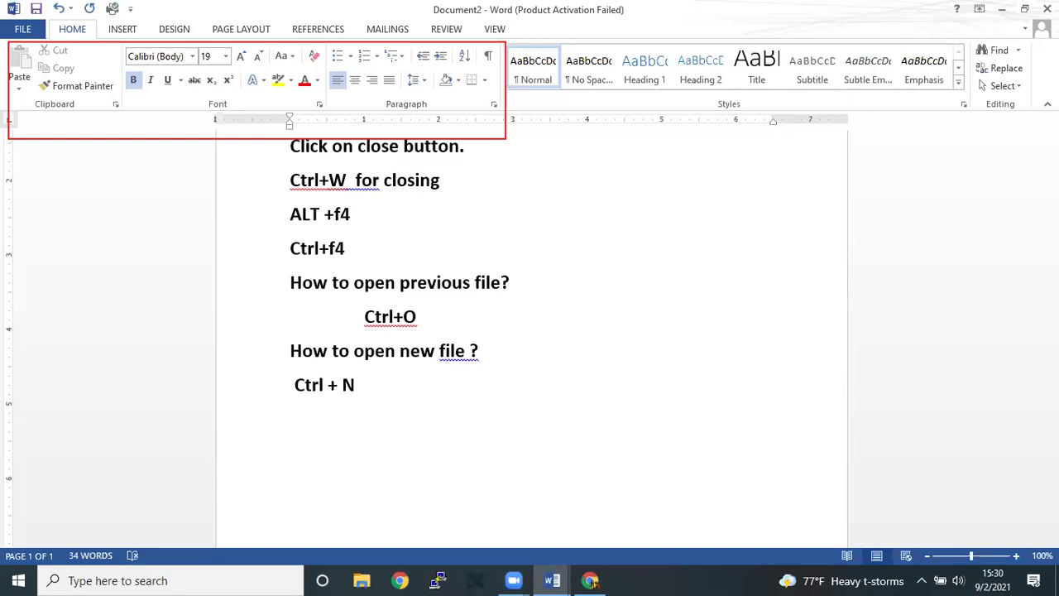
text(hell)
text(o all dear techno lo)
key(BackSpace)
key(BackSpace)
text(inthustic)
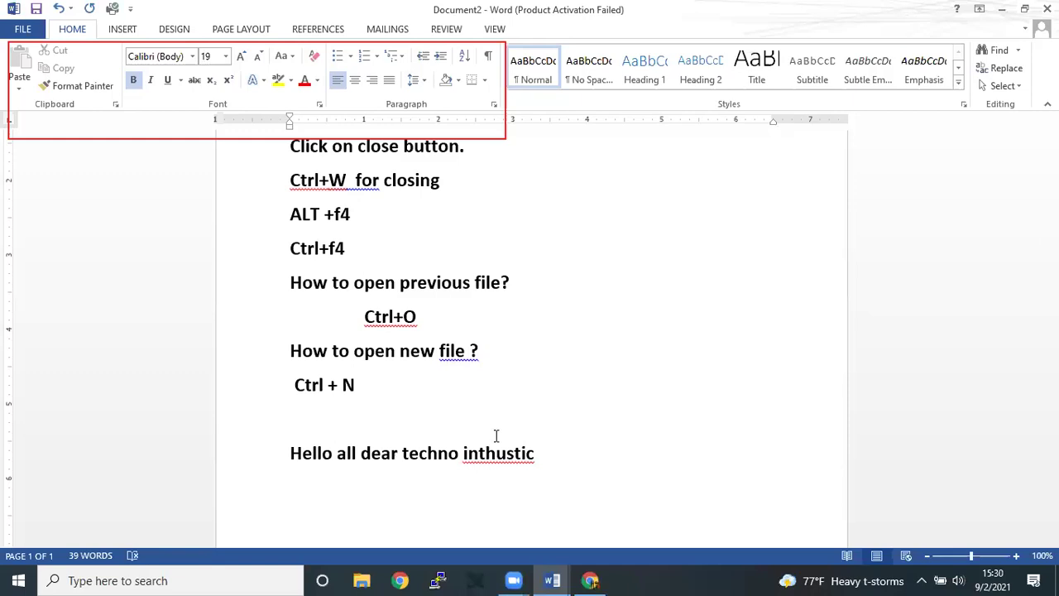
right_click(501, 455)
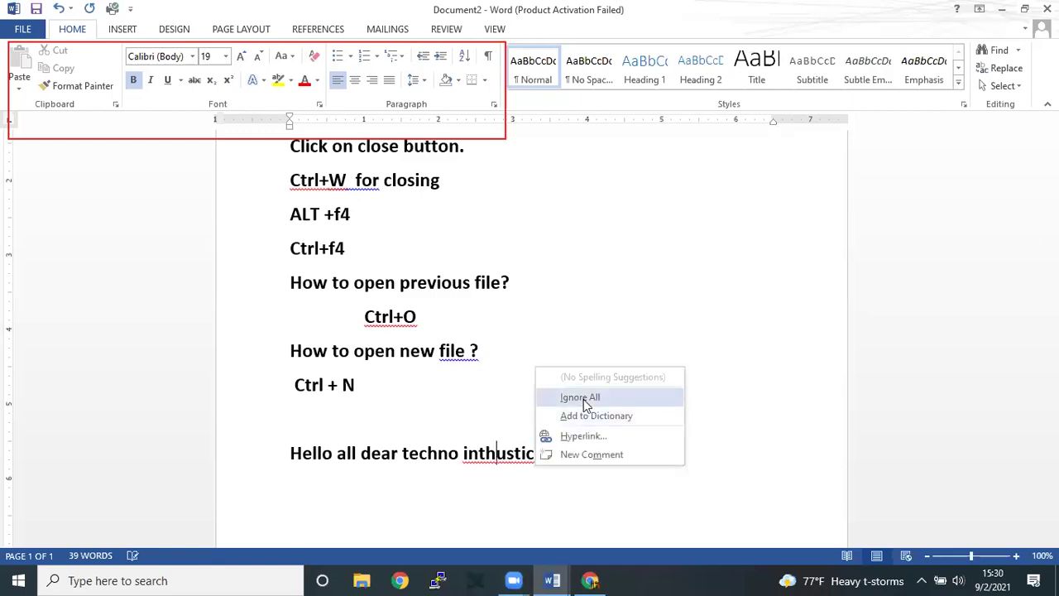
click(674, 416)
click(552, 455)
Step: Finish with 'friends today we are going to learn word.', correcting llearn to learn
text(fr)
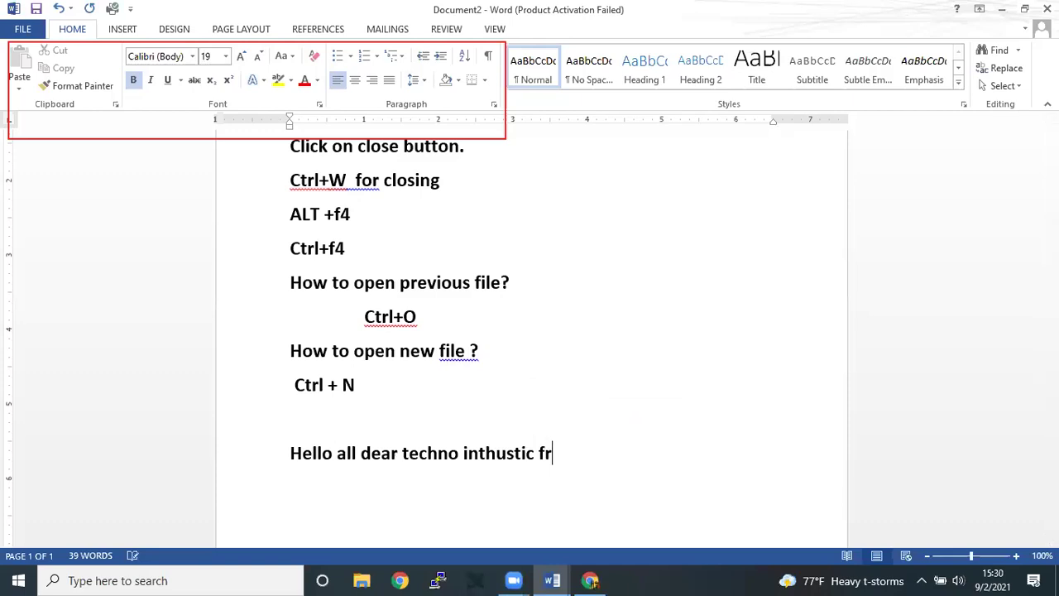
text(iends tod)
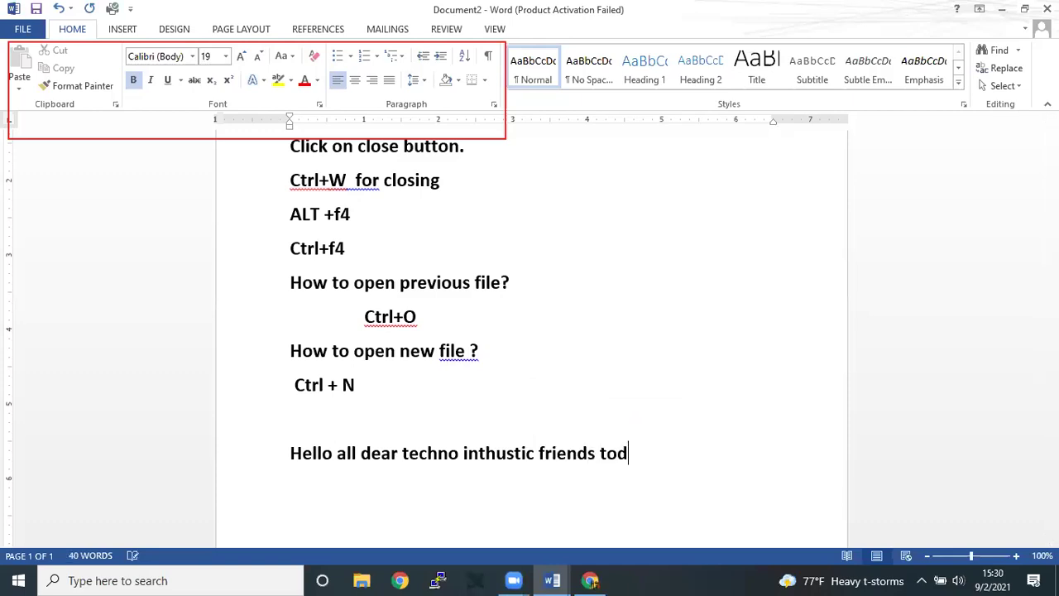
text(ay we are going to llear)
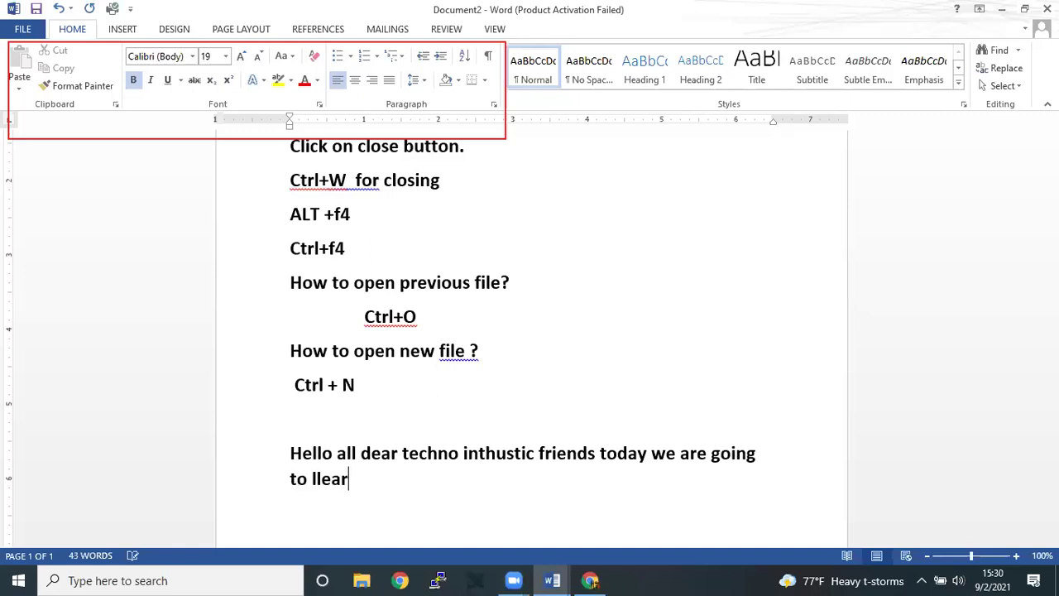
text(n word)
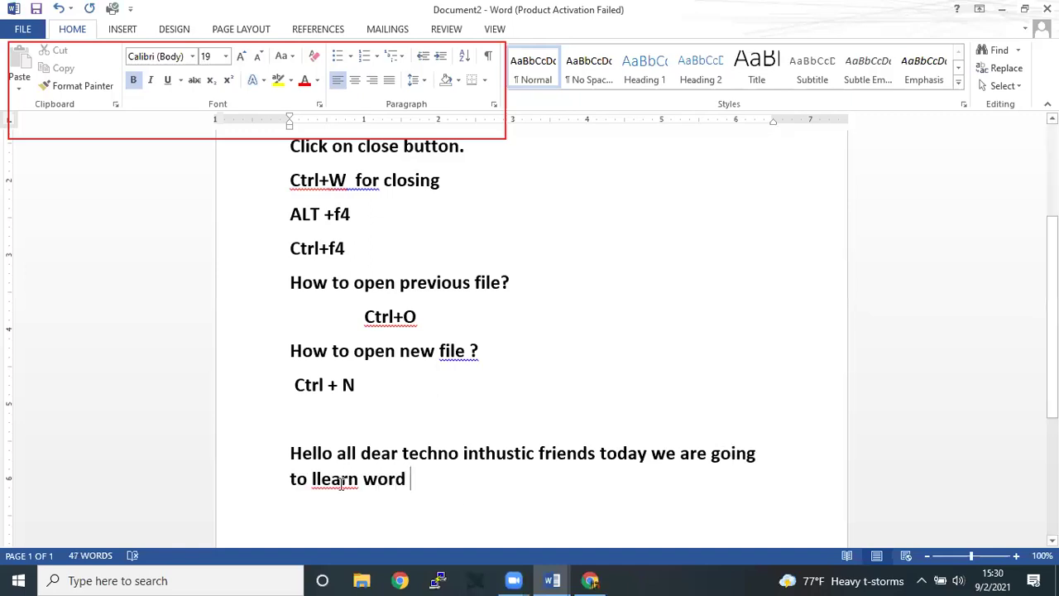
right_click(343, 484)
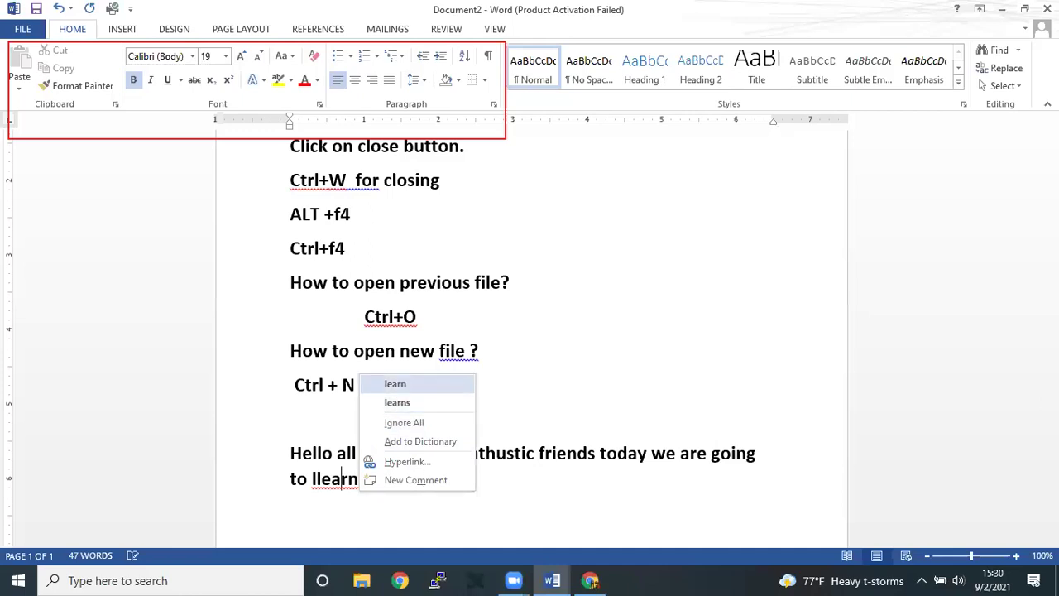
key(Return)
key(End)
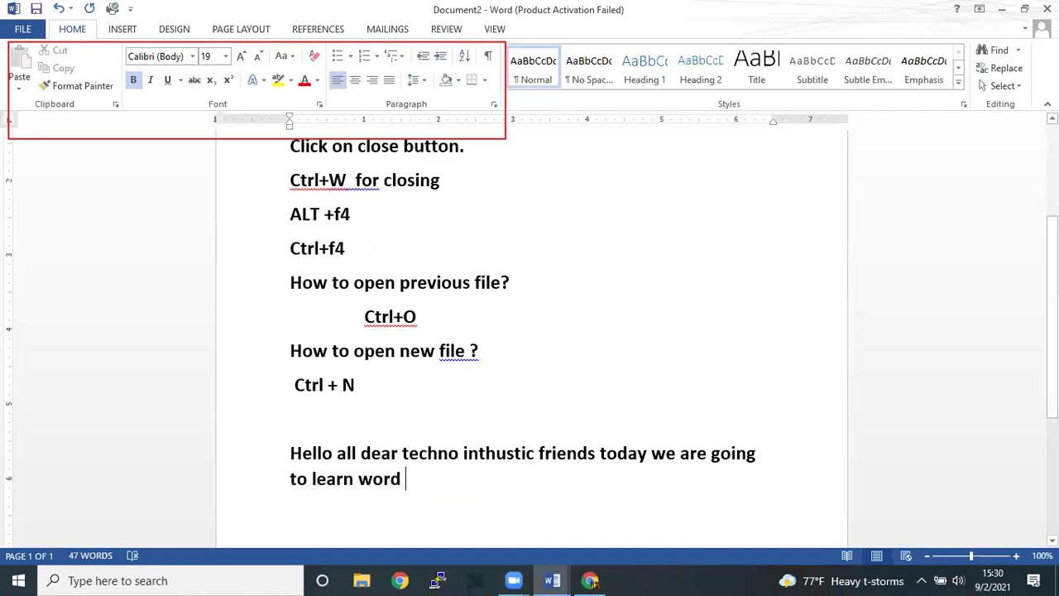
text(.)
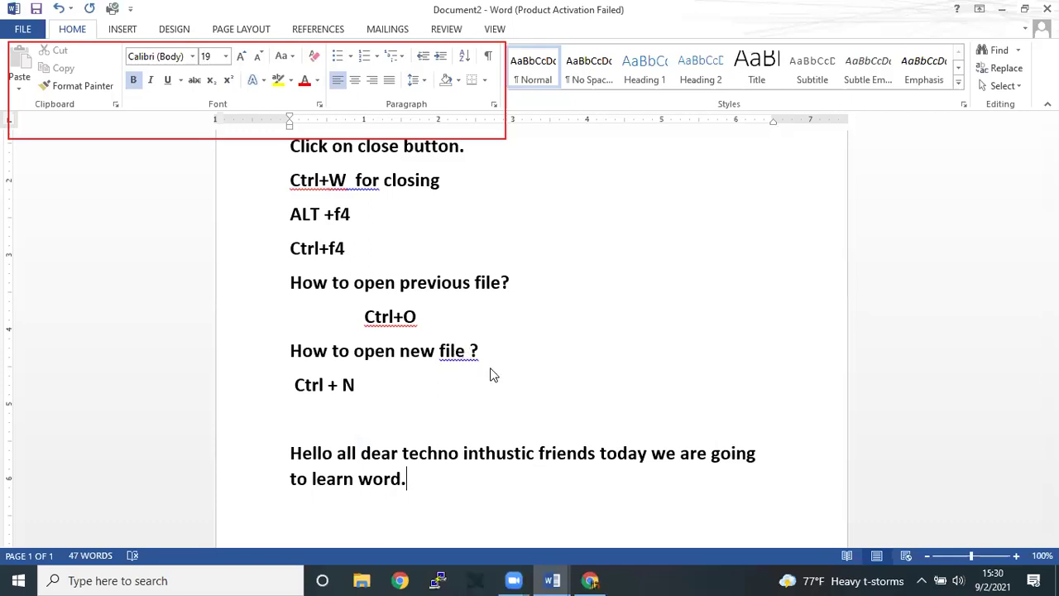
Step: Replace the flagged 'file ?' with the spelling suggestion 'file?'
right_click(494, 372)
click(493, 371)
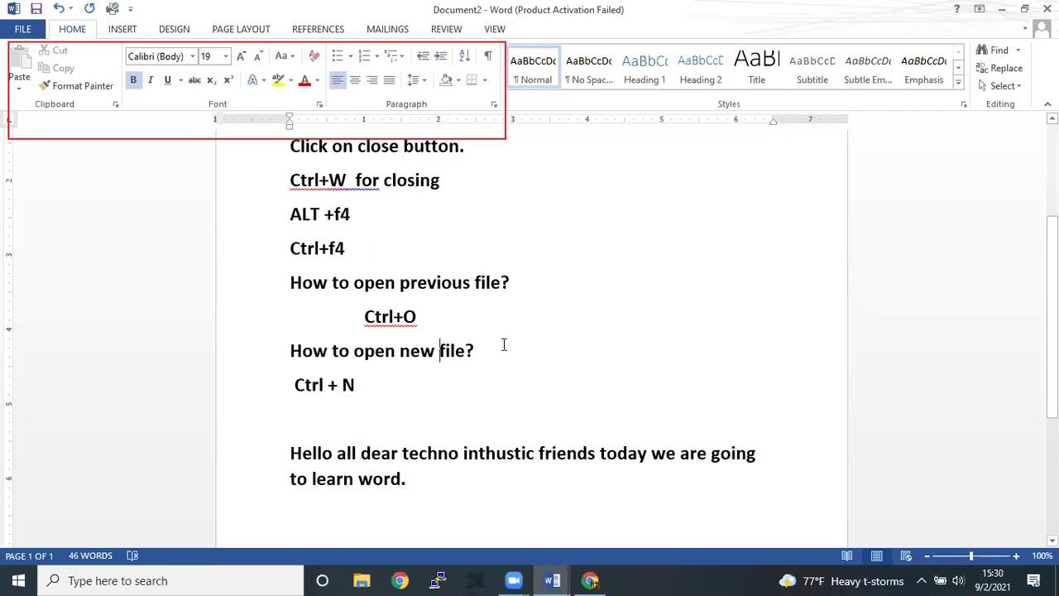
scroll(503, 344, up, 3)
scroll(503, 344, up, 2)
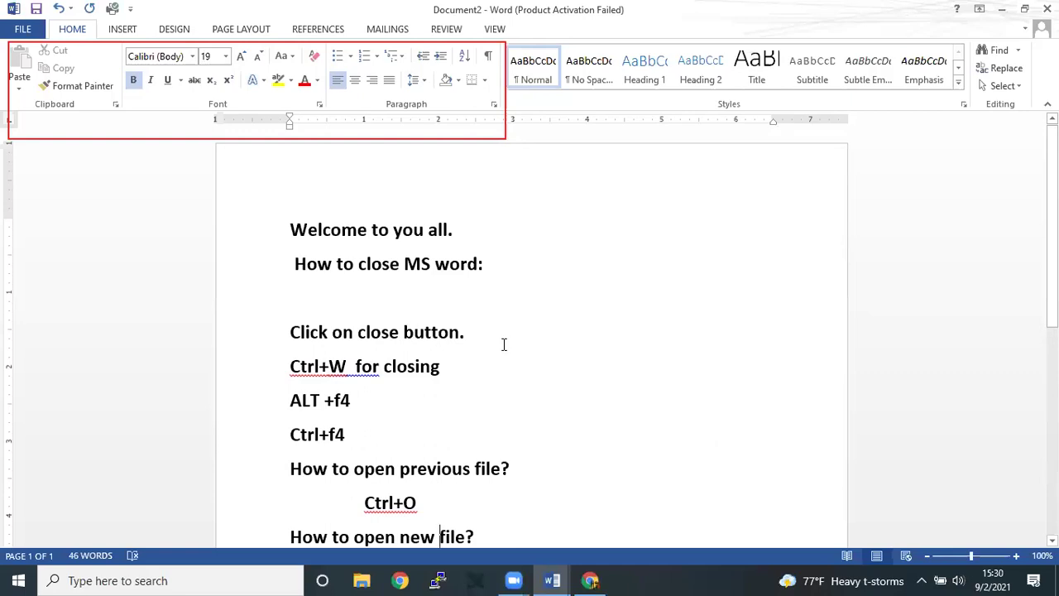
scroll(503, 344, down, 2)
scroll(503, 344, down, 1)
scroll(502, 344, down, 2)
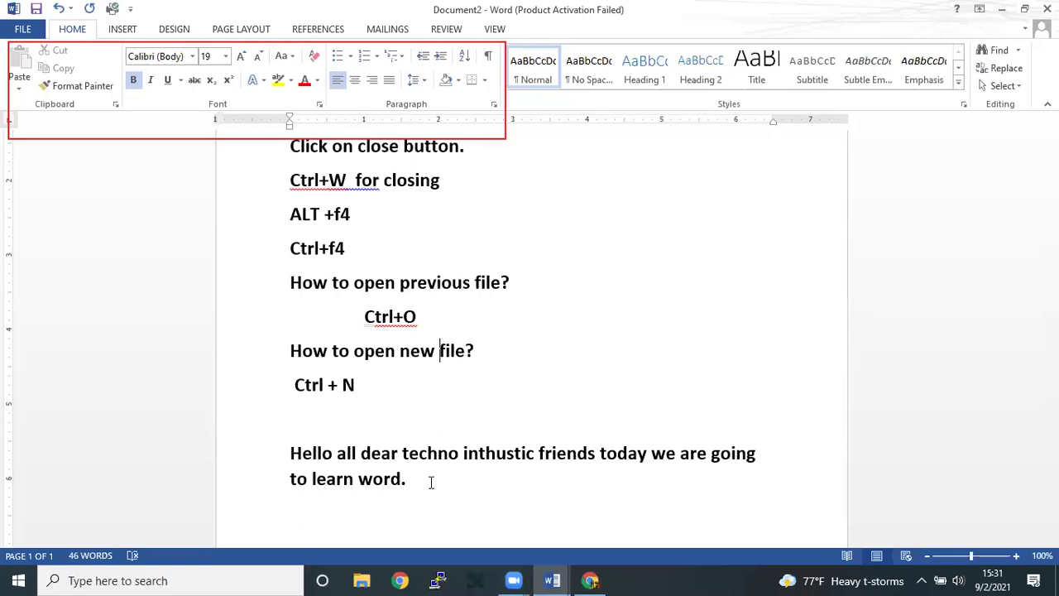
Step: Add the lines 'Delet key' and 'Backspace' below the 'learn word.' sentence
click(406, 479)
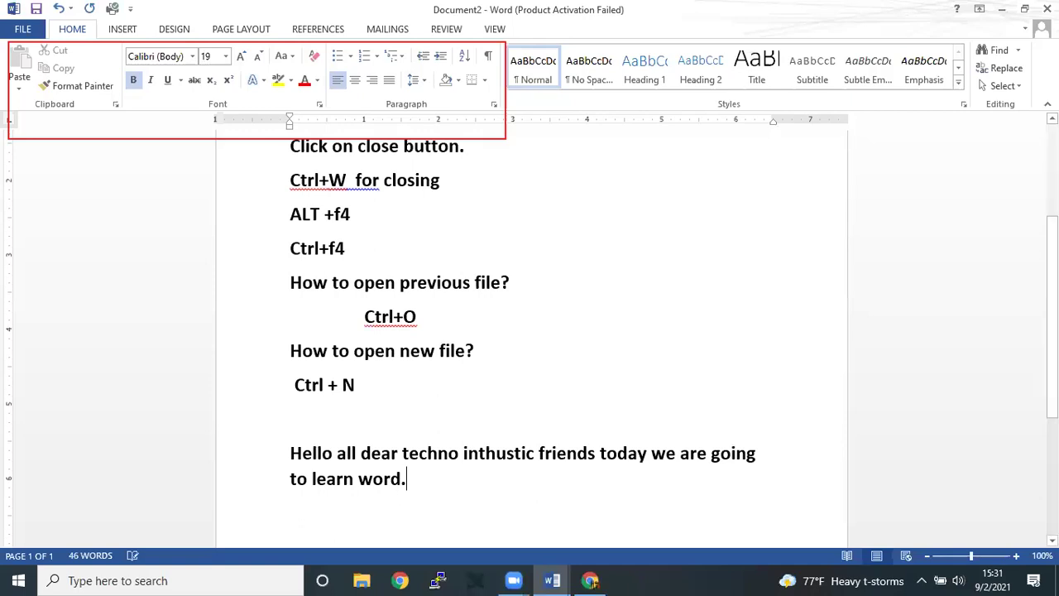
key(Return)
key(Return)
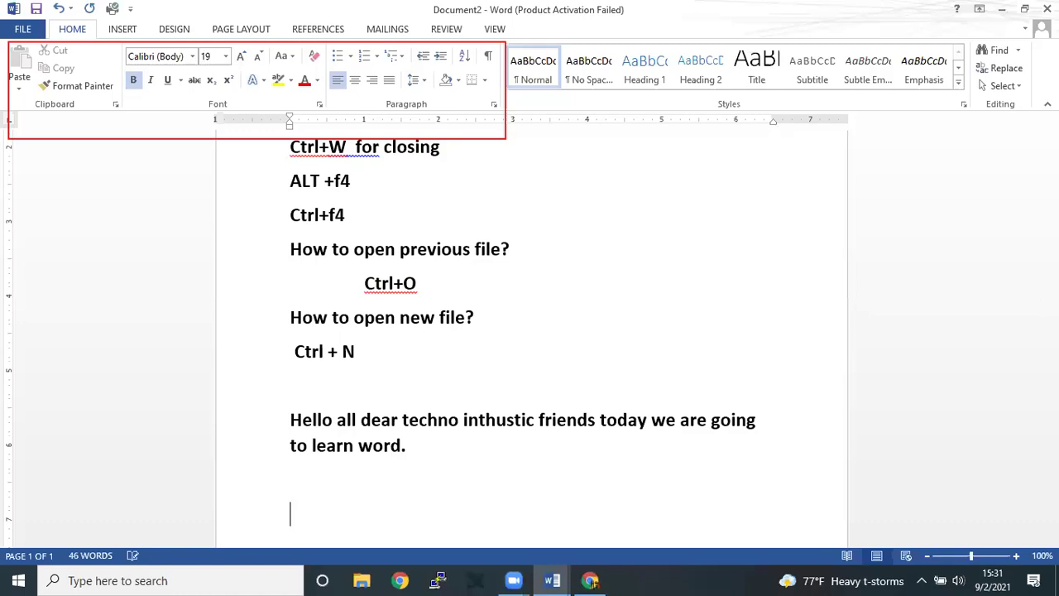
text(De)
text(let key)
key(Return)
text(Backspace)
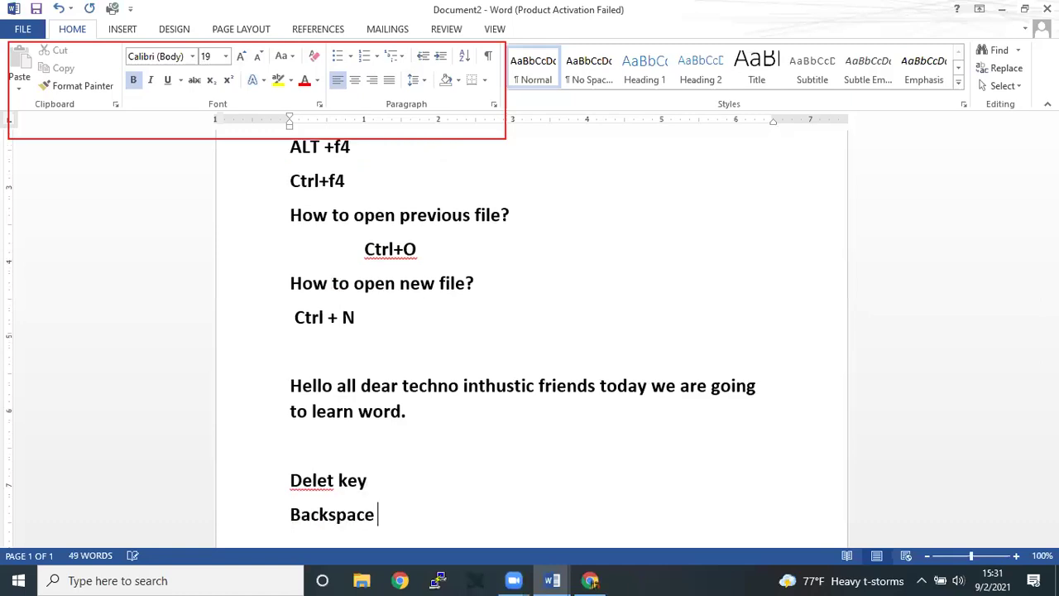
key(Return)
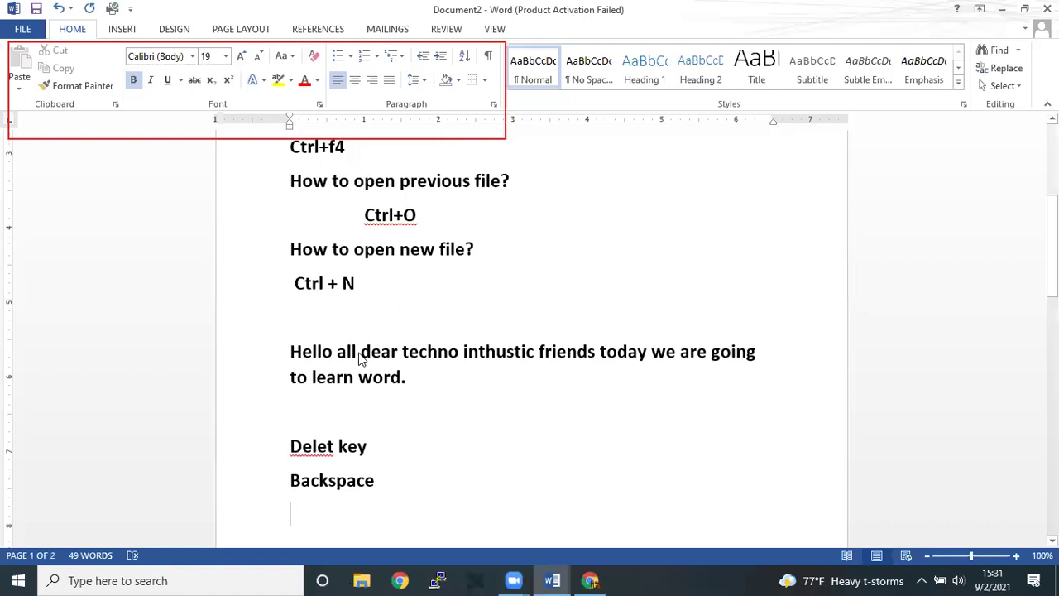
Step: Correct the typo 'Delet' so the line reads 'Delete key'
right_click(314, 447)
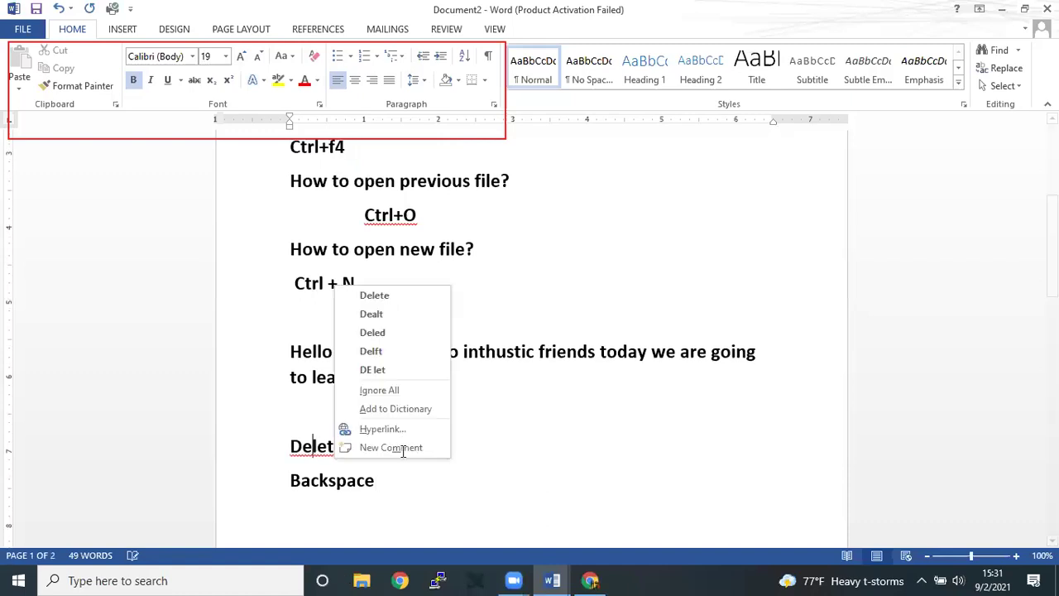
key(Escape)
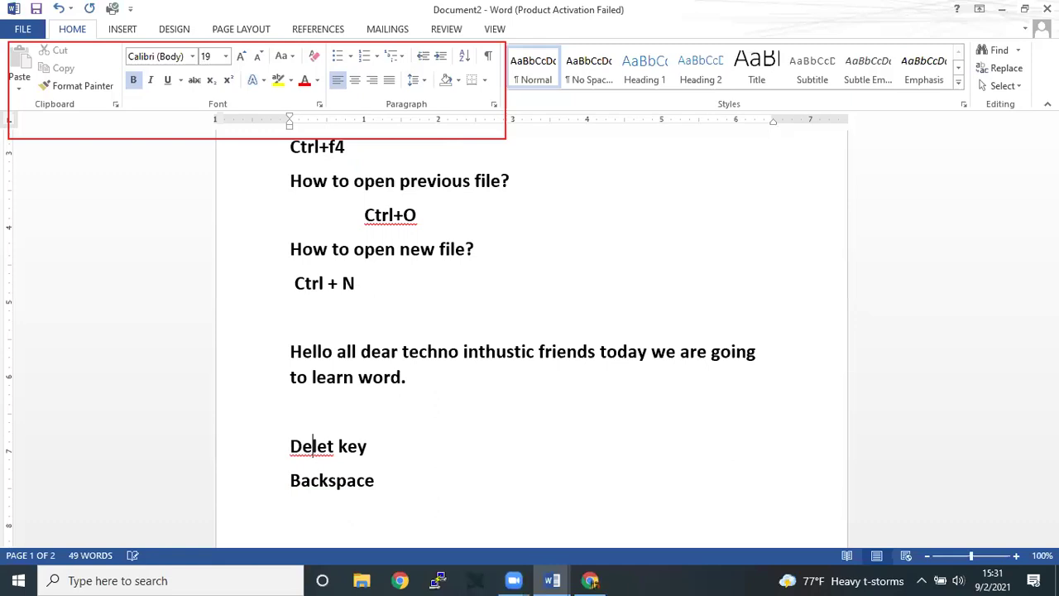
key(Right)
key(Right)
text(e)
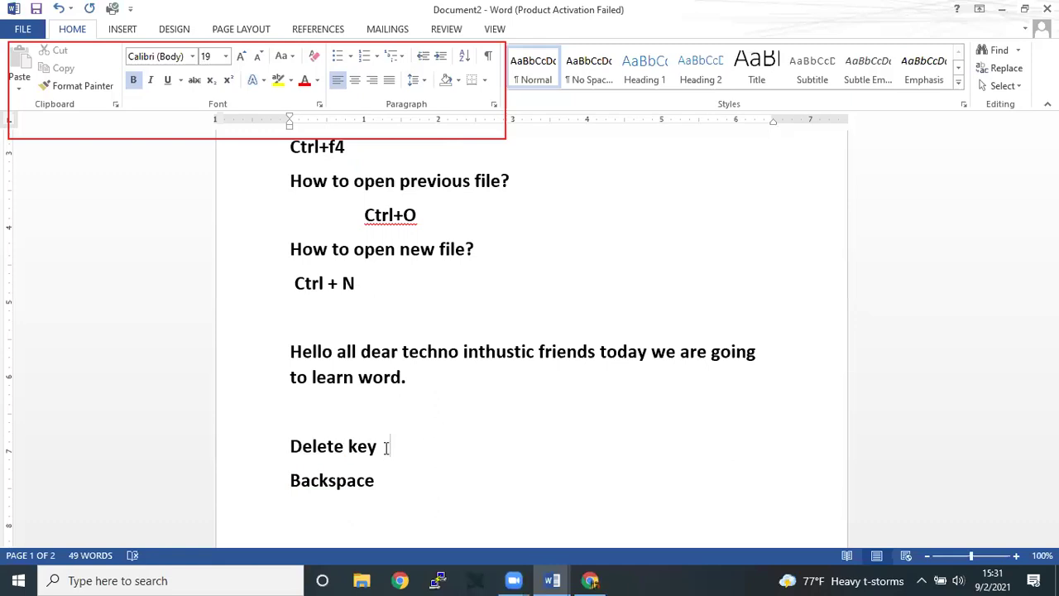
click(391, 450)
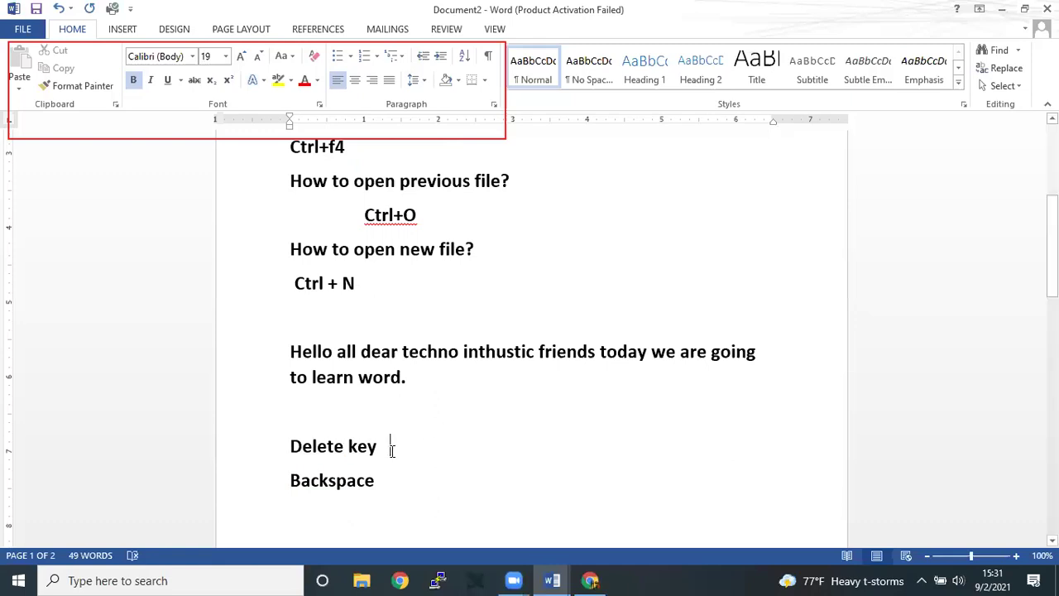
click(347, 447)
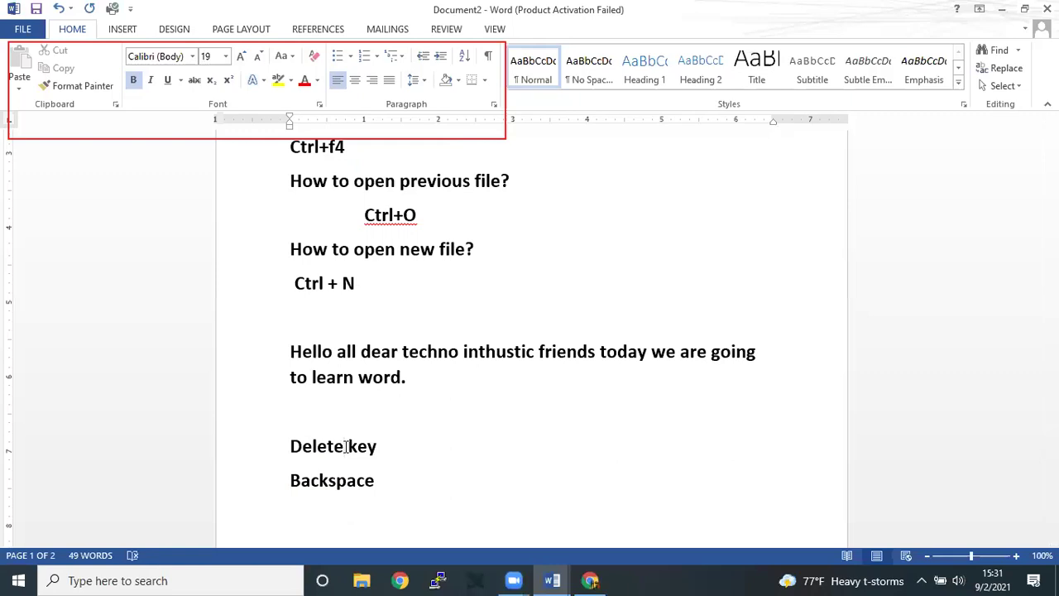
key(Delete)
key(BackSpace)
text(e)
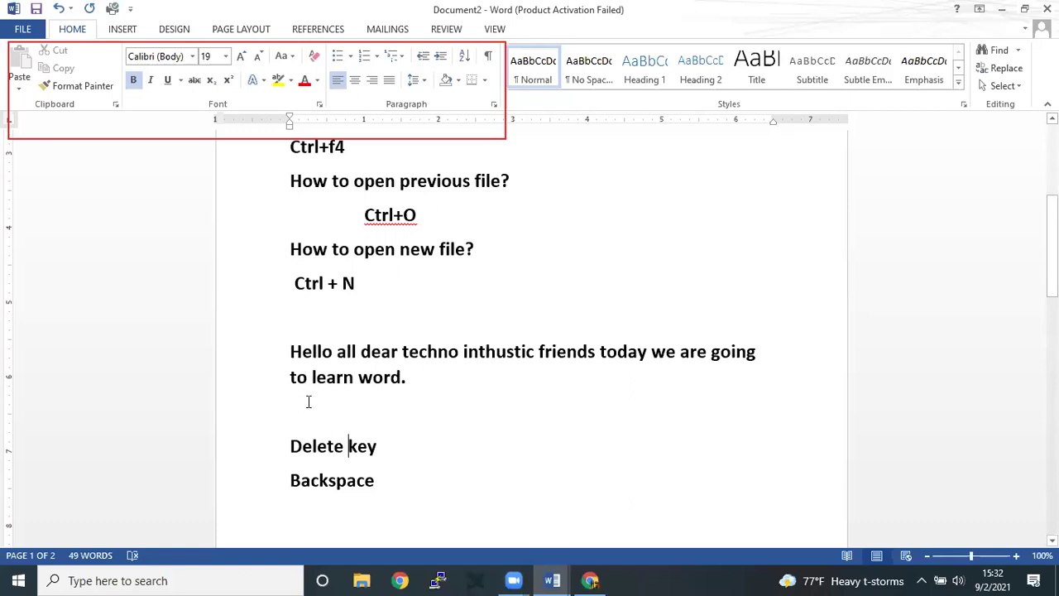
Step: Add a 'Hello all' line directly under the 'to learn word.' sentence
click(420, 378)
key(Return)
text(hello)
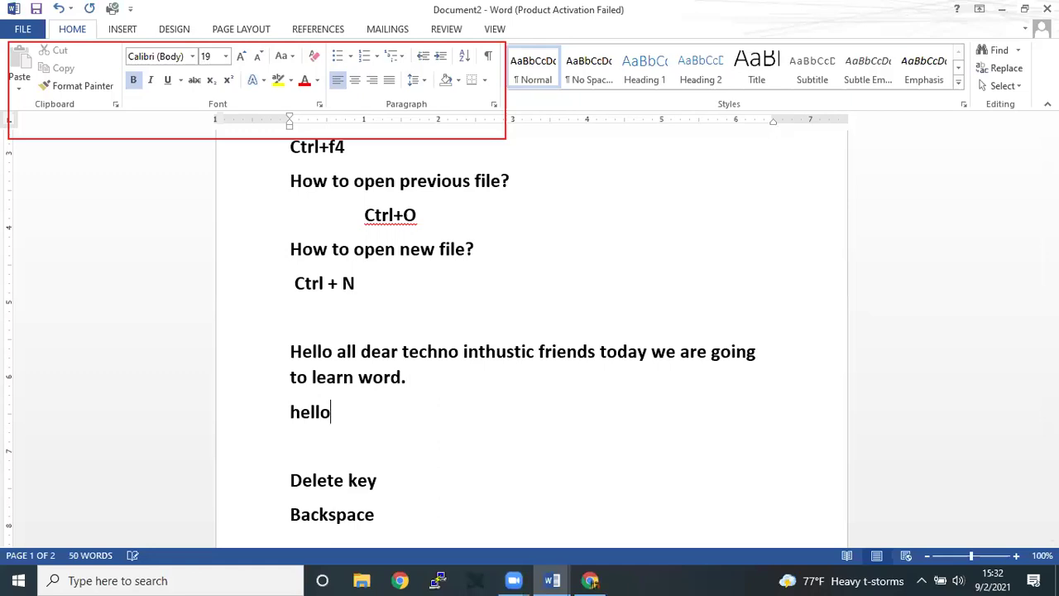
text( all)
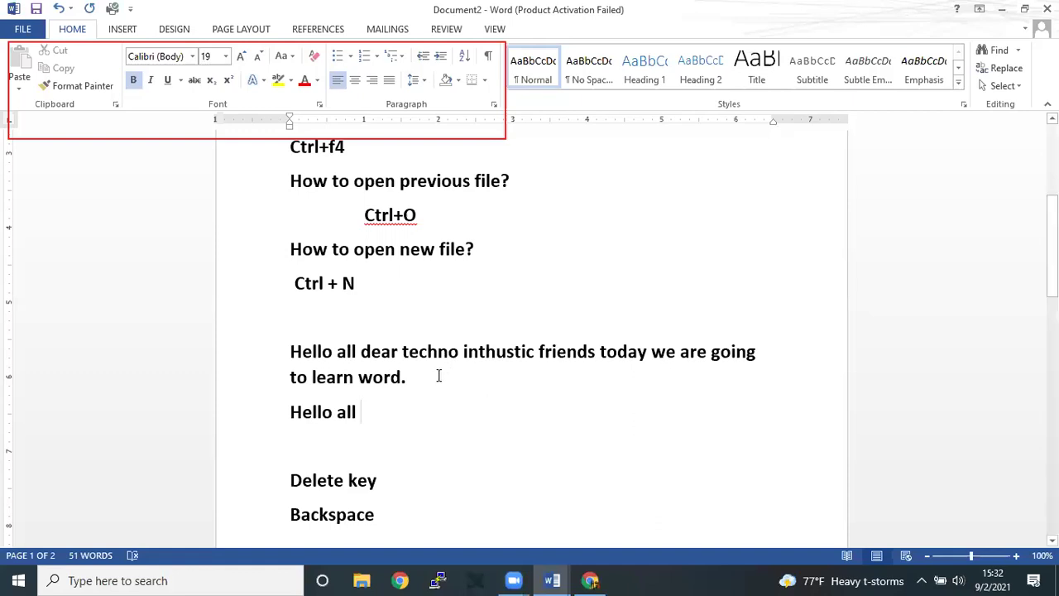
Step: Double-click to select the word Backspace, then deselect it
scroll(407, 344, down, 2)
scroll(407, 344, down, 3)
click(399, 330)
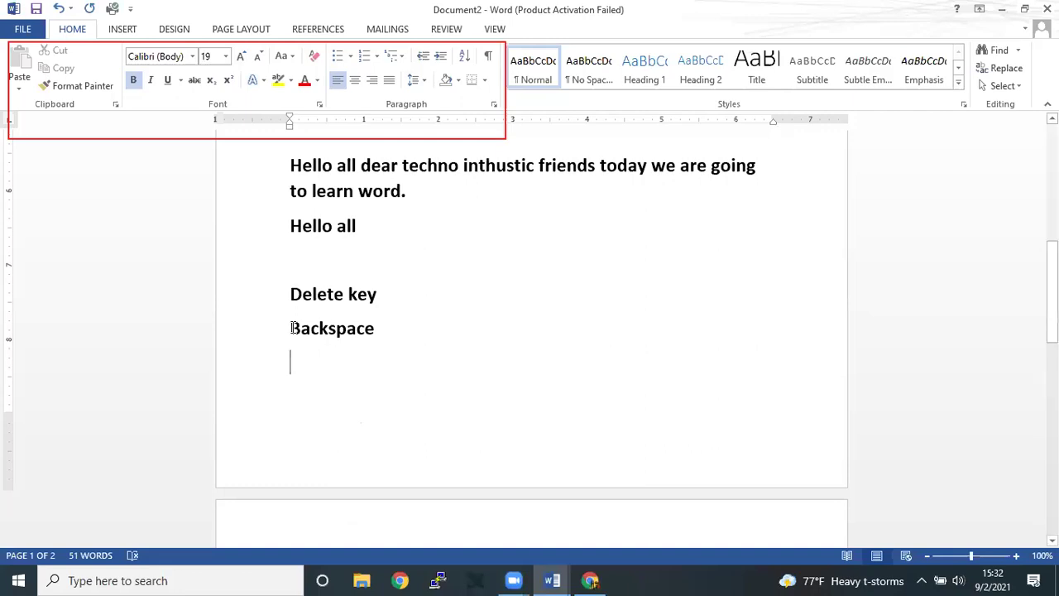
double_click(390, 334)
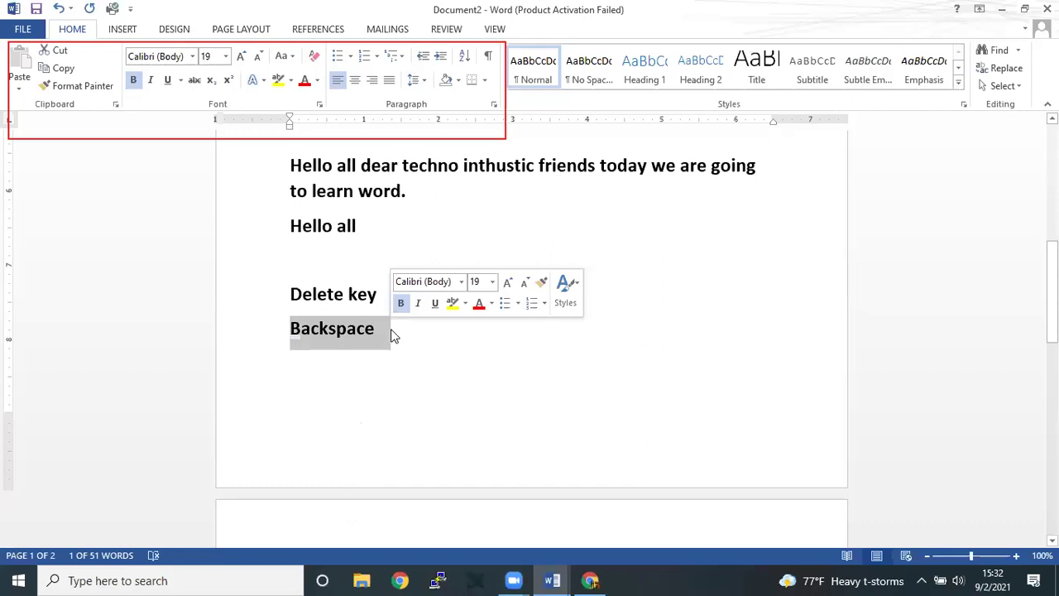
click(439, 360)
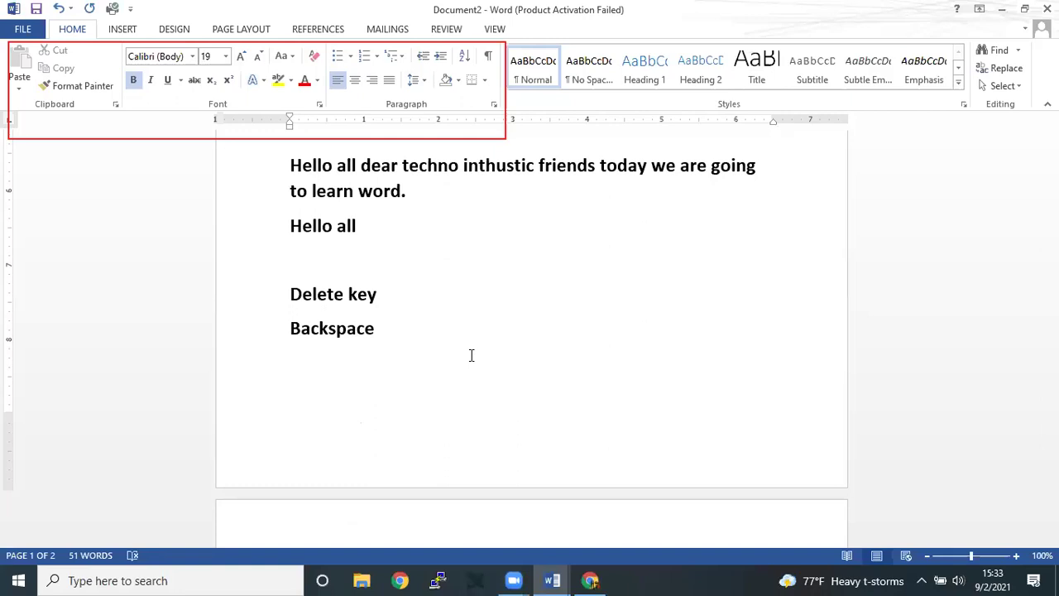
scroll(472, 355, up, 1)
scroll(472, 355, up, 3)
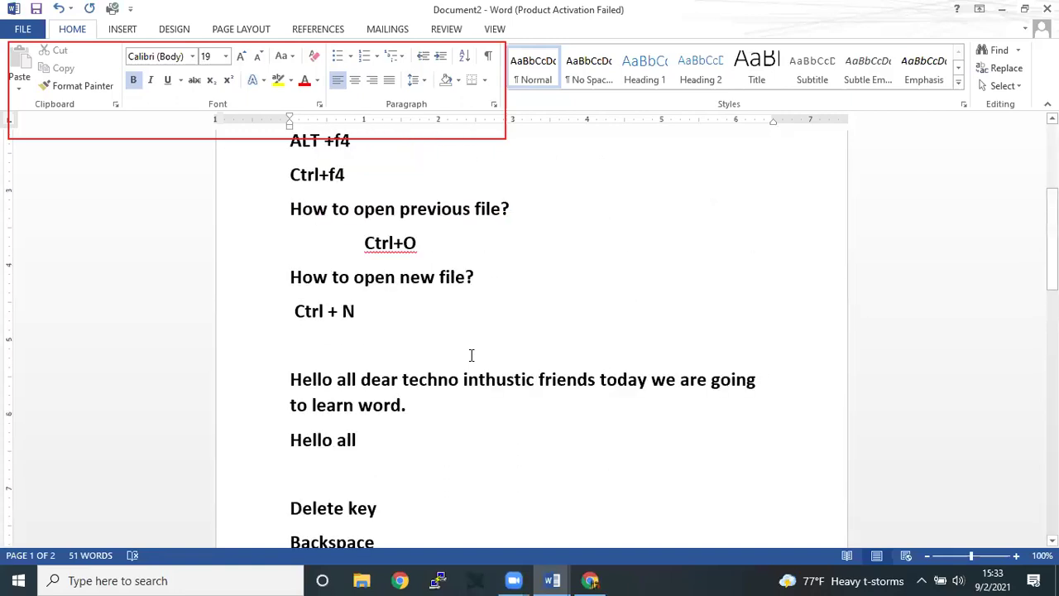
scroll(472, 355, up, 1)
scroll(463, 414, up, 2)
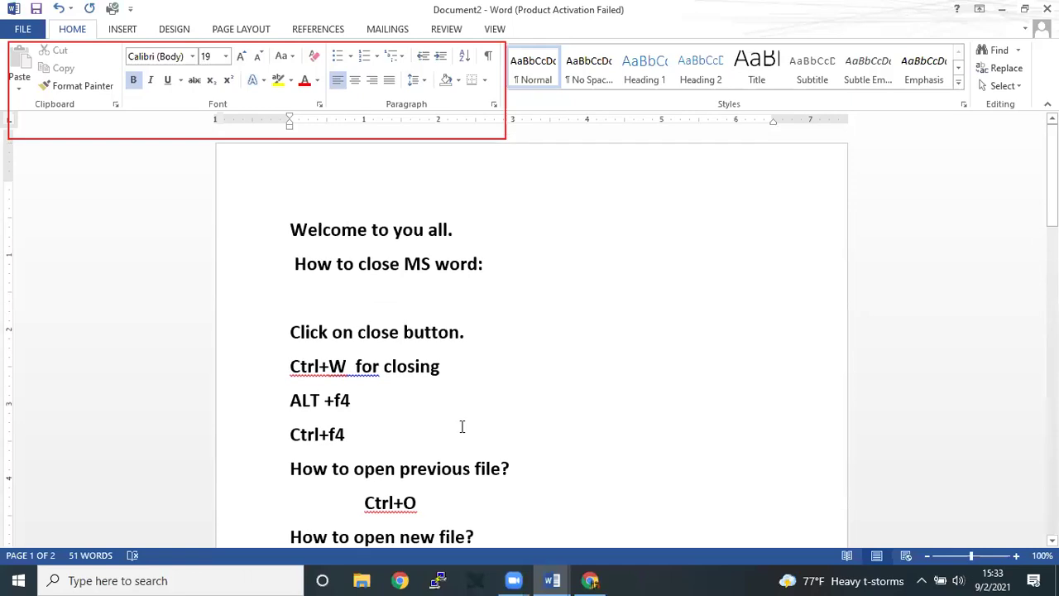
scroll(461, 428, down, 3)
scroll(372, 404, down, 1)
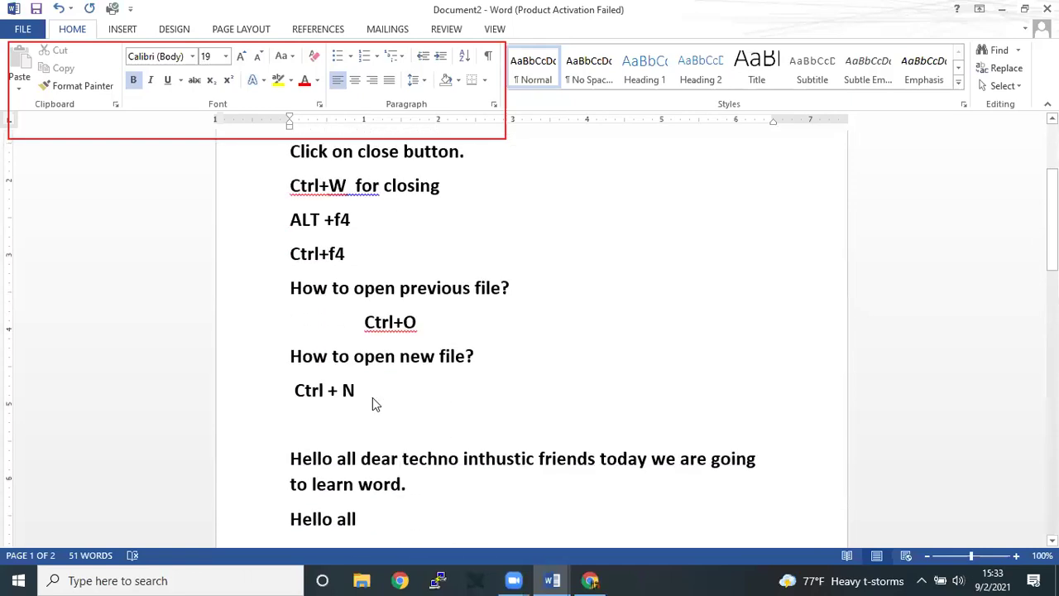
scroll(372, 404, down, 2)
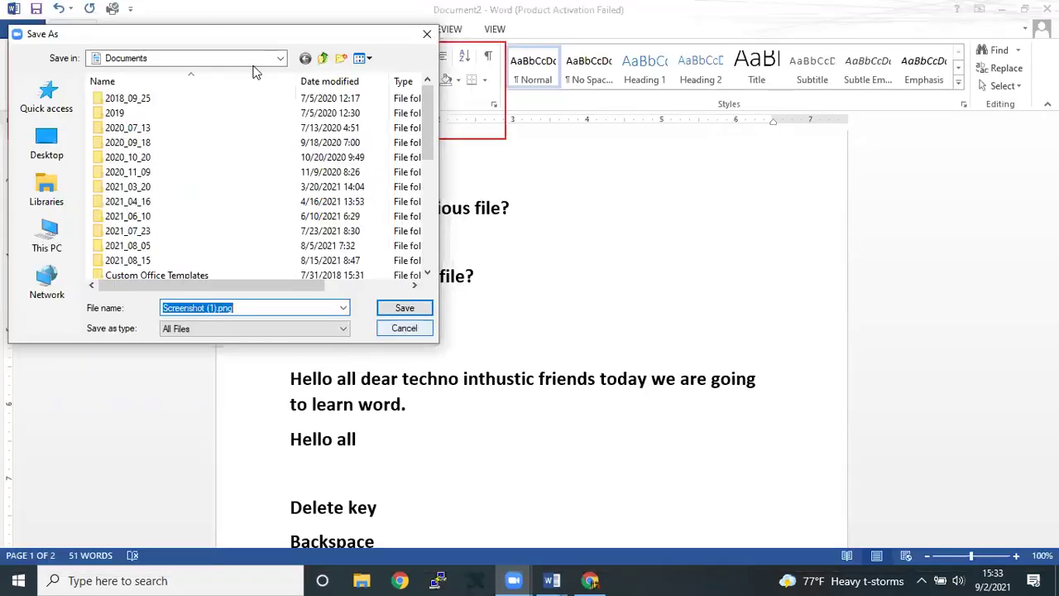
click(405, 310)
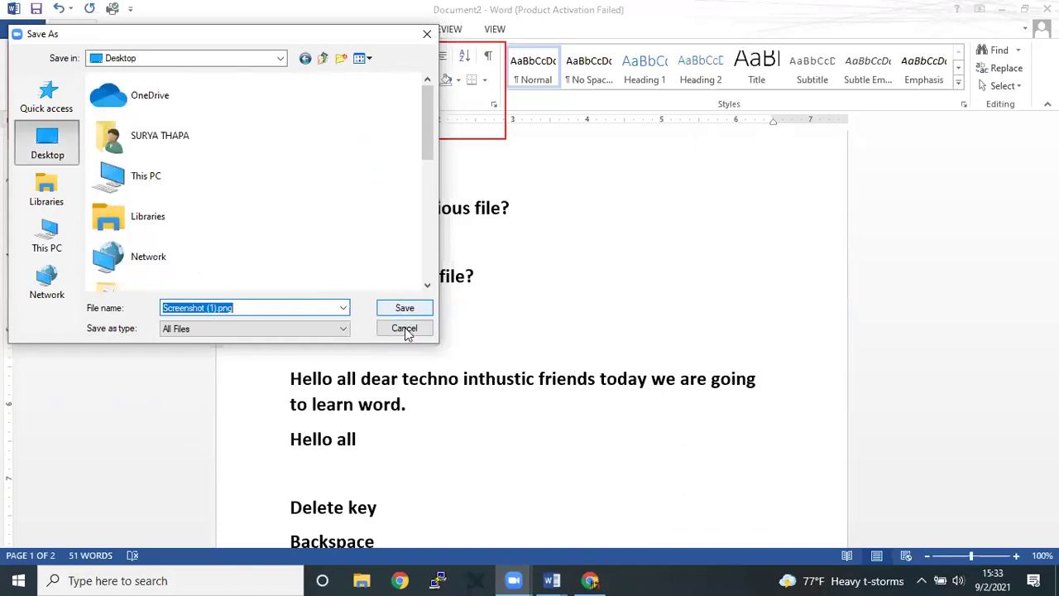
click(404, 329)
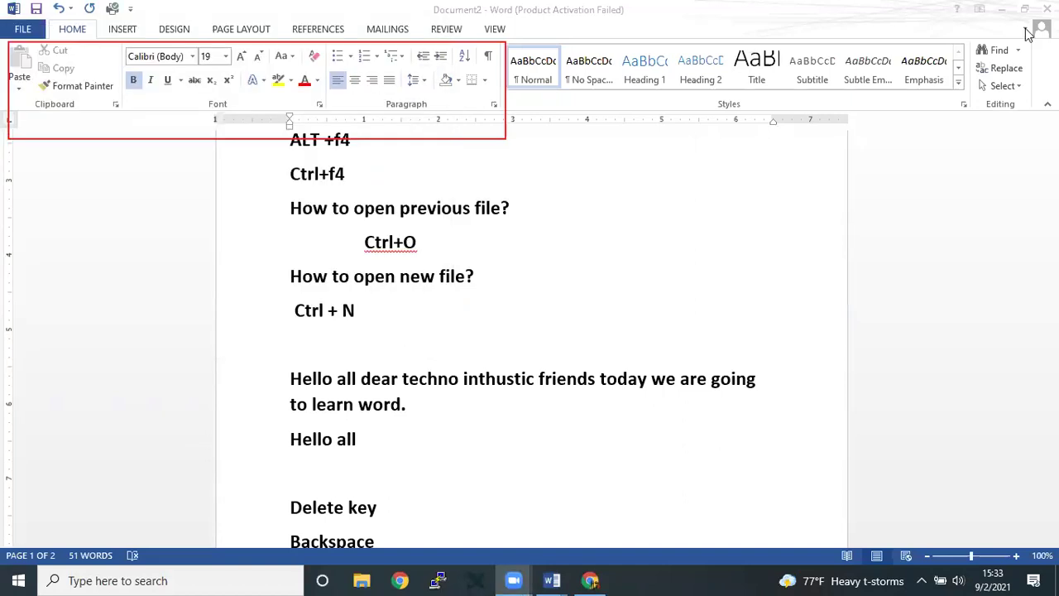
scroll(727, 305, down, 5)
scroll(728, 302, up, 2)
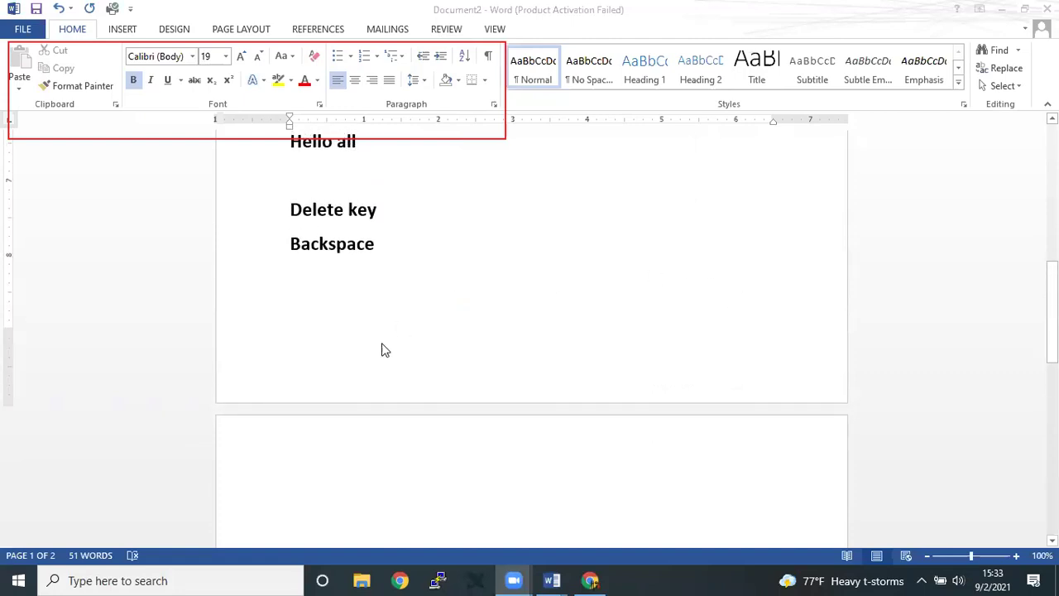
scroll(454, 308, up, 1)
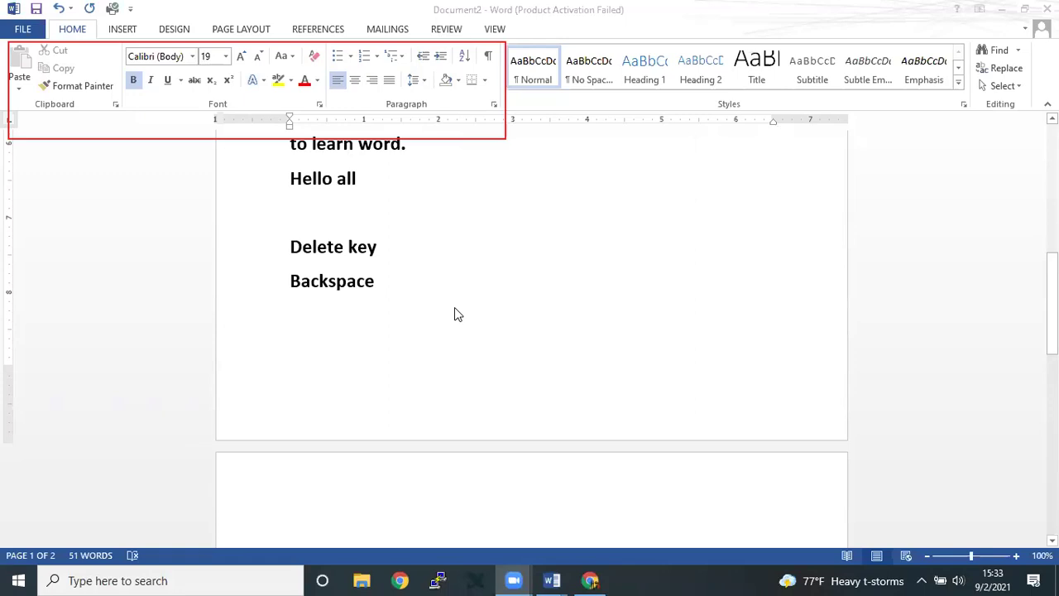
scroll(455, 313, up, 1)
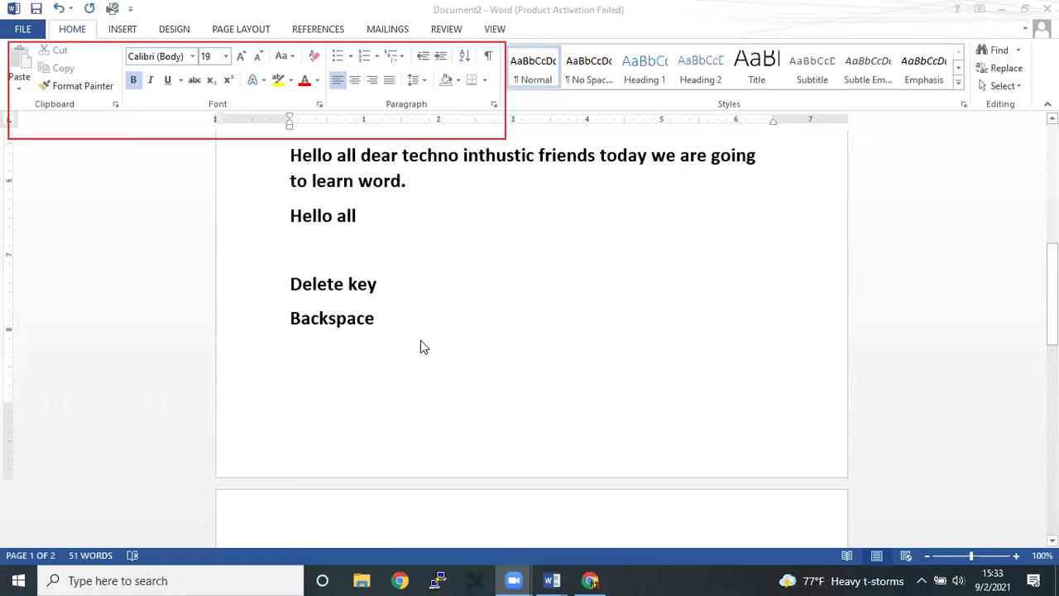
key(alt+Tab)
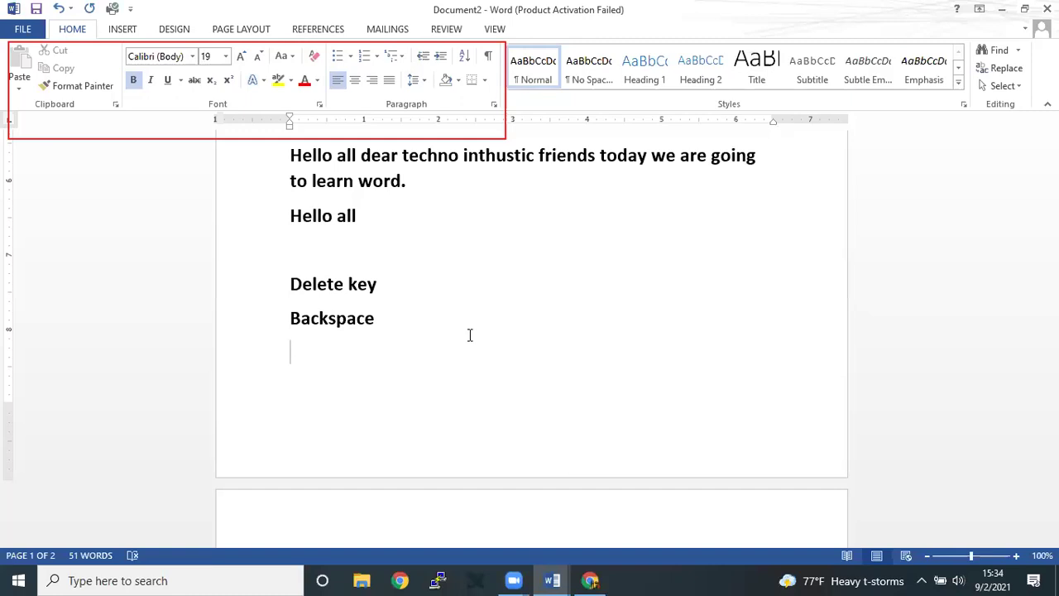
scroll(469, 334, up, 1)
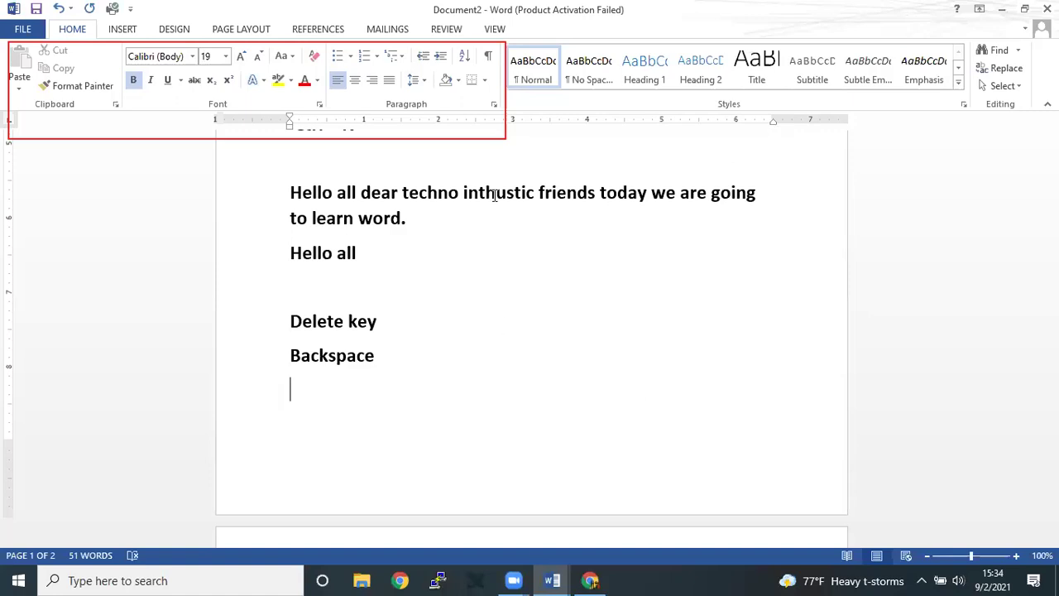
click(488, 193)
double_click(488, 193)
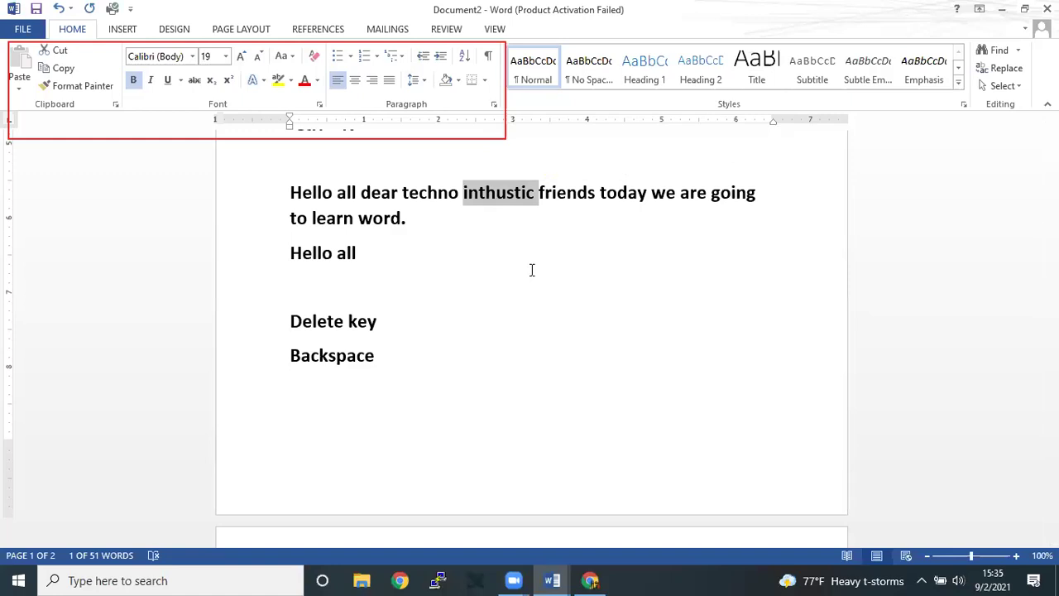
key(Delete)
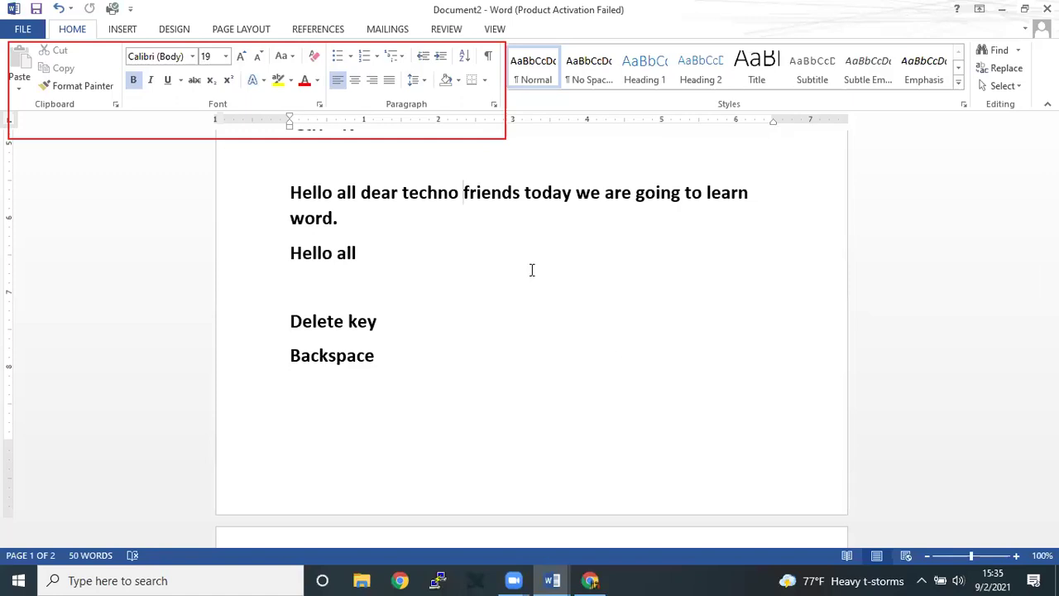
key(ctrl+z)
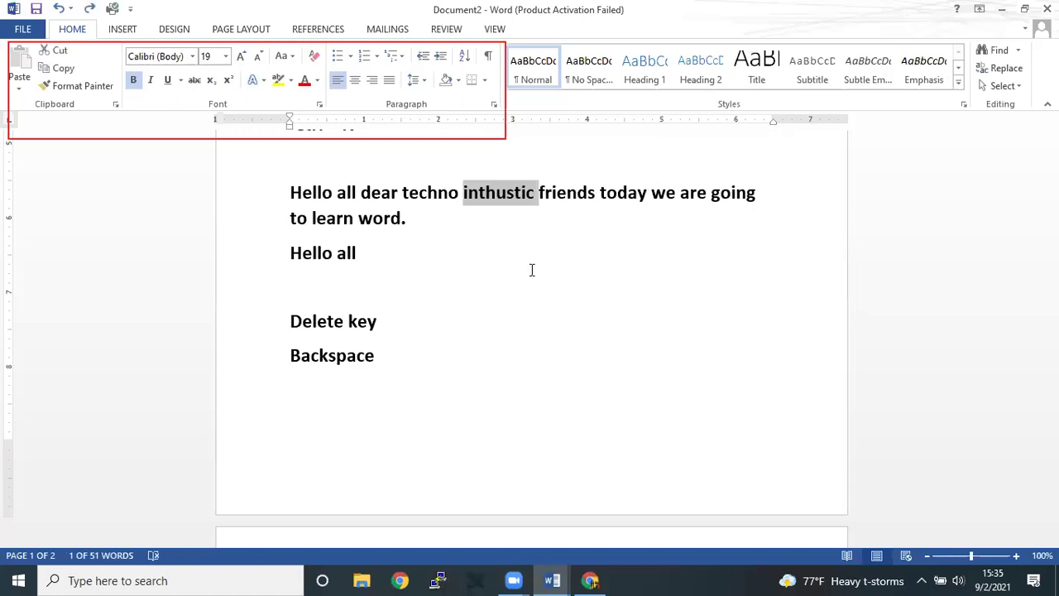
Step: Add a 'Selecting:' heading below the Backspace line
click(542, 352)
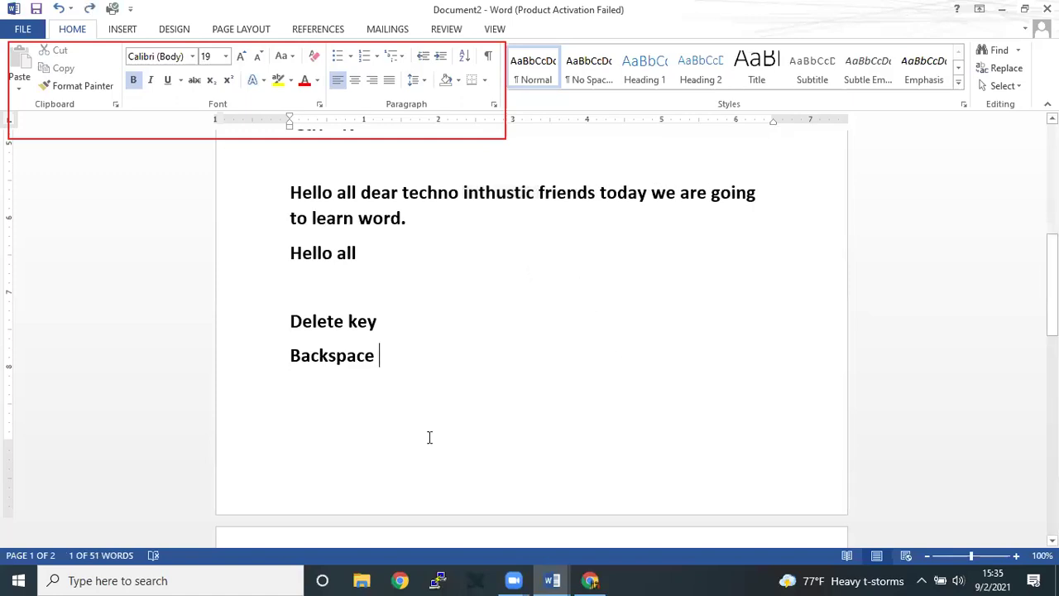
key(Return)
key(Return)
text(seelcting)
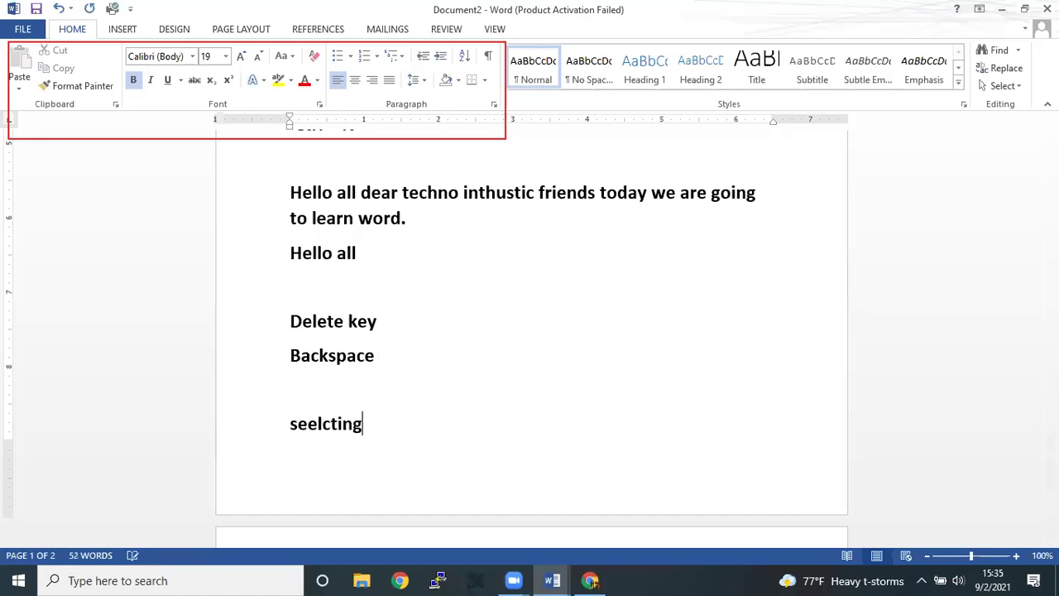
text(:)
Step: Type the note 'Single word double click' on the new second page
key(Return)
key(Return)
key(Return)
text(sinelw word)
key(BackSpace)
key(BackSpace)
key(BackSpace)
key(BackSpace)
key(BackSpace)
key(BackSpace)
key(BackSpace)
text(g)
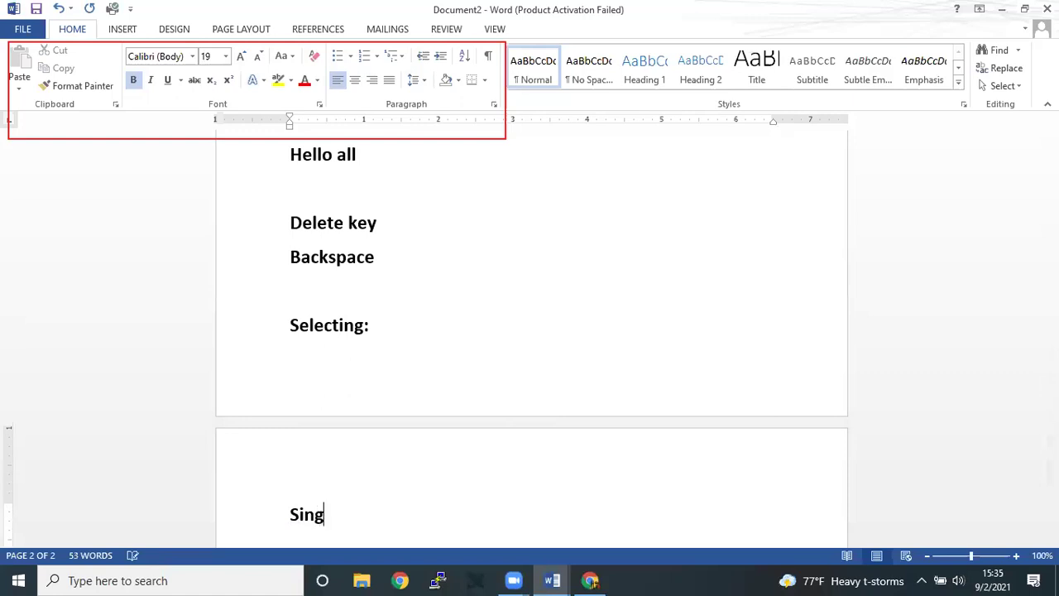
text(le word )
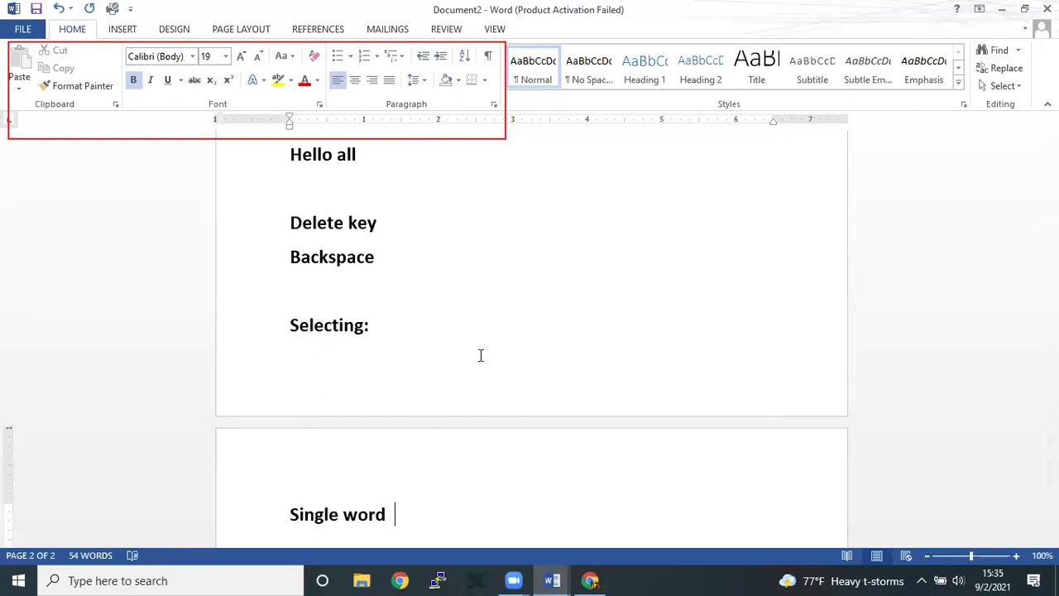
text( double )
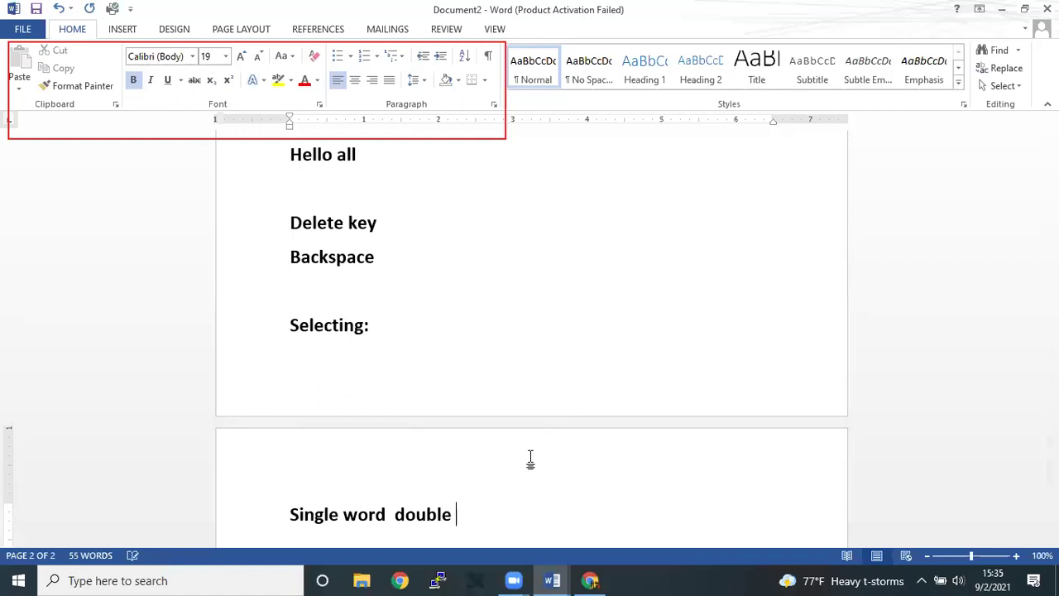
text(cl)
text(ick)
scroll(530, 460, down, 2)
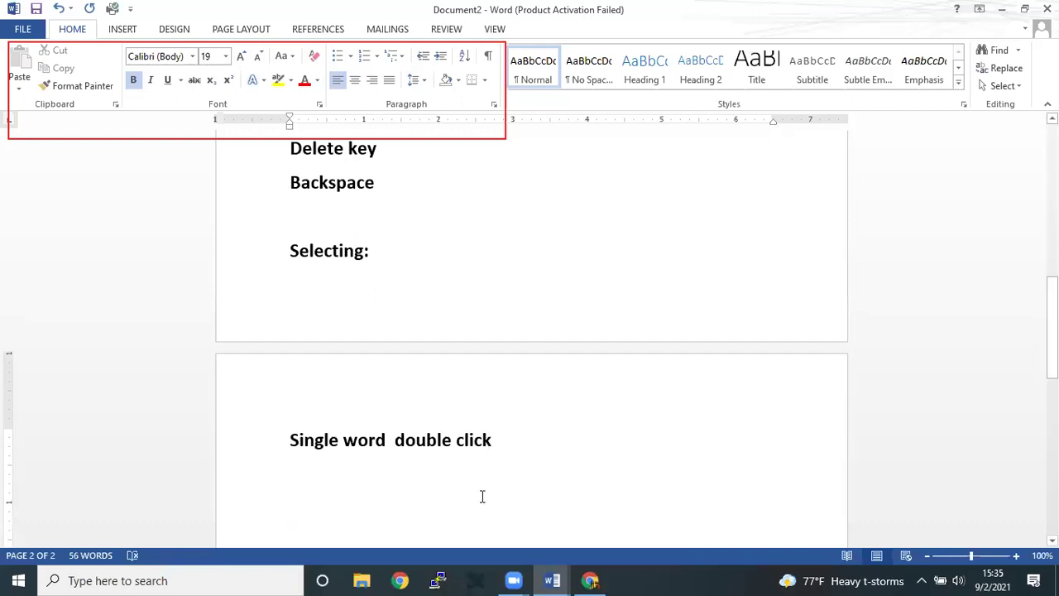
scroll(507, 222, up, 5)
click(463, 207)
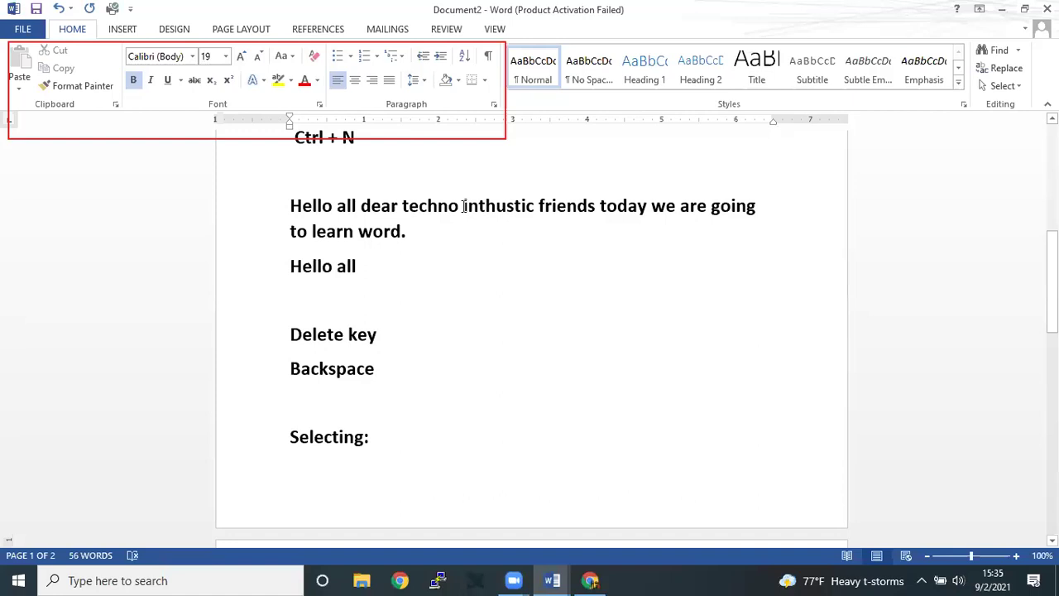
triple_click(463, 207)
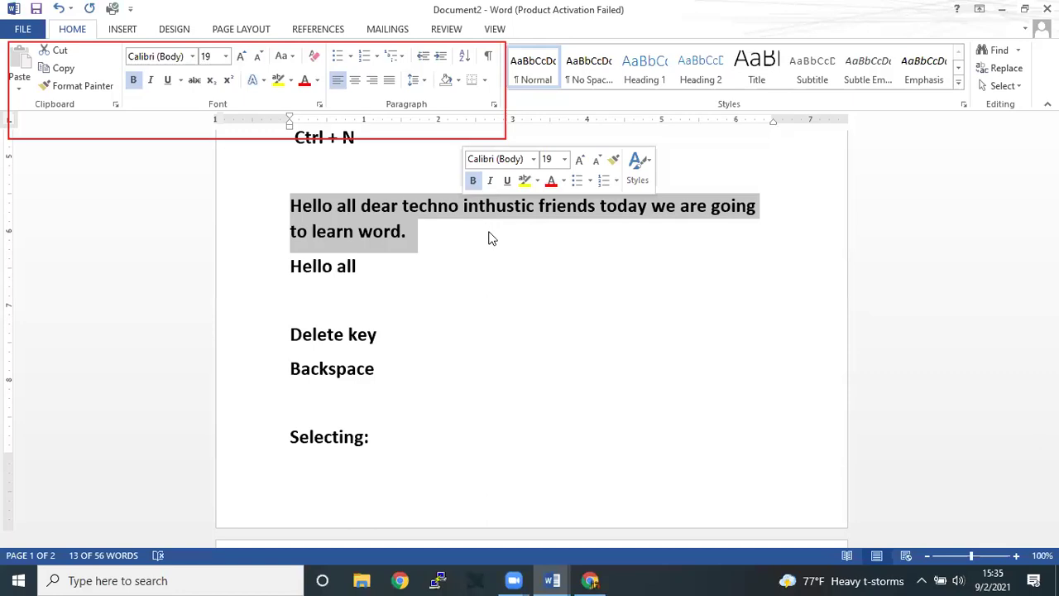
click(488, 238)
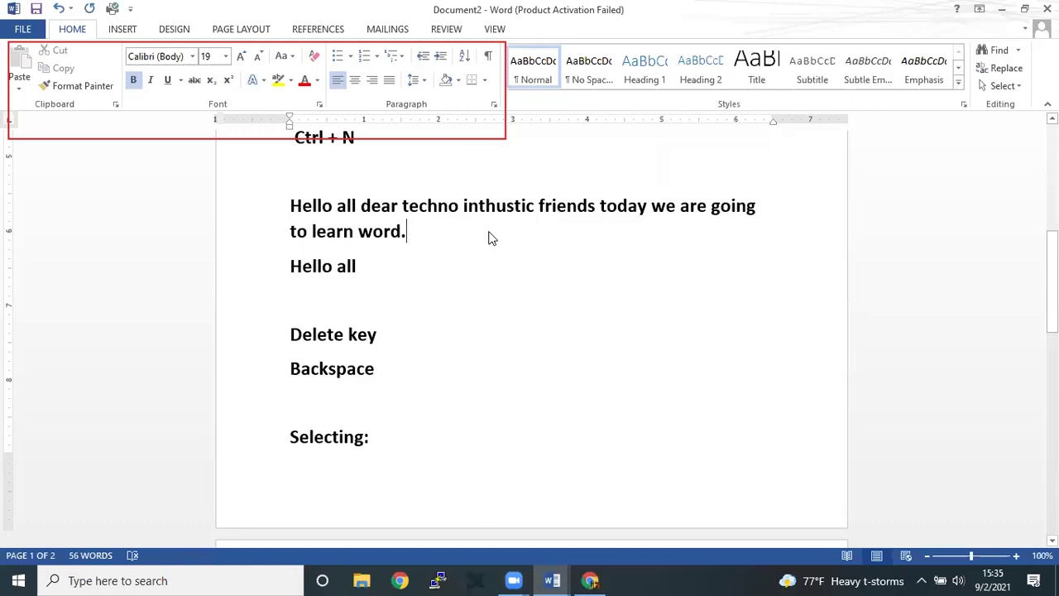
Step: Type 'Paragraph: triple click' on a new line after 'Single word double click'
scroll(496, 373, down, 2)
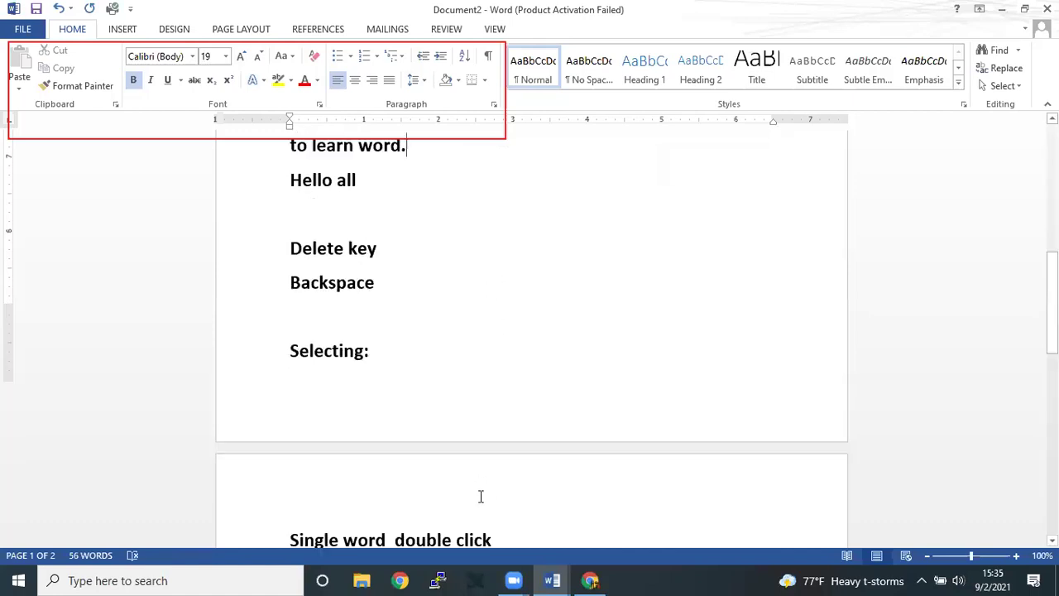
scroll(515, 449, down, 2)
click(514, 450)
key(Return)
text(paragraph)
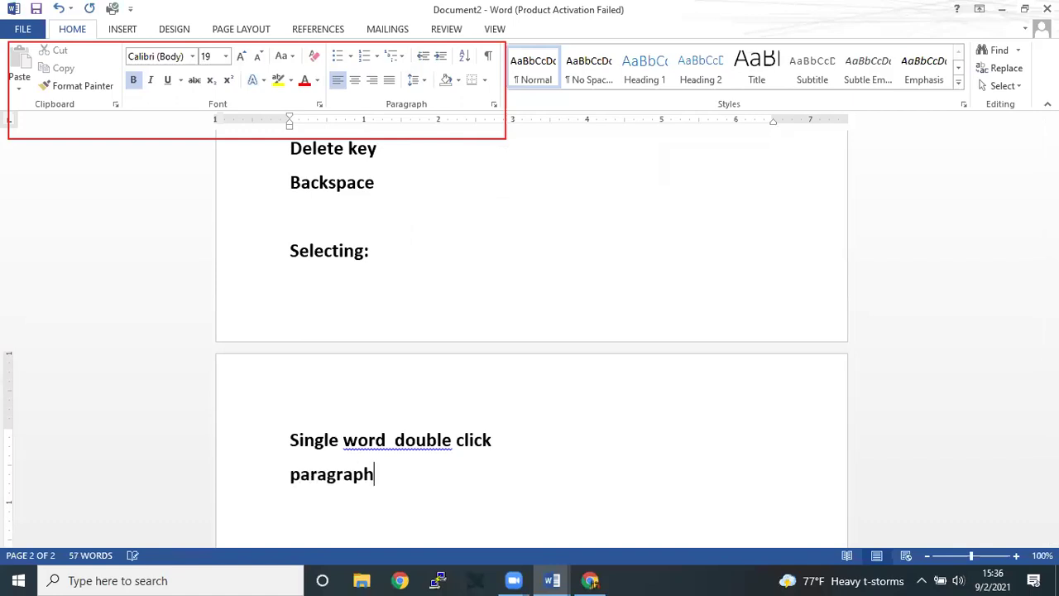
text(: )
text( triple click)
key(Return)
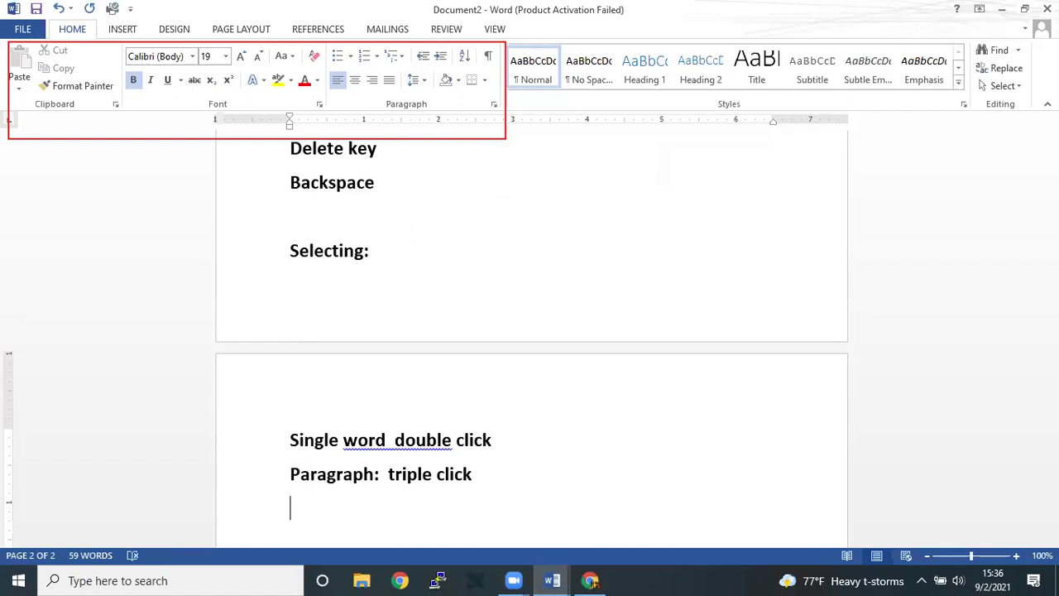
Step: Triple-click the 'Hello all dear techno' paragraph to select it entirely
scroll(603, 297, up, 3)
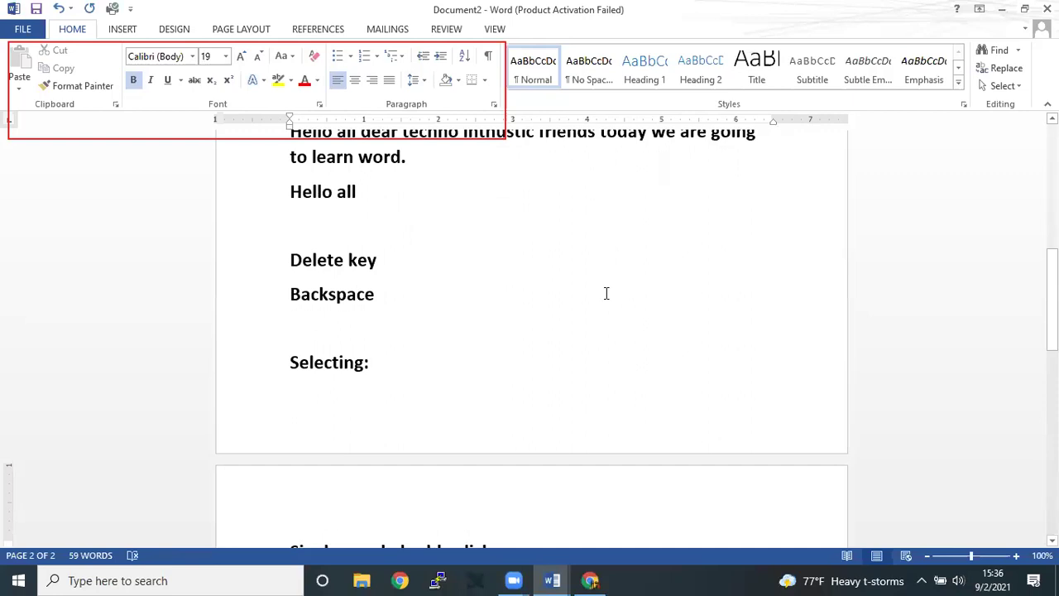
scroll(605, 292, up, 1)
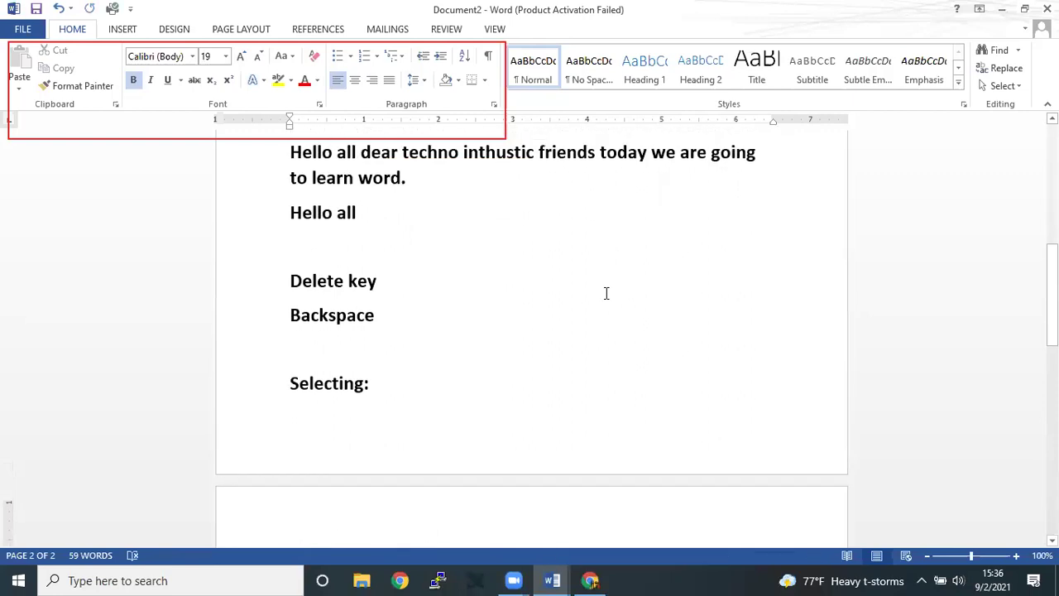
scroll(606, 292, up, 1)
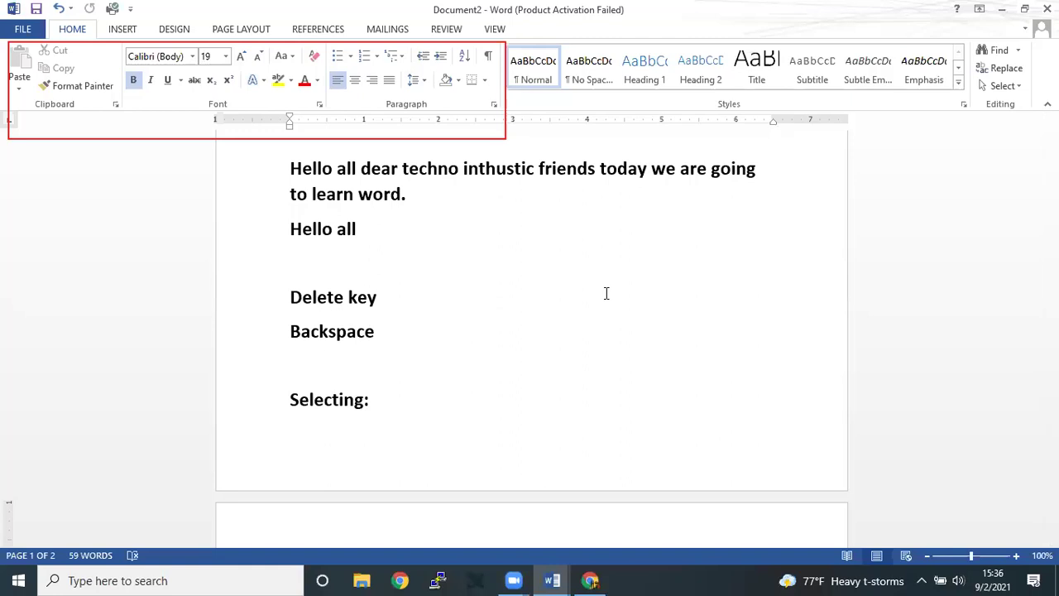
triple_click(500, 176)
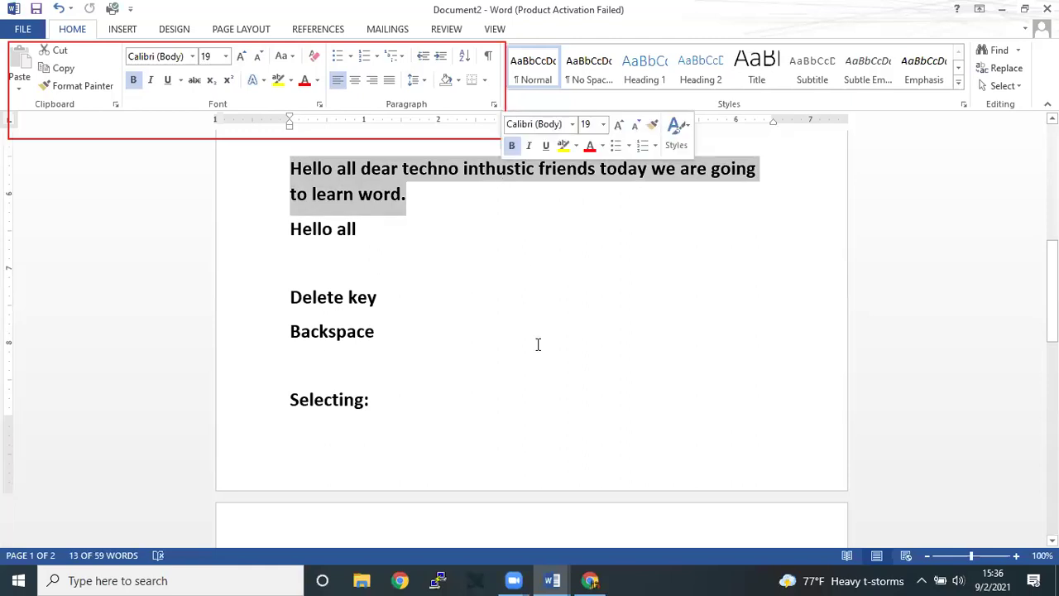
scroll(439, 273, down, 2)
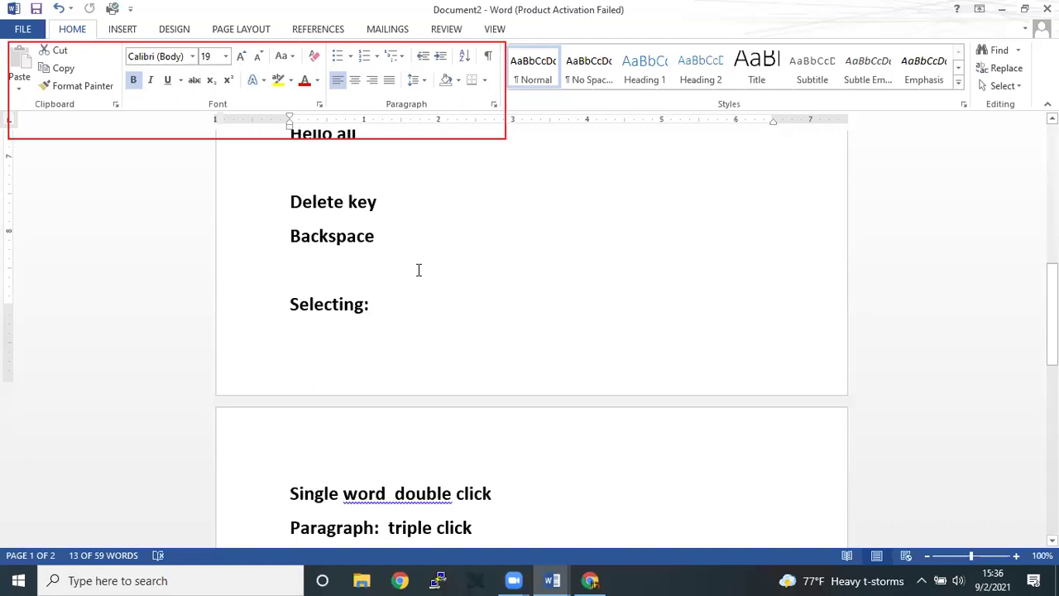
scroll(419, 270, down, 1)
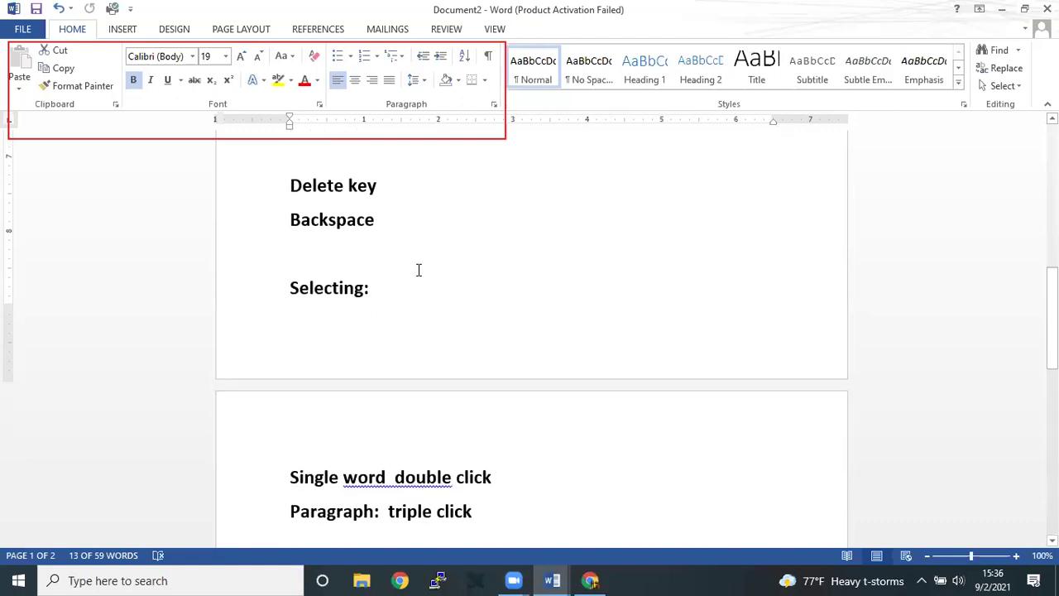
scroll(419, 270, down, 3)
scroll(530, 331, down, 1)
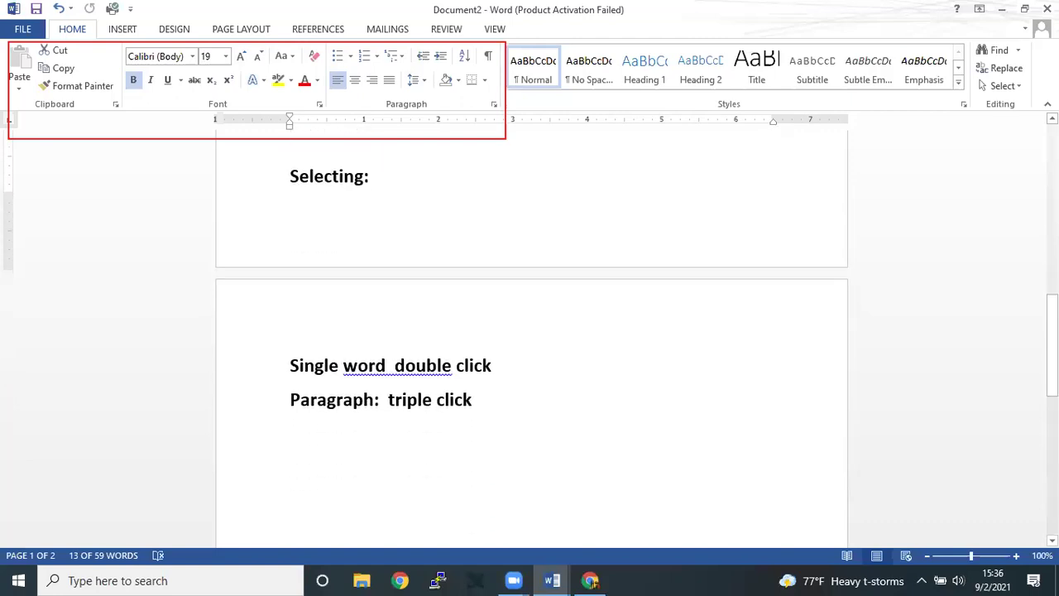
Step: Append 'This is basic word application and we are here today.' and select the whole paragraph
key(Right)
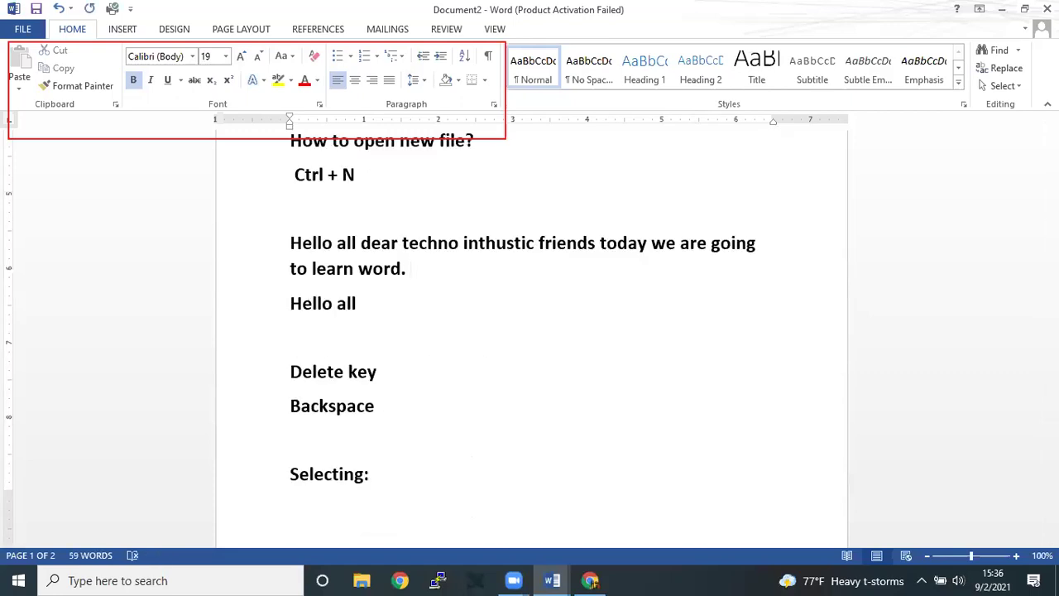
text(Thisi i)
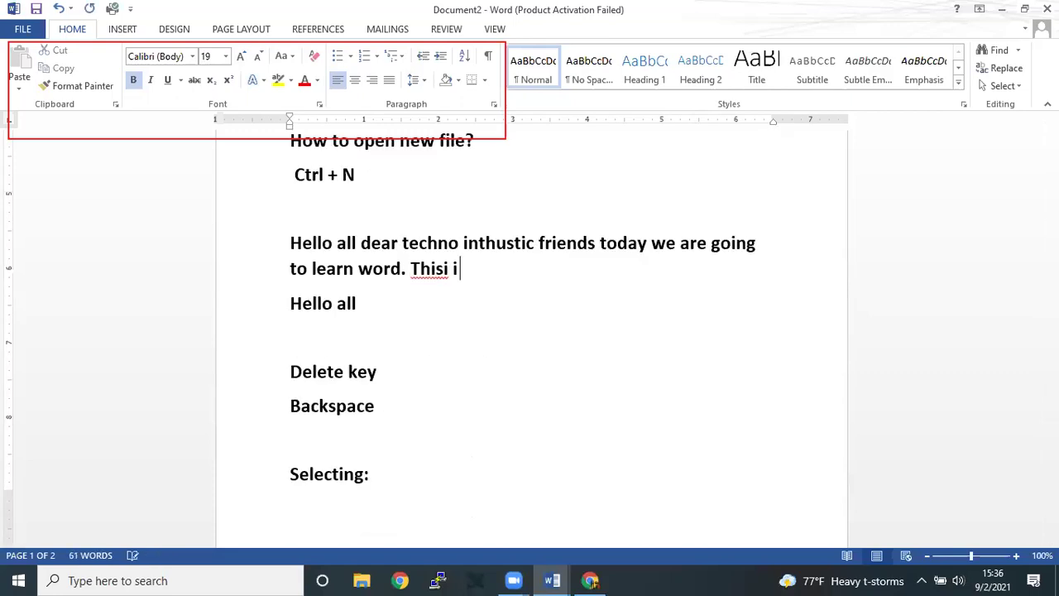
key(BackSpace)
key(BackSpace)
key(BackSpace)
text(is basic word appl)
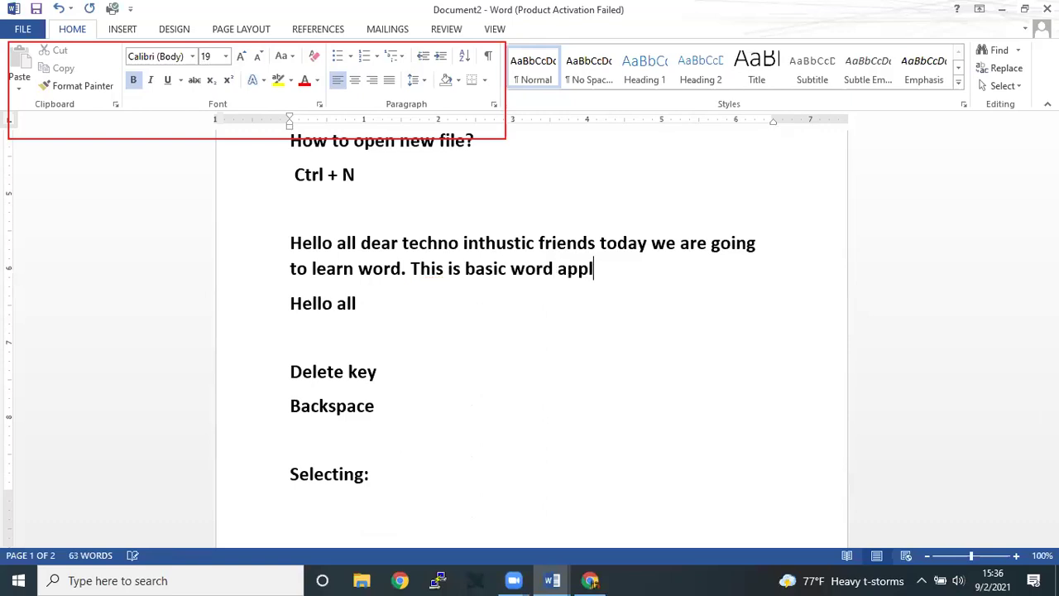
text(ication and we )
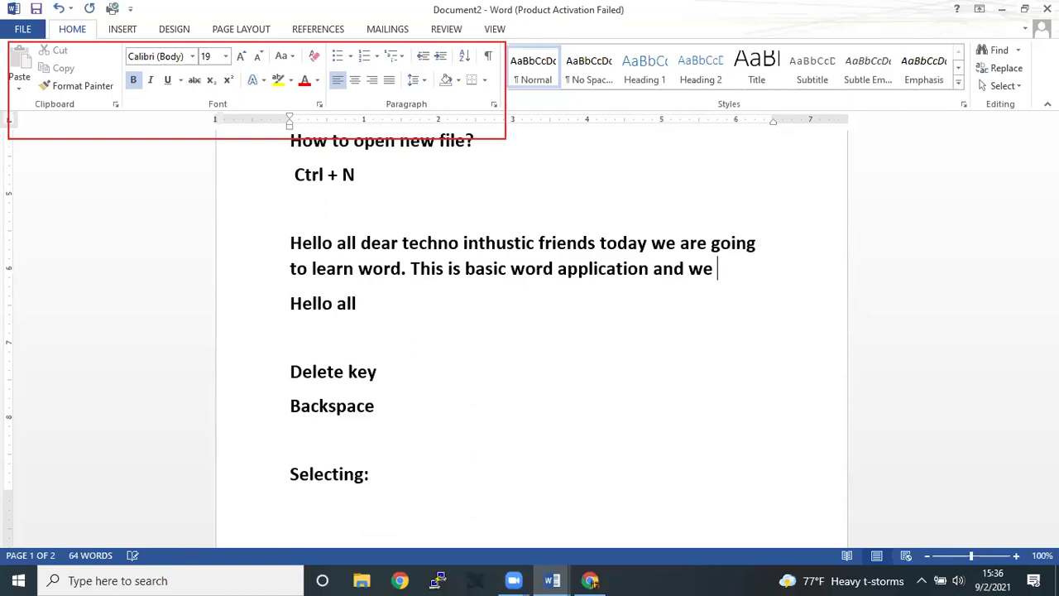
text(are here tod)
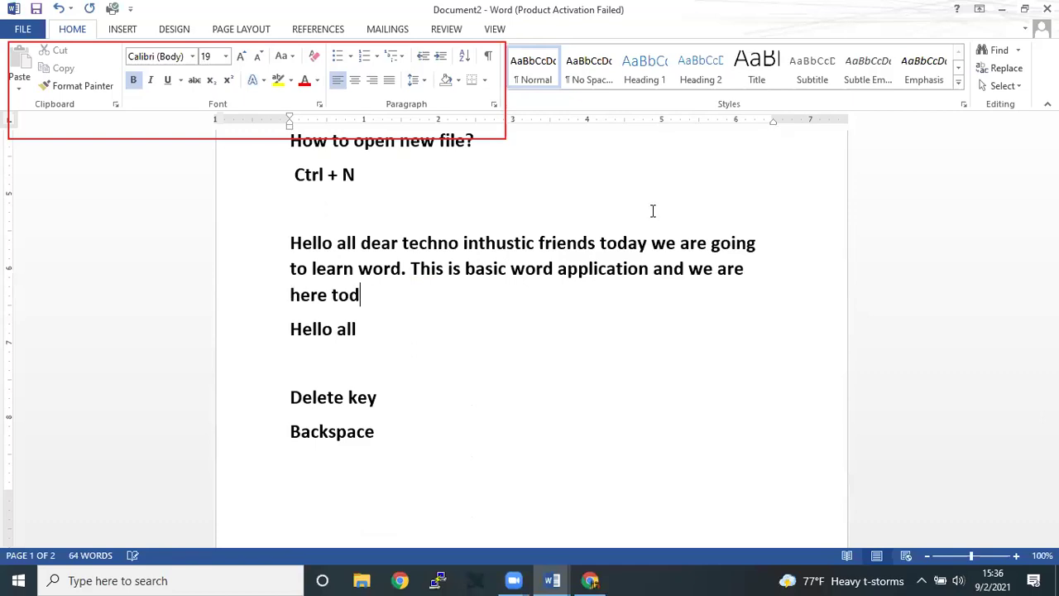
text(ay.)
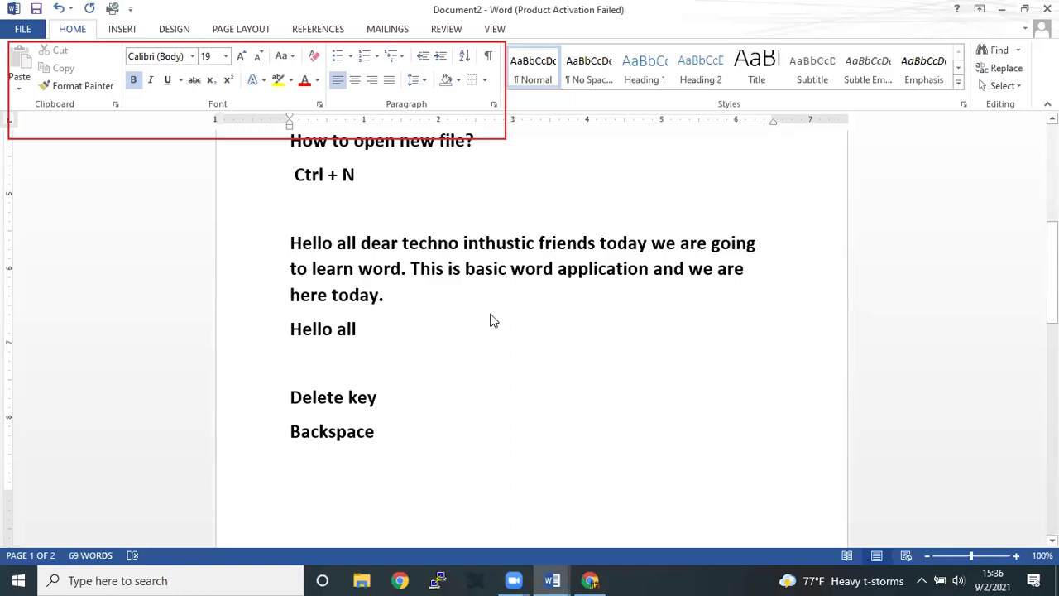
triple_click(456, 286)
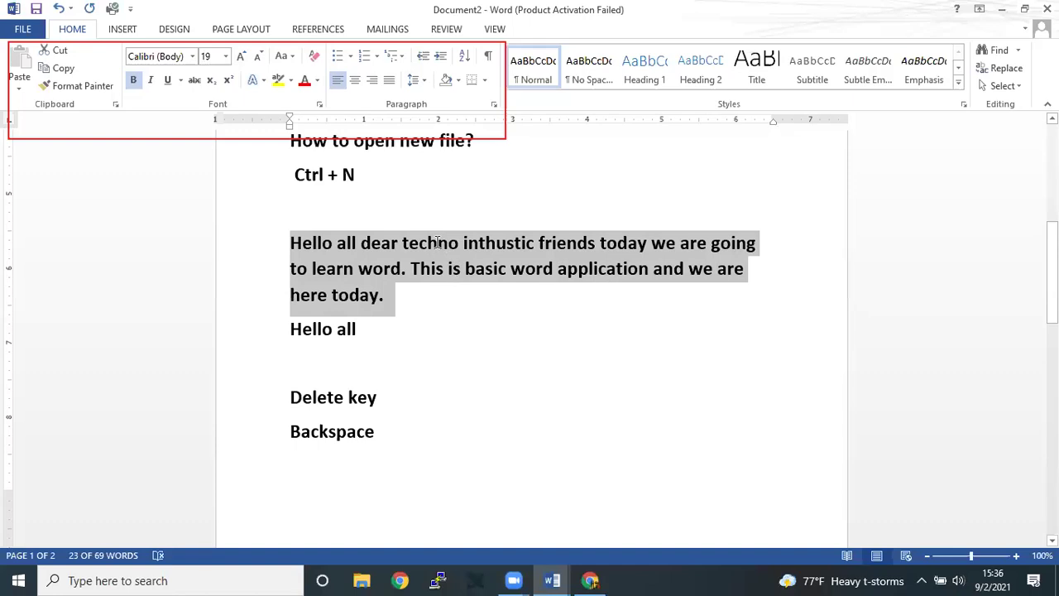
key(Right)
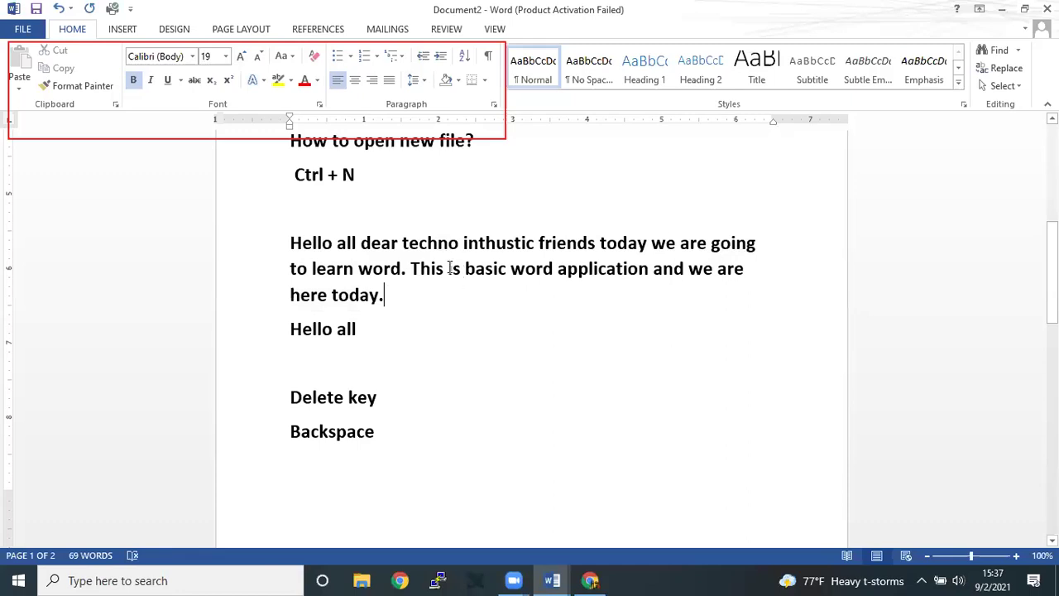
ctrl+click(374, 305)
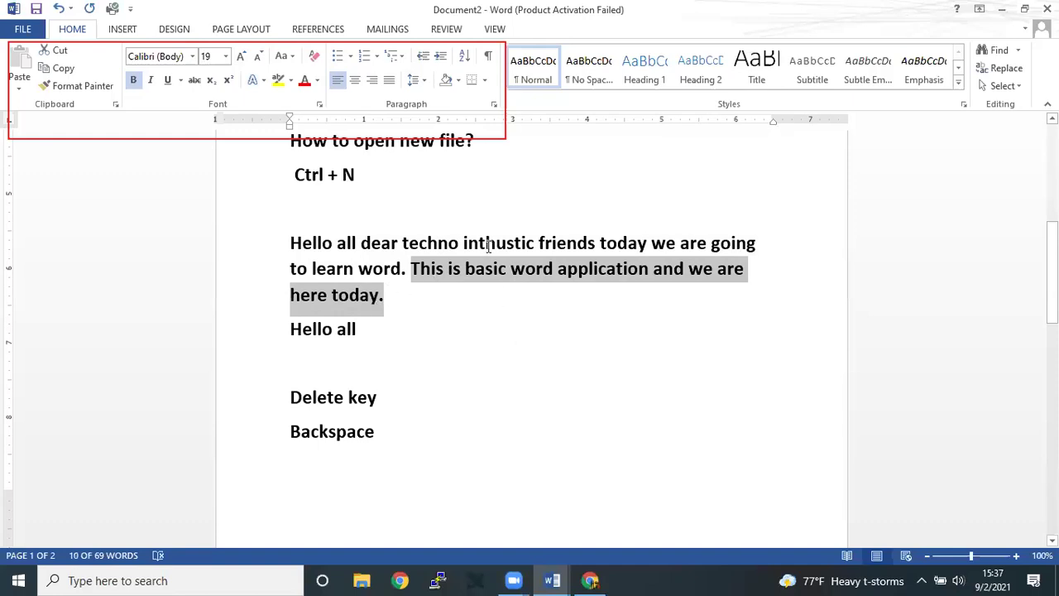
click(489, 245)
double_click(490, 246)
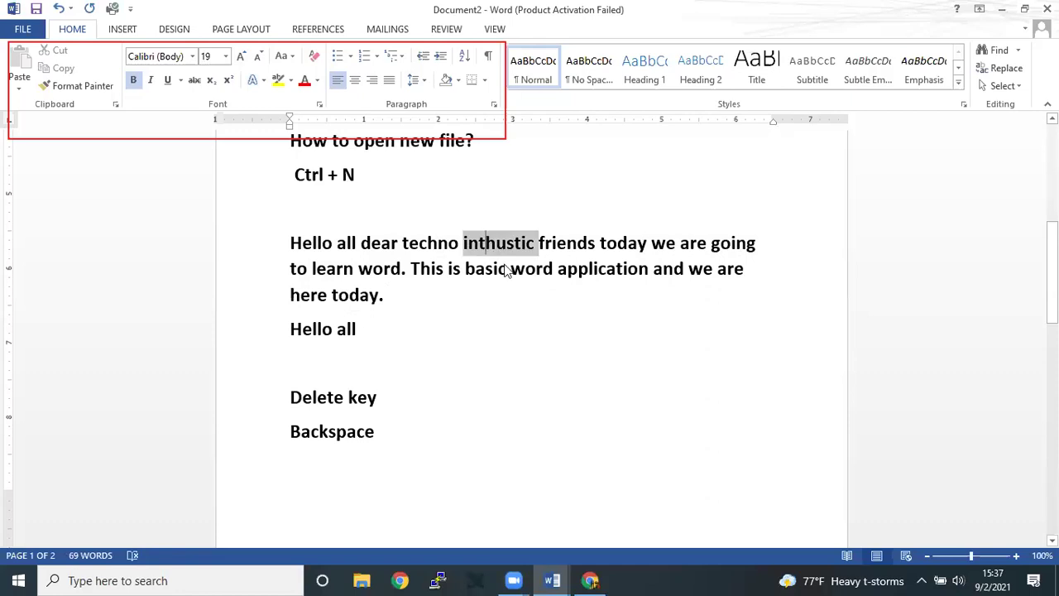
triple_click(508, 273)
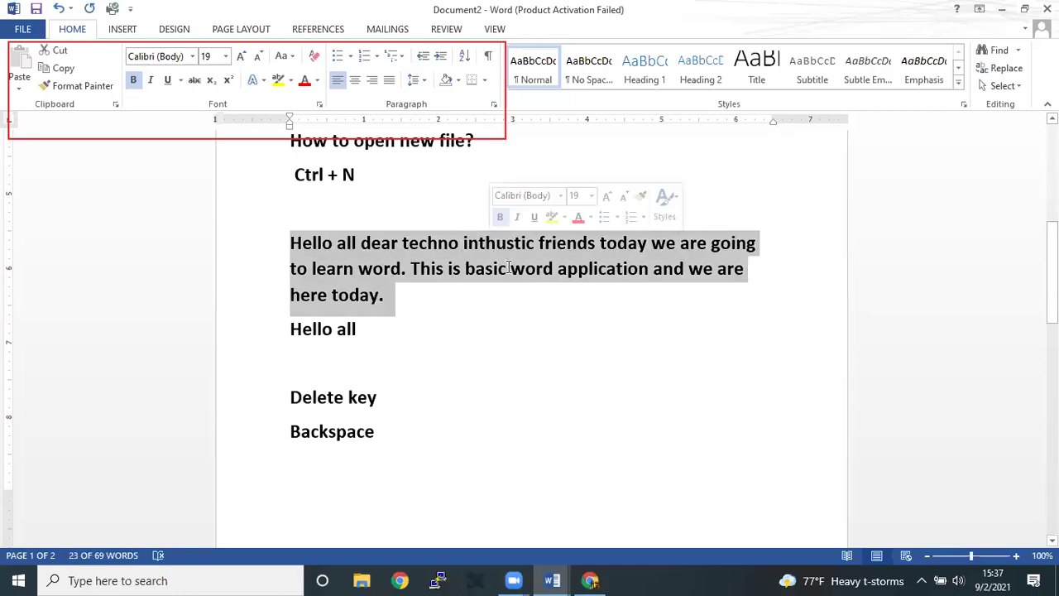
click(536, 331)
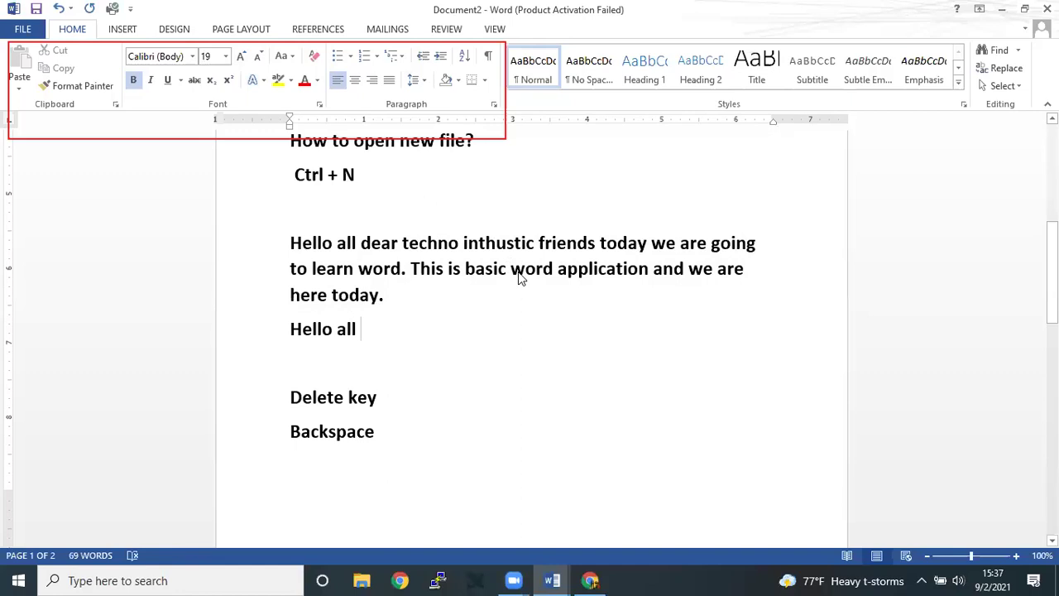
ctrl+click(520, 278)
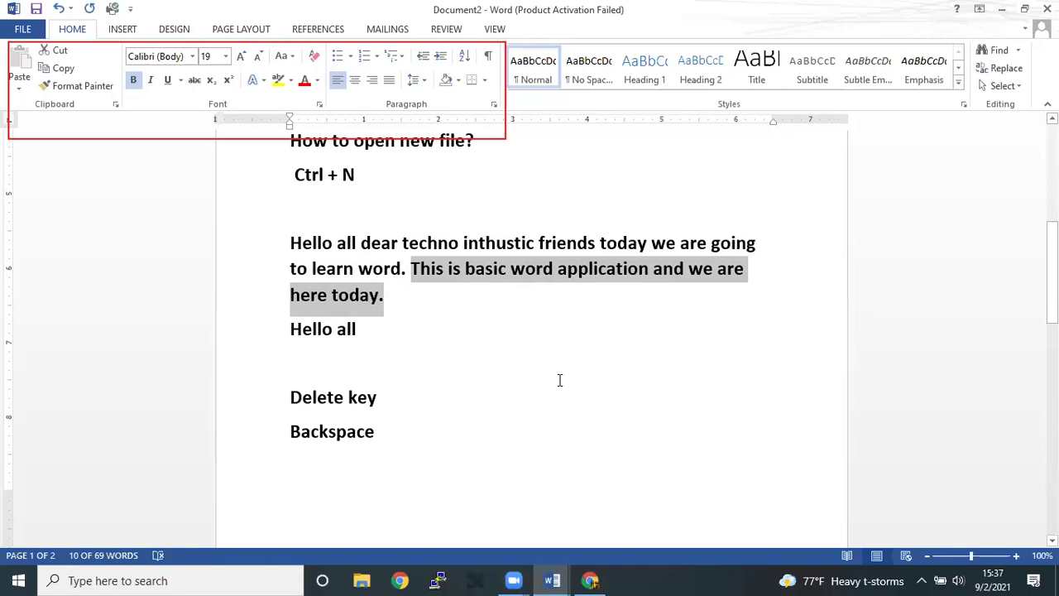
scroll(560, 380, up, 1)
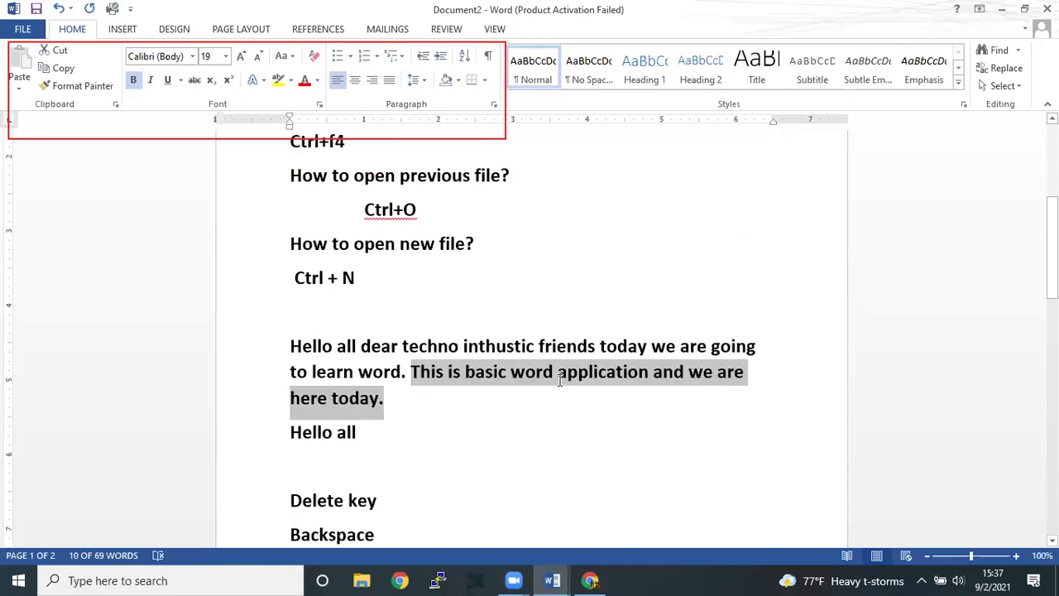
scroll(559, 379, up, 3)
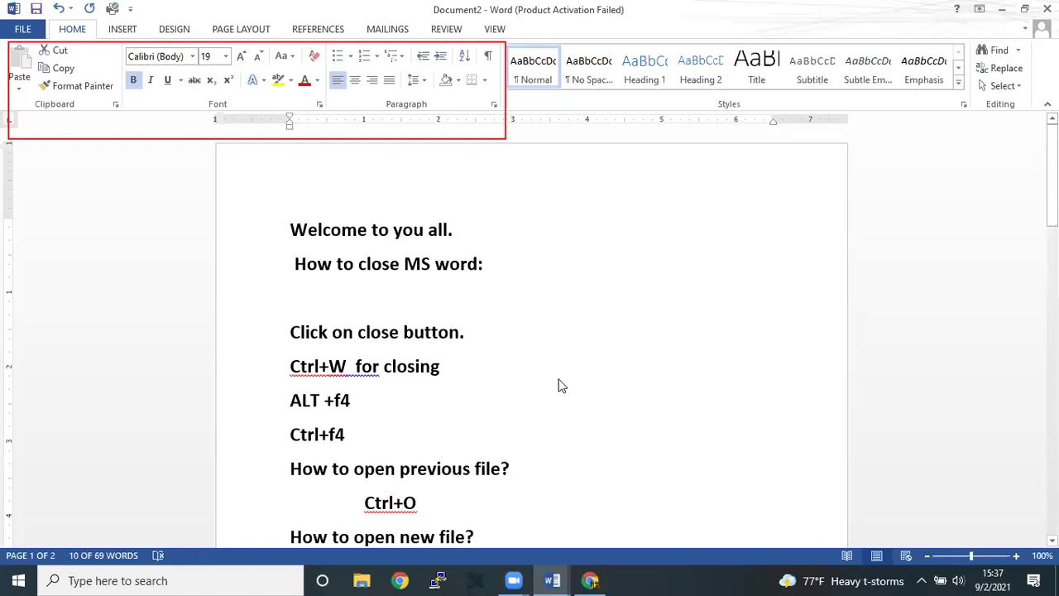
key(ctrl+a)
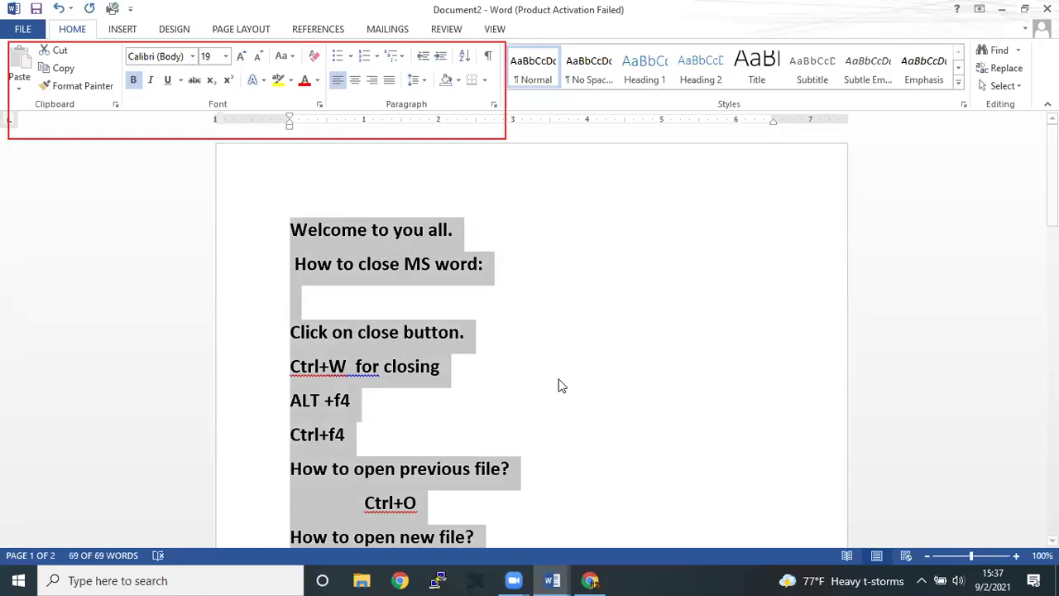
scroll(560, 386, down, 1)
scroll(503, 199, down, 3)
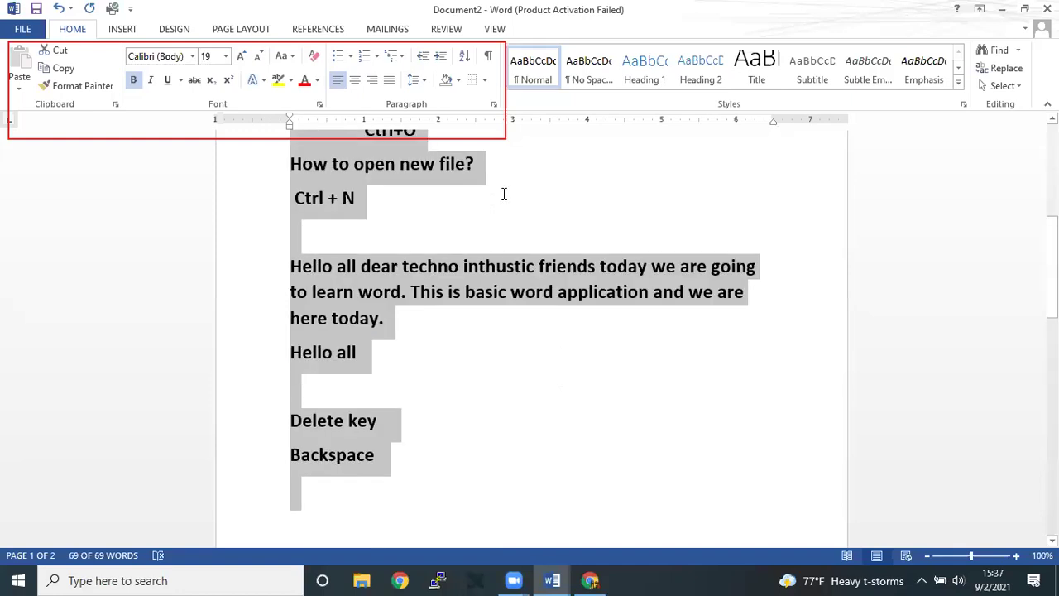
click(621, 275)
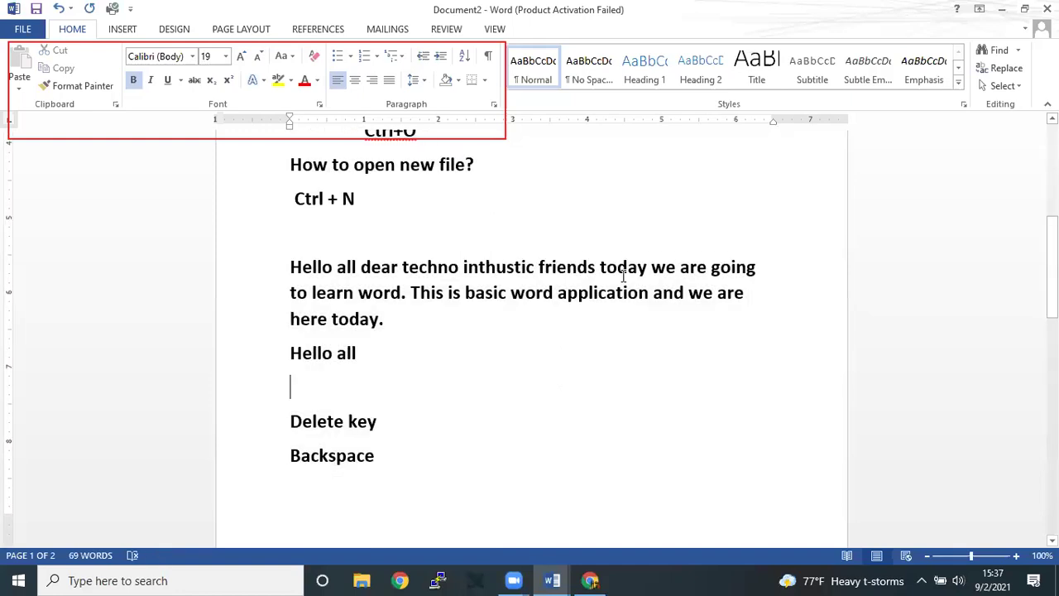
scroll(623, 276, up, 4)
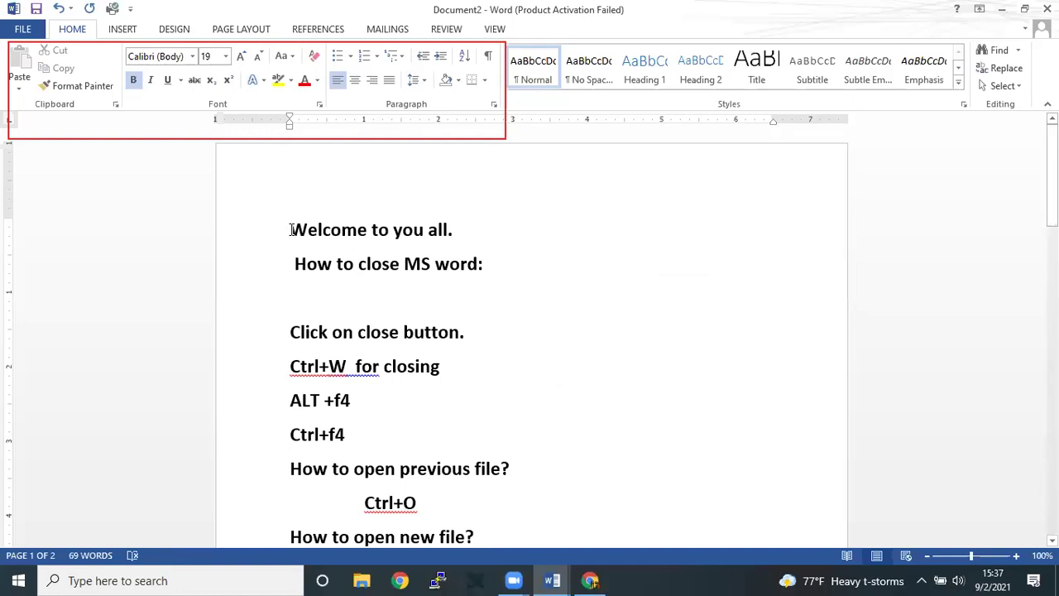
click(291, 229)
key(ctrl+shift+Right)
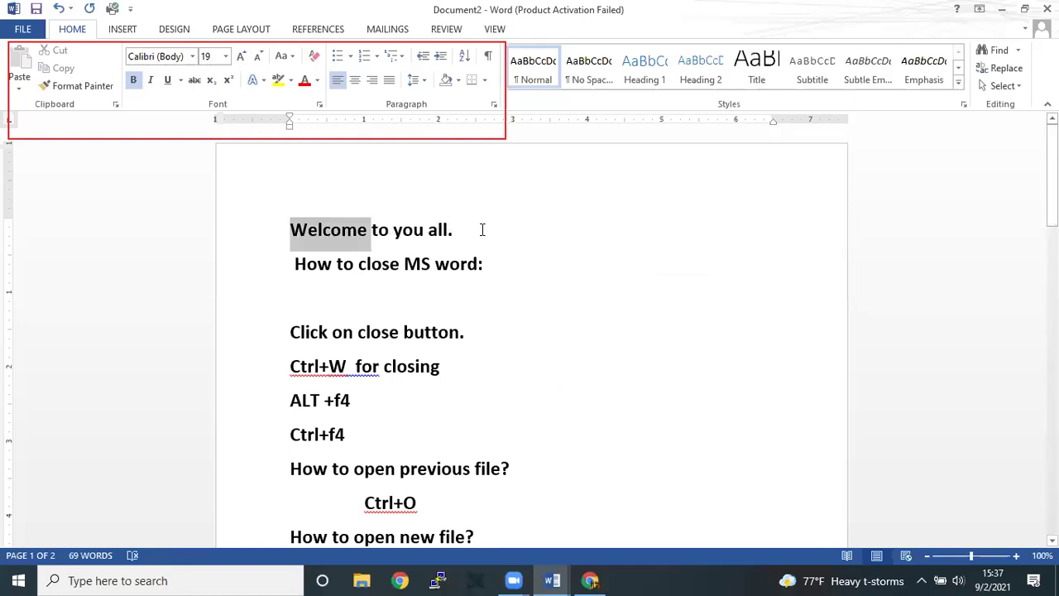
key(ctrl+shift+Right)
key(ctrl+shift+Right)
key(ctrl+shift+Down)
key(ctrl+shift+Down)
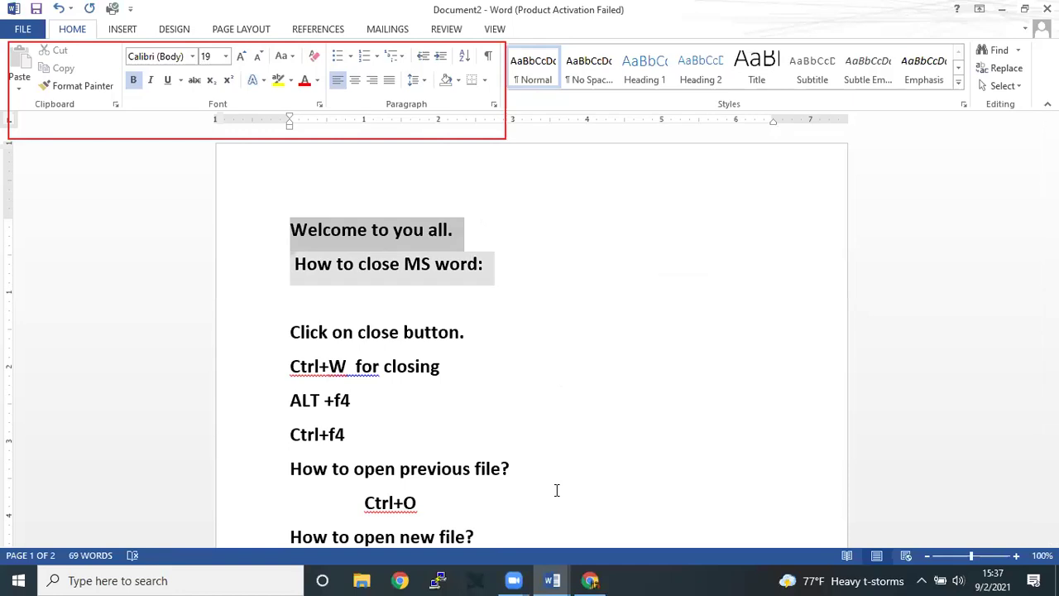
key(ctrl+shift+Down)
key(ctrl+shift+Down)
key(ctrl+shift+Down)
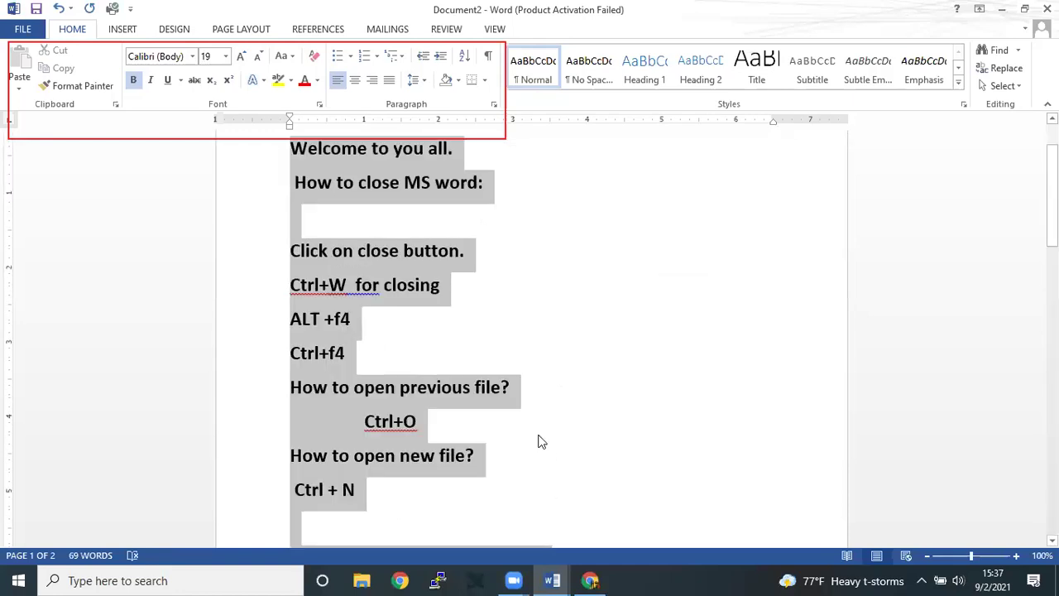
key(ctrl+shift+Down)
key(ctrl+shift+Down)
key(ctrl+shift+Down)
key(ctrl+shift+Up)
key(ctrl+shift+Up)
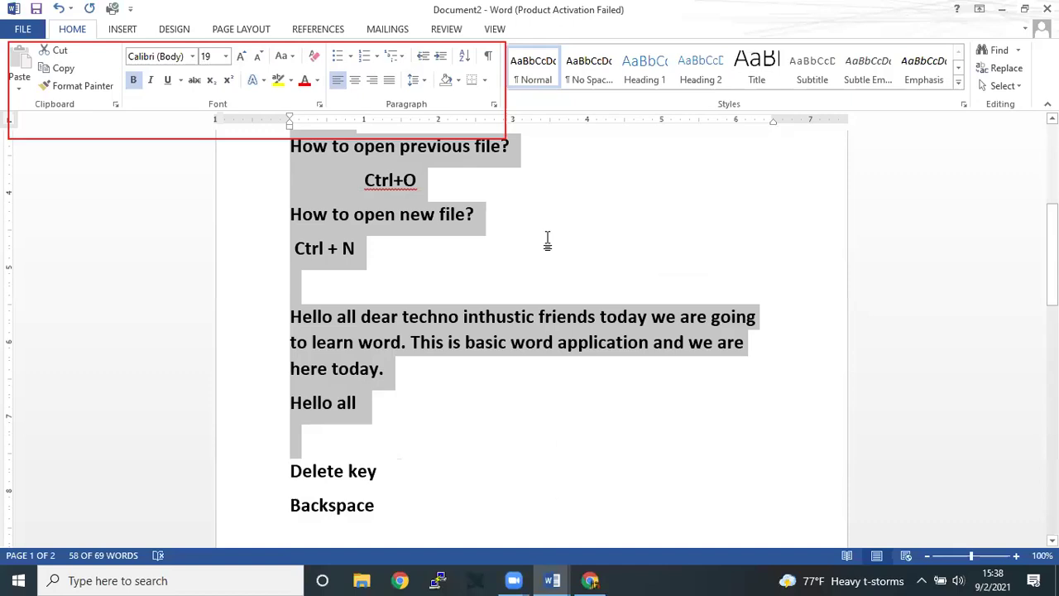
click(547, 240)
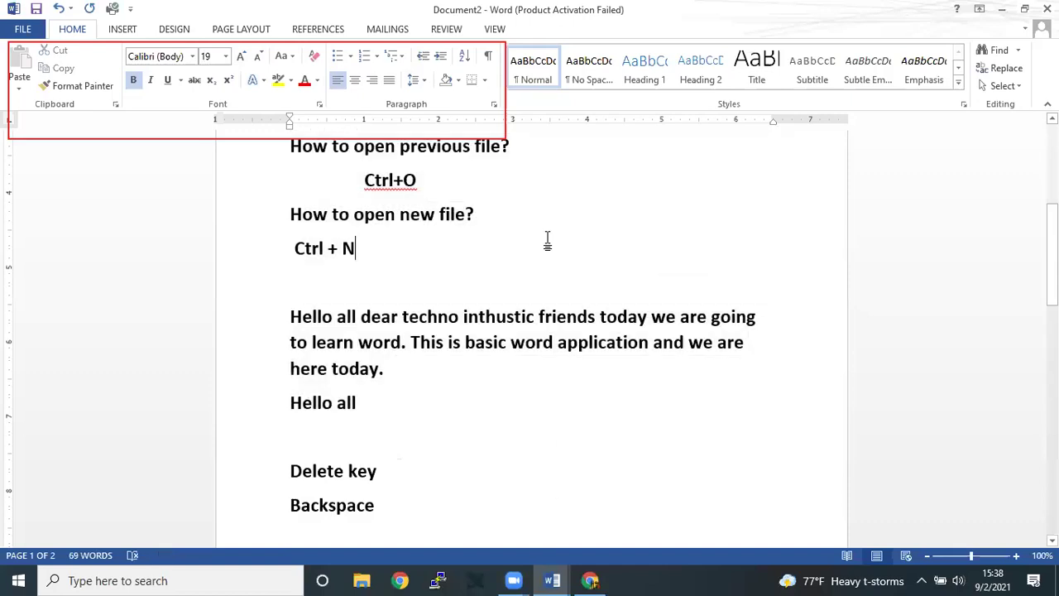
Step: Type 'Ctrl + click line' on a new line after 'Paragraph: triple click', fixing the 'kine' typo
scroll(543, 267, down, 2)
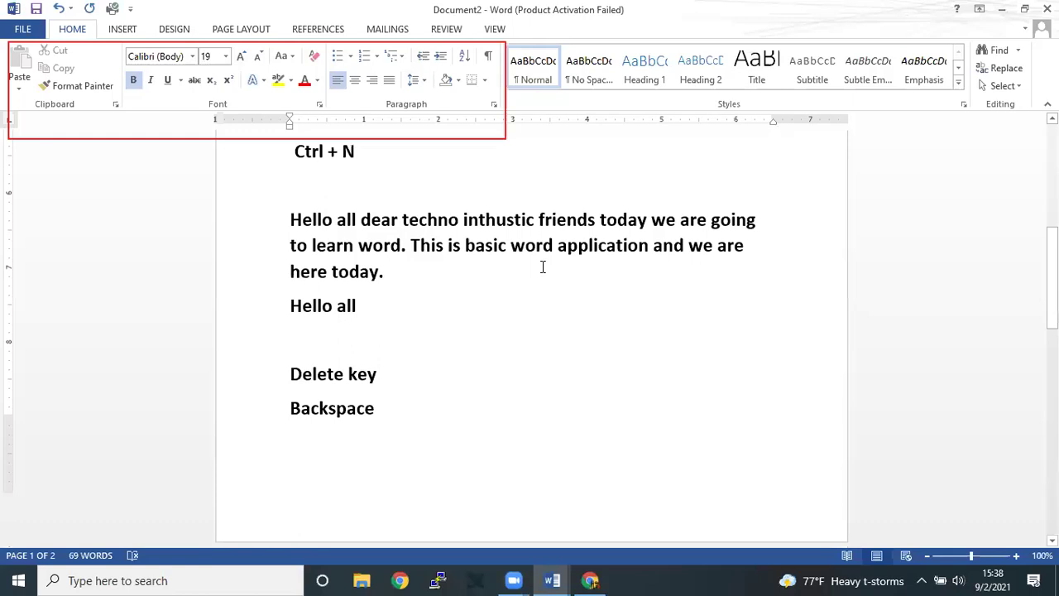
scroll(543, 266, down, 4)
scroll(538, 266, down, 2)
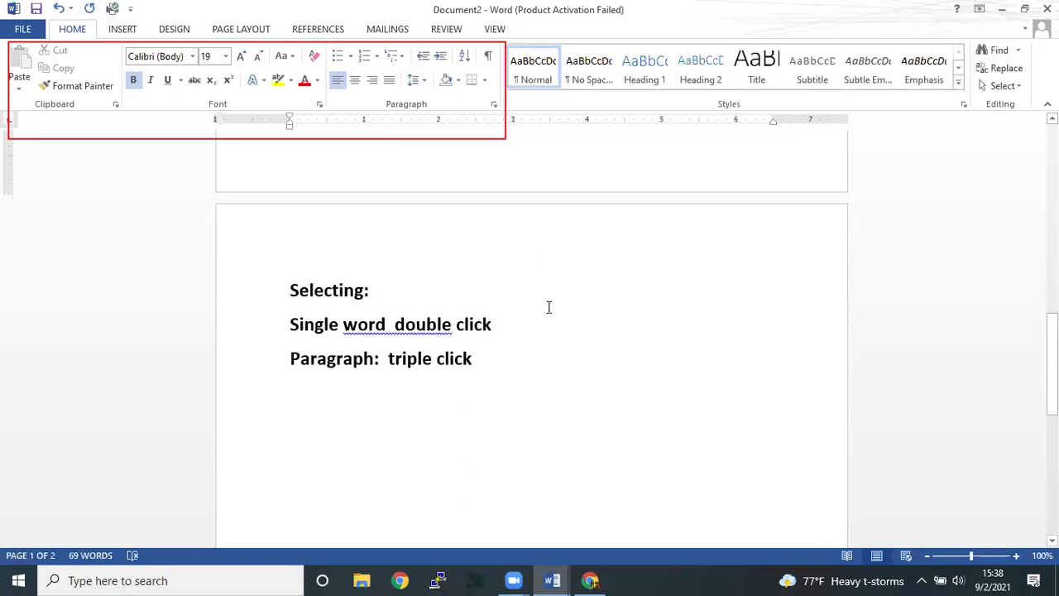
scroll(549, 307, down, 1)
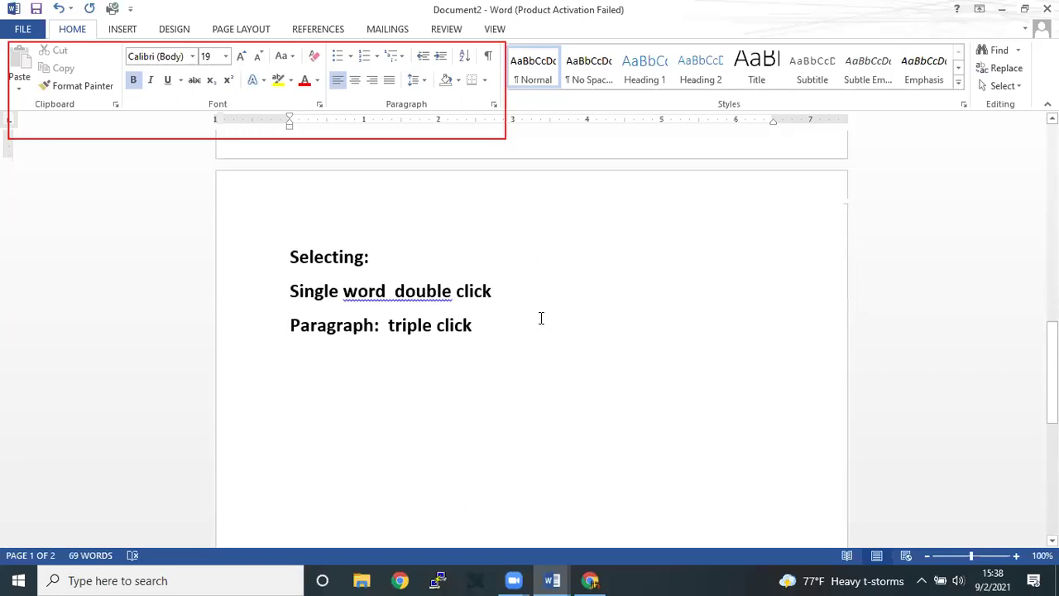
click(496, 324)
key(Return)
text(ctrl )
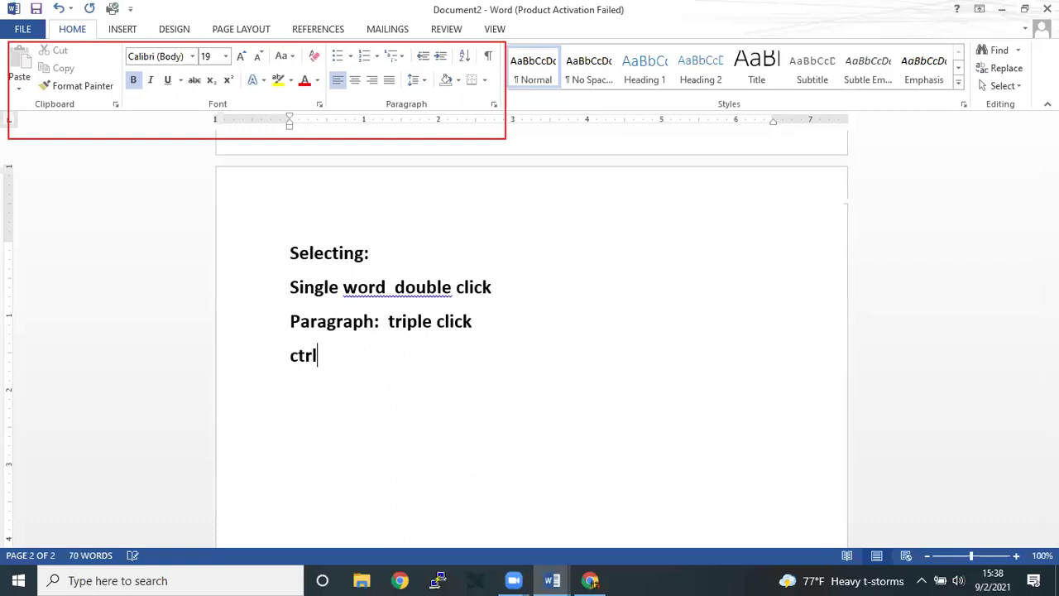
text(+click )
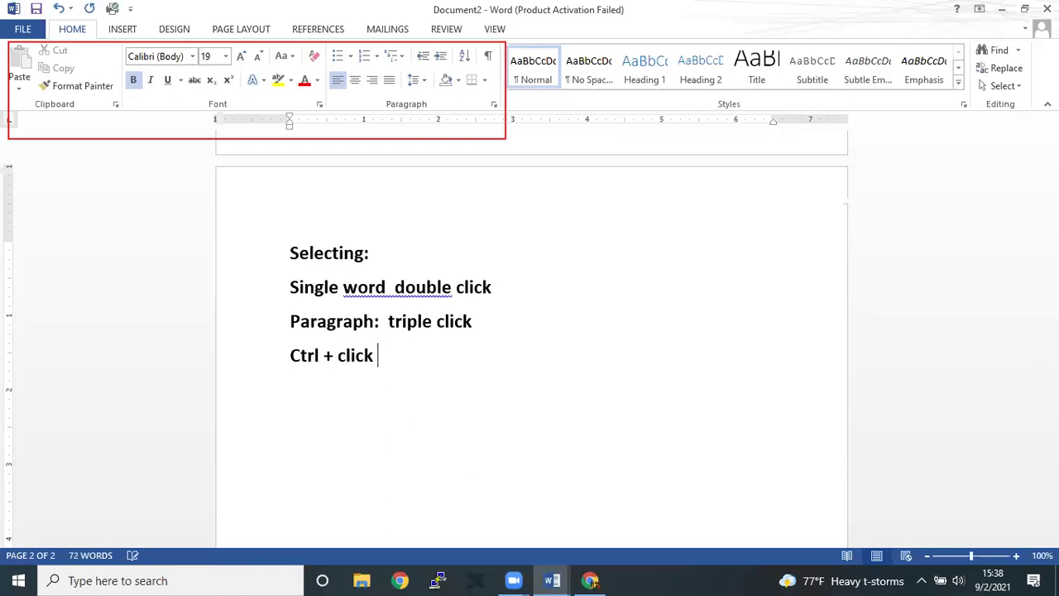
text( kine)
key(BackSpace)
key(BackSpace)
key(BackSpace)
key(BackSpace)
text(line)
key(Return)
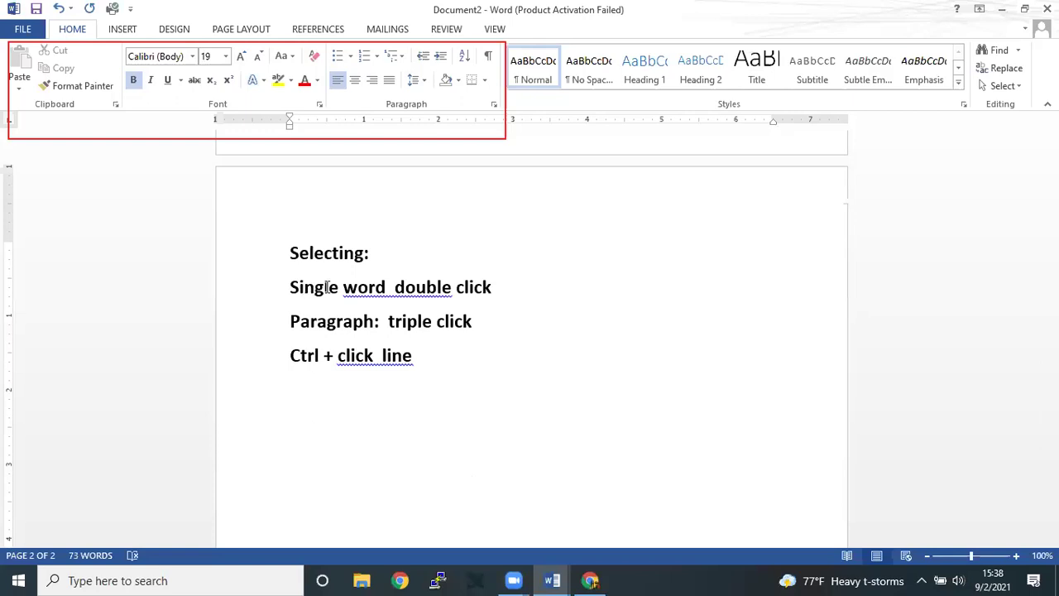
key(Up)
key(Up)
key(Up)
key(ctrl+shift+Right)
key(ctrl+shift+Right)
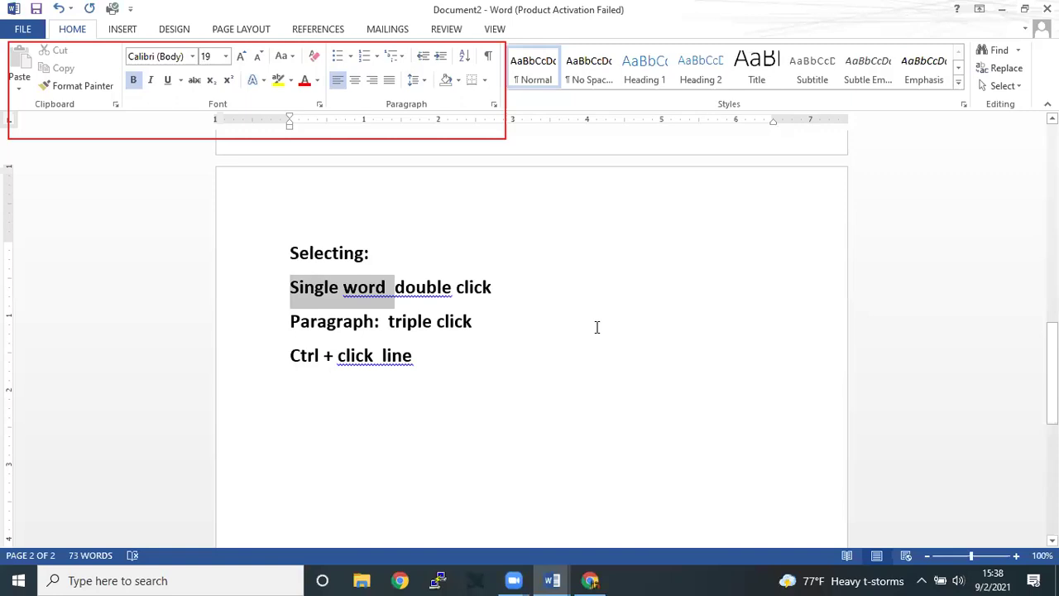
key(ctrl+shift+Down)
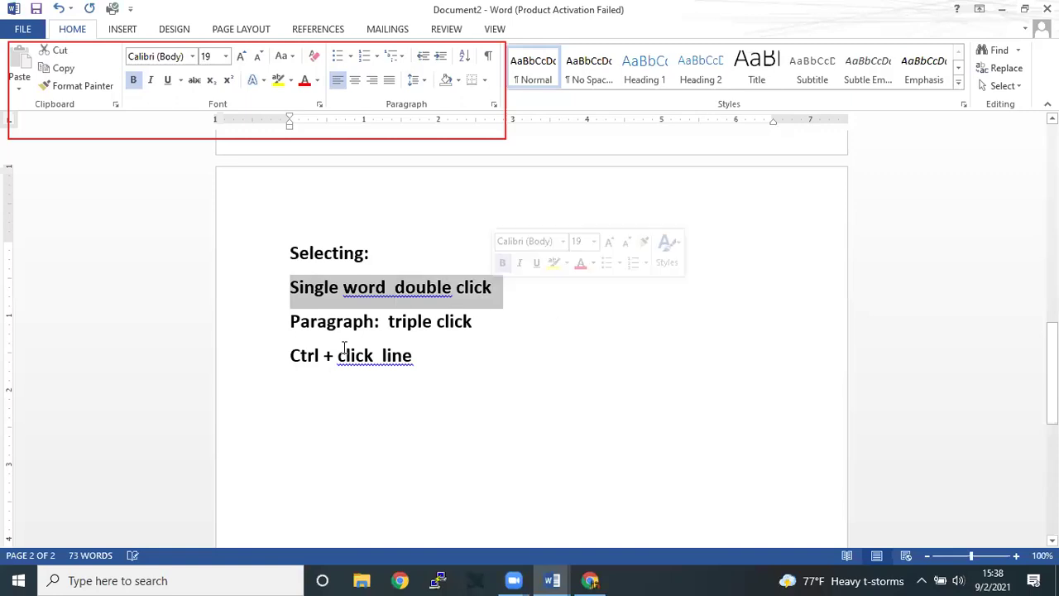
click(295, 354)
scroll(295, 354, up, 6)
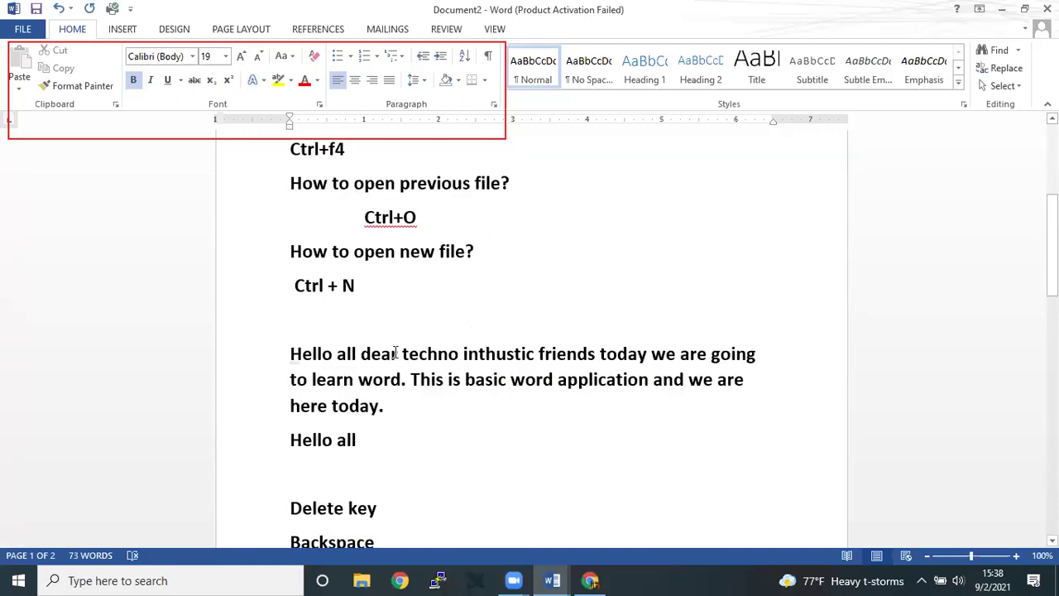
key(ctrl+shift+Right)
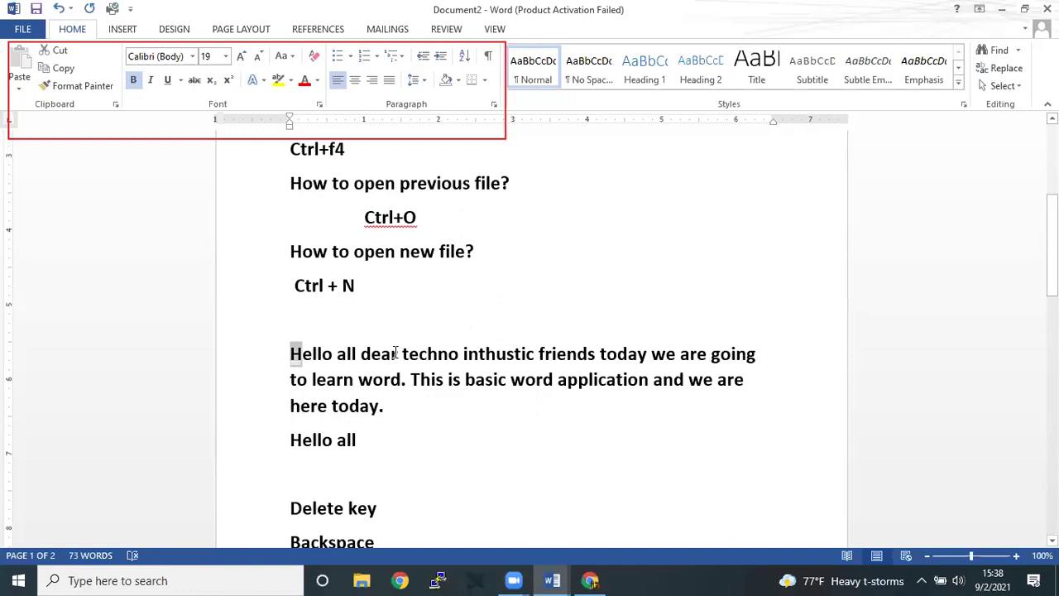
key(ctrl+shift+Right)
key(ctrl+shift+Right)
key(ctrl+shift+Right)
key(shift+Down)
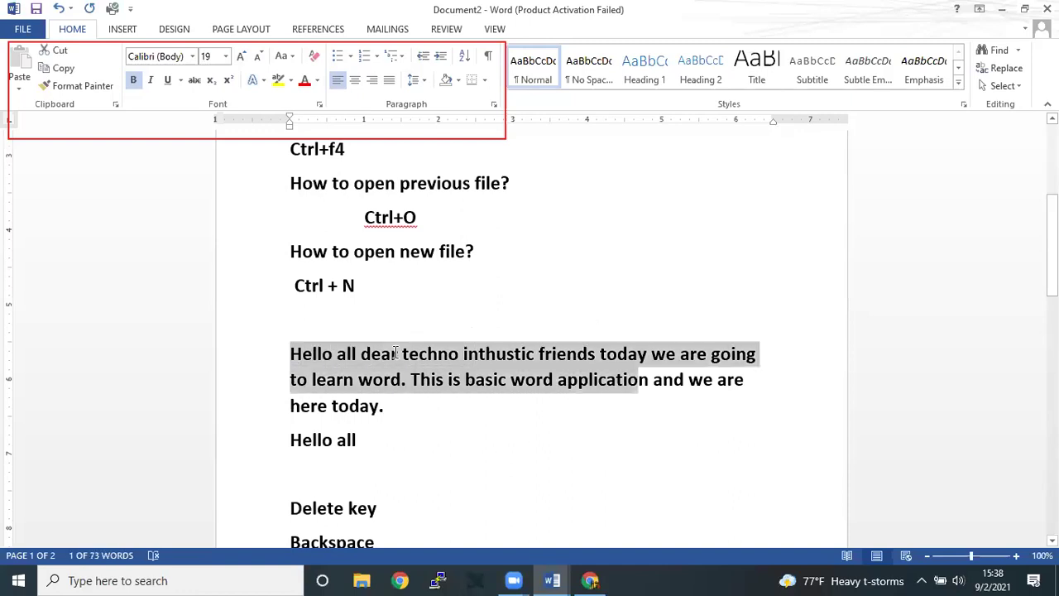
key(shift+Down)
key(shift+Down)
key(shift+Down)
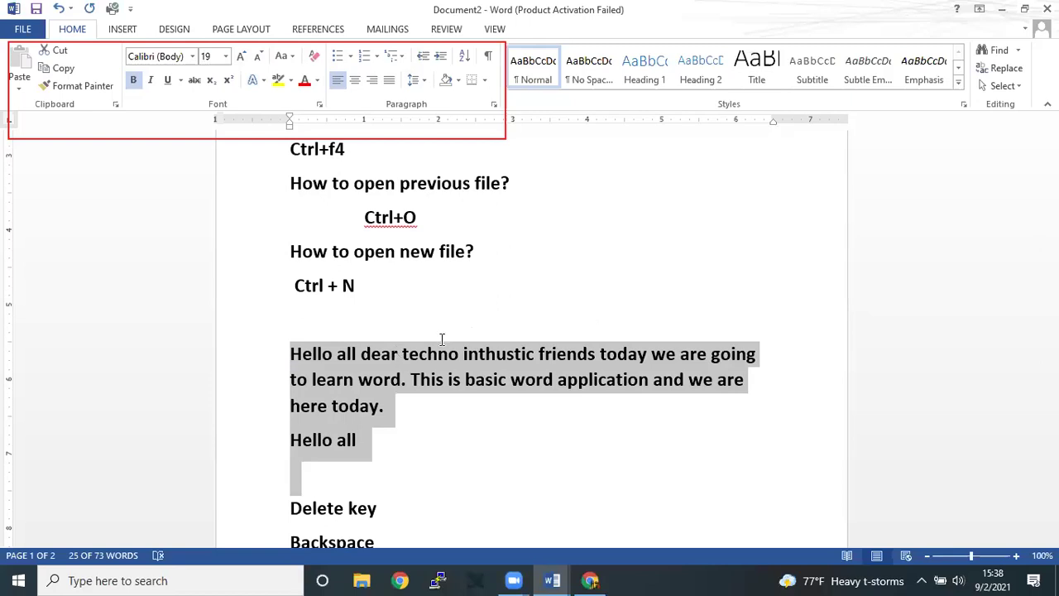
click(538, 287)
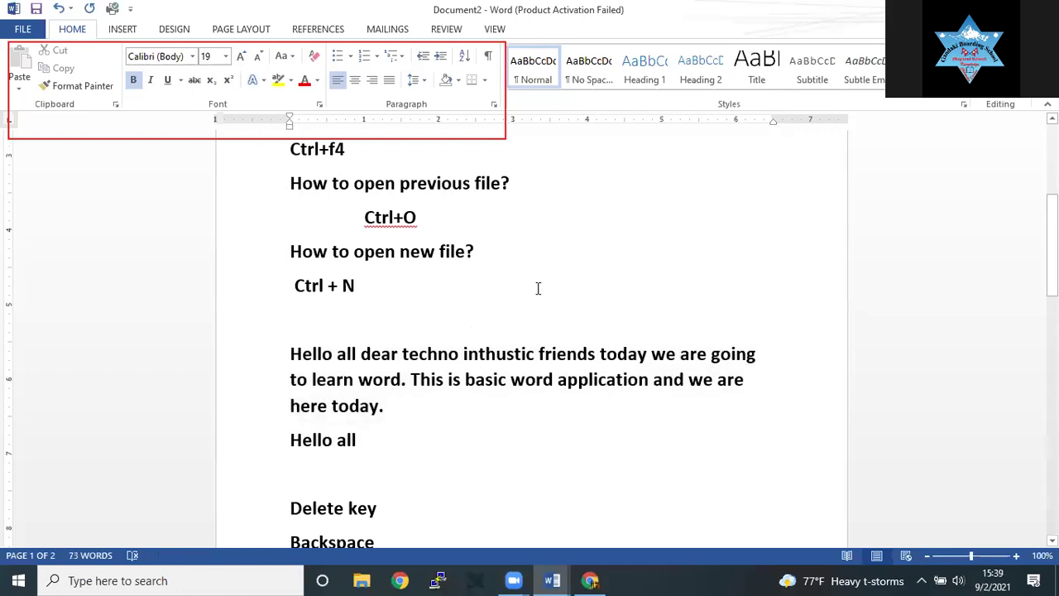
scroll(538, 288, up, 3)
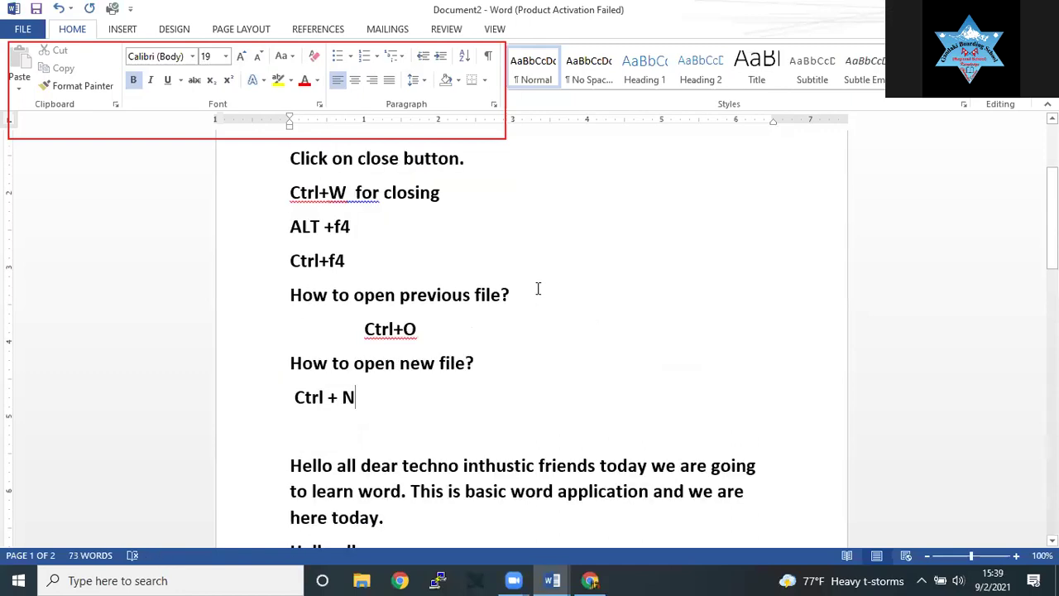
scroll(538, 288, down, 2)
scroll(538, 288, down, 2)
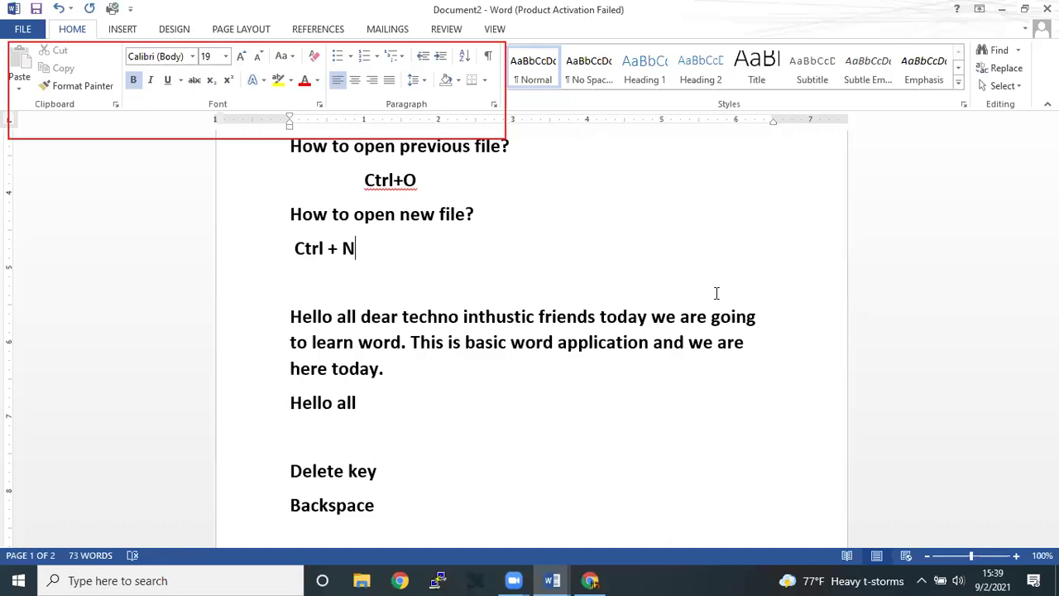
click(794, 318)
scroll(254, 385, down, 2)
scroll(338, 327, down, 4)
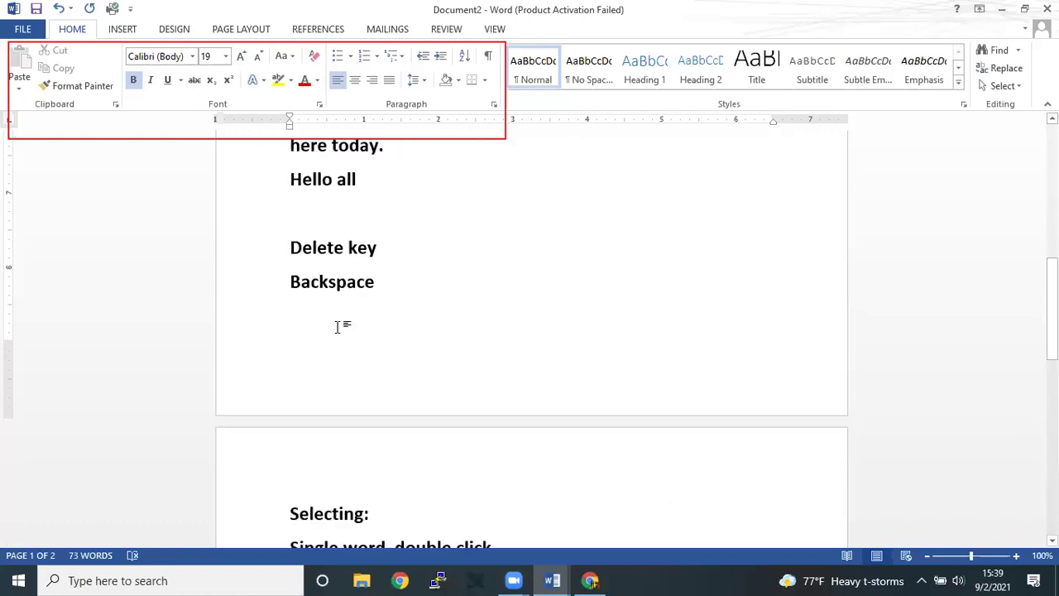
Step: Note below Backspace that Ctrl + del deletes a word at a time rightward
click(338, 327)
text(ctrl + del )
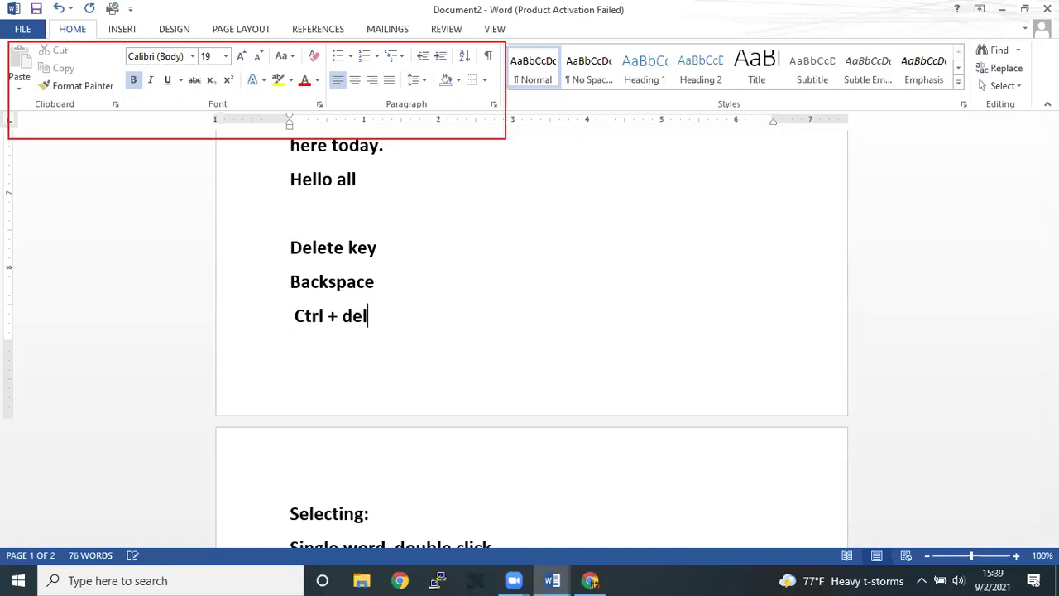
text(> word at a time)
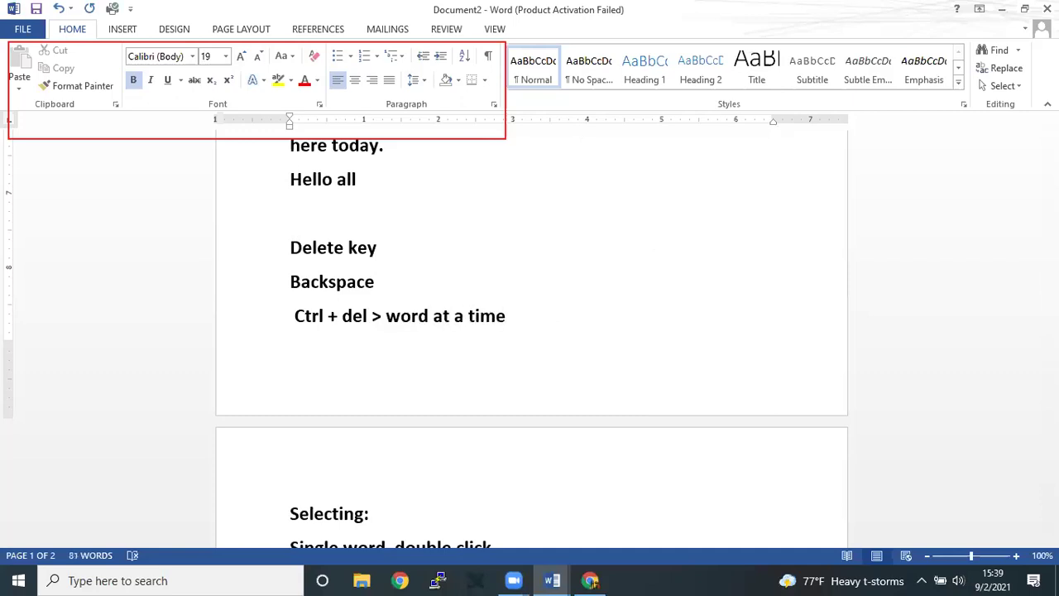
text( from right ward)
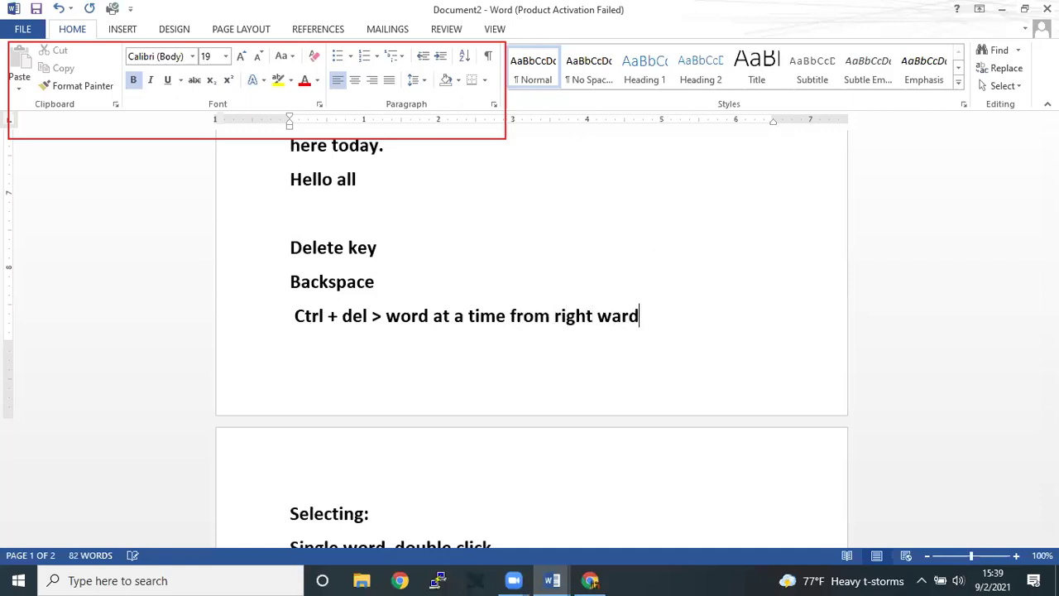
key(BackSpace)
key(BackSpace)
key(BackSpace)
key(BackSpace)
key(BackSpace)
Step: Above 'Selecting:', add the note 'ctrl + backspace > delet word from leftward'
click(289, 513)
key(Return)
key(Up)
text(ctrl )
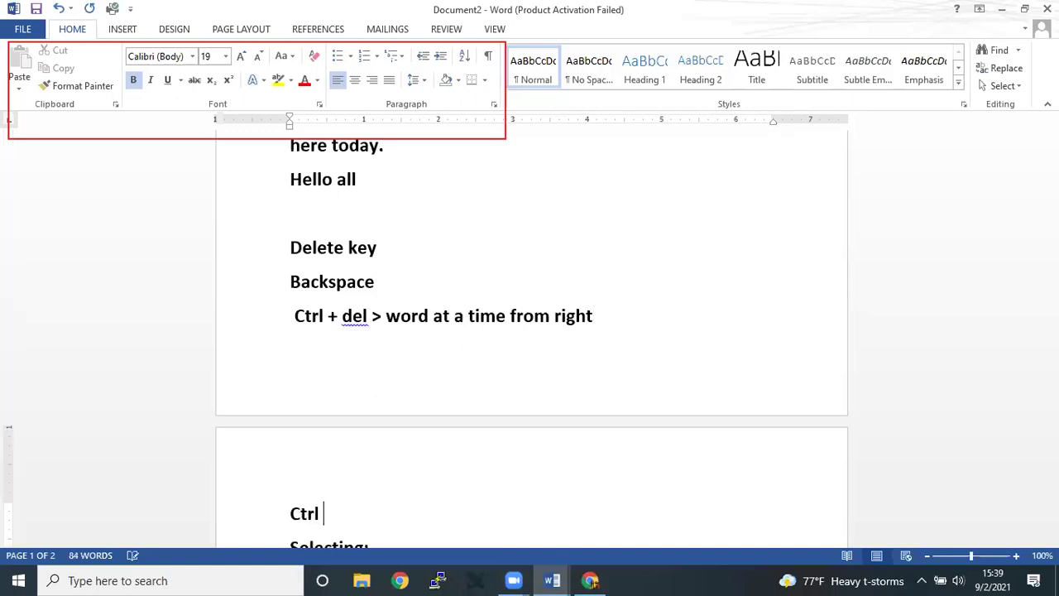
text(+ backspace )
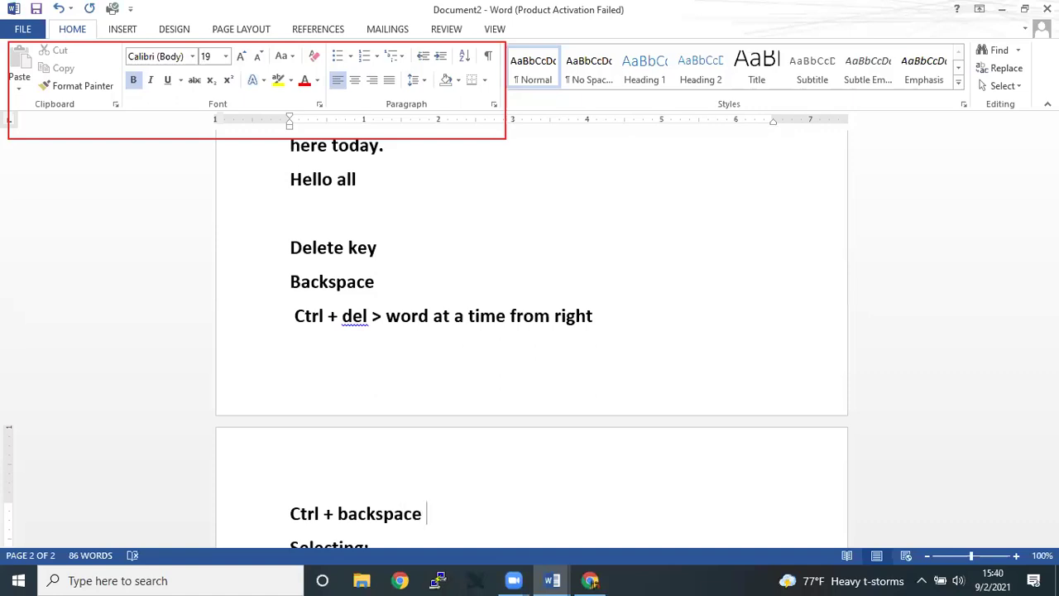
text(> delet word from leftward)
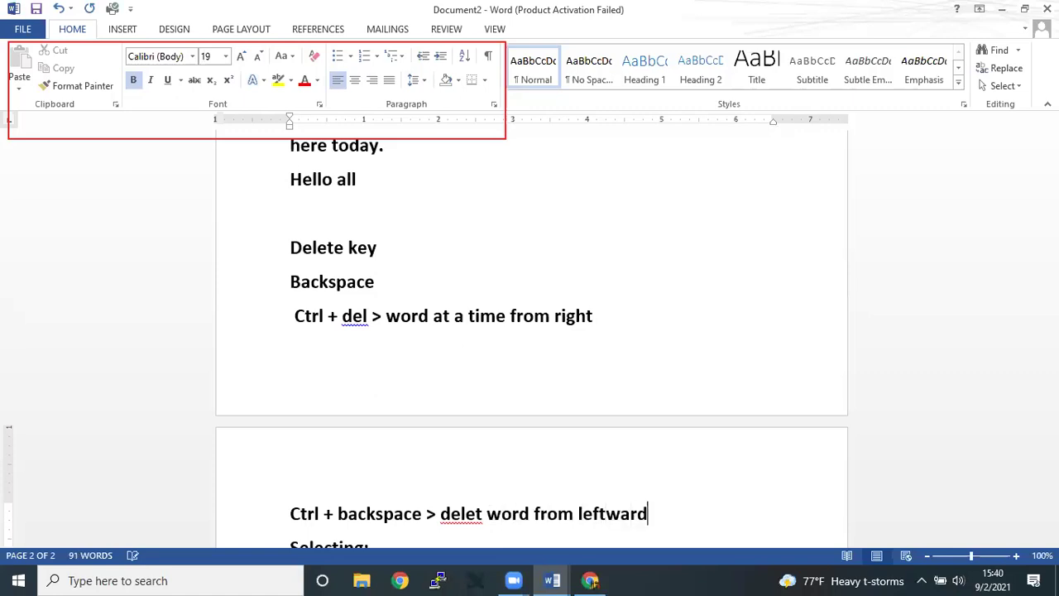
scroll(462, 276, down, 1)
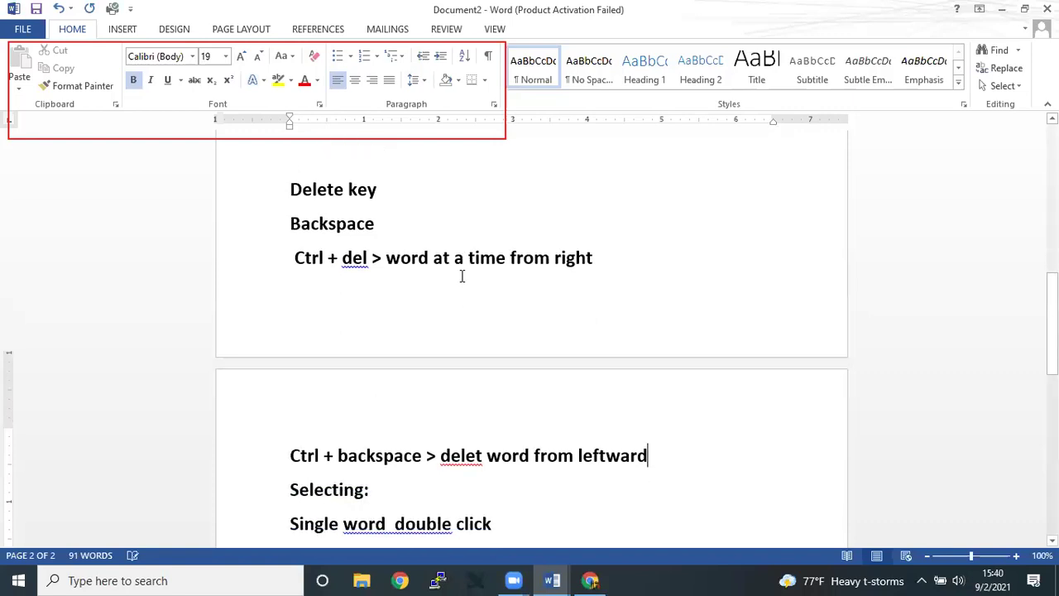
scroll(462, 277, down, 1)
scroll(344, 348, down, 1)
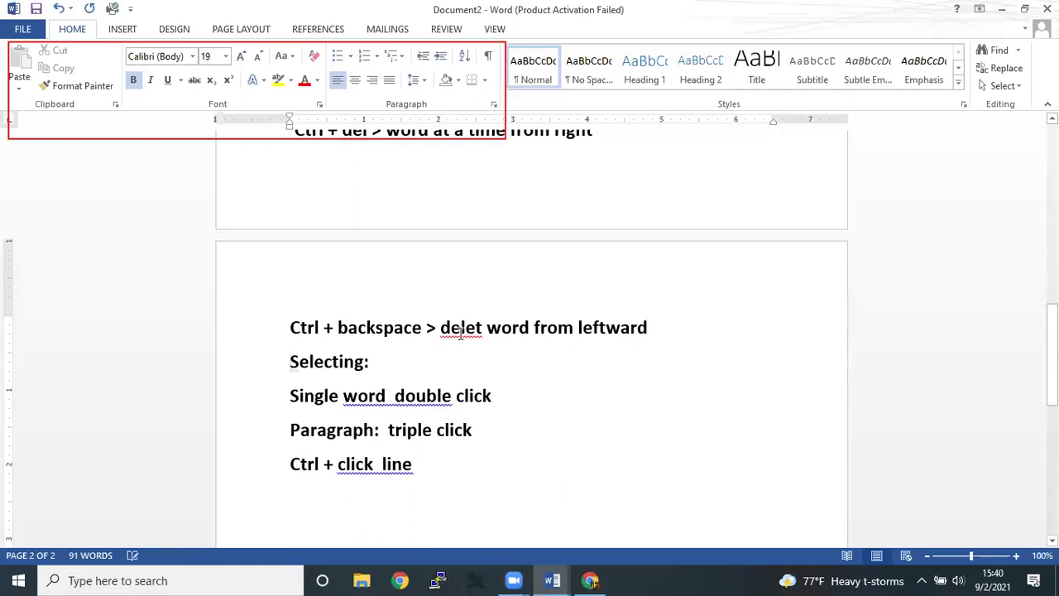
Step: Add a blank line before the Selecting: section and correct 'delet' to 'delete'
key(Return)
key(Return)
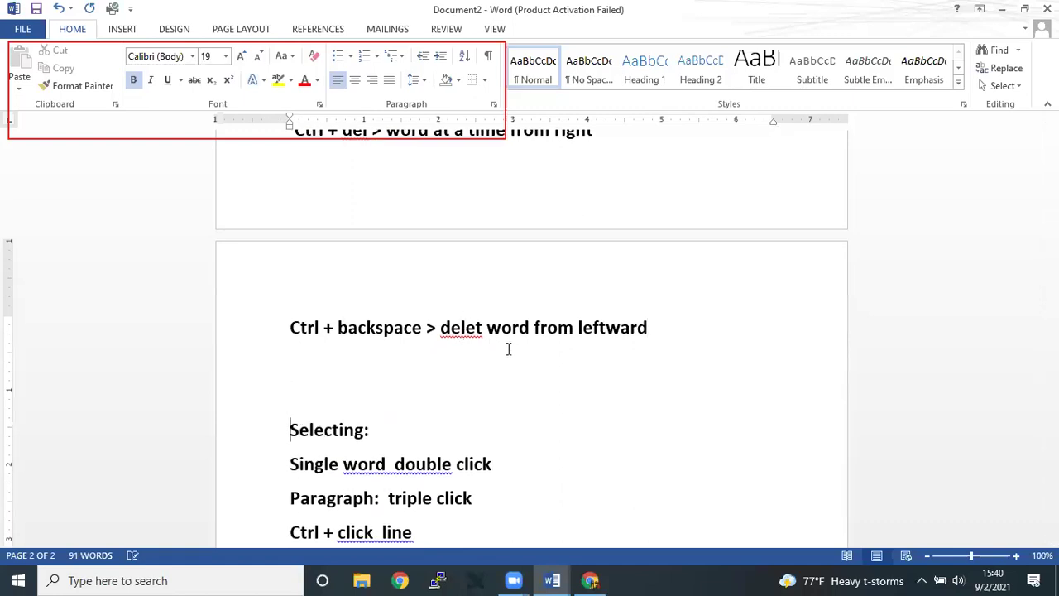
right_click(463, 330)
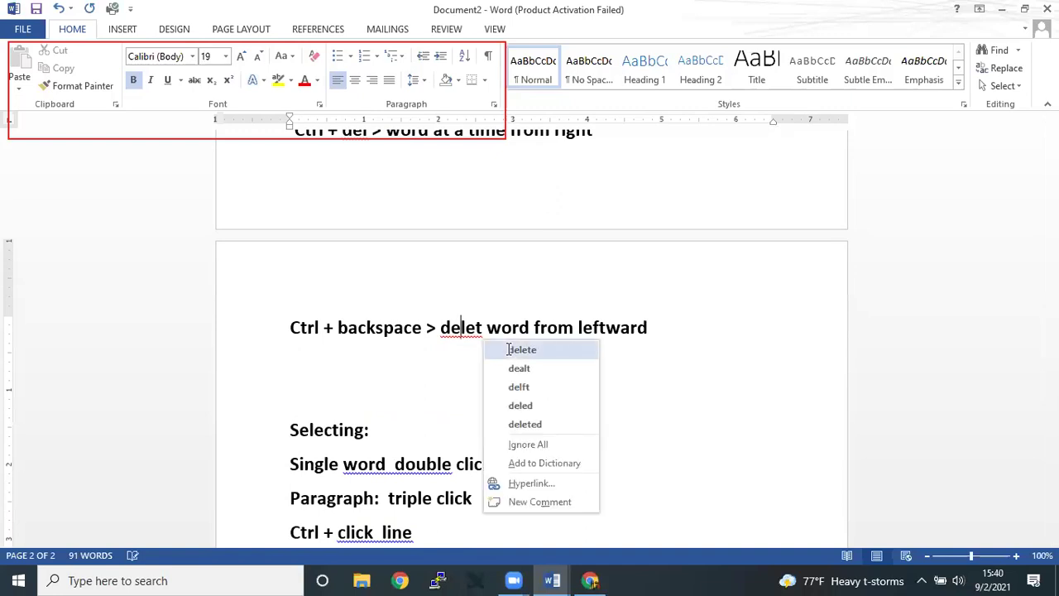
click(522, 349)
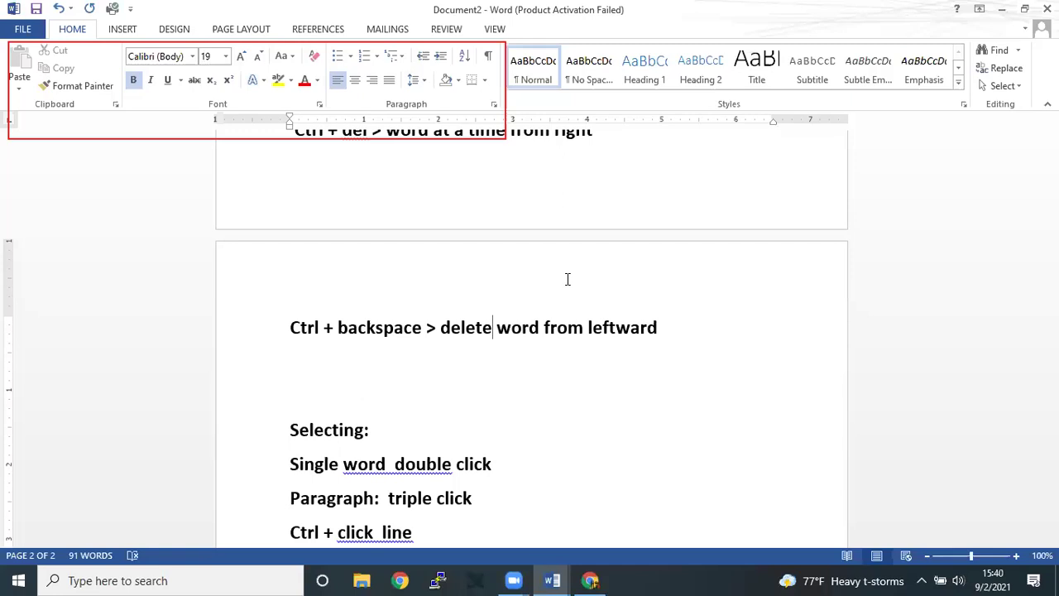
scroll(567, 279, up, 3)
scroll(568, 279, up, 5)
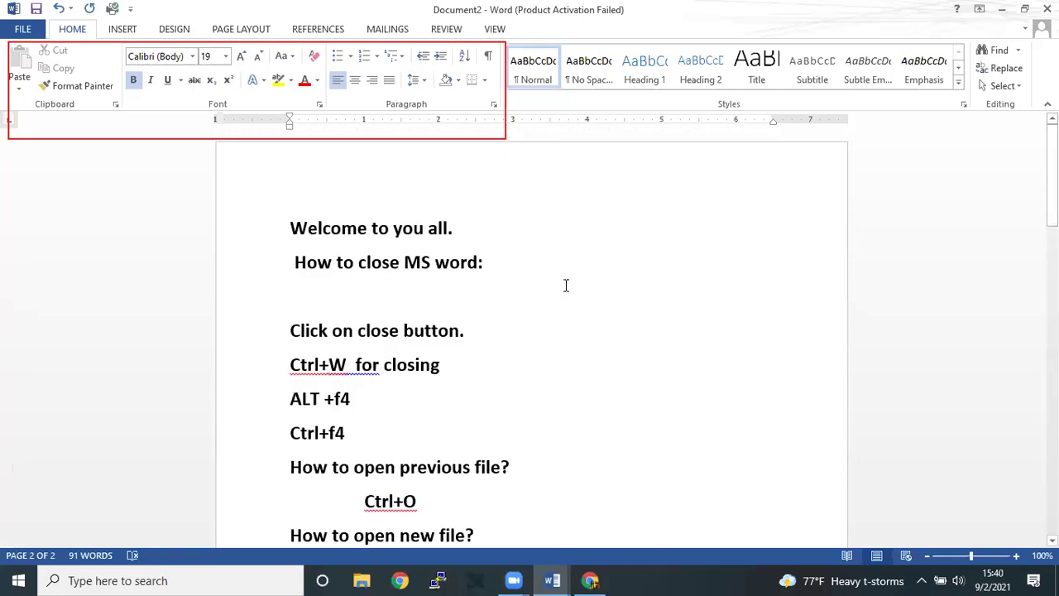
scroll(565, 286, down, 2)
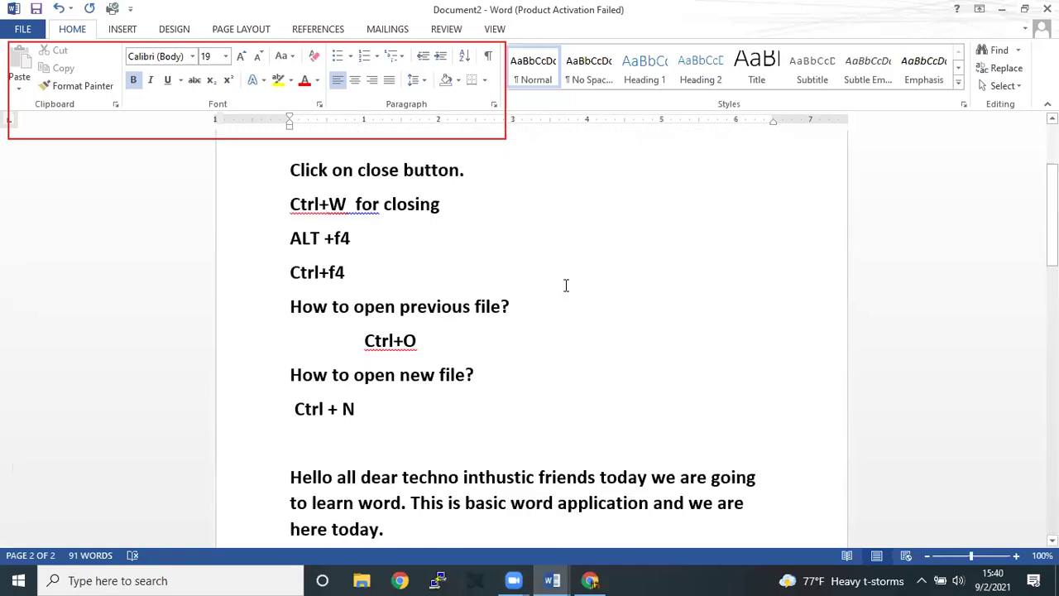
scroll(566, 285, down, 2)
scroll(567, 286, down, 4)
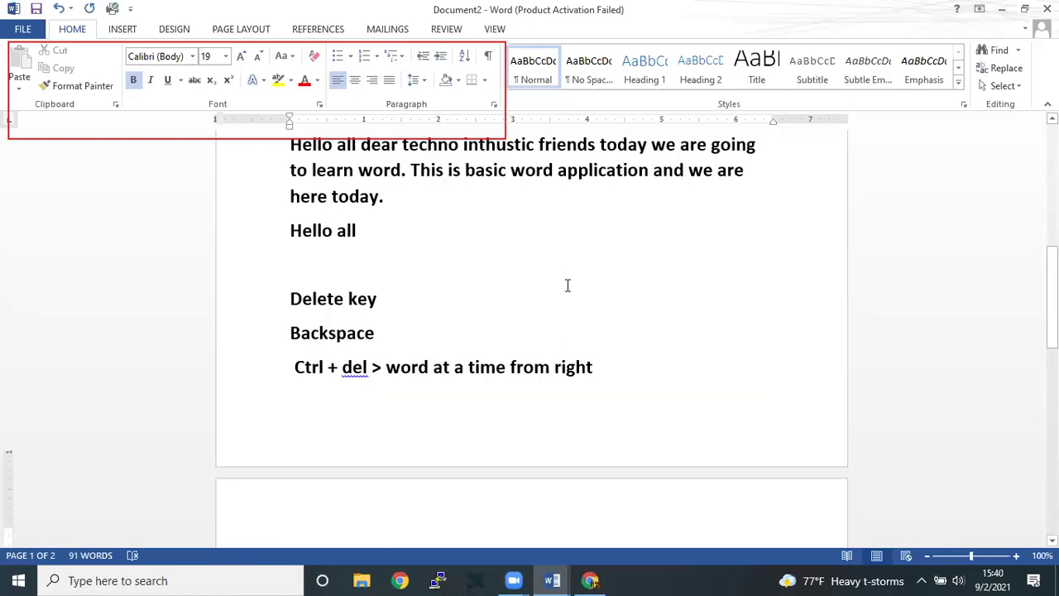
scroll(569, 285, down, 10)
scroll(573, 286, down, 7)
scroll(575, 287, up, 1)
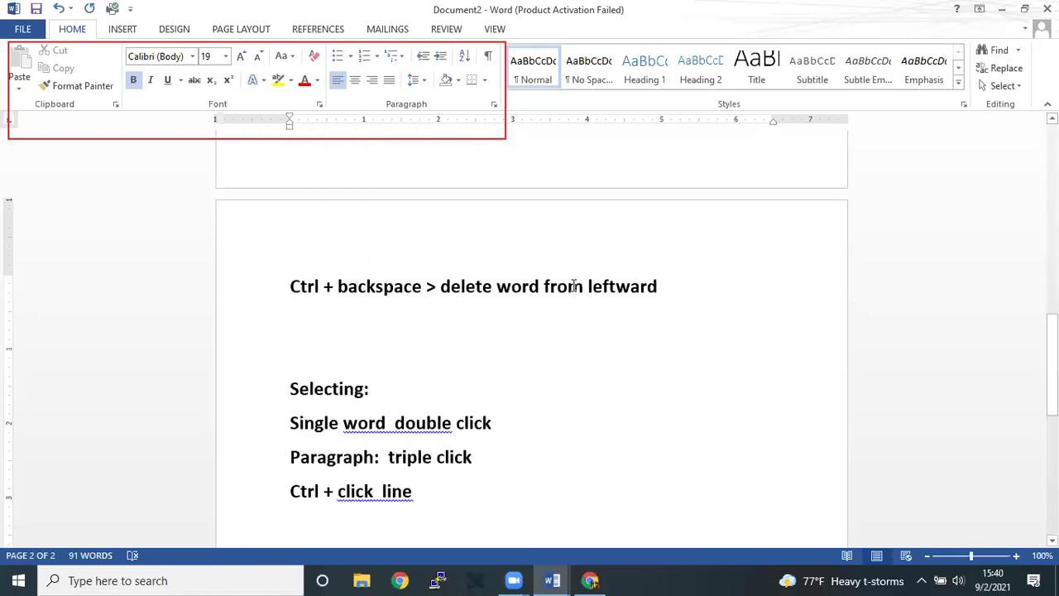
Step: Select and cut all the notes, then paste them back repeatedly so the document reaches seven pages
key(ctrl+a)
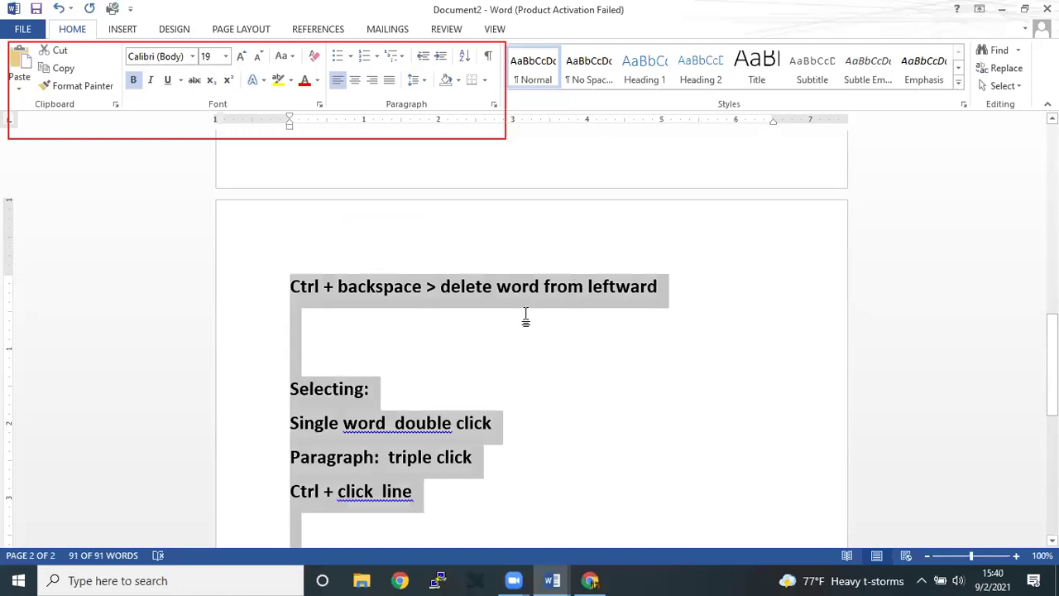
scroll(417, 364, down, 10)
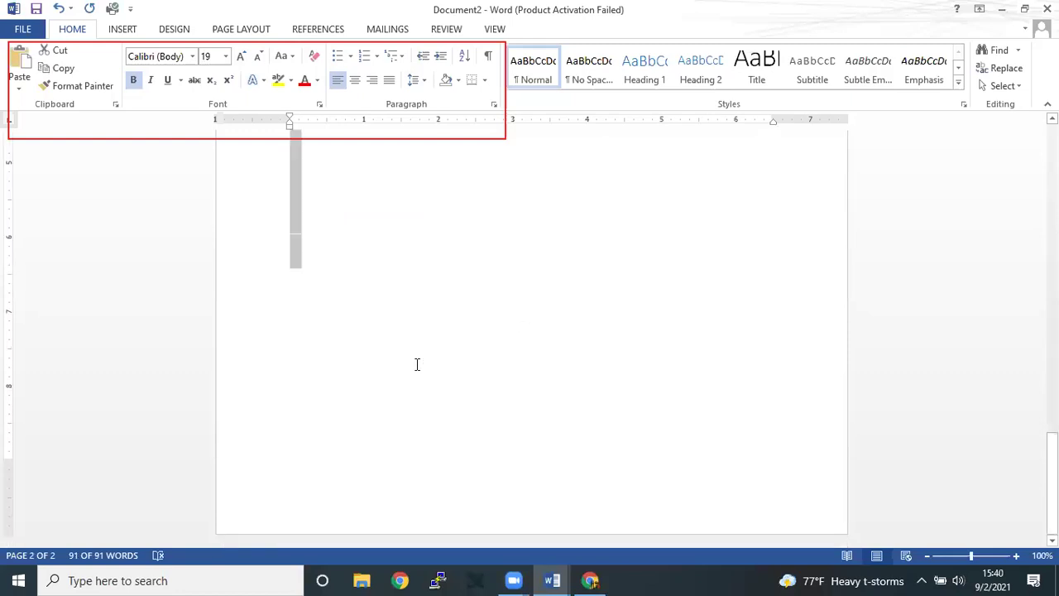
key(ctrl+x)
key(ctrl+v)
key(ctrl+v)
key(ctrl+v)
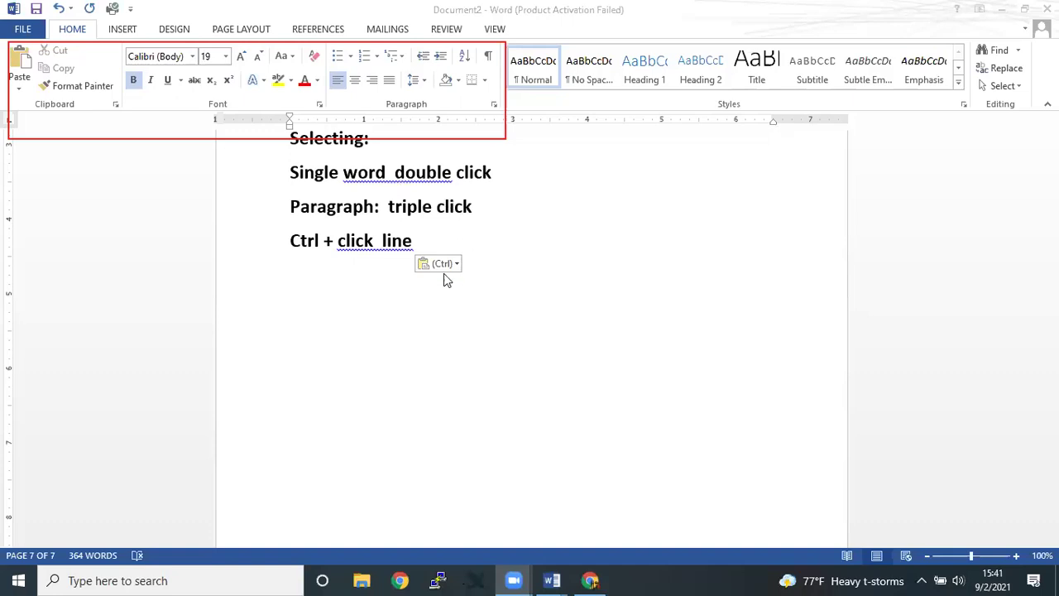
Step: Place the cursor below the notes and add a new empty line
click(554, 341)
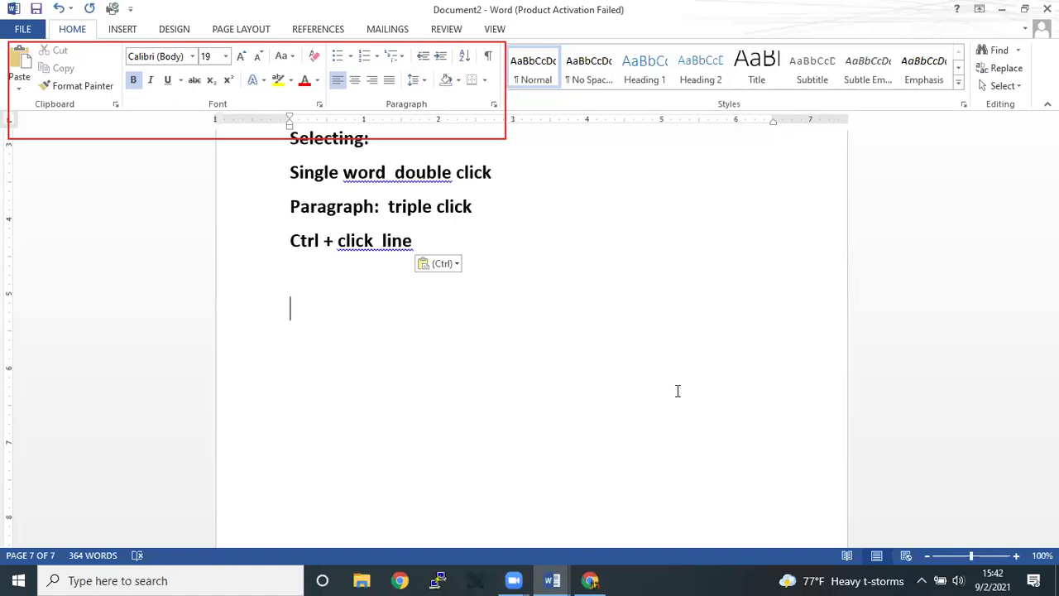
scroll(677, 389, up, 1)
scroll(676, 387, up, 2)
scroll(675, 386, up, 1)
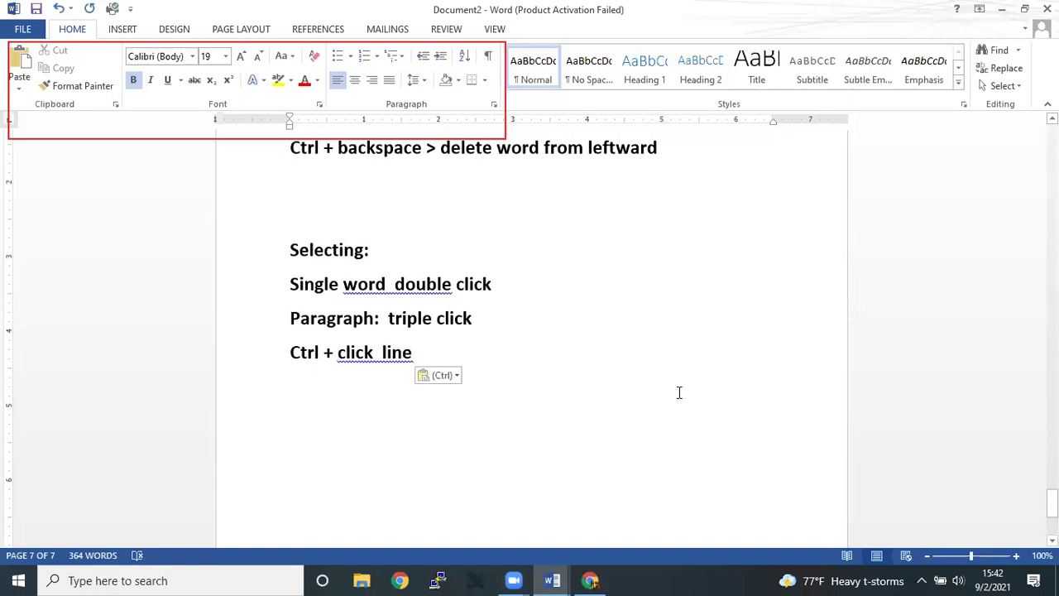
key(Return)
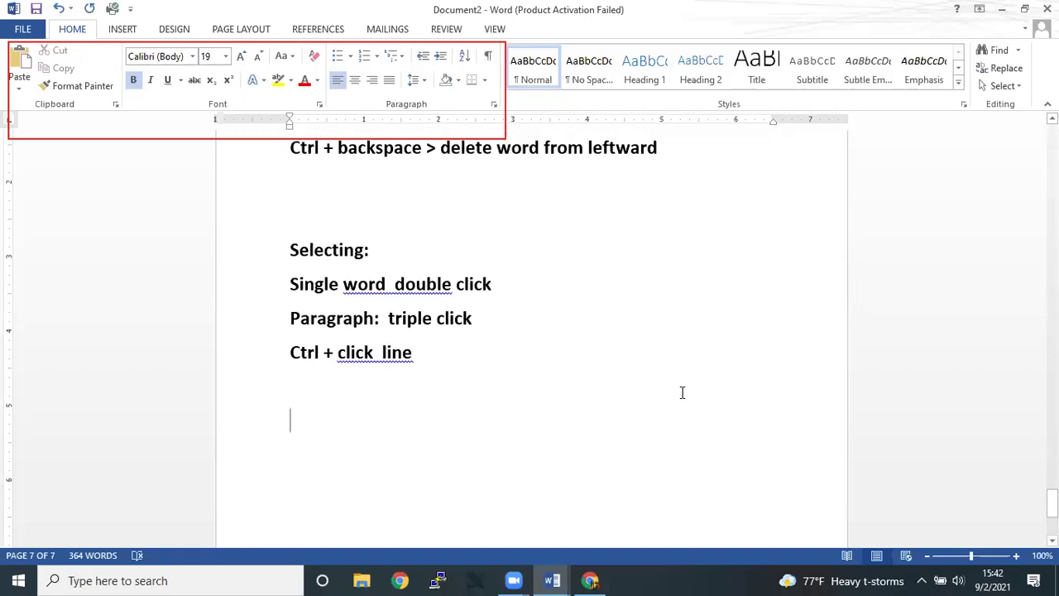
scroll(682, 392, up, 2)
scroll(682, 392, up, 2)
scroll(682, 392, up, 1)
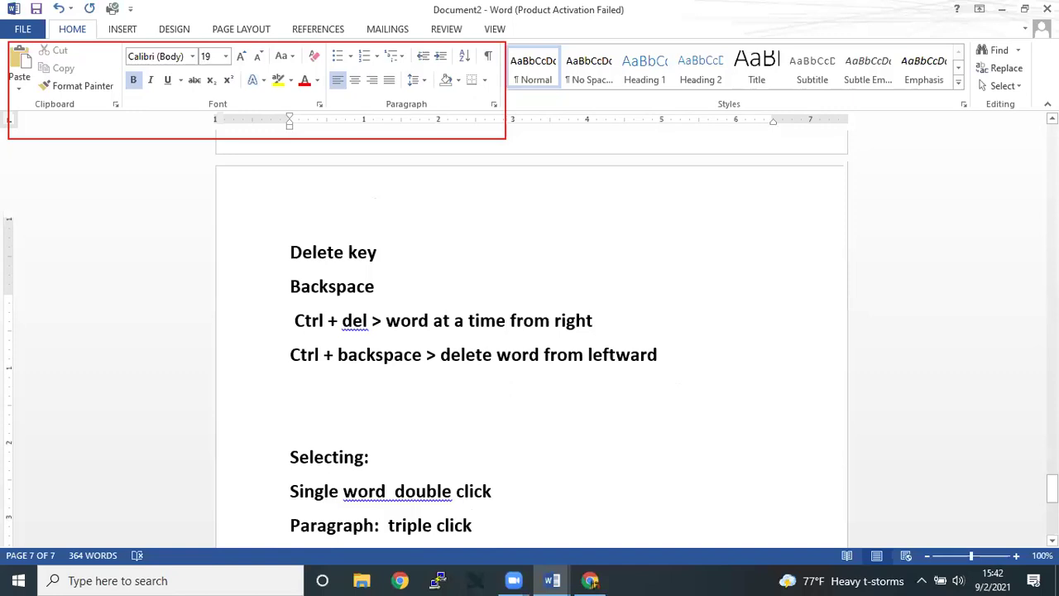
scroll(682, 392, up, 3)
scroll(682, 392, up, 2)
scroll(682, 392, up, 5)
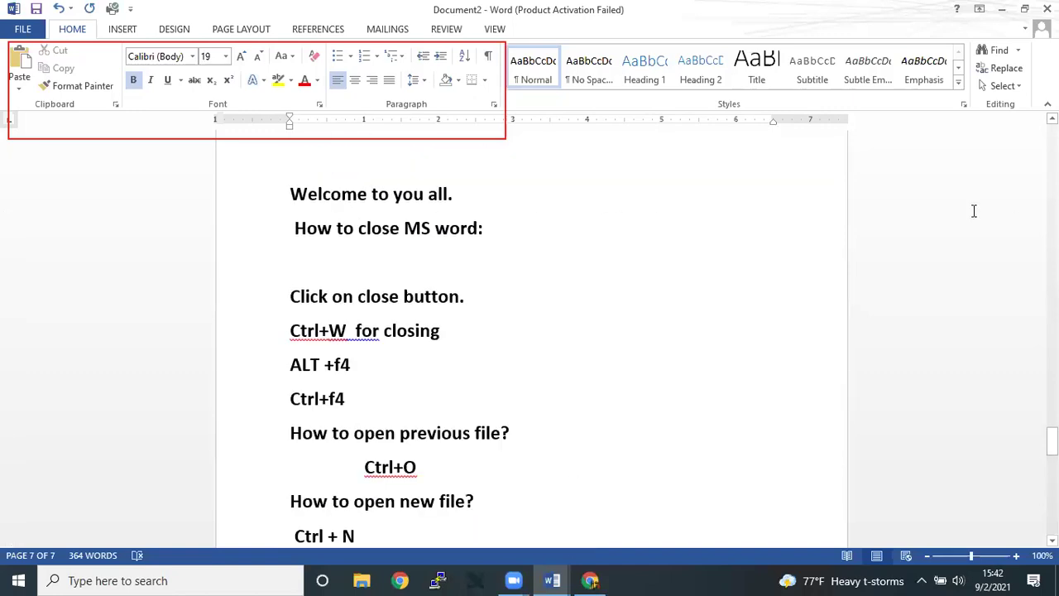
scroll(738, 311, up, 15)
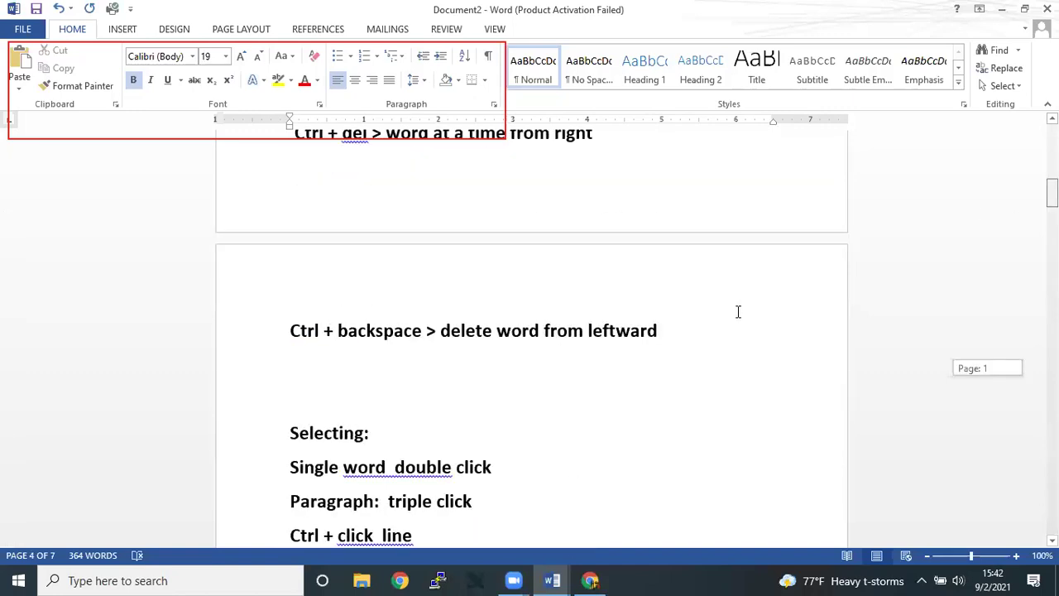
scroll(738, 311, down, 1)
scroll(757, 330, up, 8)
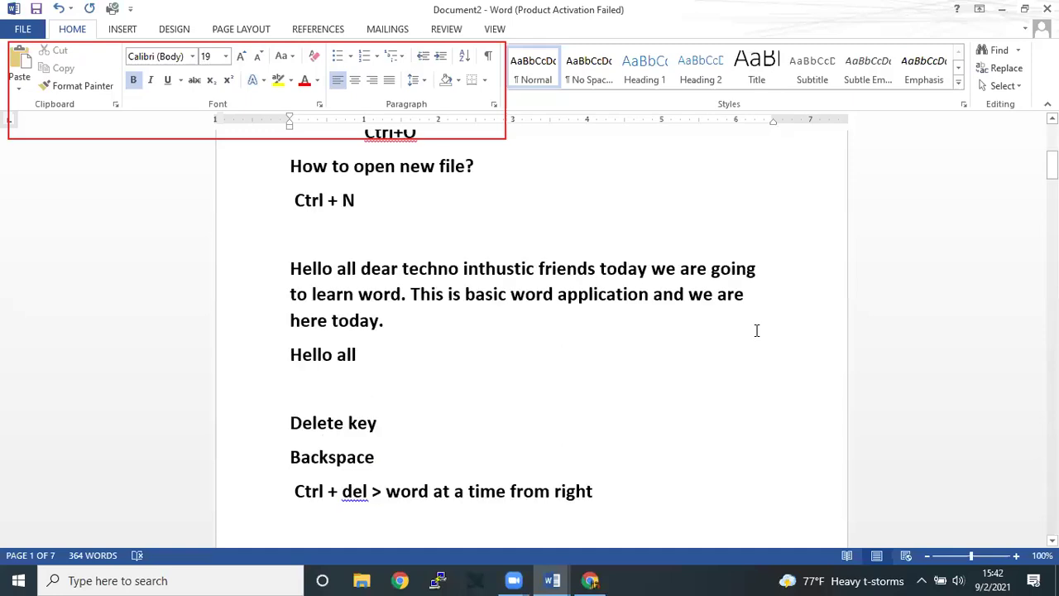
scroll(756, 330, up, 9)
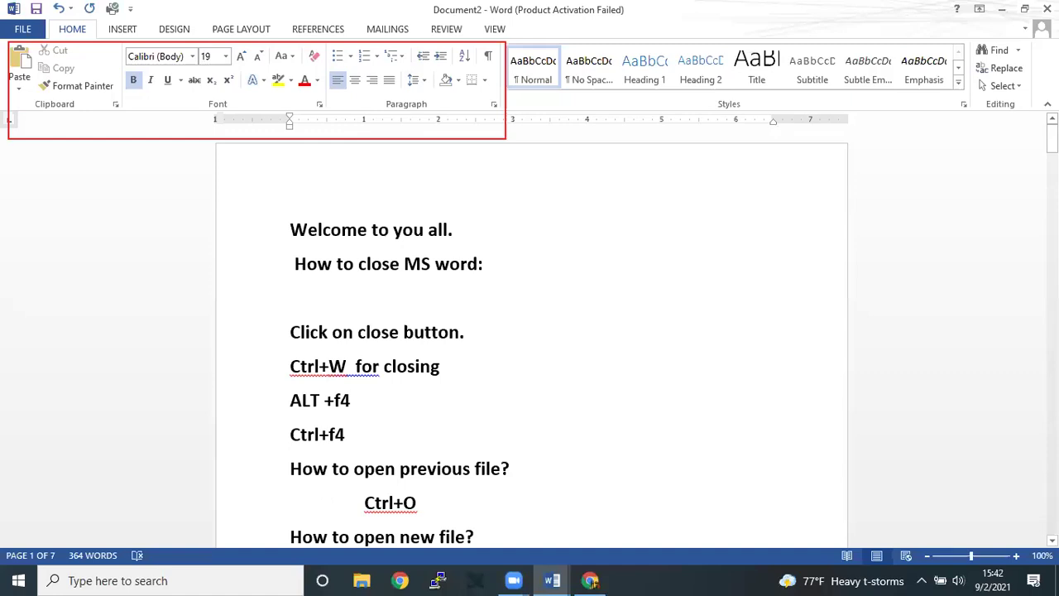
mouse_move(1051, 141)
mouse_down()
mouse_move(1051, 193)
mouse_move(1052, 183)
mouse_move(964, 223)
mouse_up()
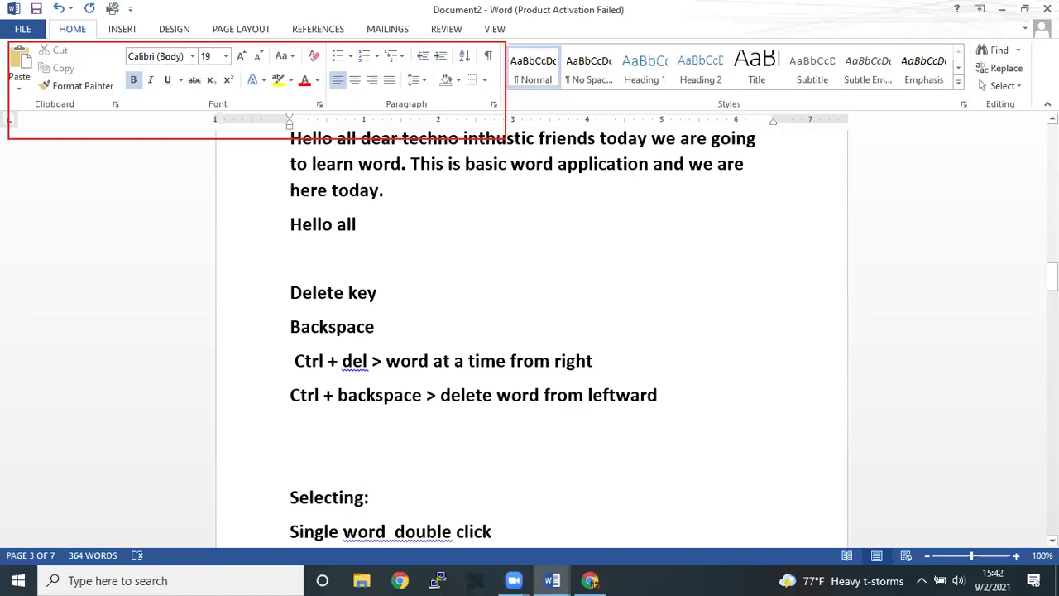
scroll(931, 235, down, 5)
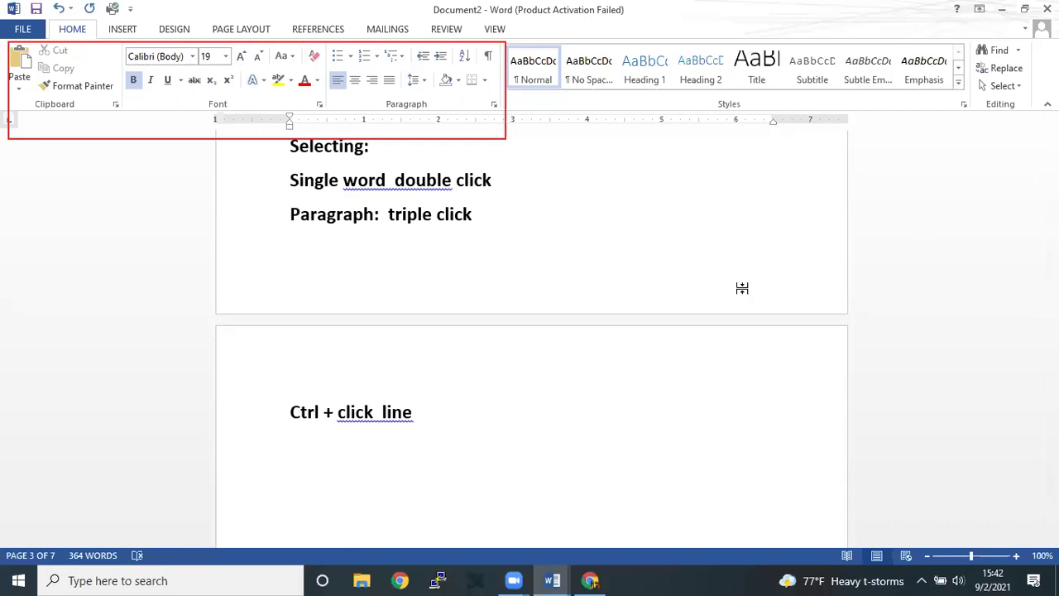
scroll(478, 261, down, 2)
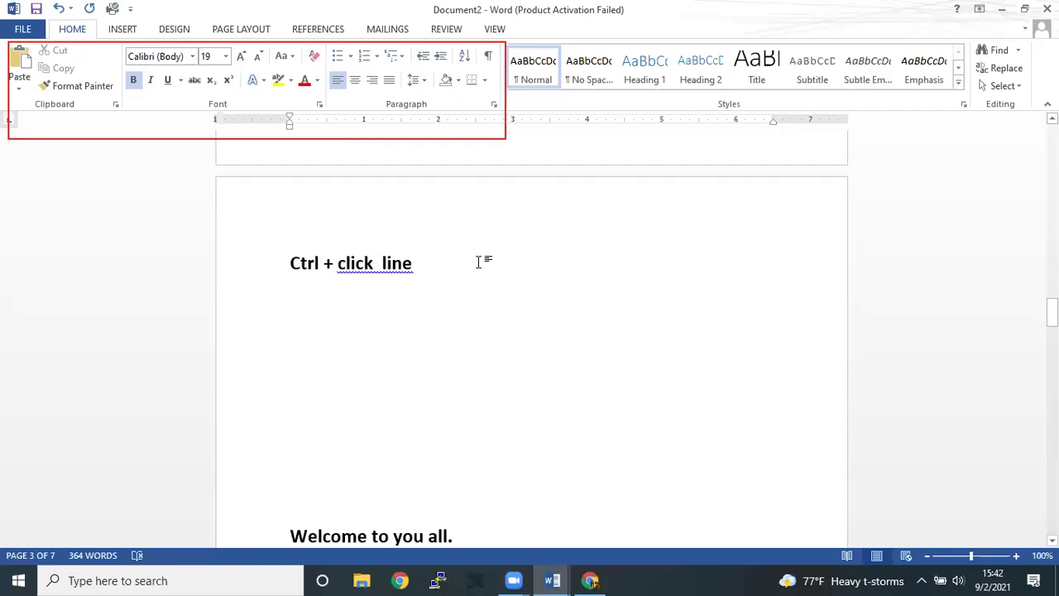
Step: Add more blank lines after the final 'Ctrl + click line' note
click(479, 262)
key(Return)
key(Return)
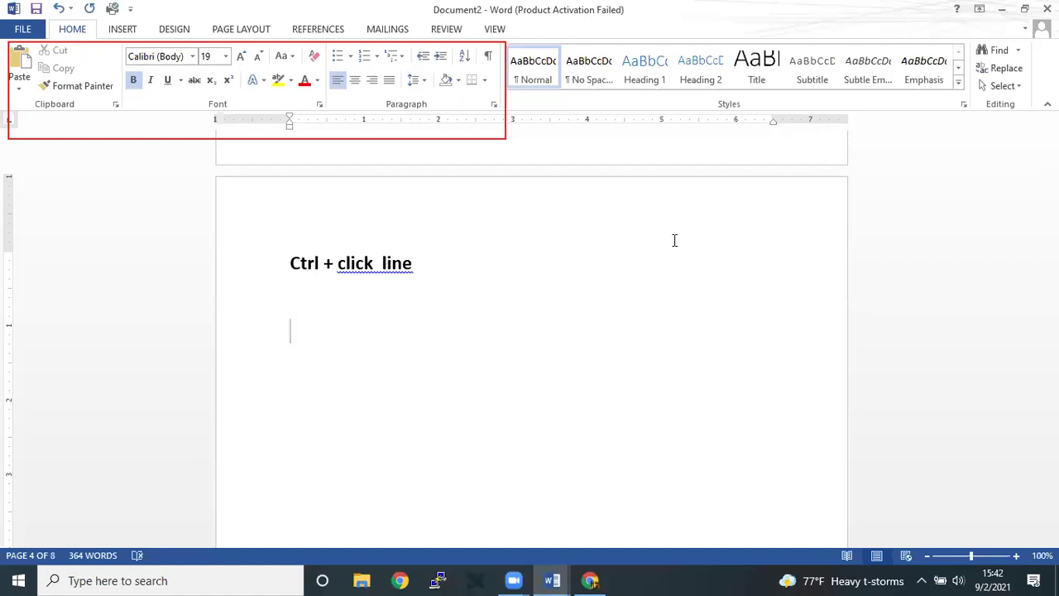
mouse_move(1051, 288)
mouse_down()
mouse_move(1052, 149)
mouse_move(1052, 296)
mouse_up()
scroll(518, 295, down, 5)
scroll(517, 295, down, 5)
scroll(518, 296, down, 5)
scroll(524, 291, down, 5)
scroll(524, 291, down, 1)
scroll(524, 291, down, 3)
scroll(528, 291, down, 3)
scroll(532, 291, down, 5)
scroll(532, 291, down, 4)
scroll(534, 290, up, 1)
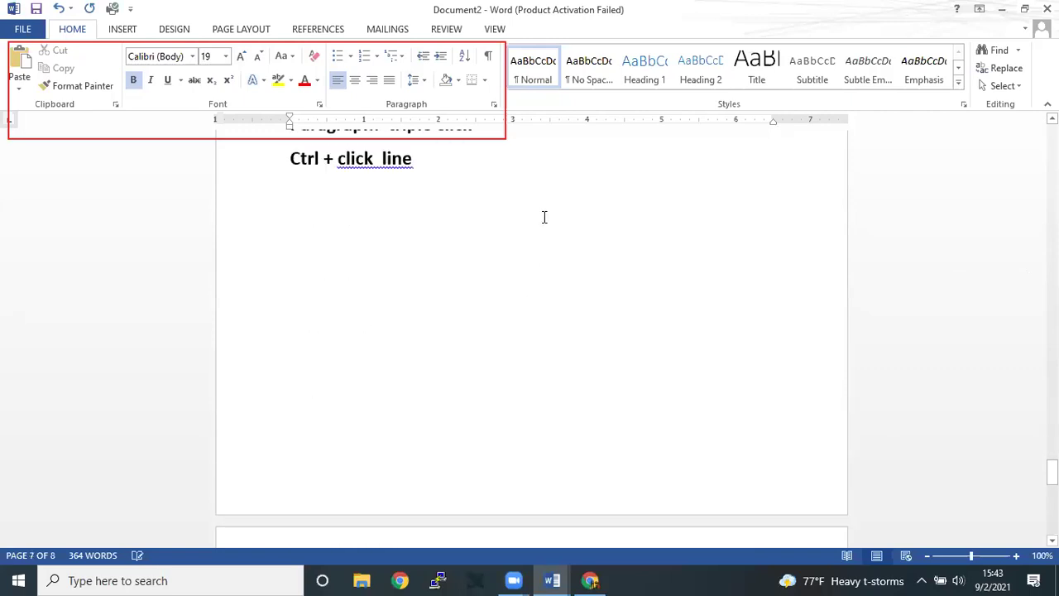
scroll(543, 217, down, 1)
scroll(544, 216, up, 2)
key(Return)
key(Return)
key(Return)
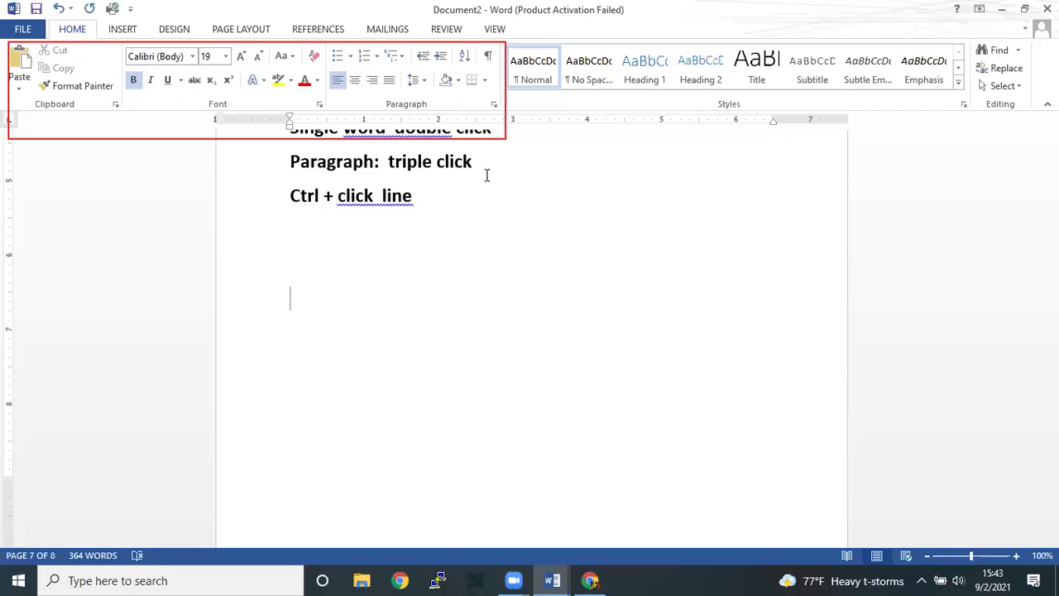
Step: At the document end, type the notes 'ctrl + home first page' and 'ctrl + end last'
key(ctrl+Home)
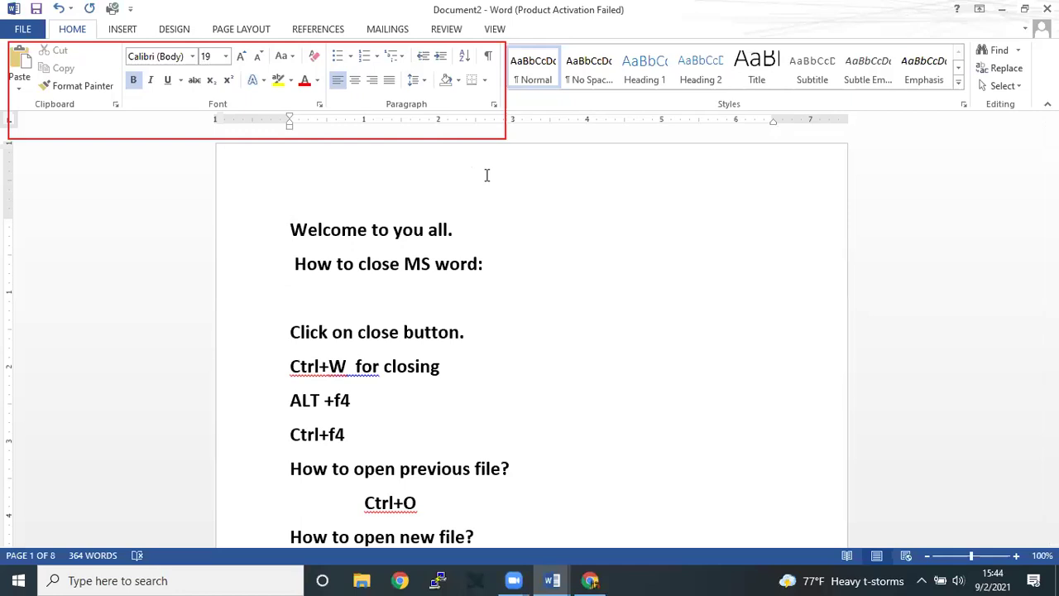
key(ctrl+End)
text(ct)
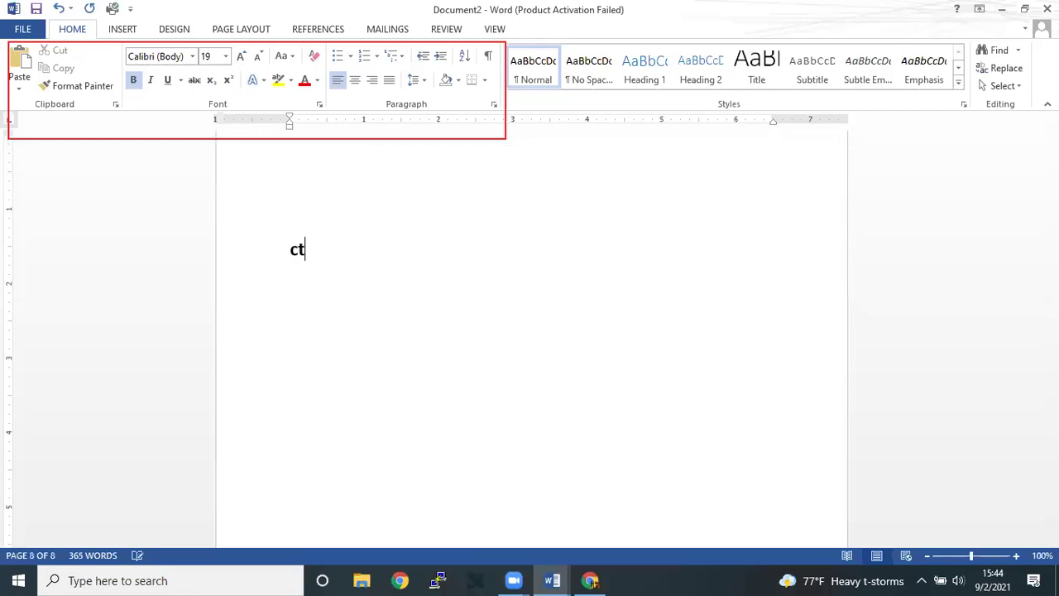
text(rl + hom)
text(e  first p)
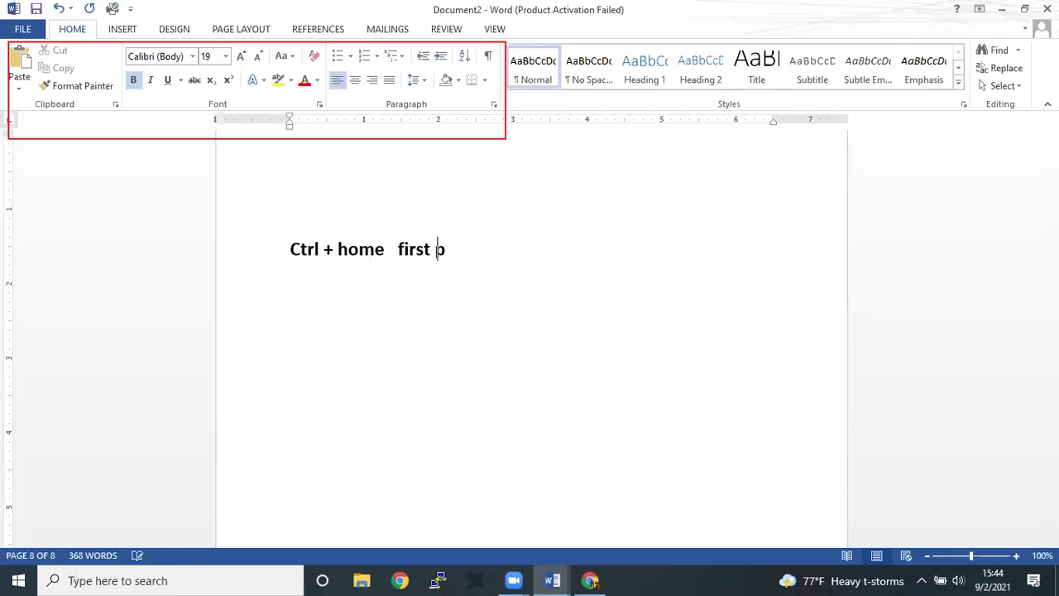
text(a)
text(ge)
key(Return)
text(ctrl )
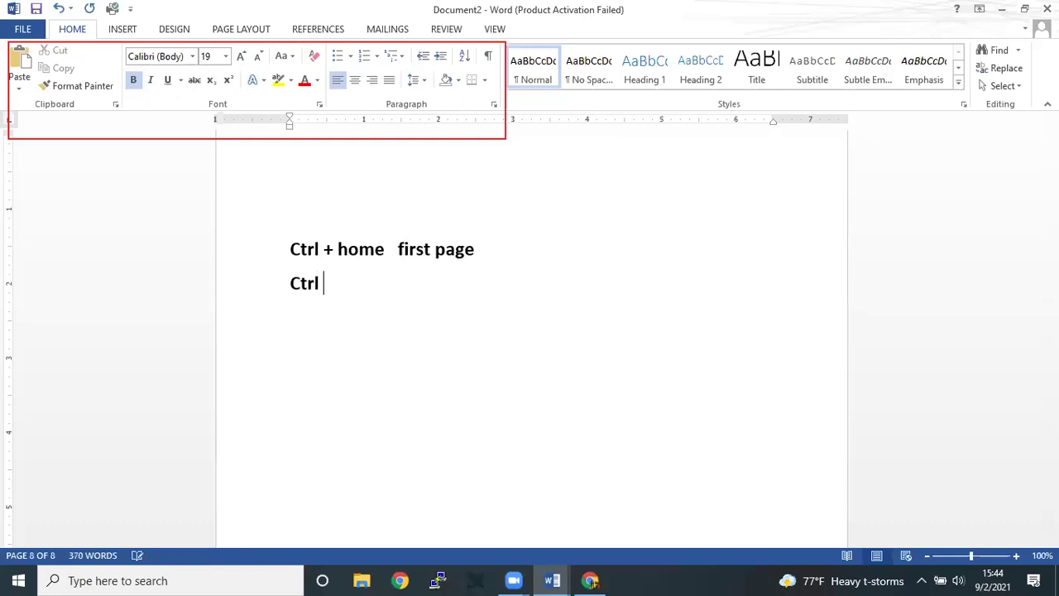
text(_end)
key(BackSpace)
key(BackSpace)
key(BackSpace)
text(+ end)
key(Tab)
text(last)
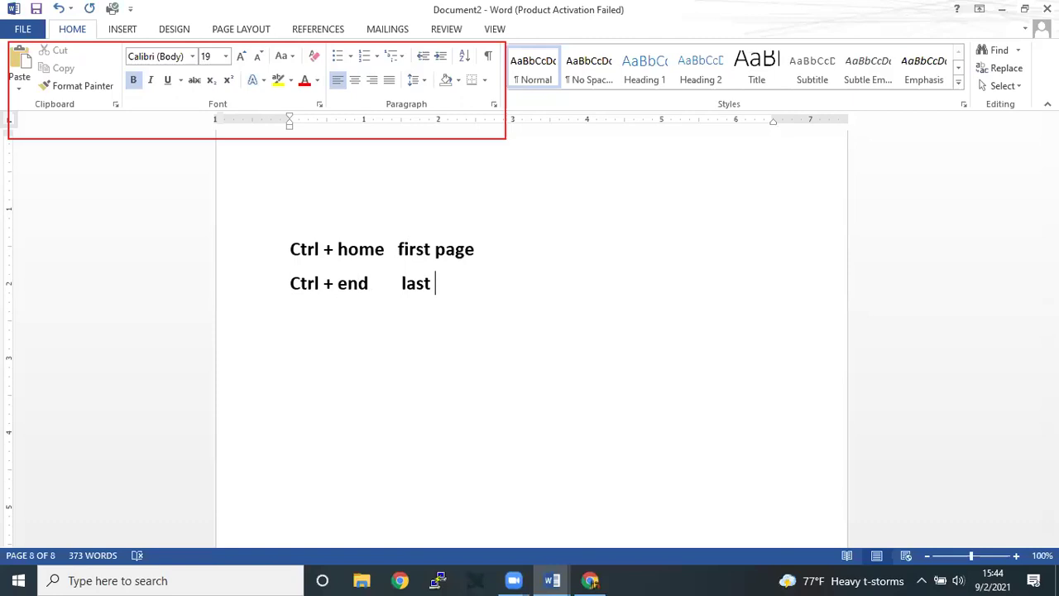
key(Return)
Step: Open Go To with Ctrl+G, close and reopen it, and jump to page 5
key(ctrl+g)
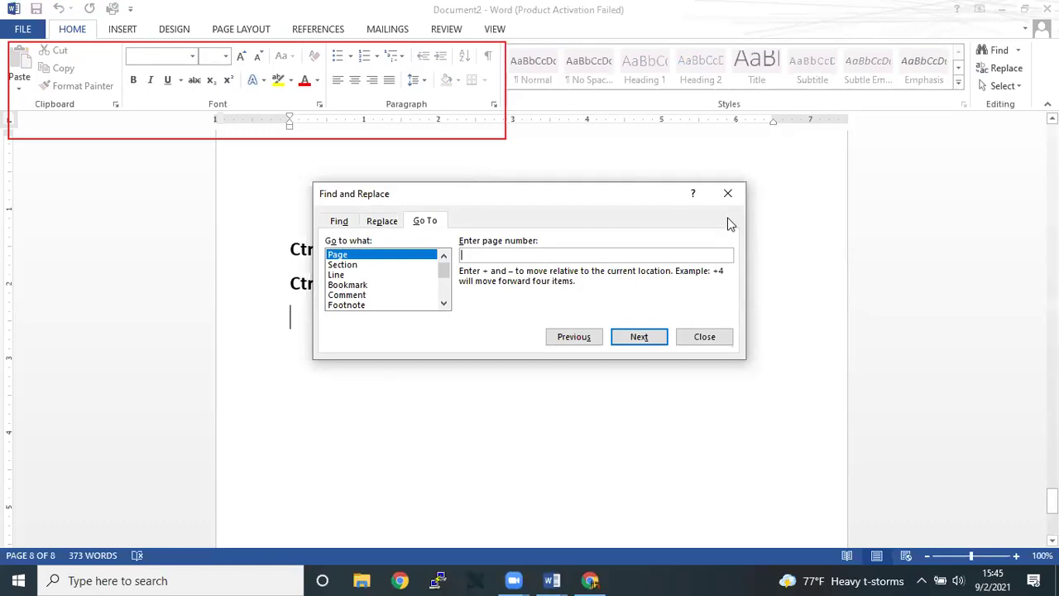
click(727, 192)
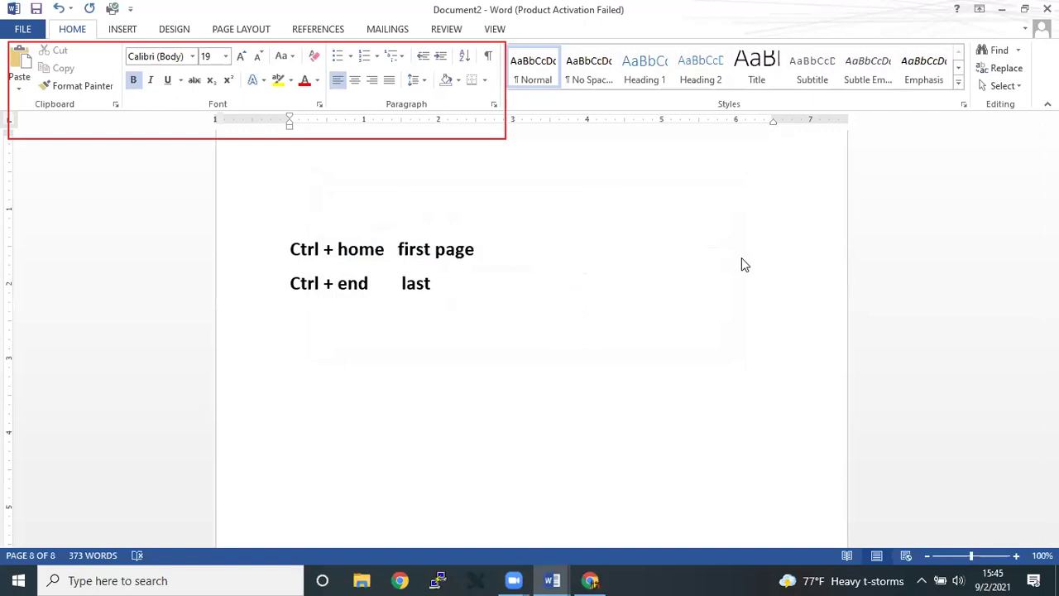
key(ctrl+g)
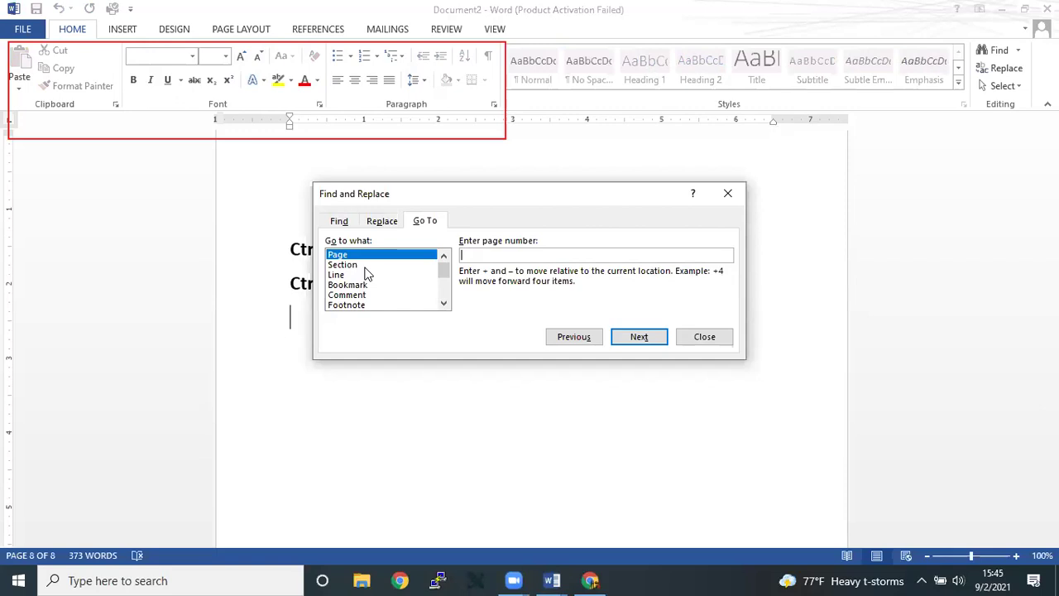
text(5)
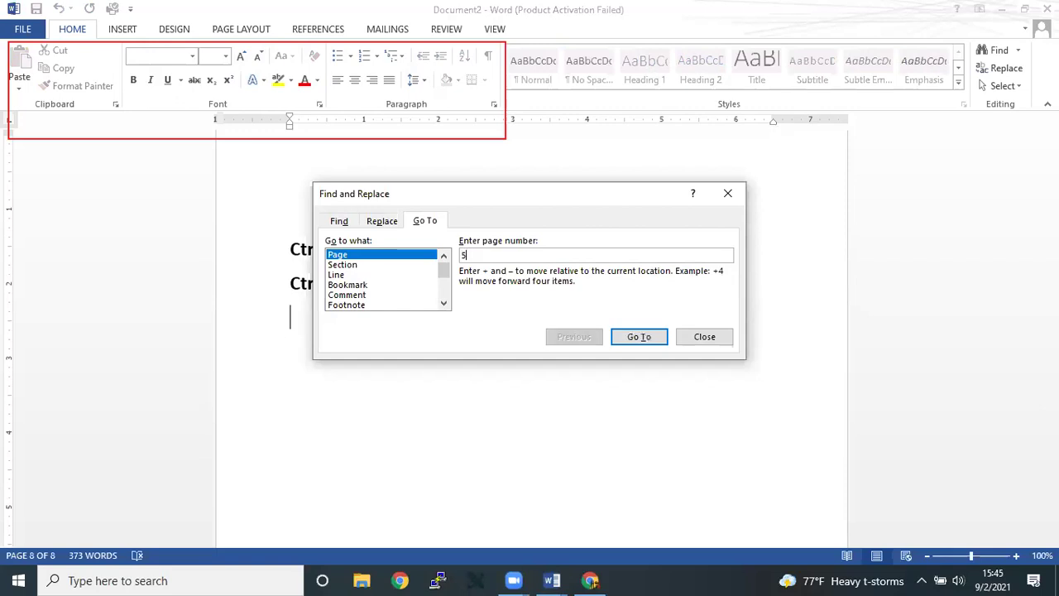
key(Return)
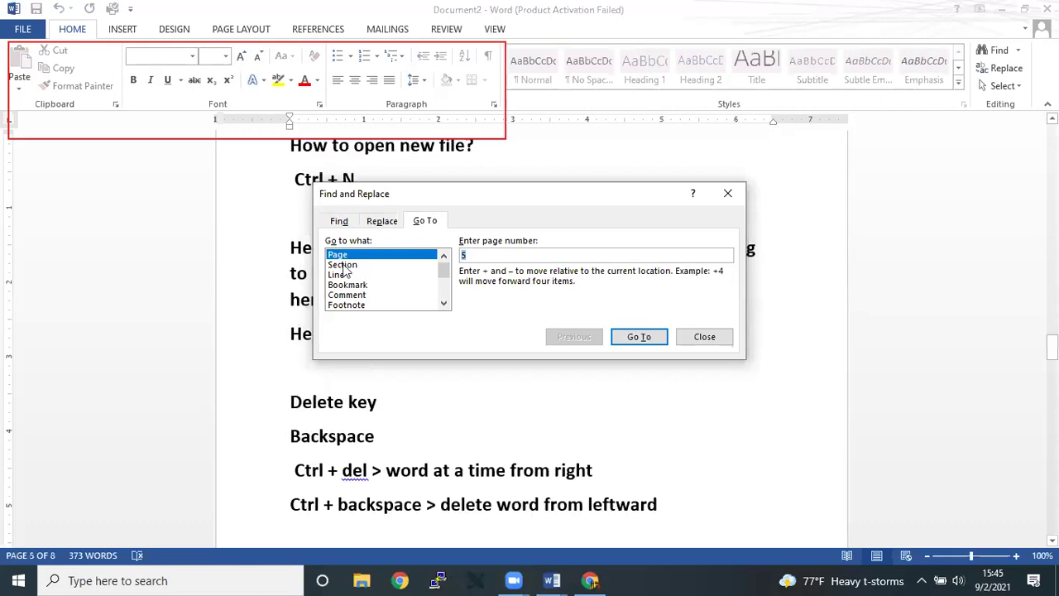
Step: Switch Go To to Line, jump to line 60, then close and reopen the window
click(343, 266)
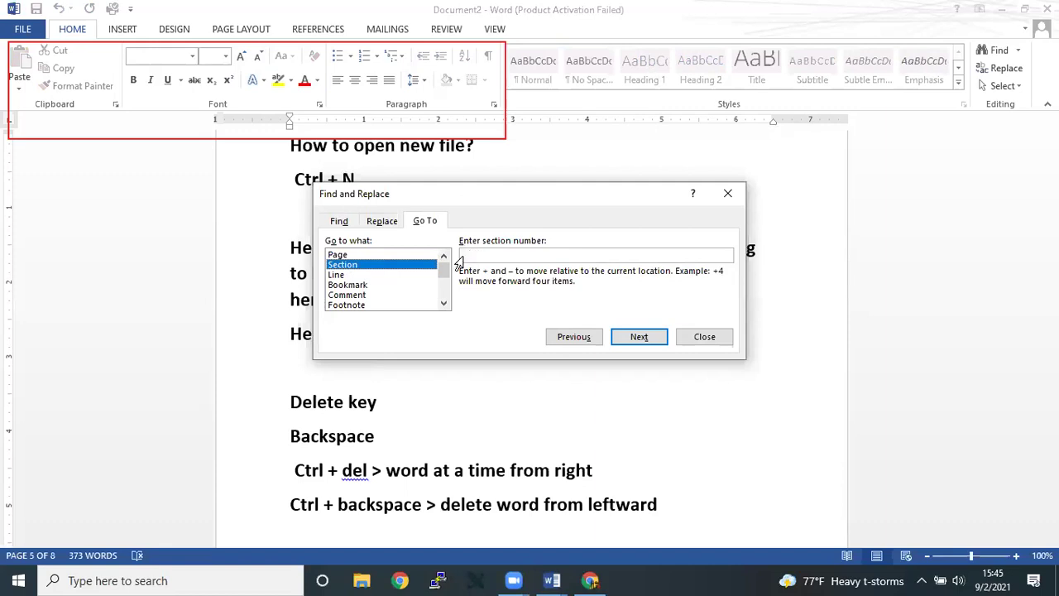
click(342, 276)
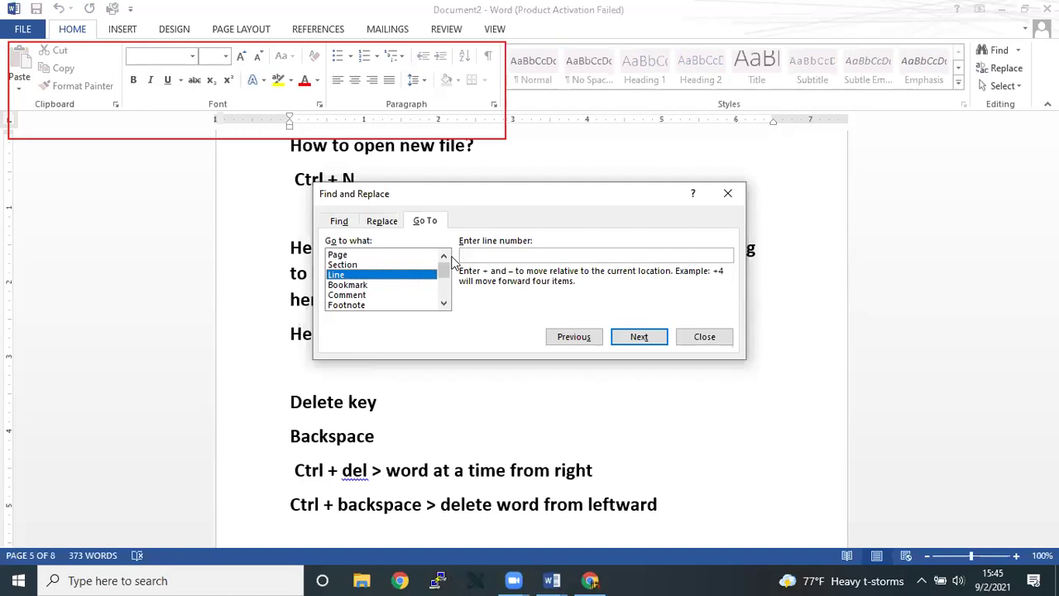
click(467, 251)
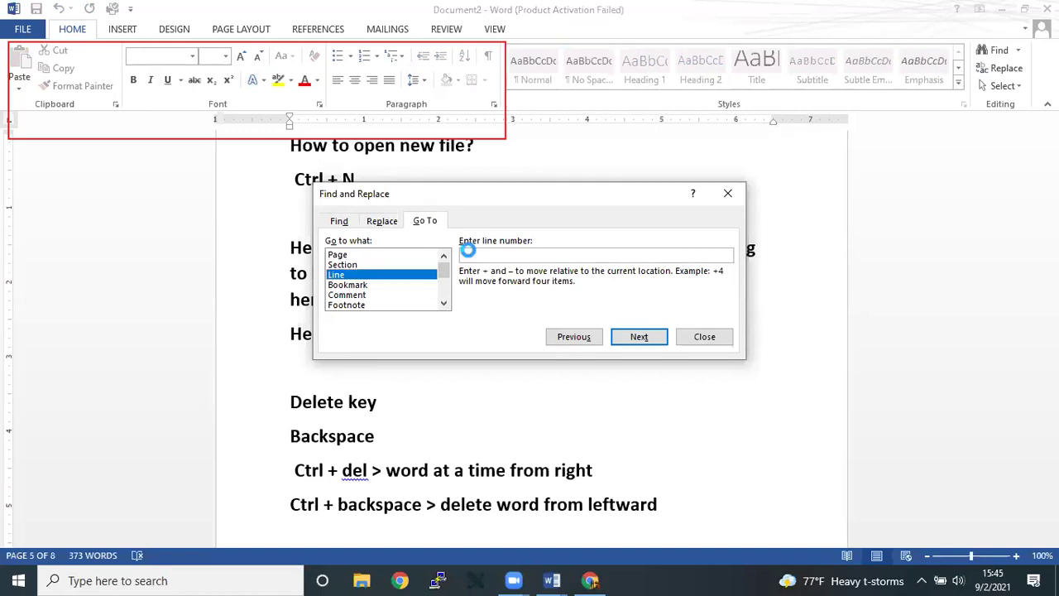
text(60)
key(Return)
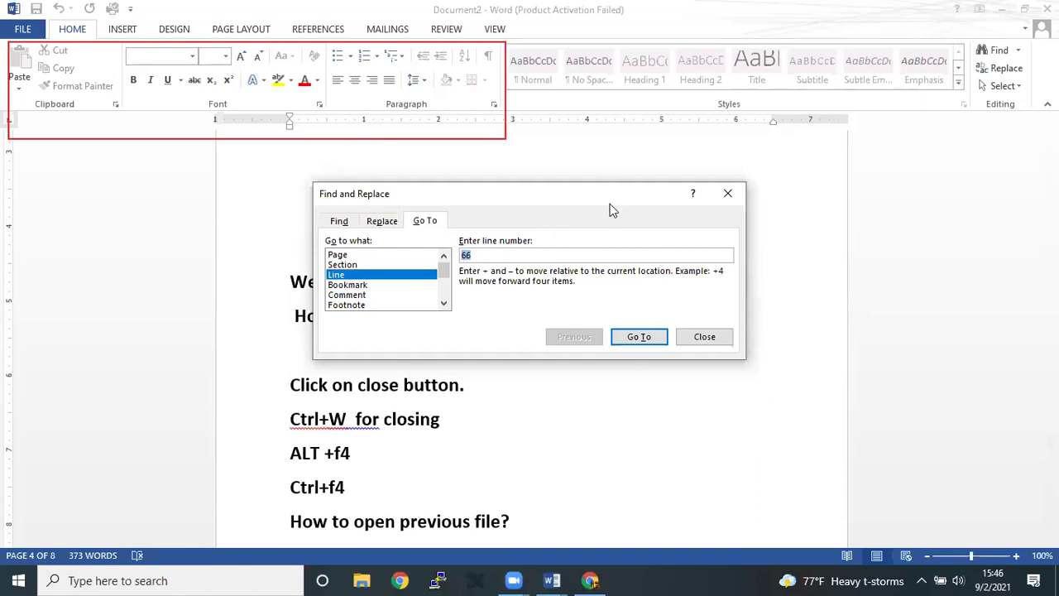
click(728, 196)
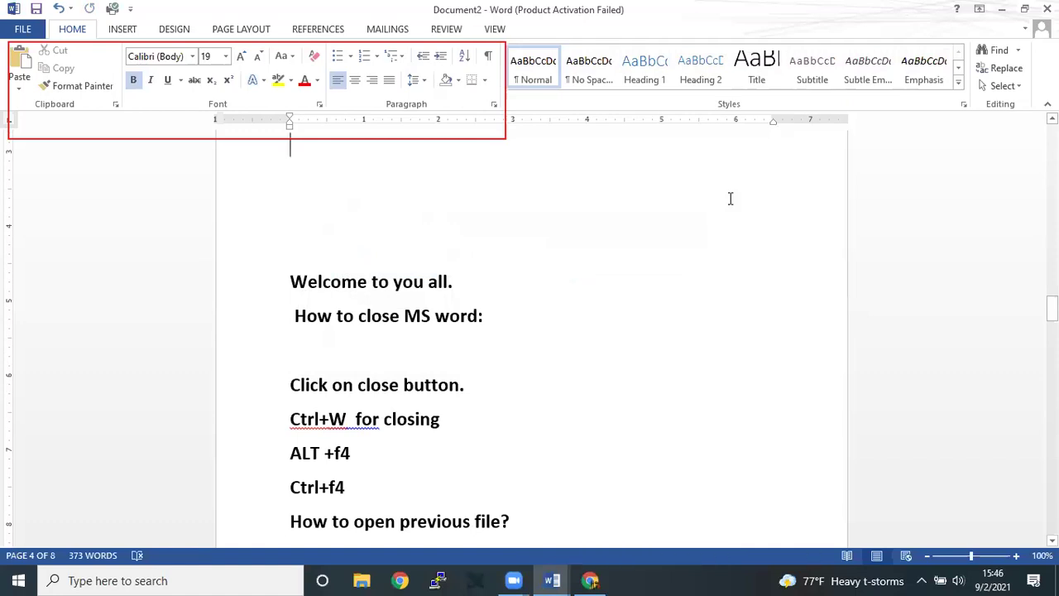
key(ctrl+g)
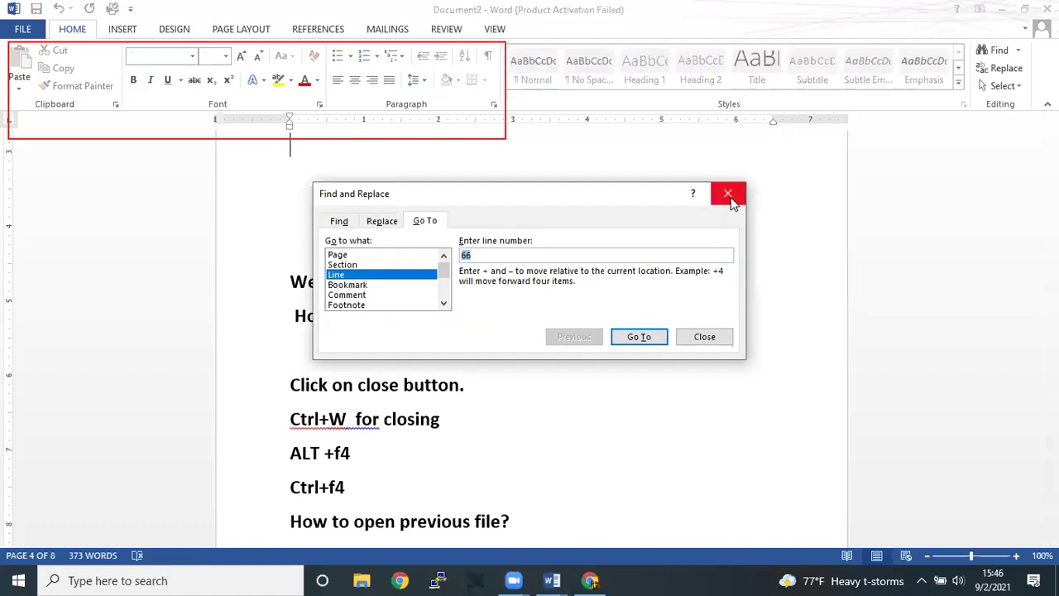
Step: Close the Go To window, jump to the document end, and type the note 'ctrl + G'
key(Escape)
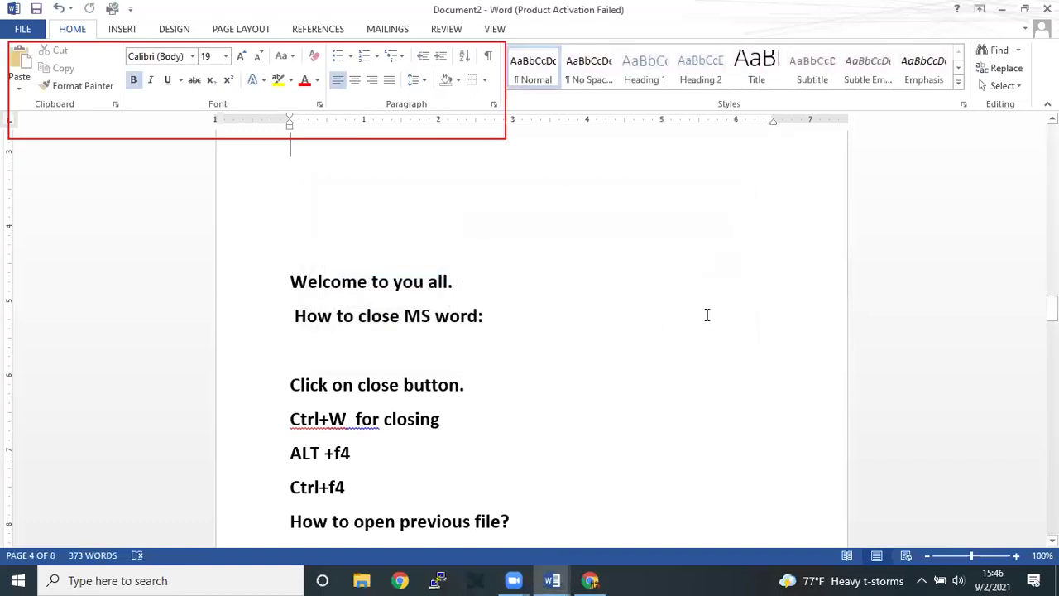
scroll(706, 315, down, 1)
scroll(940, 404, down, 3)
scroll(799, 406, down, 2)
scroll(790, 402, down, 1)
scroll(785, 402, down, 3)
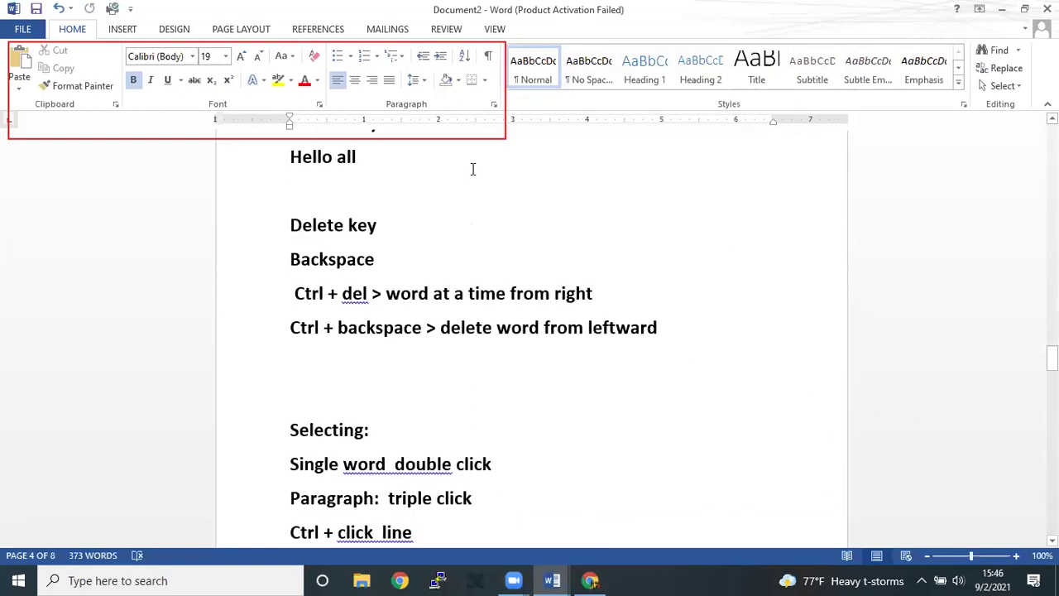
key(ctrl+End)
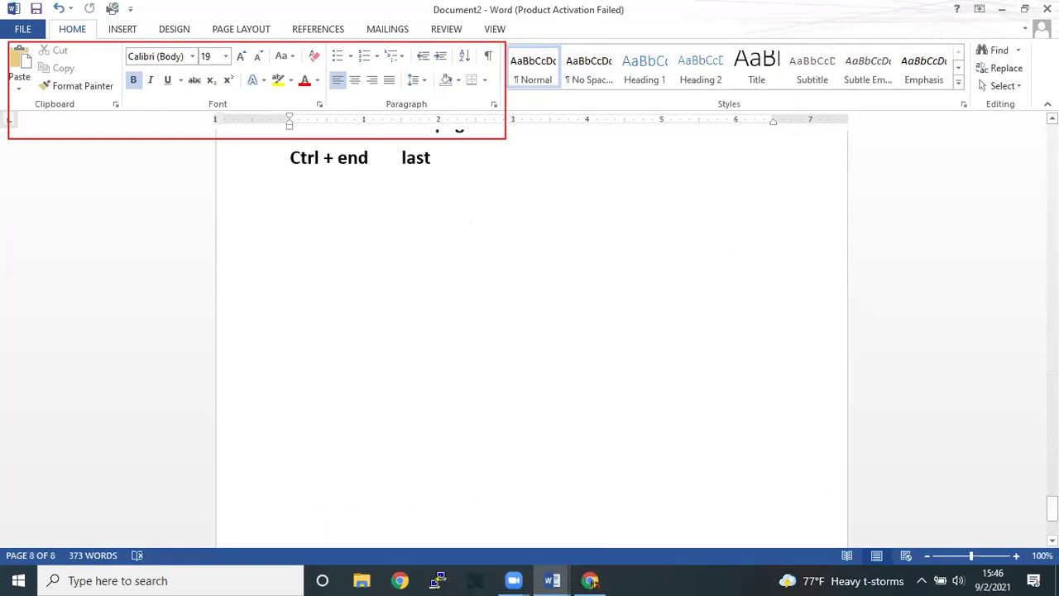
text(ctrl + )
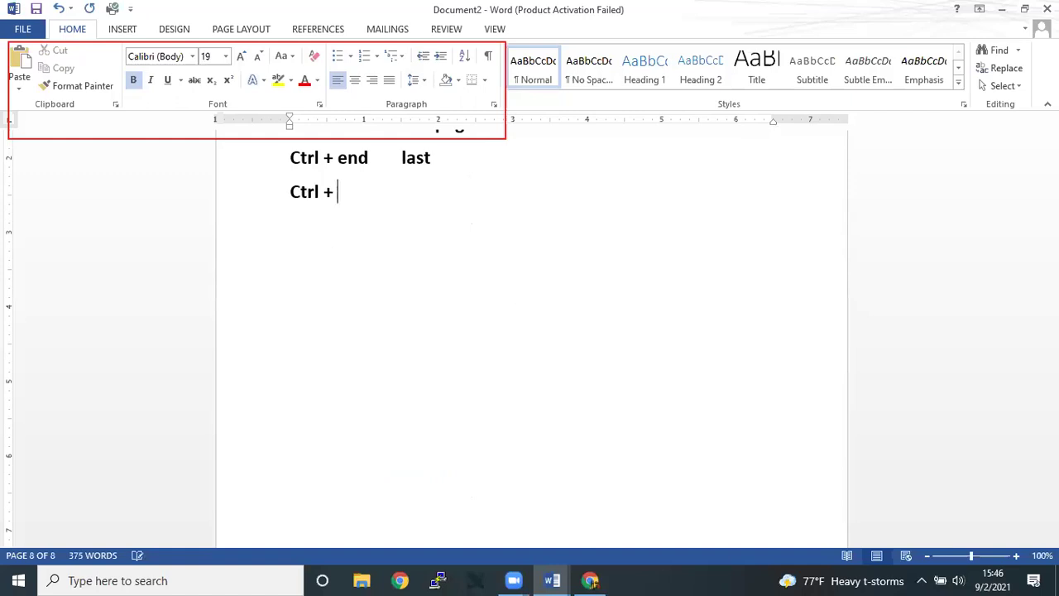
text(G)
Step: Reopen Go To and cycle the targets: Page, Section, Line, Bookmark, Comment, Footnote
key(ctrl+g)
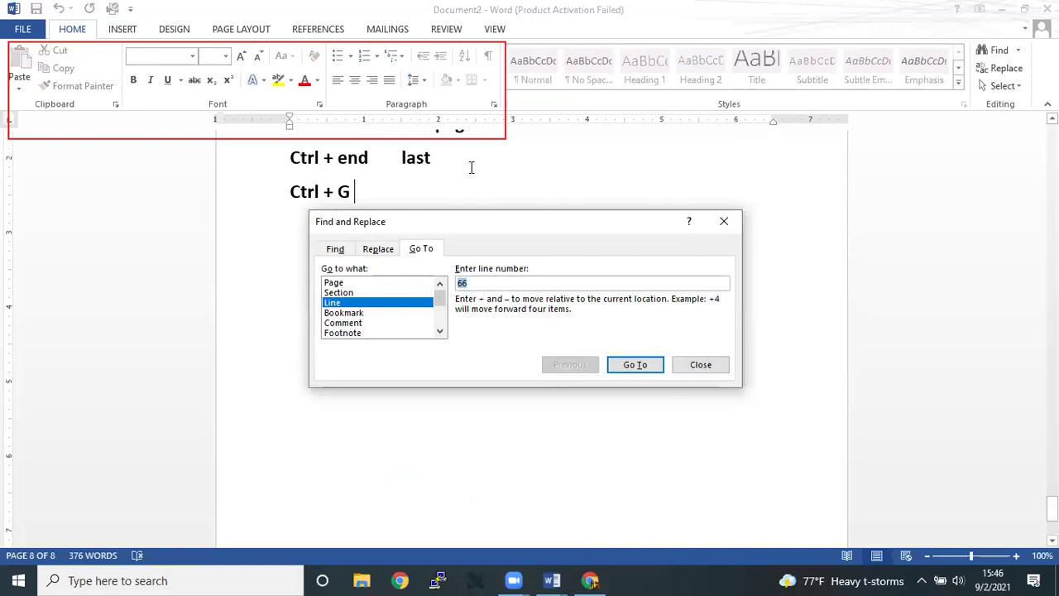
click(332, 282)
click(334, 293)
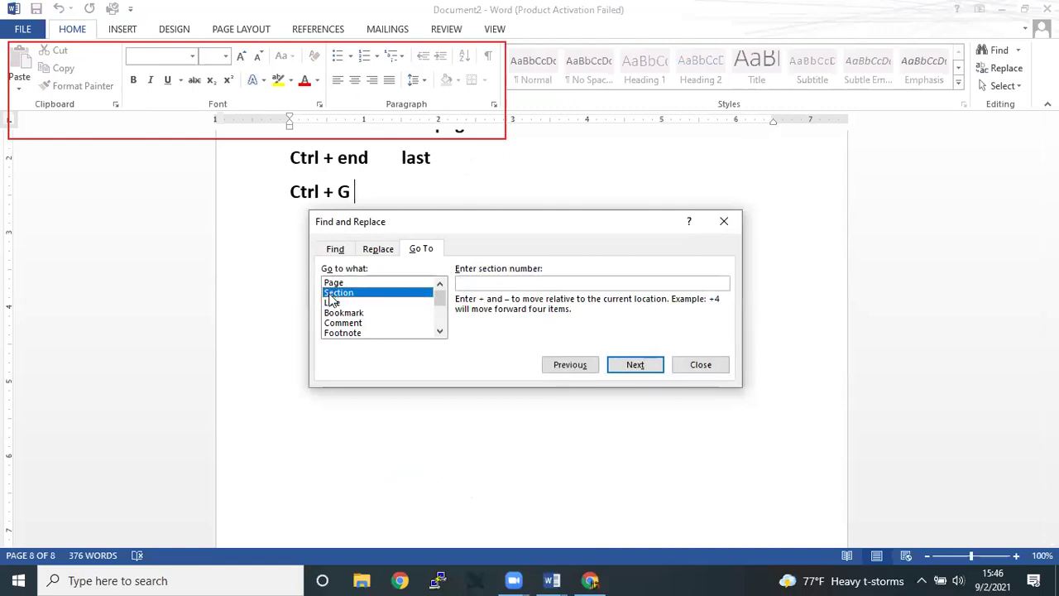
click(335, 302)
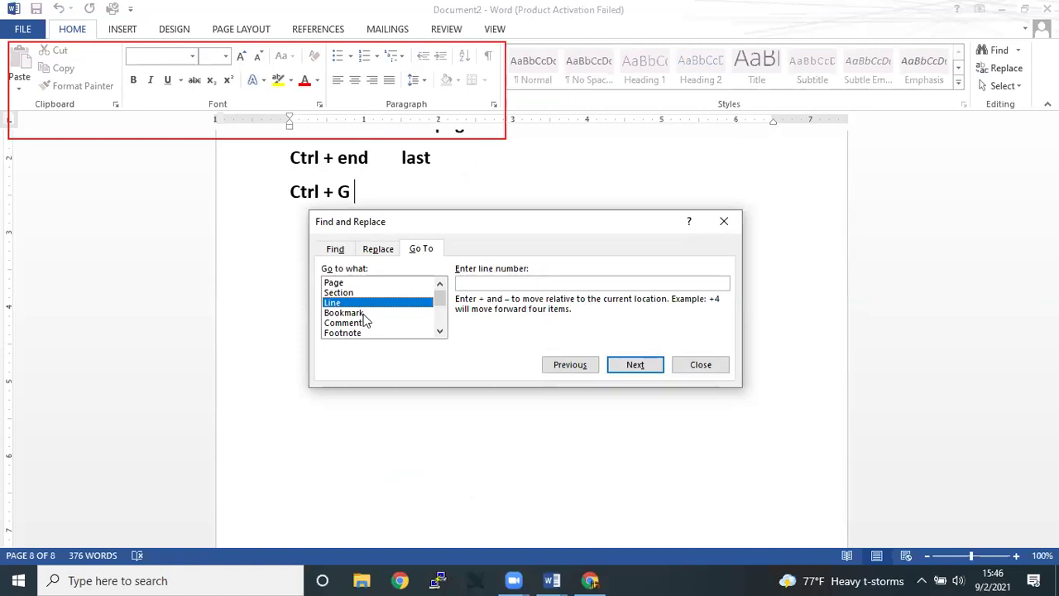
click(362, 314)
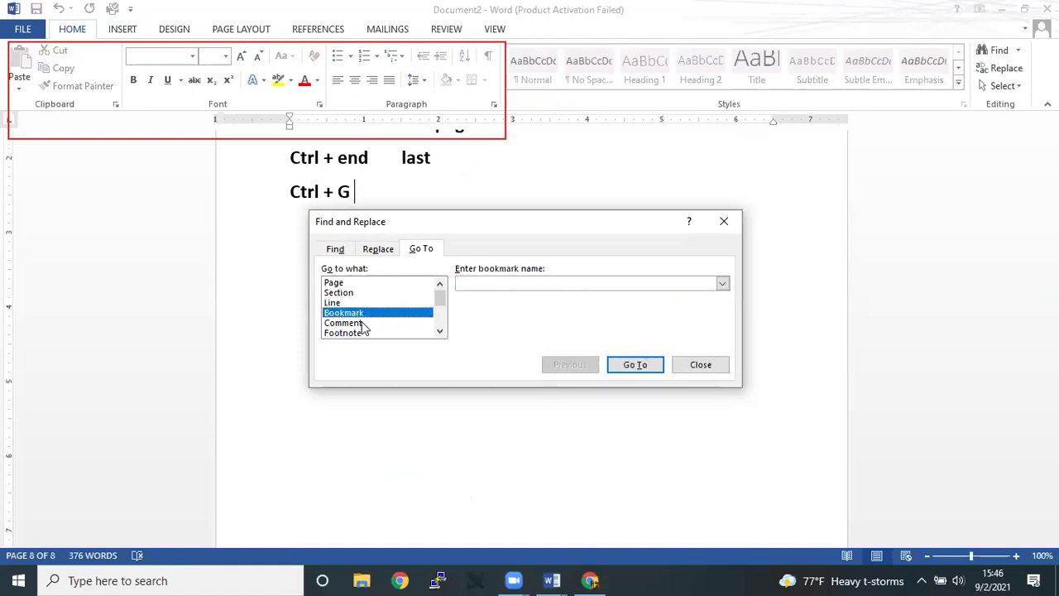
click(363, 325)
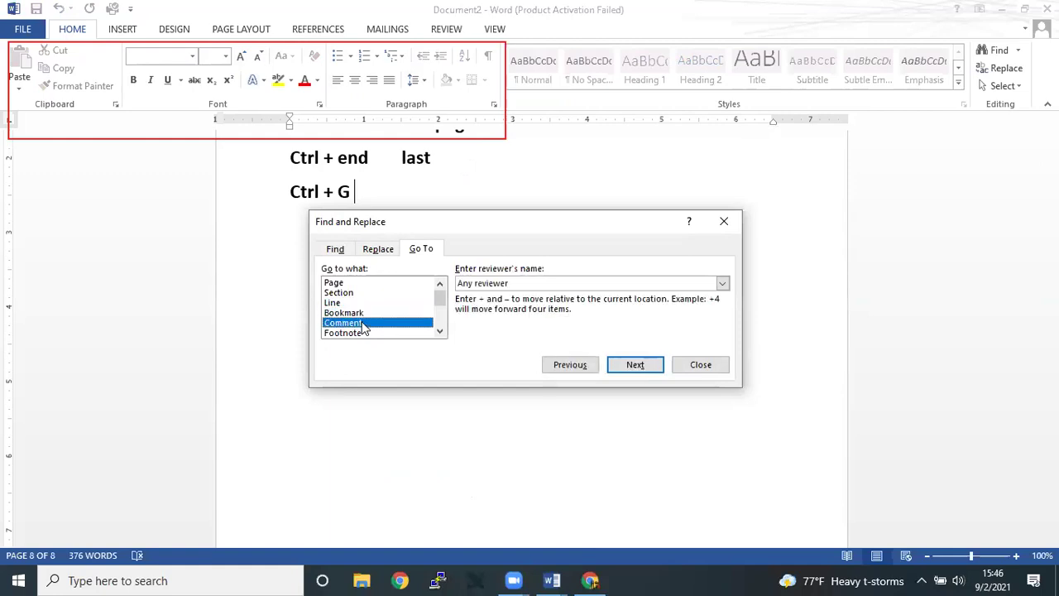
click(374, 334)
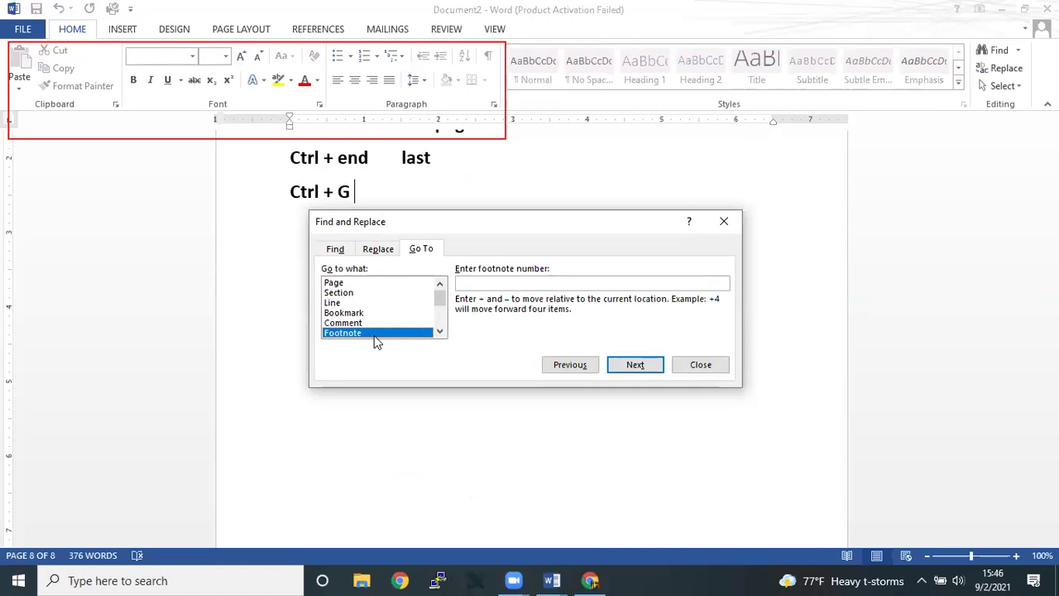
Step: Look at the Replace and Find tabs, then close the Find and Replace window
click(377, 249)
click(335, 250)
click(370, 252)
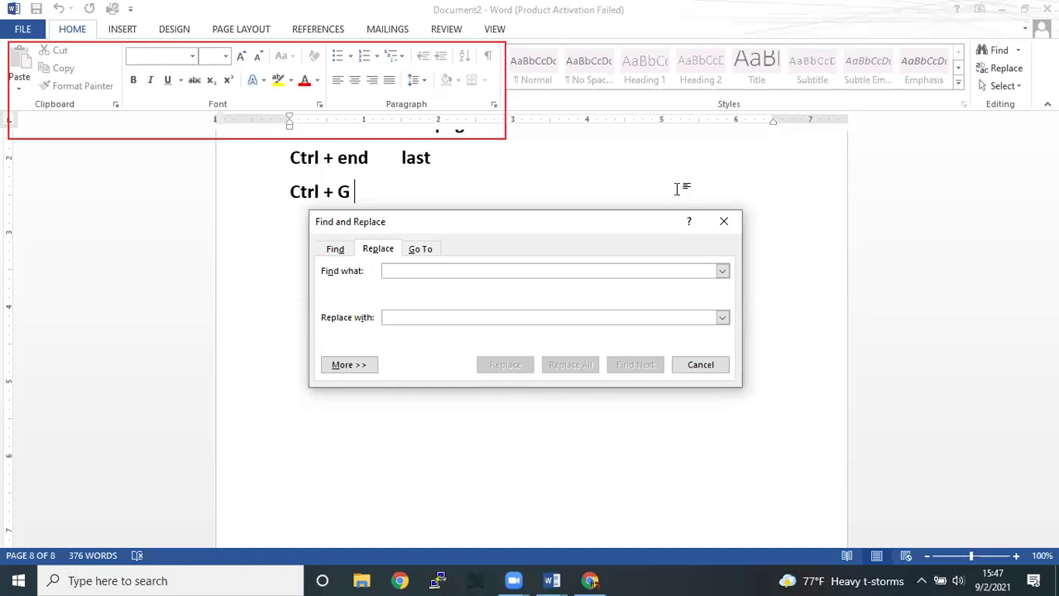
click(723, 221)
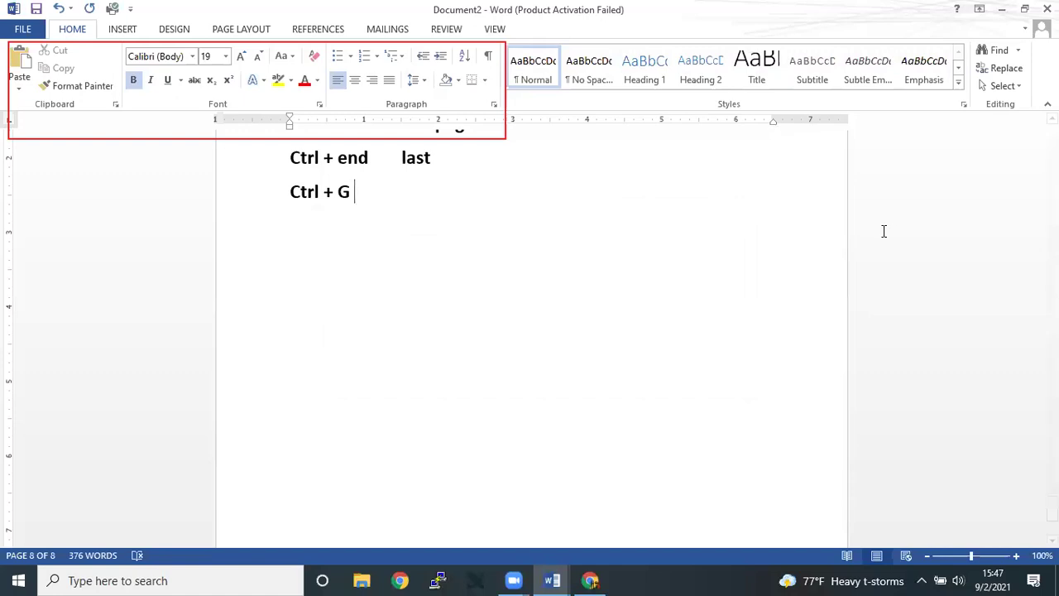
Step: Add an empty line after the Ctrl + G note, browse the pages, and return to the document start
key(Return)
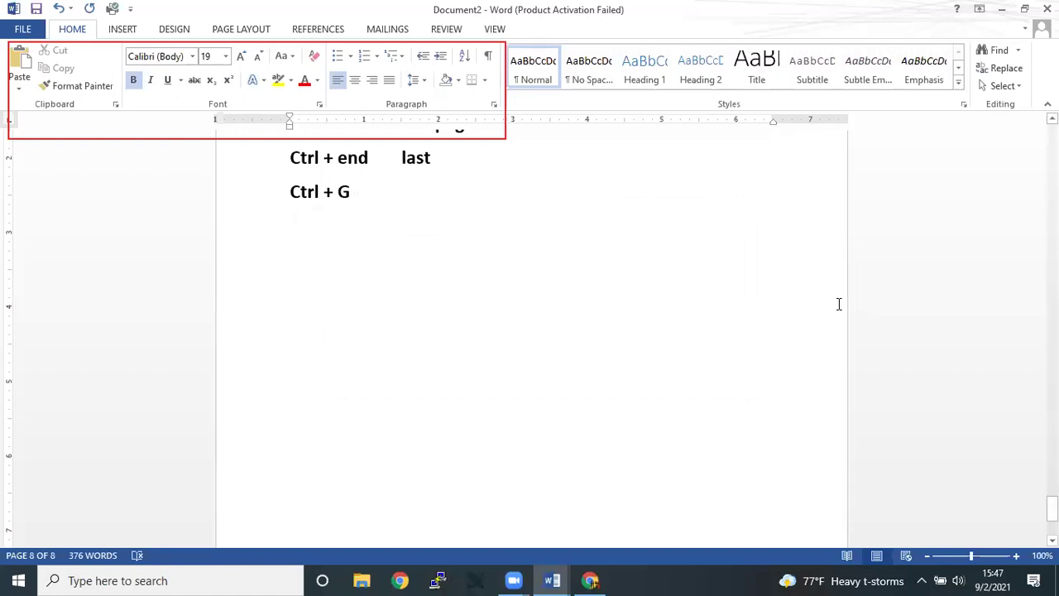
scroll(695, 349, up, 5)
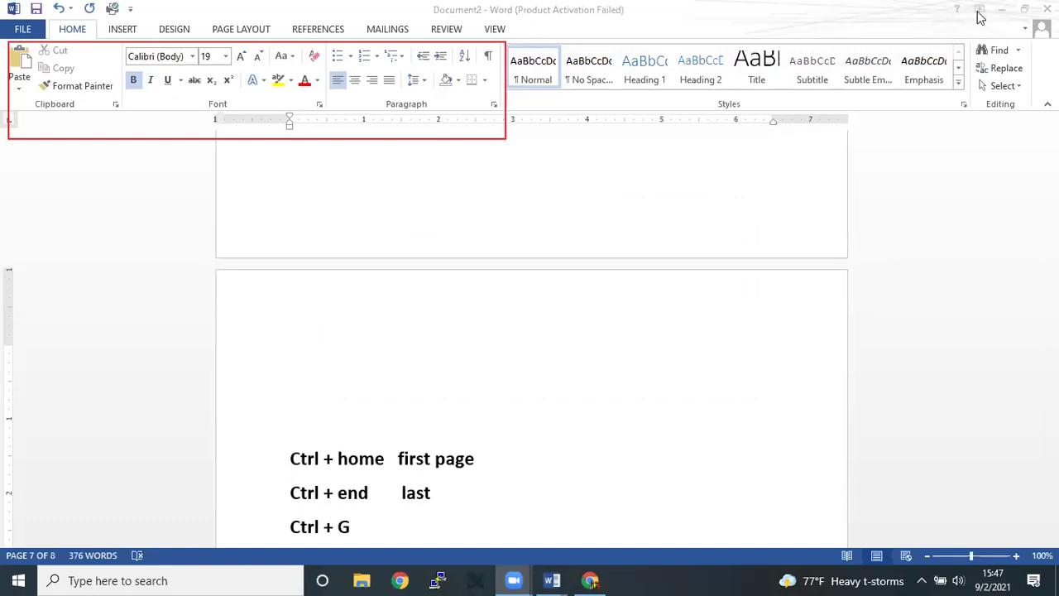
scroll(579, 332, down, 2)
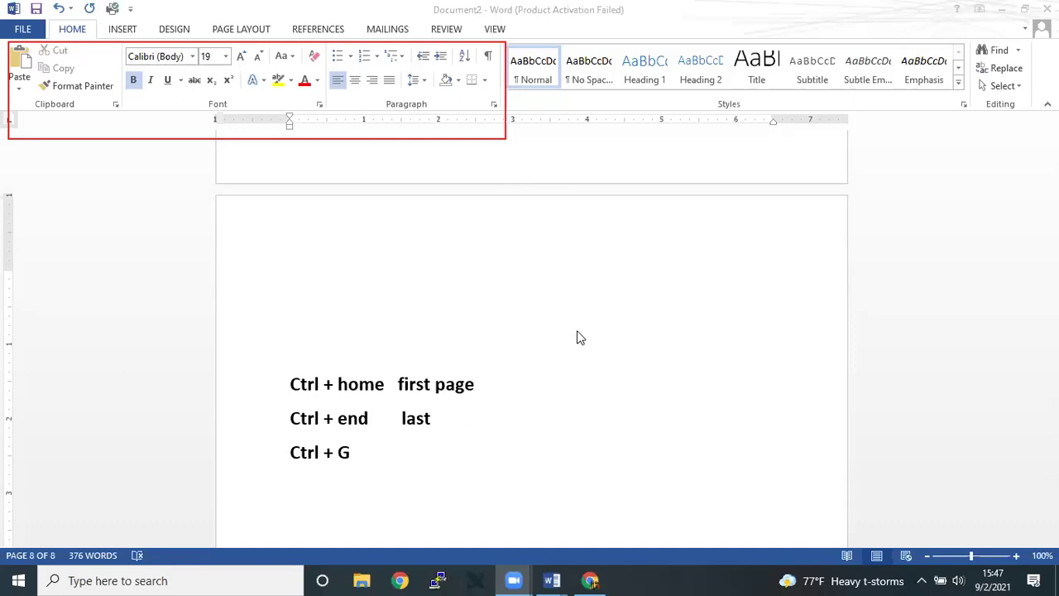
scroll(579, 334, down, 5)
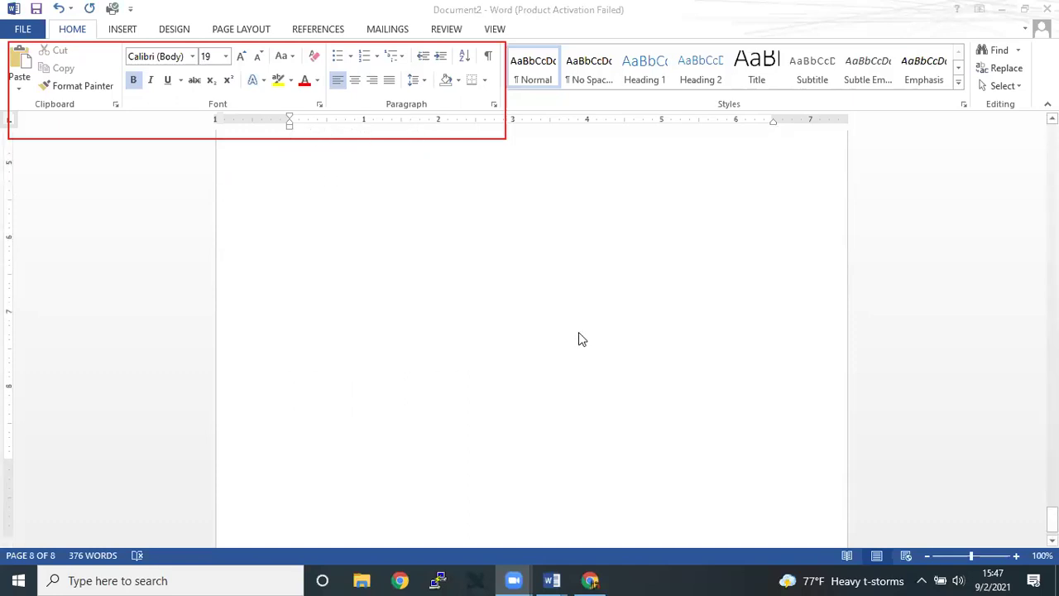
scroll(579, 340, up, 3)
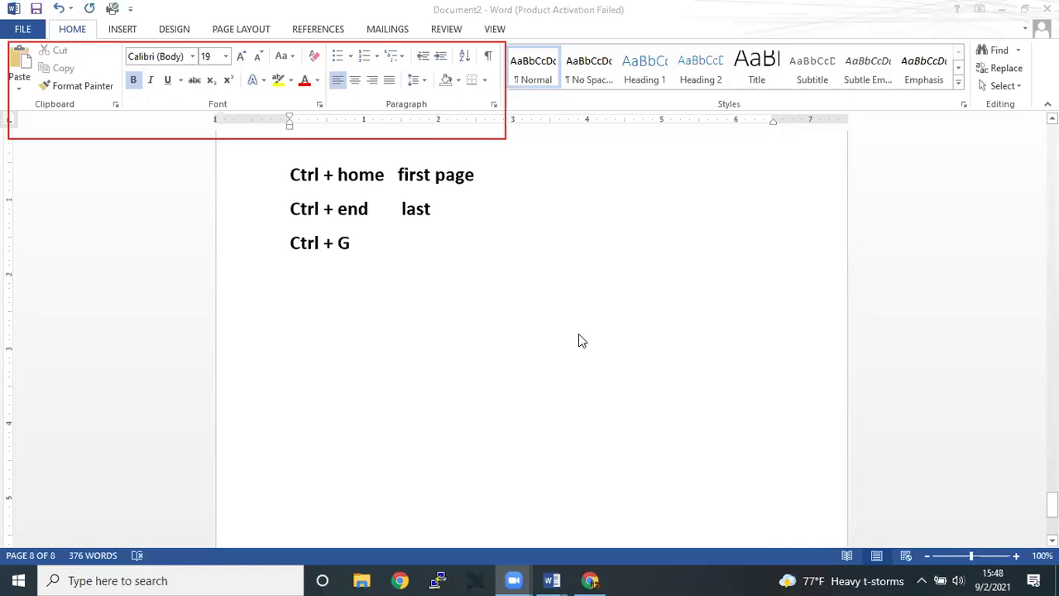
scroll(578, 340, up, 3)
scroll(580, 339, down, 1)
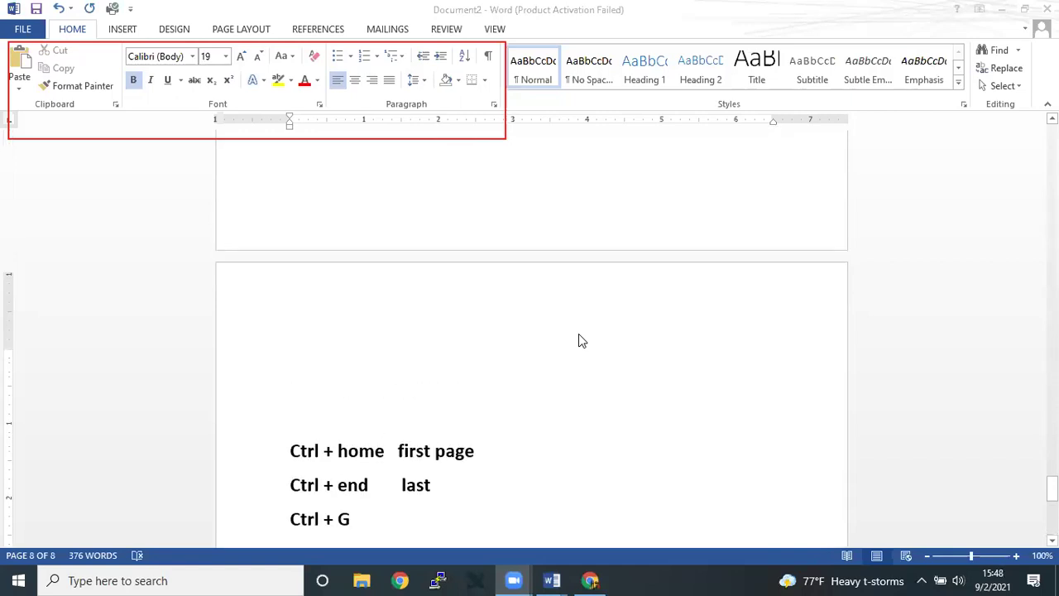
scroll(580, 339, down, 2)
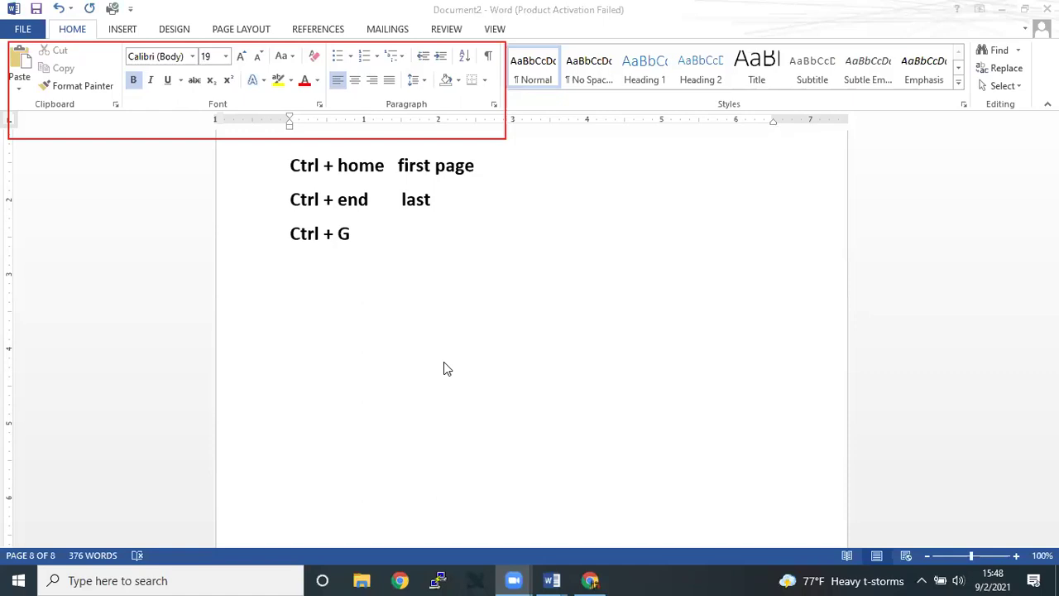
scroll(444, 363, up, 3)
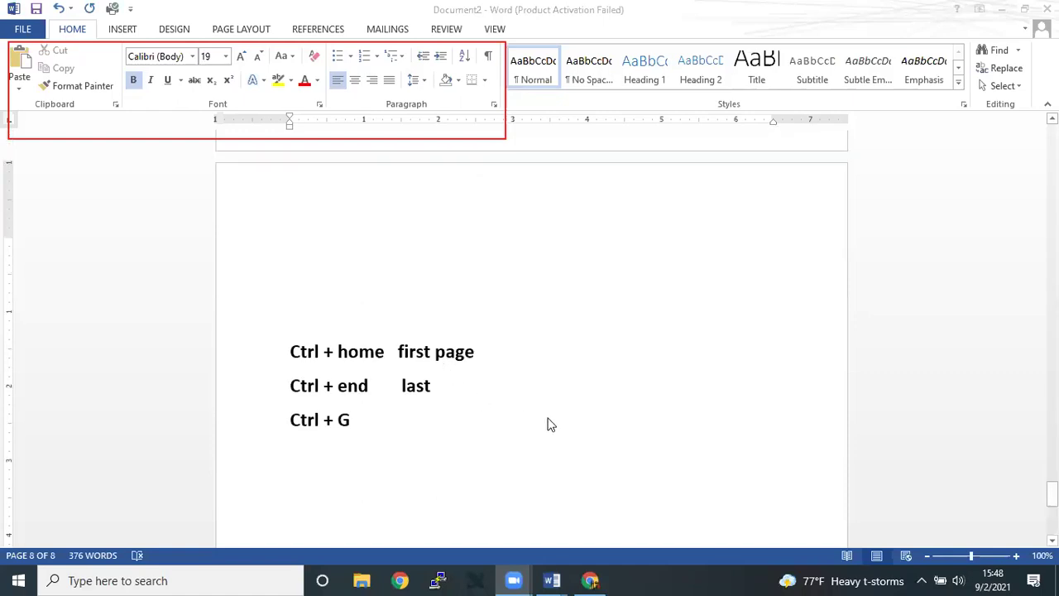
scroll(543, 422, up, 4)
scroll(543, 422, up, 3)
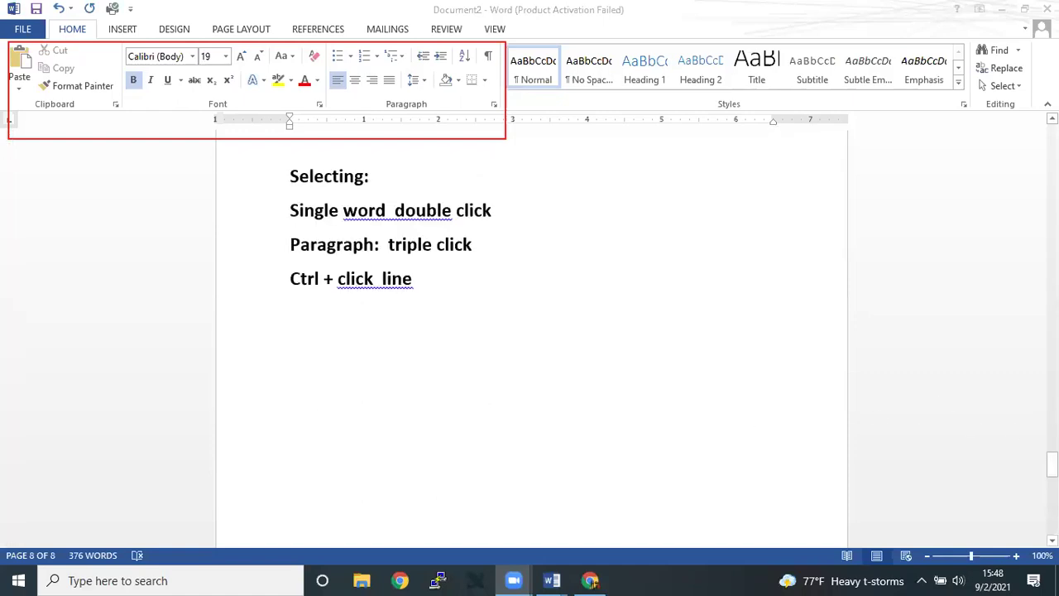
scroll(530, 331, up, 5)
key(ctrl+Home)
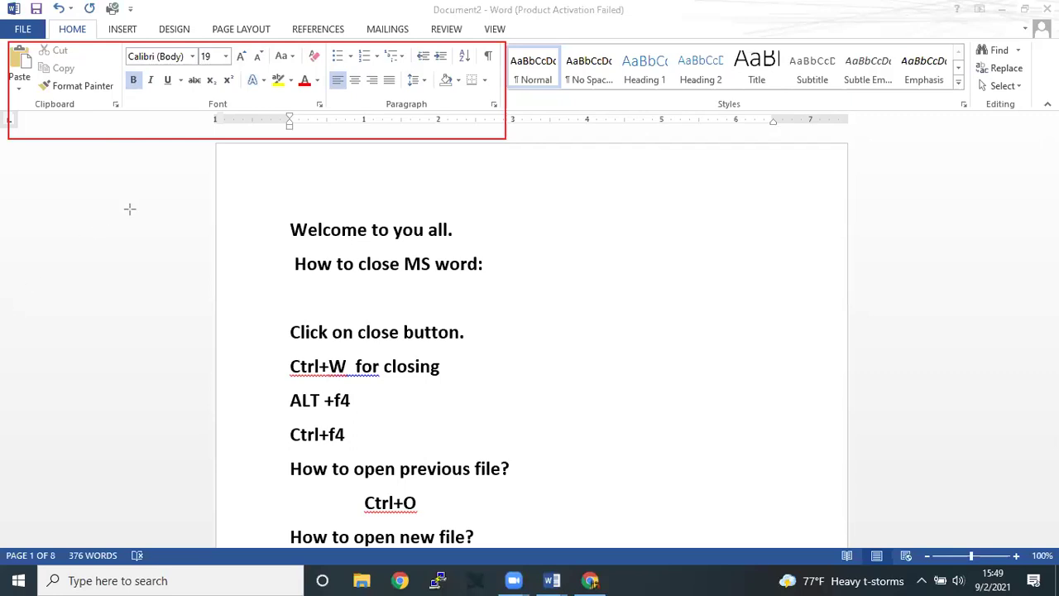
mouse_move(136, 222)
mouse_down()
mouse_move(206, 103)
mouse_move(199, 110)
mouse_up()
drag(201, 110, 206, 105)
drag(152, 97, 152, 51)
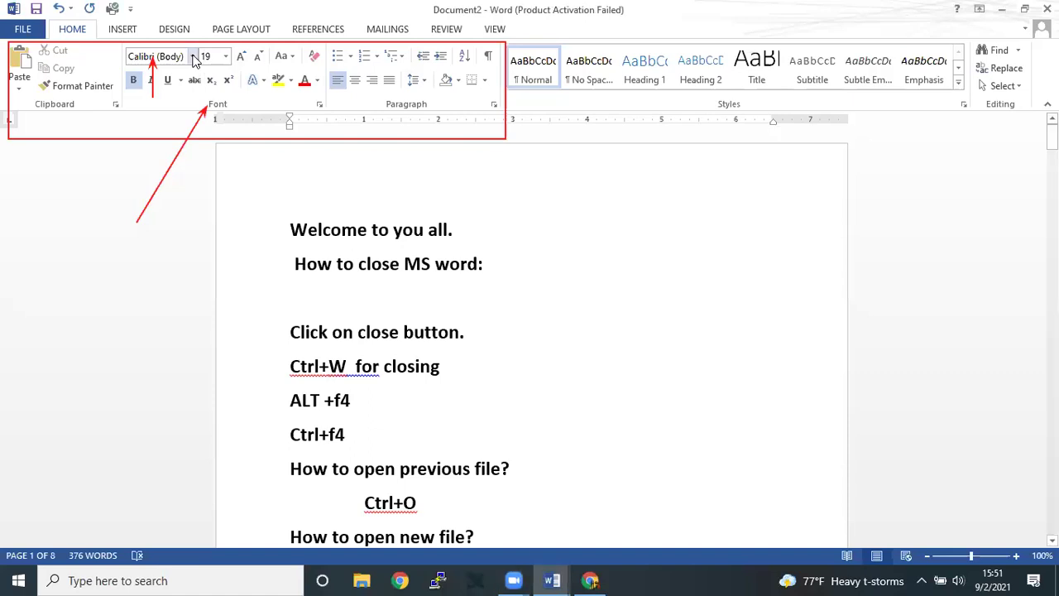
click(193, 56)
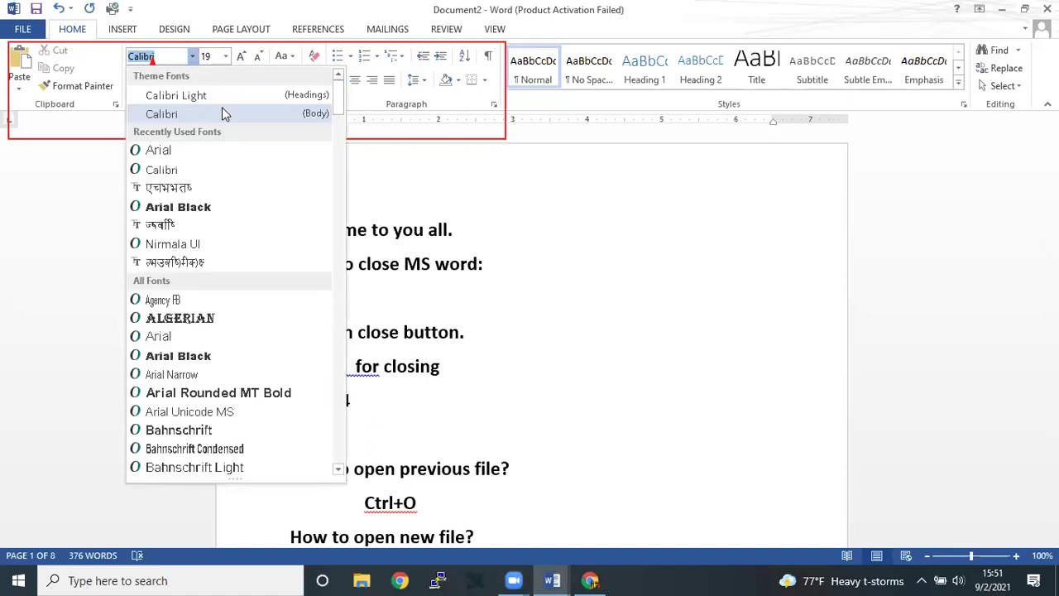
scroll(205, 210, down, 6)
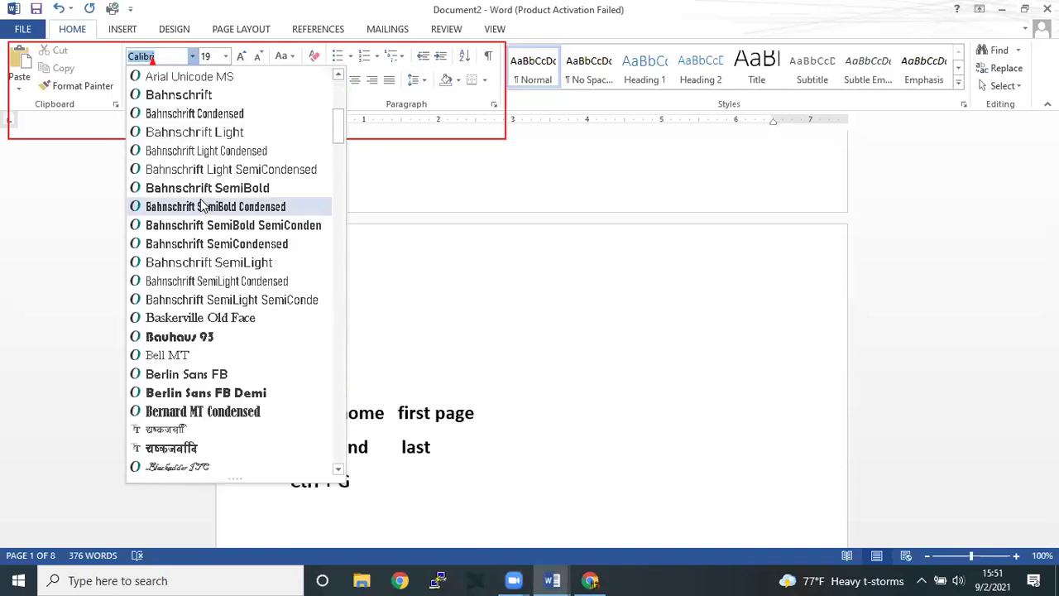
scroll(204, 206, down, 13)
scroll(207, 207, down, 17)
scroll(207, 207, up, 5)
scroll(199, 166, up, 1)
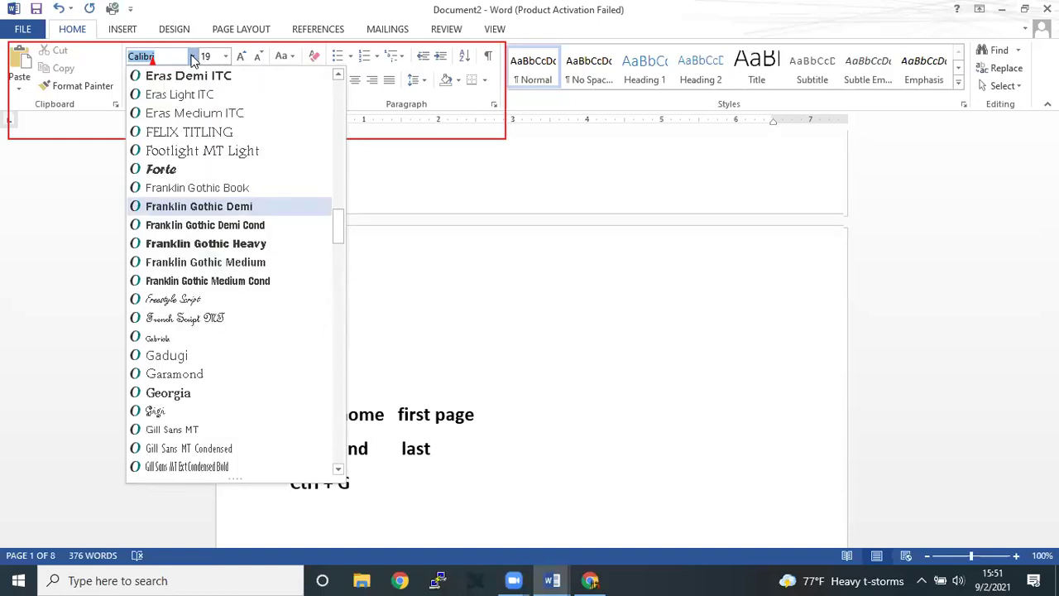
scroll(193, 60, up, 10)
click(225, 55)
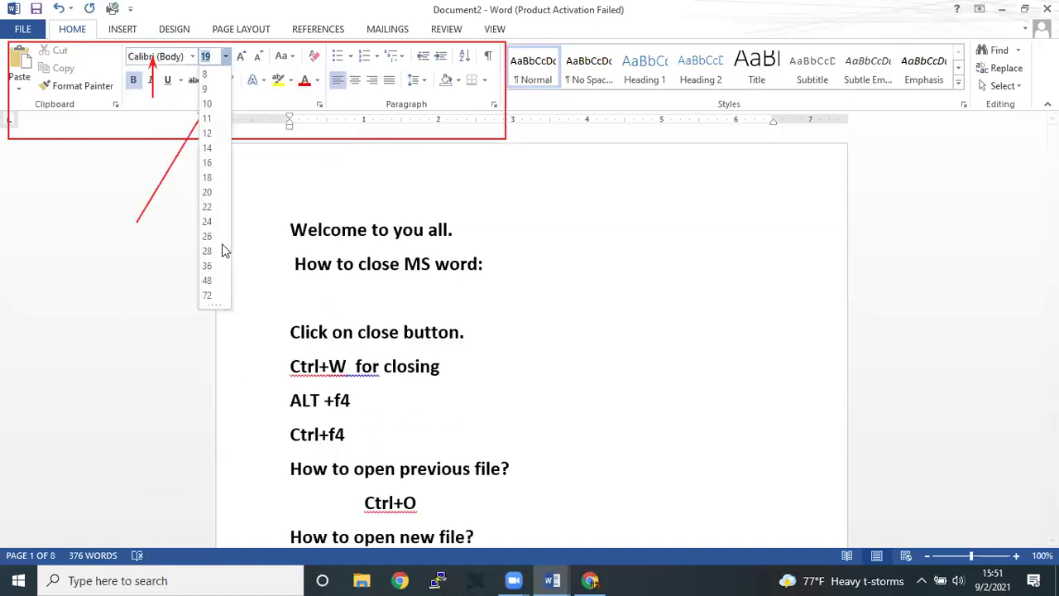
click(225, 57)
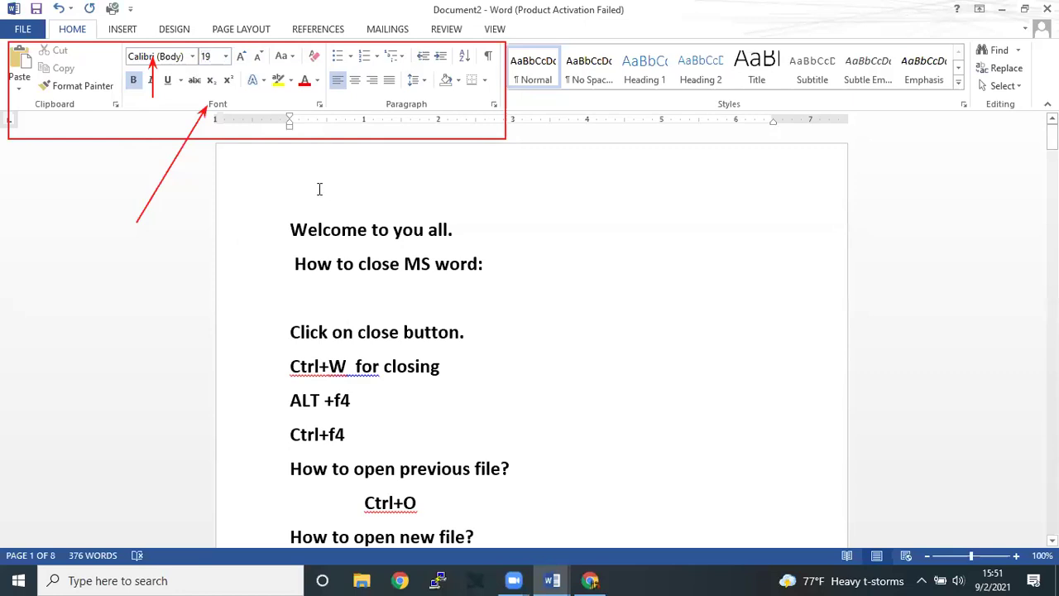
drag(291, 229, 326, 231)
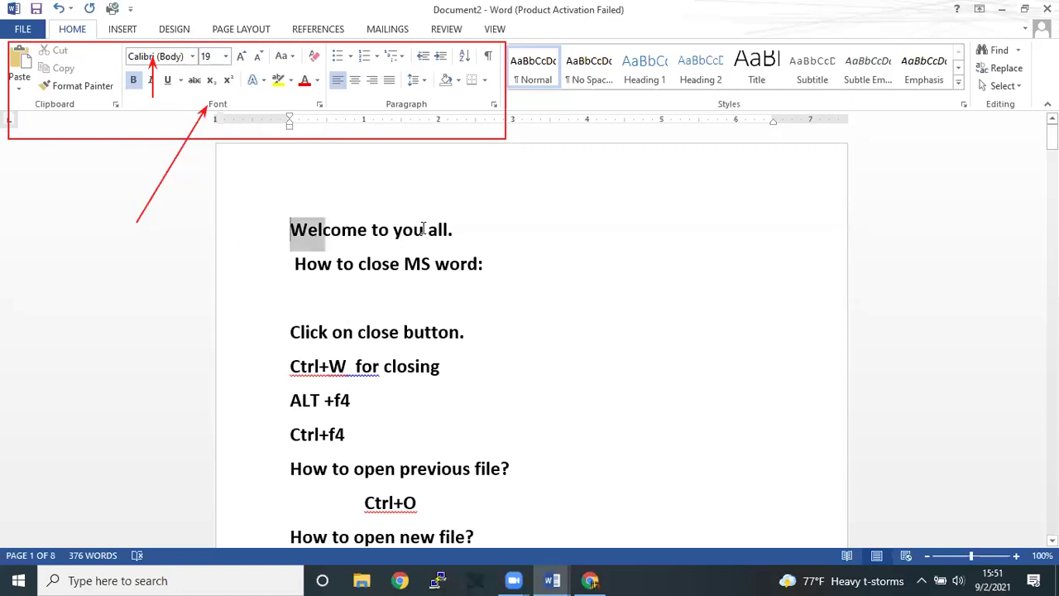
drag(423, 229, 444, 229)
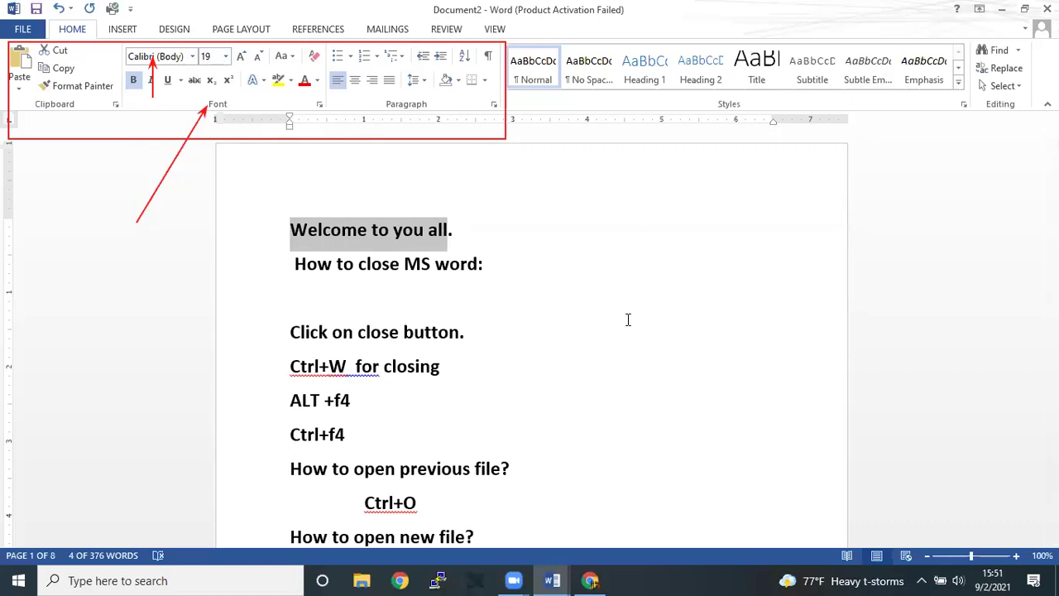
click(532, 287)
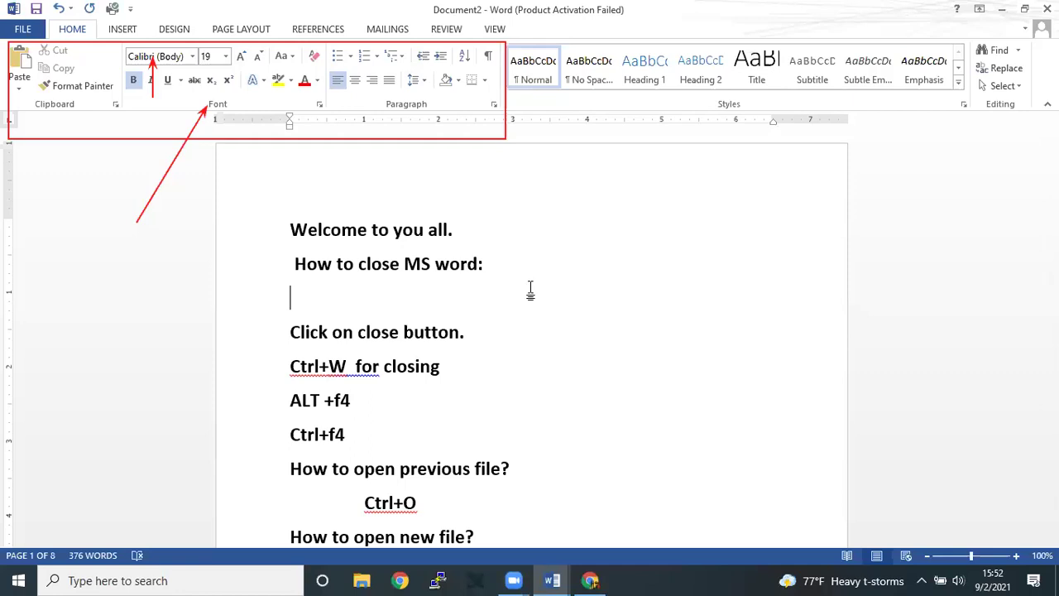
key(ctrl+a)
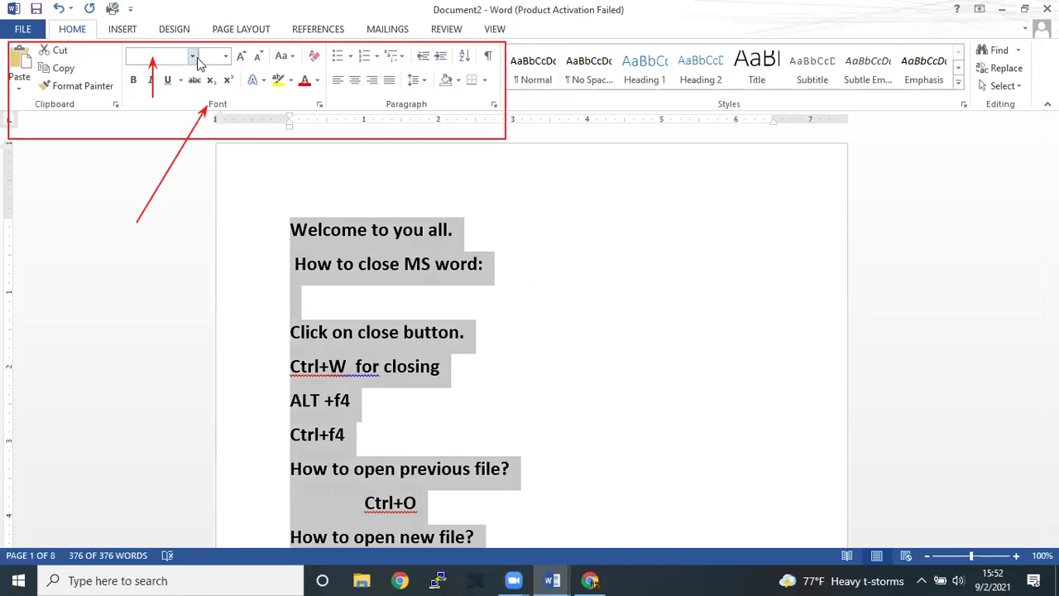
click(192, 56)
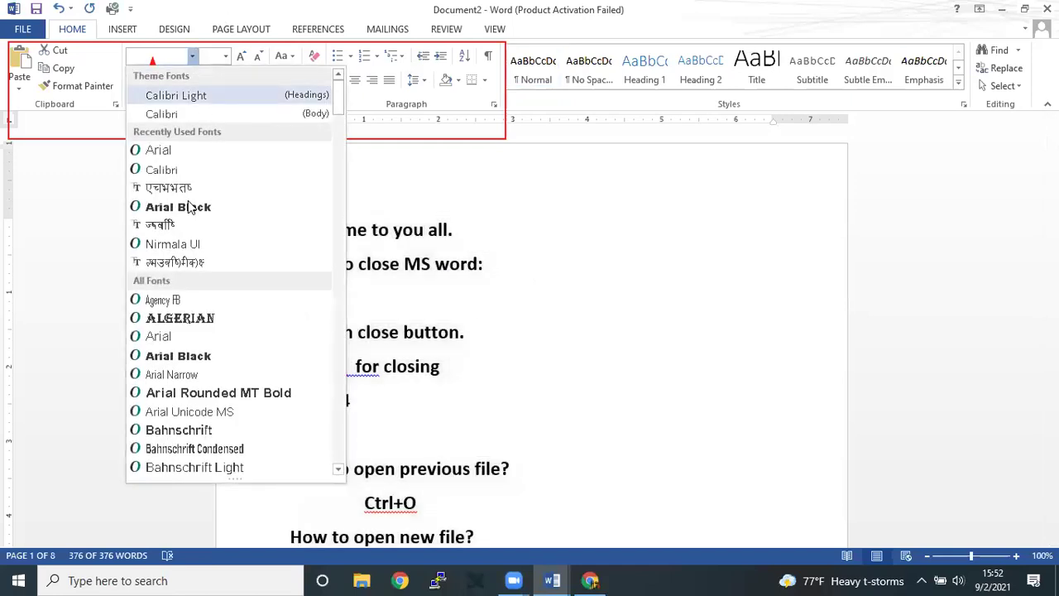
click(685, 372)
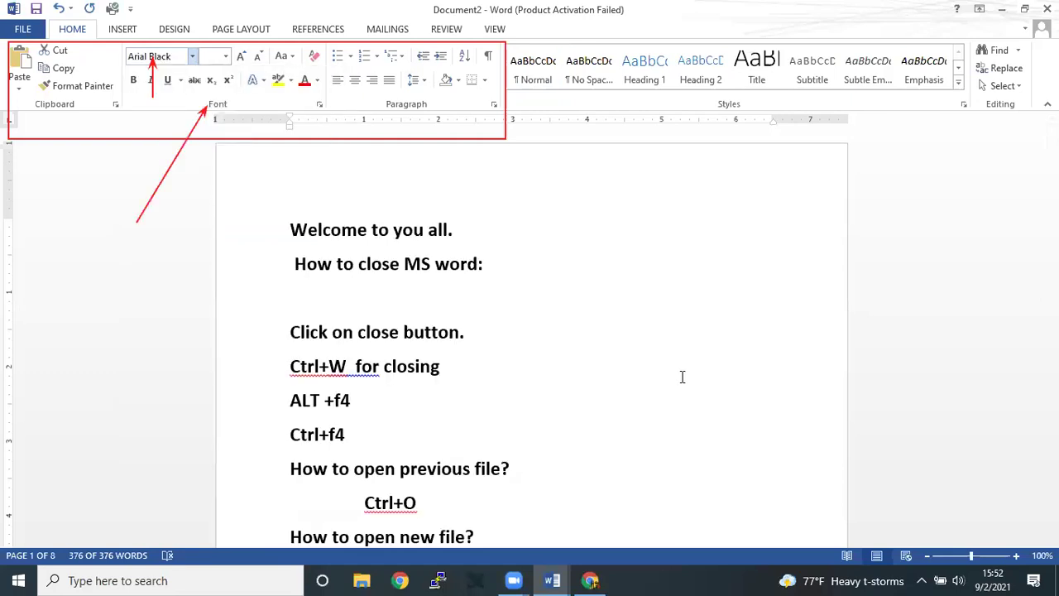
key(ctrl+a)
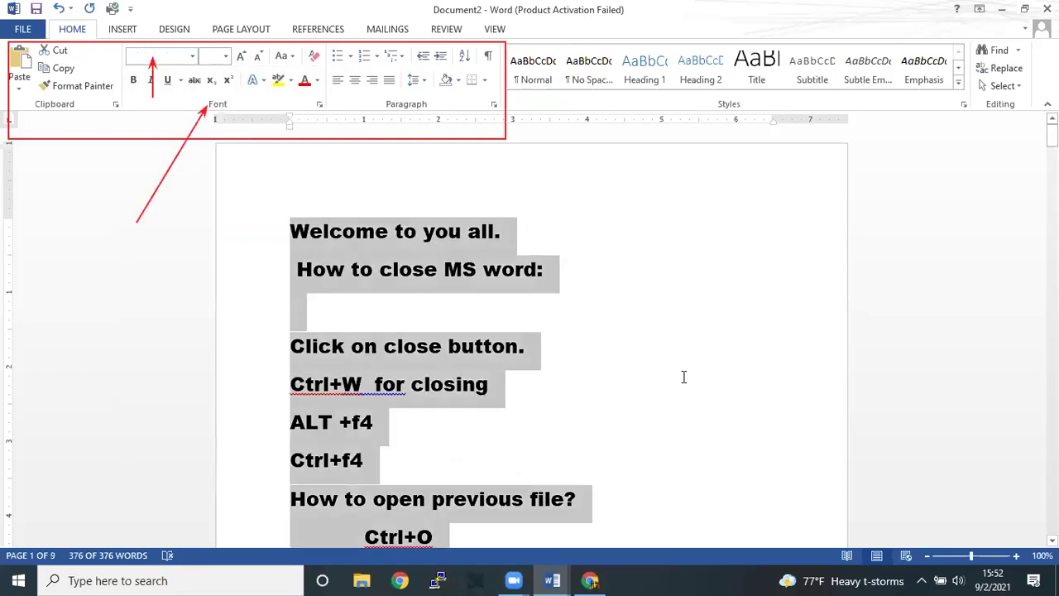
click(683, 377)
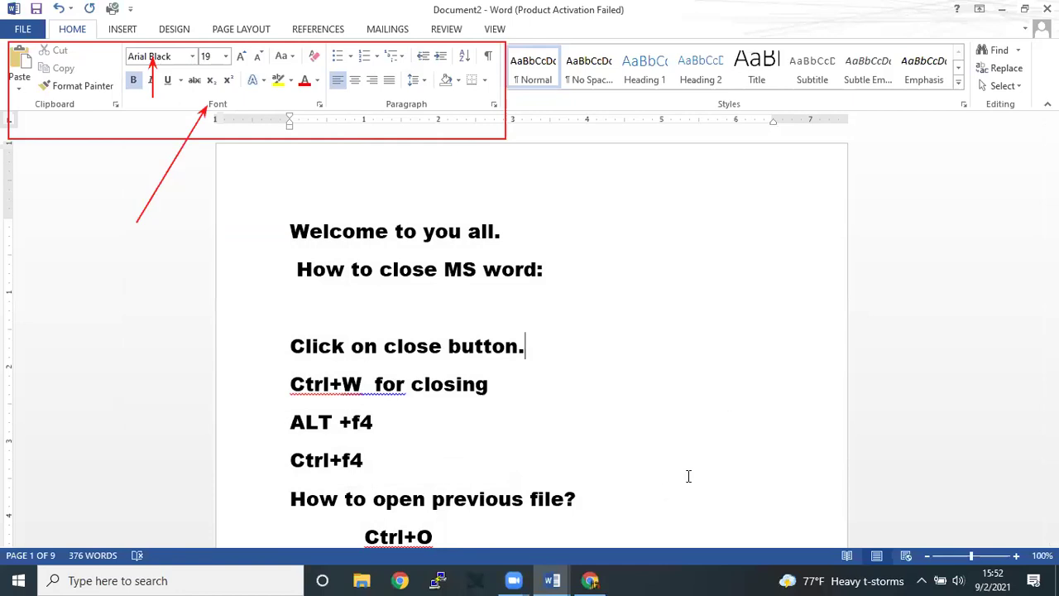
Step: At the end of the notes, add the heading 'Font and its formatting'
scroll(811, 387, down, 8)
scroll(811, 386, down, 7)
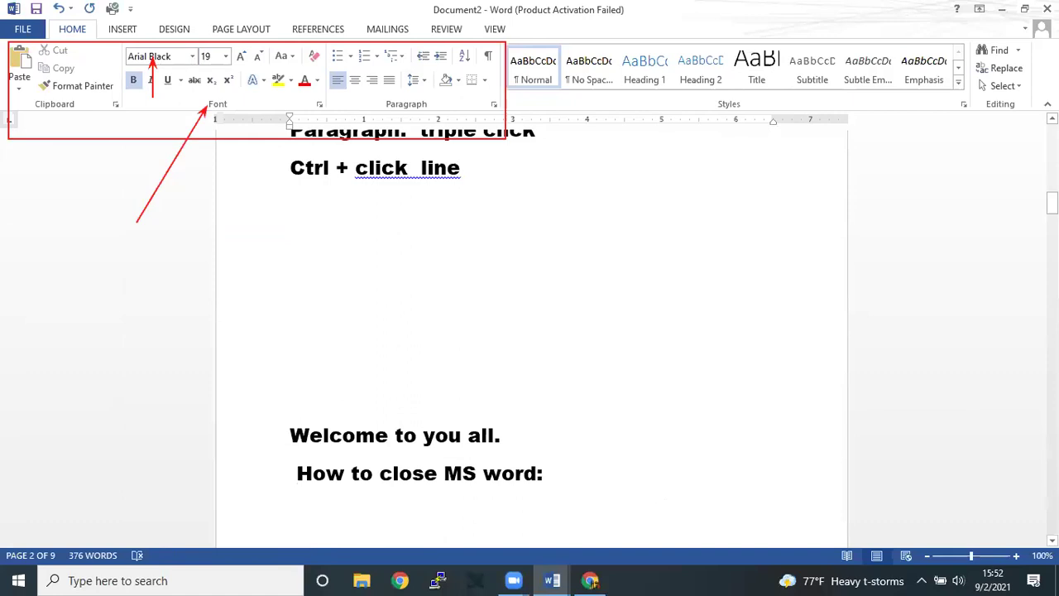
key(ctrl+End)
text(f)
key(BackSpace)
text(ont)
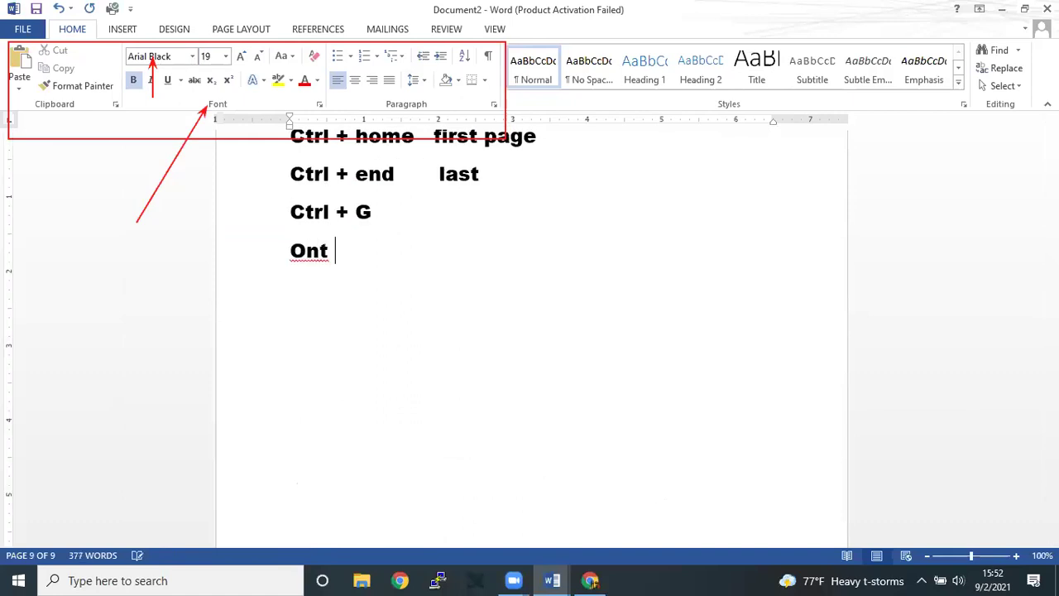
key(BackSpace)
key(BackSpace)
key(BackSpace)
key(Return)
key(Return)
text(F)
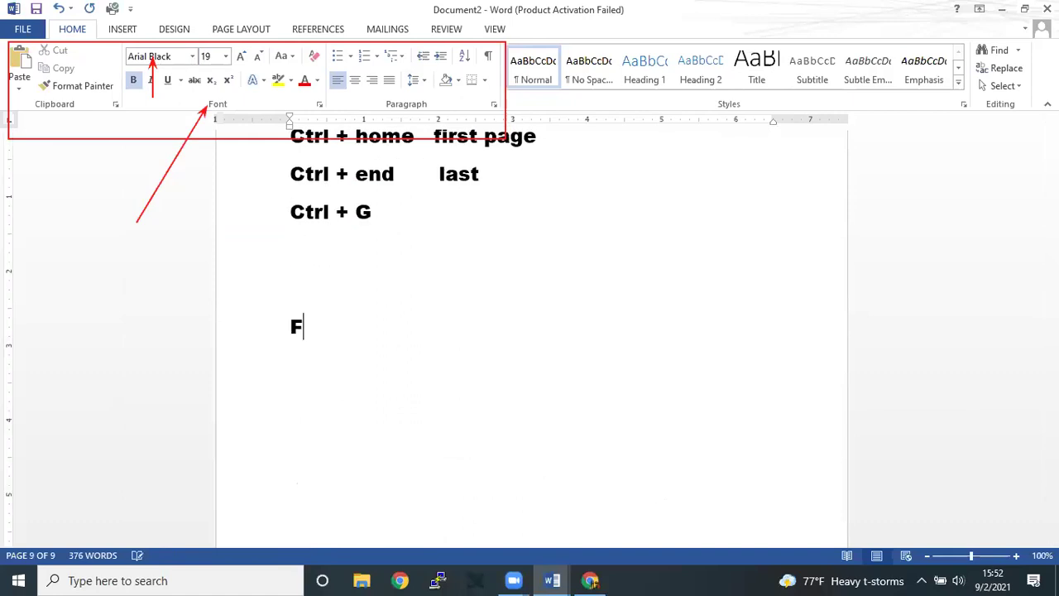
text(ont and i)
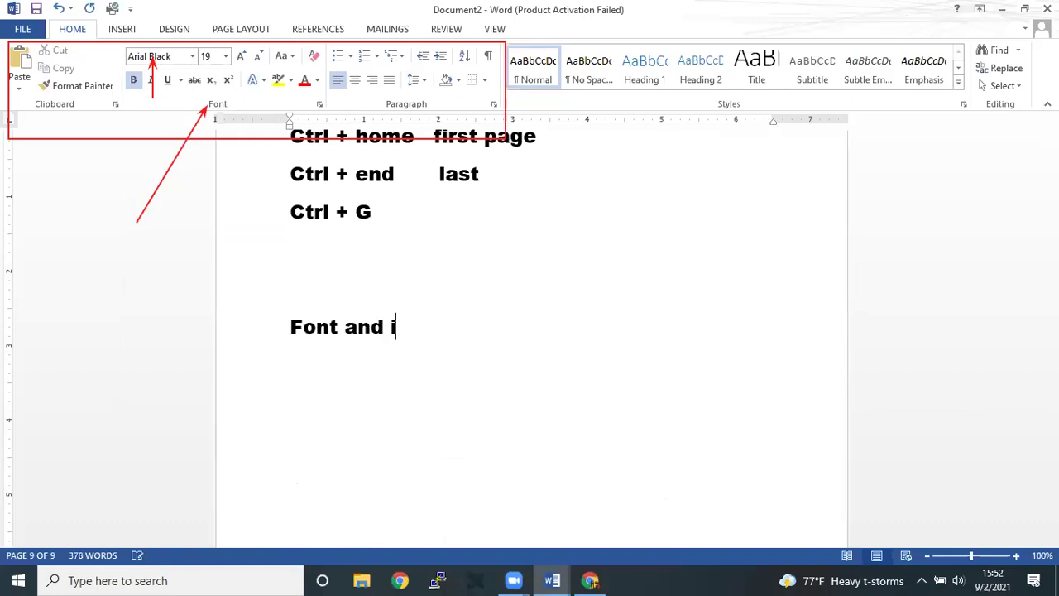
text(ts fo)
text(rmatting)
key(Return)
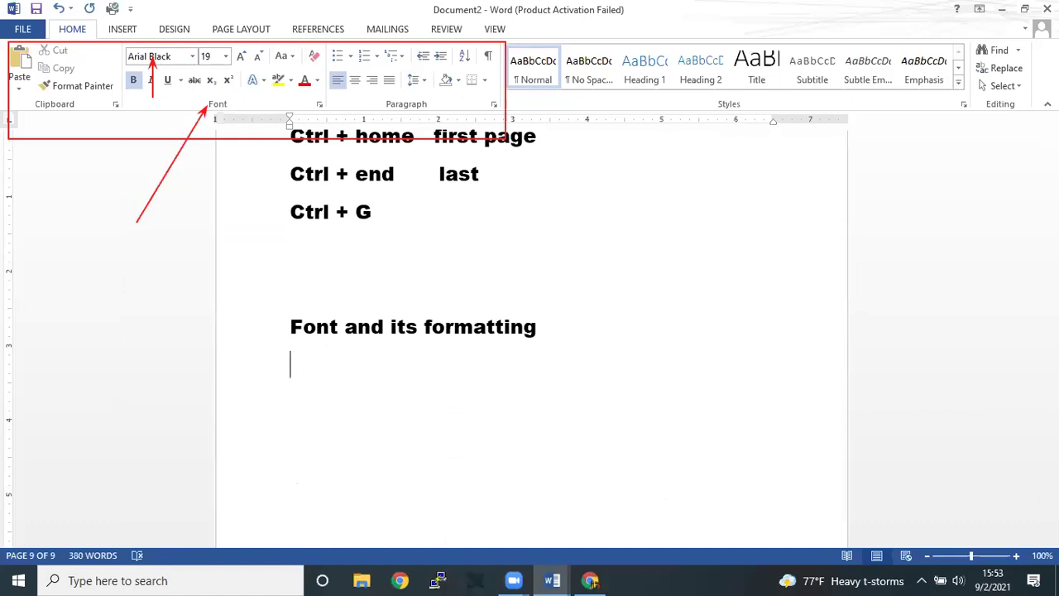
Step: Add the lines 'ctrl + shift +f' and 'ctrl + shift + p' below the heading
text(ctrl + shift +)
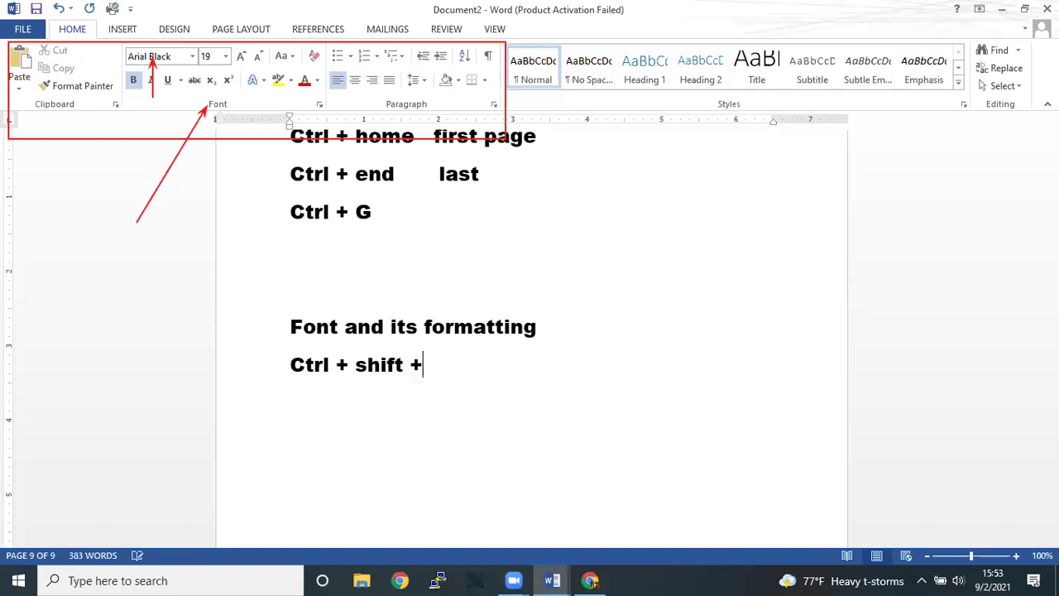
text(f)
key(Return)
text(ctrl + )
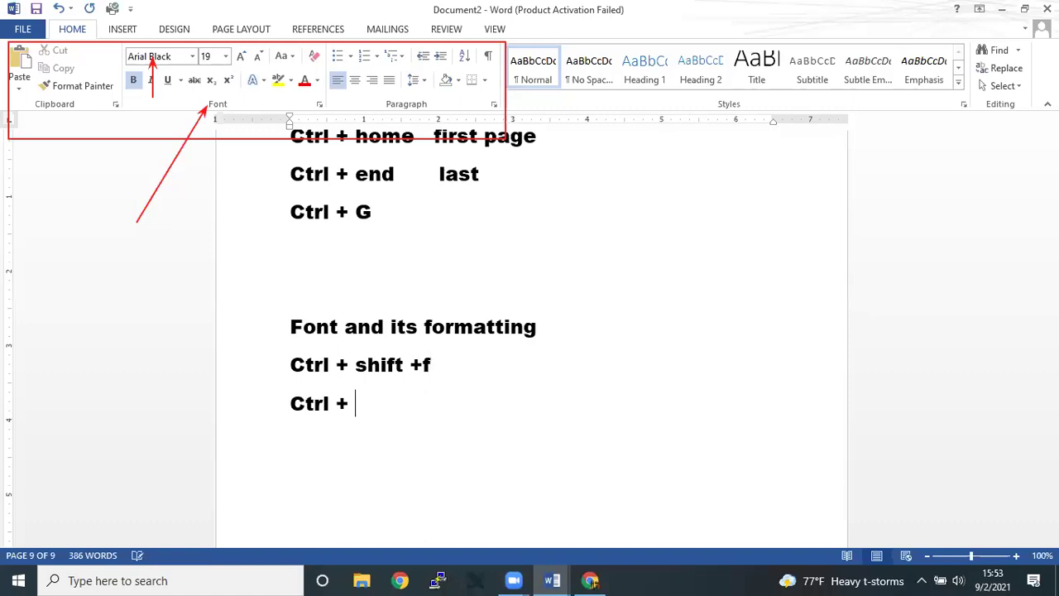
text(shift )
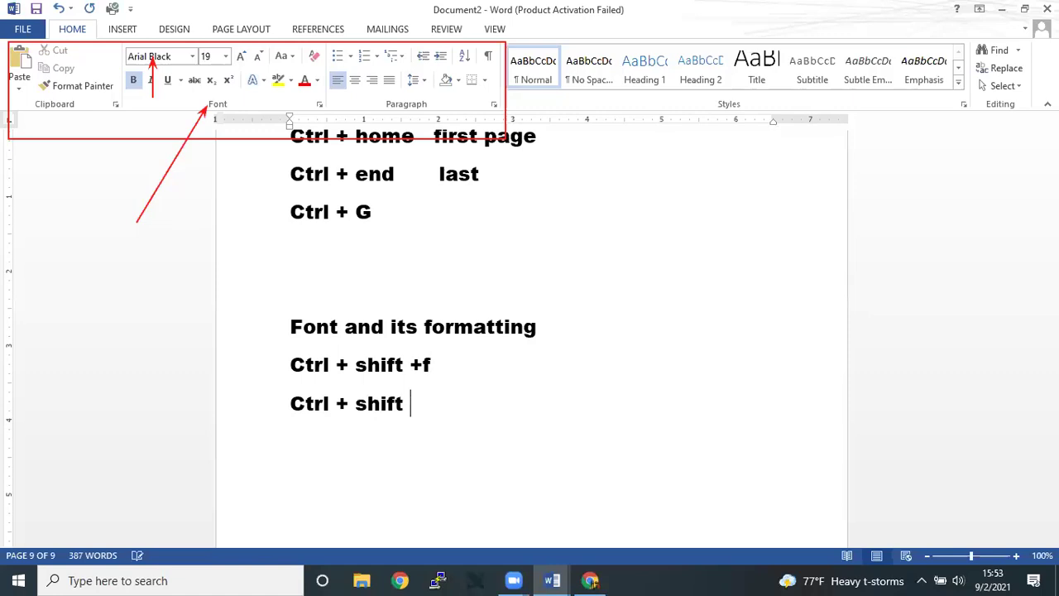
text(_ p)
key(BackSpace)
key(BackSpace)
key(BackSpace)
text(+ )
text(p)
key(Return)
Step: Set the empty line's font to Calibri, then view the Size field and close the Font dialog
key(ctrl+shift+f)
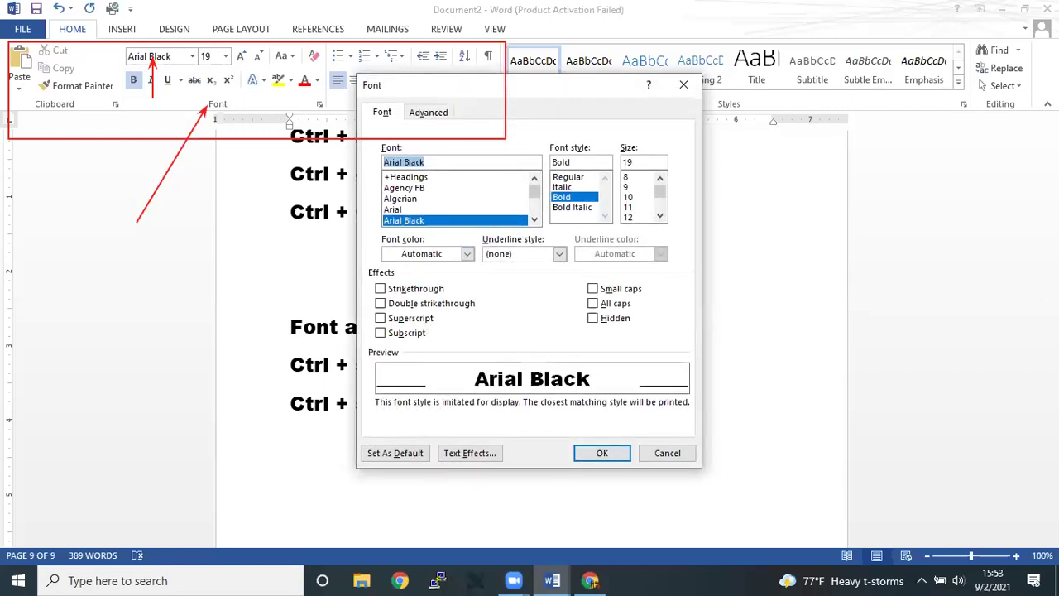
text(cal)
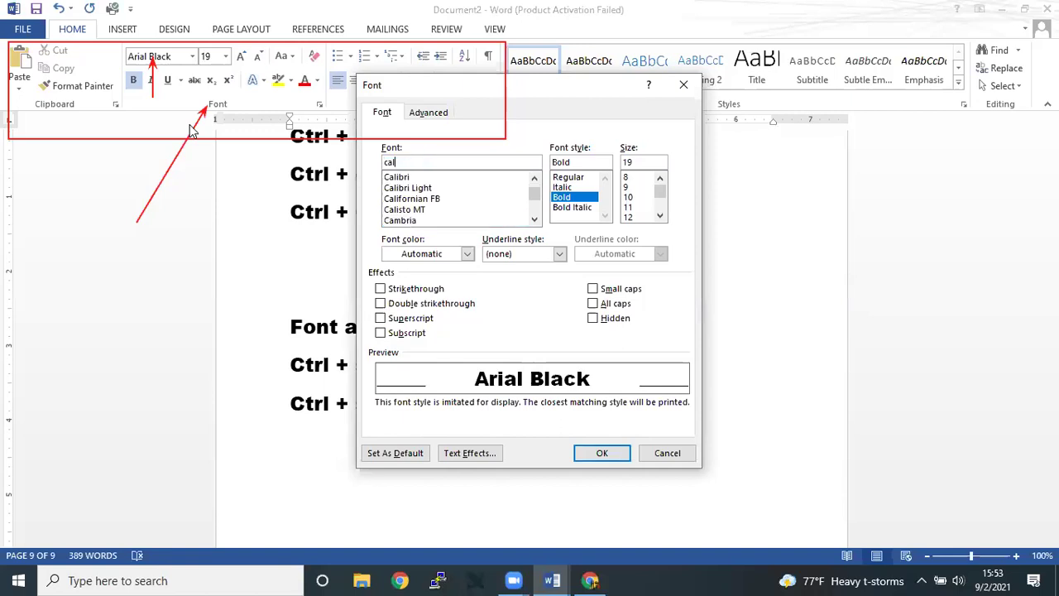
key(Return)
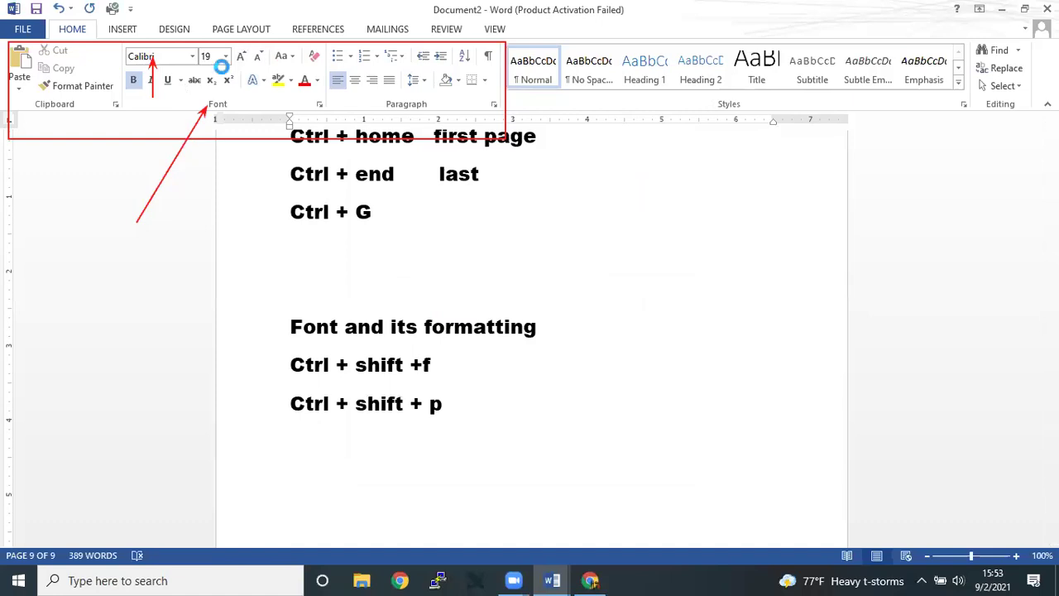
key(ctrl+shift+p)
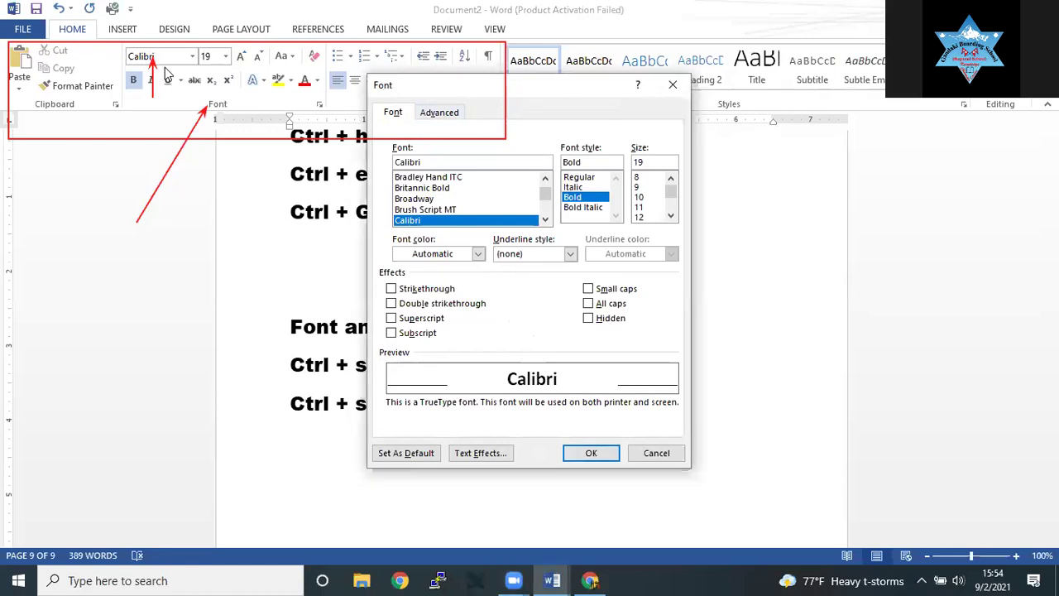
key(Escape)
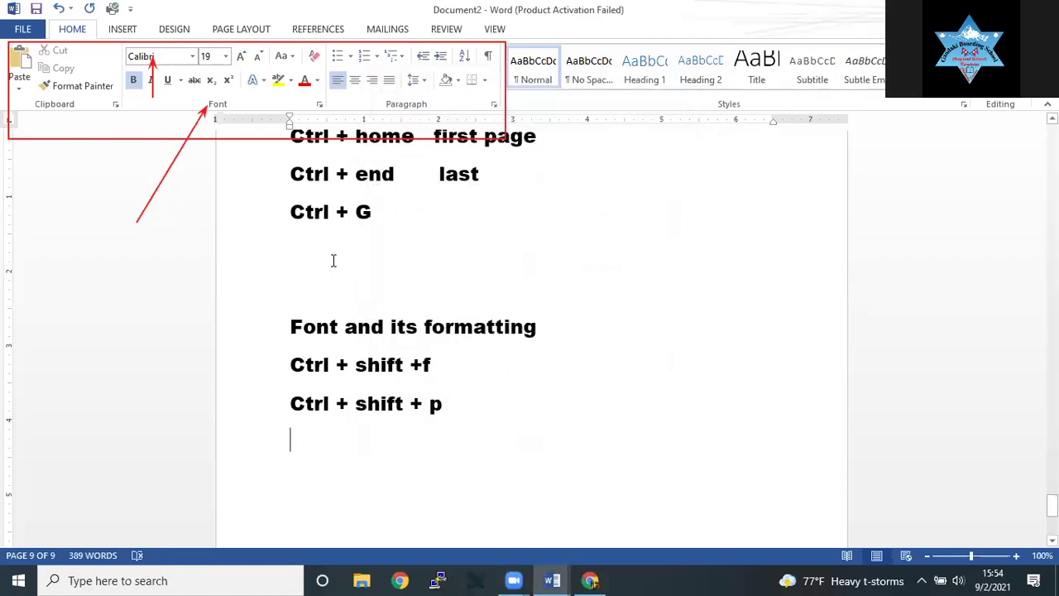
Step: Resize the whole 'Font and its formatting' heading to 24 pt Arial Black with Shrink/Grow Font
triple_click(543, 333)
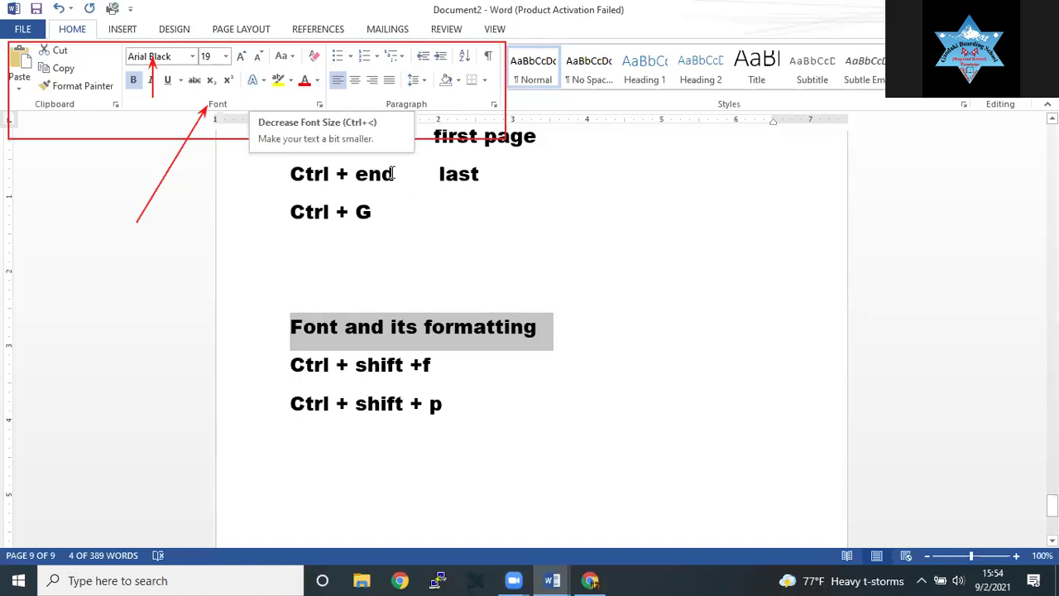
click(258, 56)
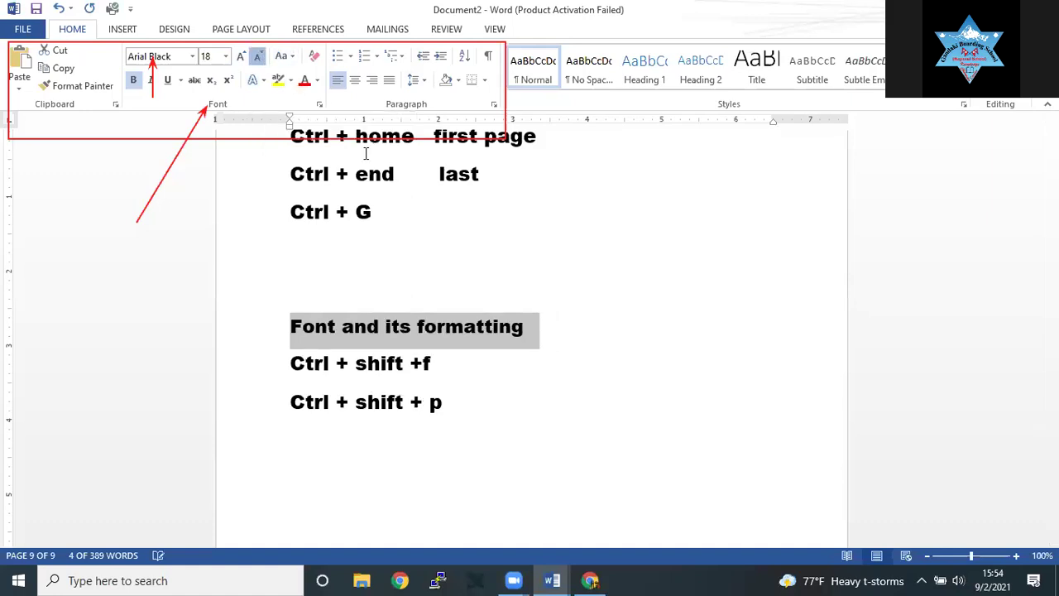
click(241, 56)
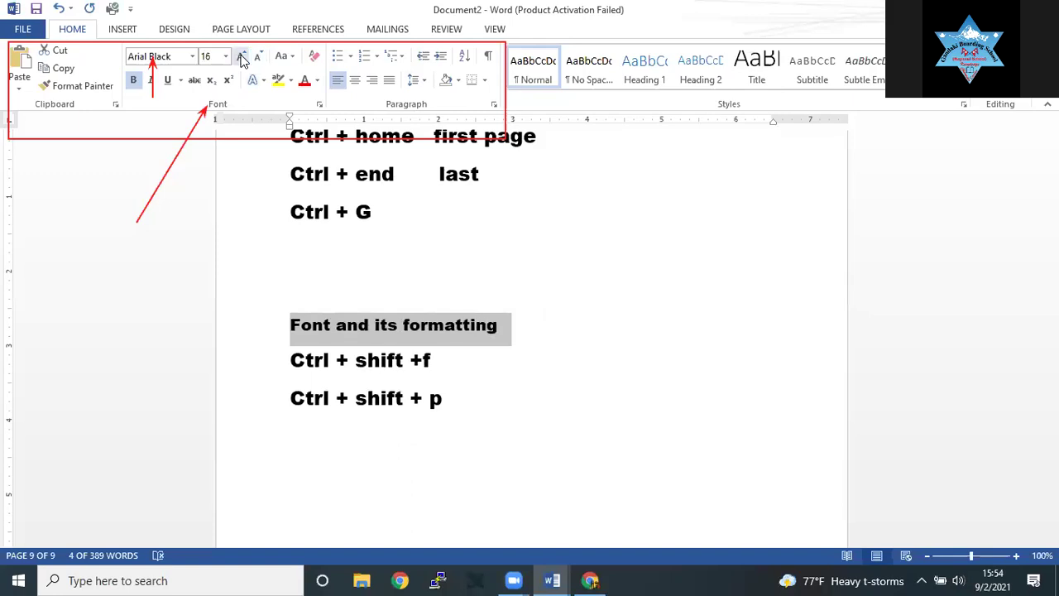
click(241, 57)
click(241, 56)
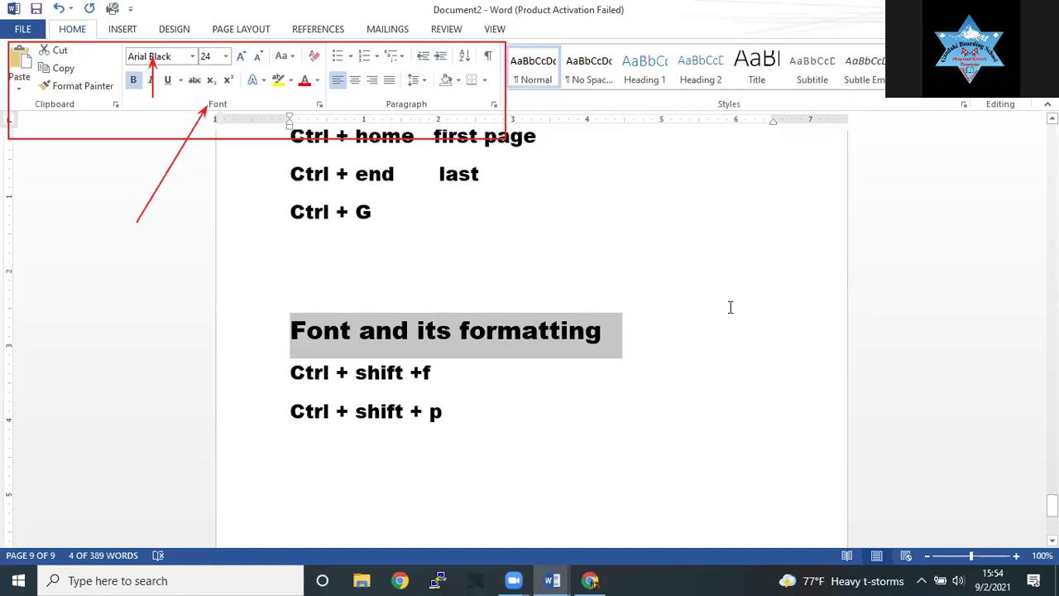
scroll(730, 307, down, 2)
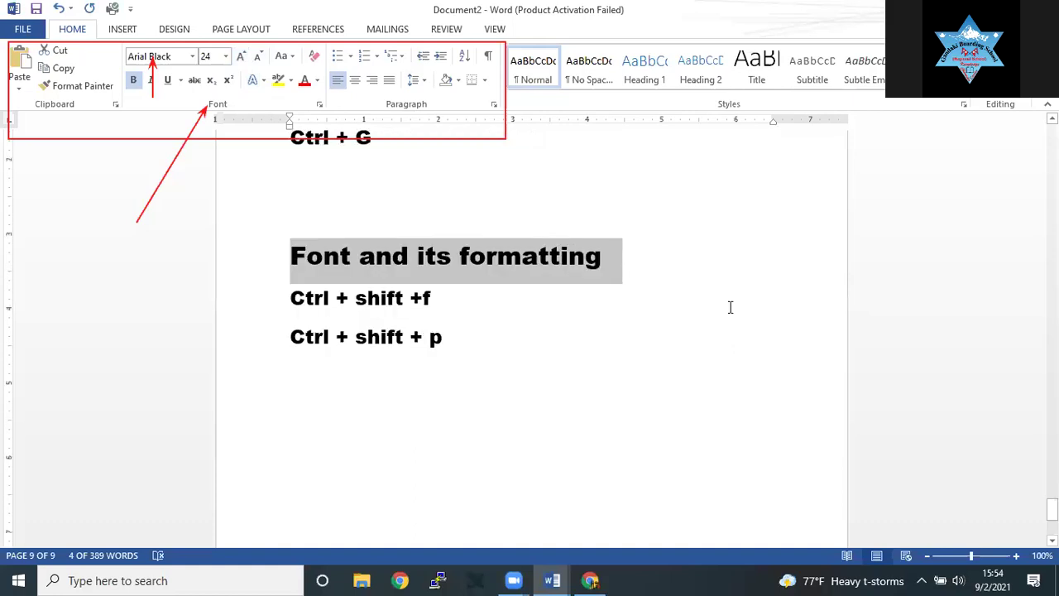
scroll(729, 307, down, 5)
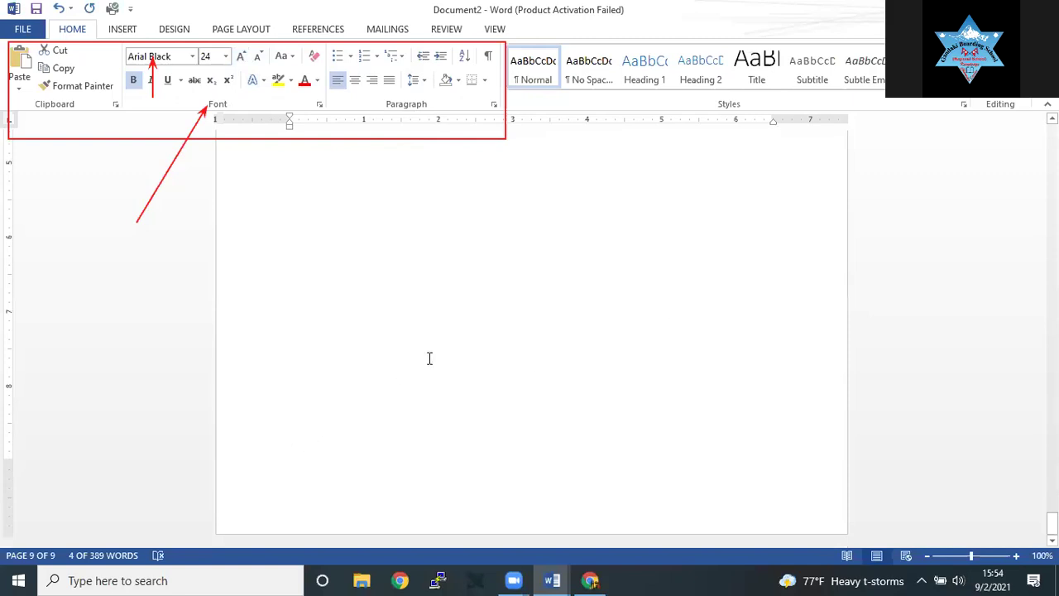
scroll(430, 358, up, 5)
Step: Type the note 'ctrl + ] size increase' and push it two lines below 'Ctrl + shift + p'
click(501, 326)
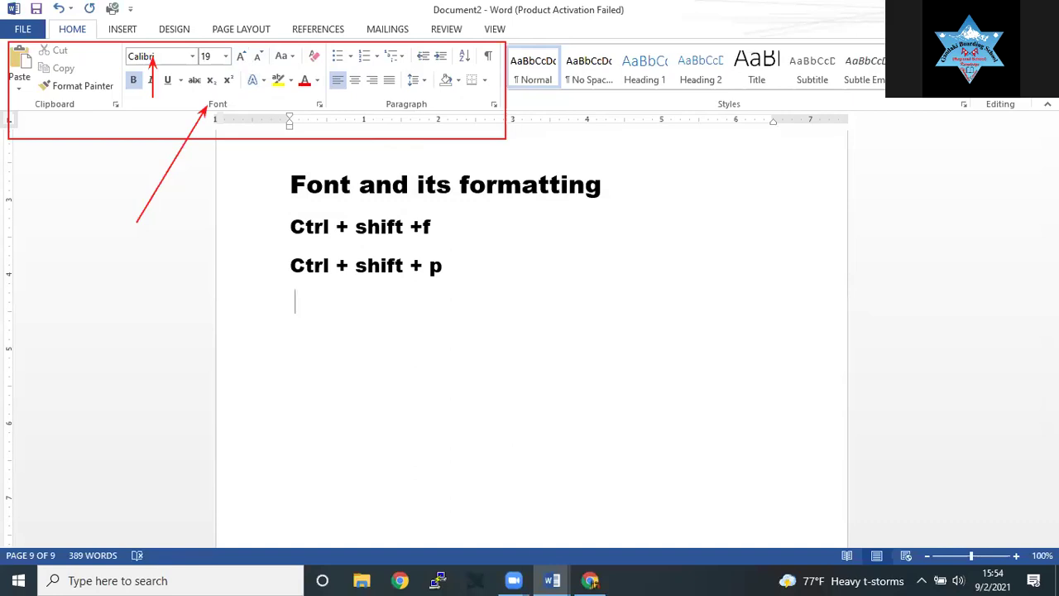
text(])
key(BackSpace)
key(BackSpace)
text(ctrl + ]    si)
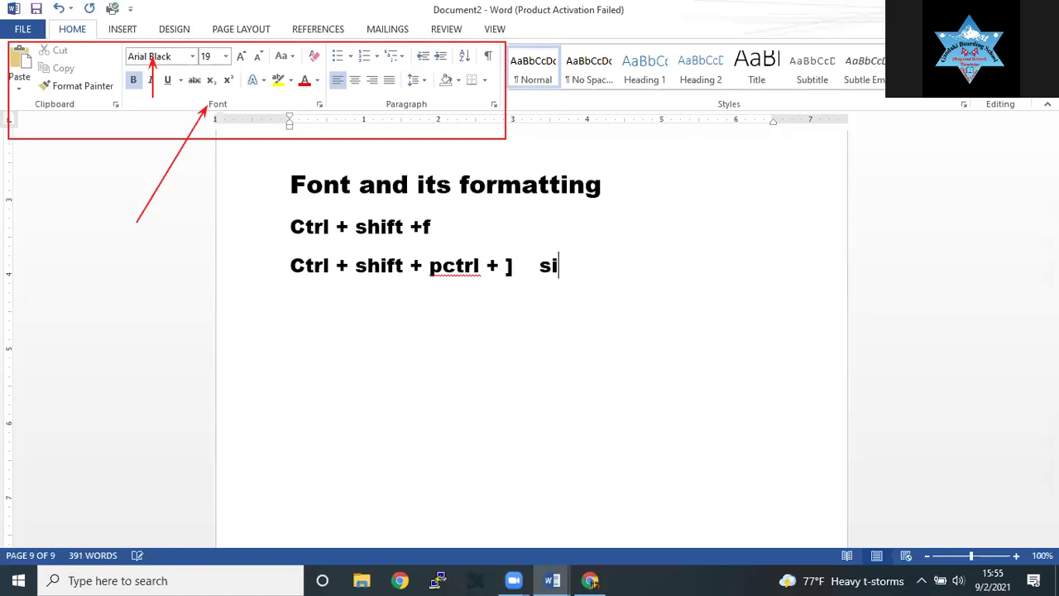
text(ze incre)
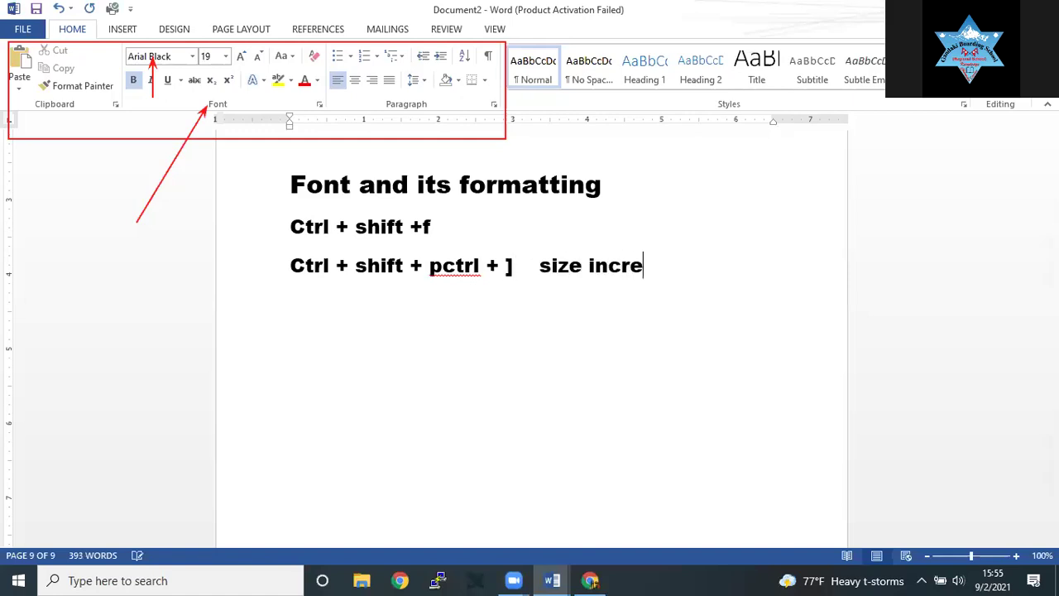
text(ase)
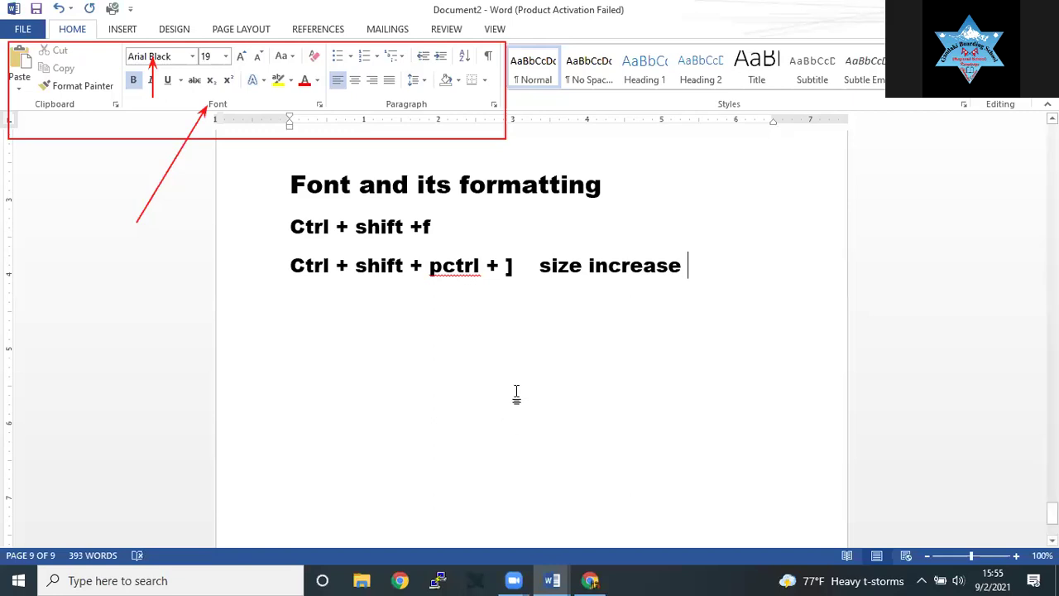
click(442, 266)
key(Return)
key(Return)
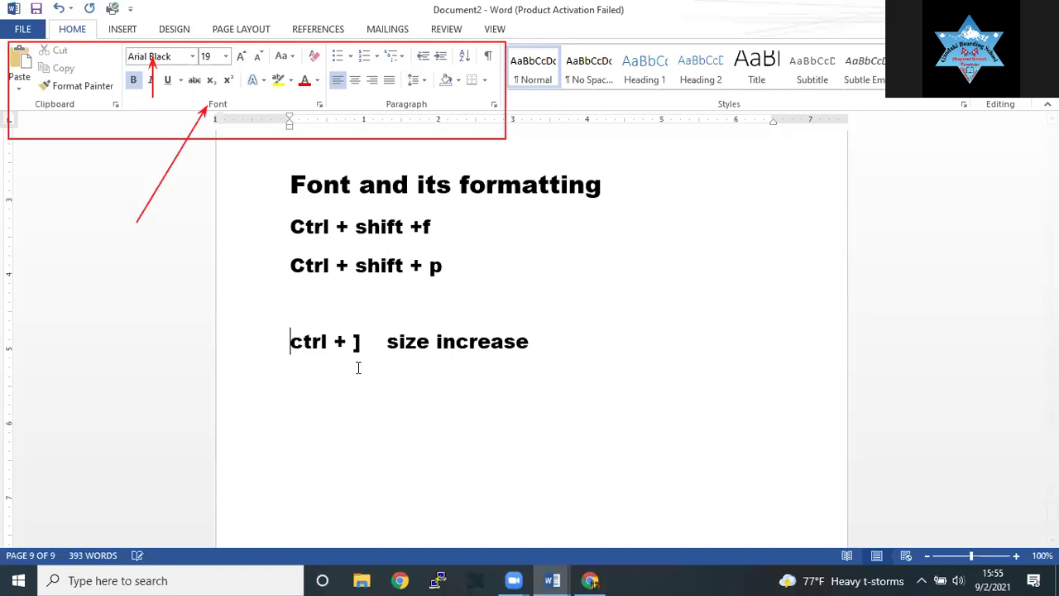
key(Return)
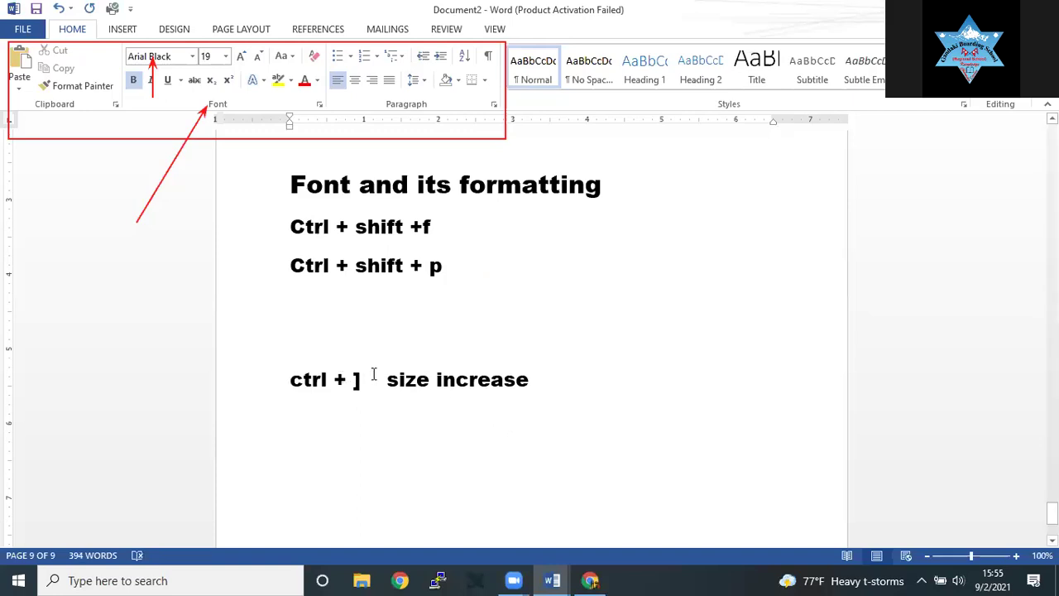
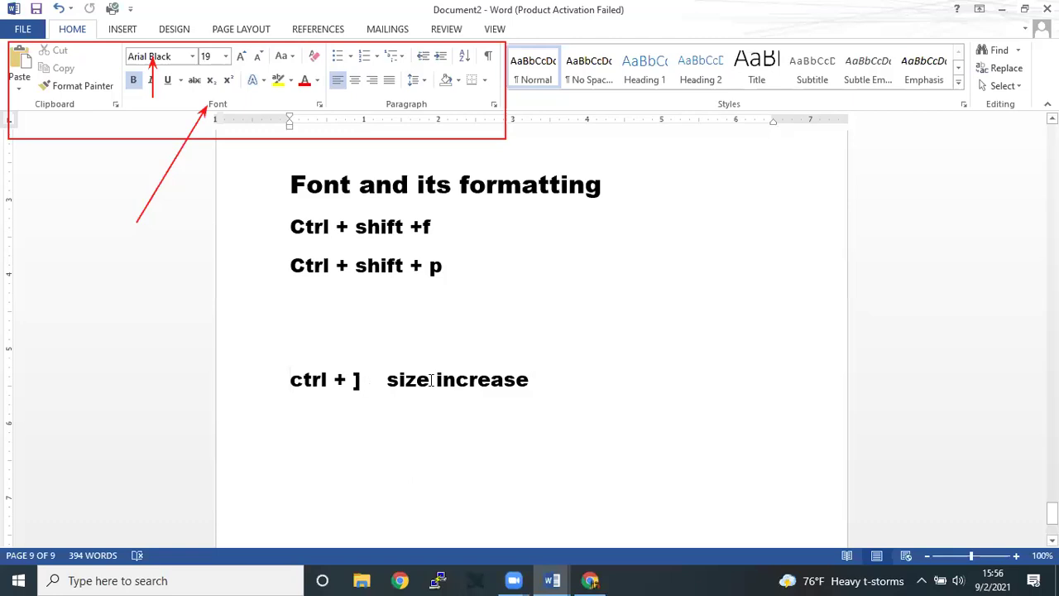
Step: Enlarge the word 'increase' in the Ctrl+] note to 39 pt
key(ctrl+Right)
key(ctrl+Right)
key(ctrl+Right)
key(shift+Right)
key(shift+Right)
key(shift+Right)
key(shift+Right)
key(shift+Right)
key(shift+Right)
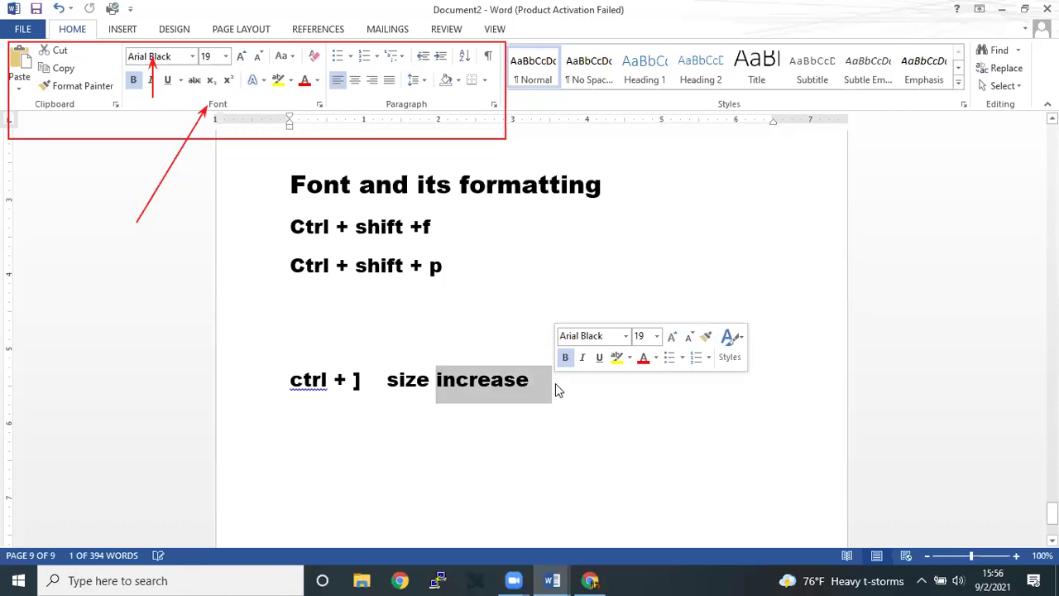
key(ctrl+bracketright)
key(ctrl+bracketright)
key(ctrl+bracketright)
key(ctrl+bracketright)
key(ctrl+bracketright)
key(ctrl+bracketright)
key(ctrl+bracketright)
key(ctrl+bracketright)
key(ctrl+bracketright)
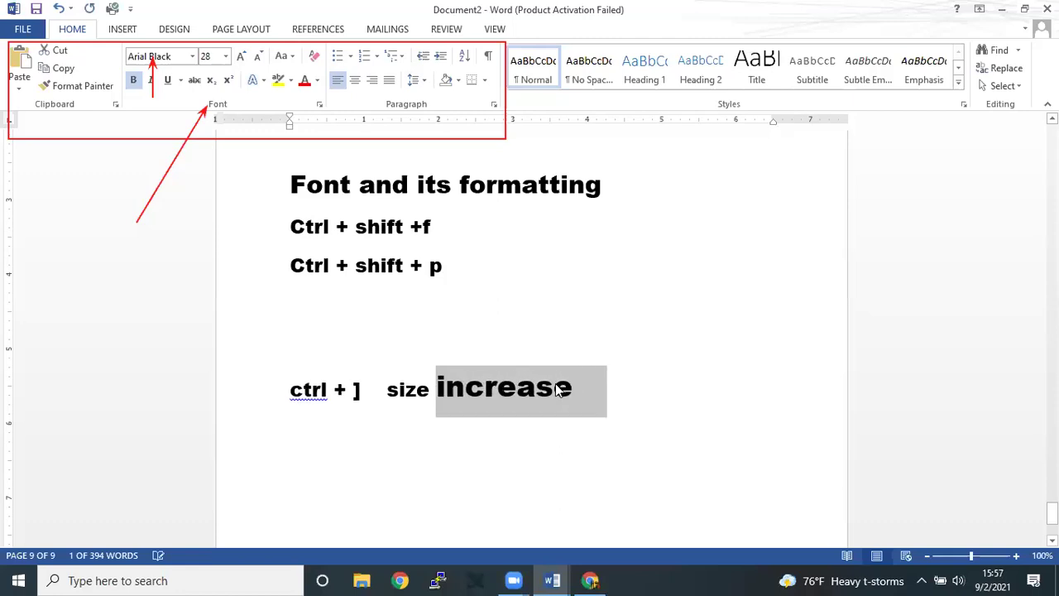
key(ctrl+bracketright)
key(ctrl+bracketright)
key(ctrl+bracketright)
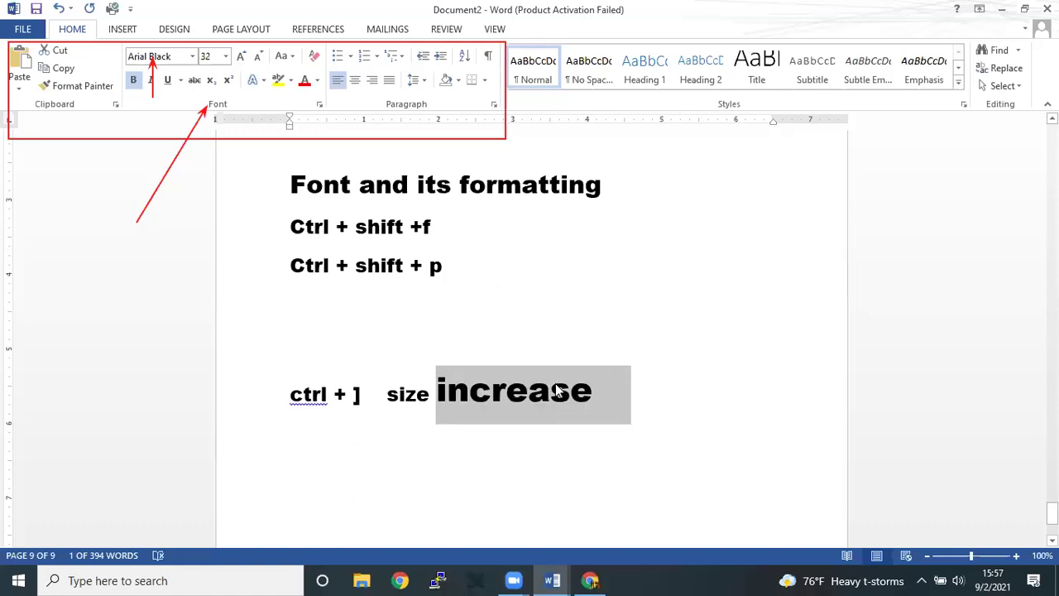
key(ctrl+bracketright)
key(ctrl+bracketright)
key(ctrl+bracketright)
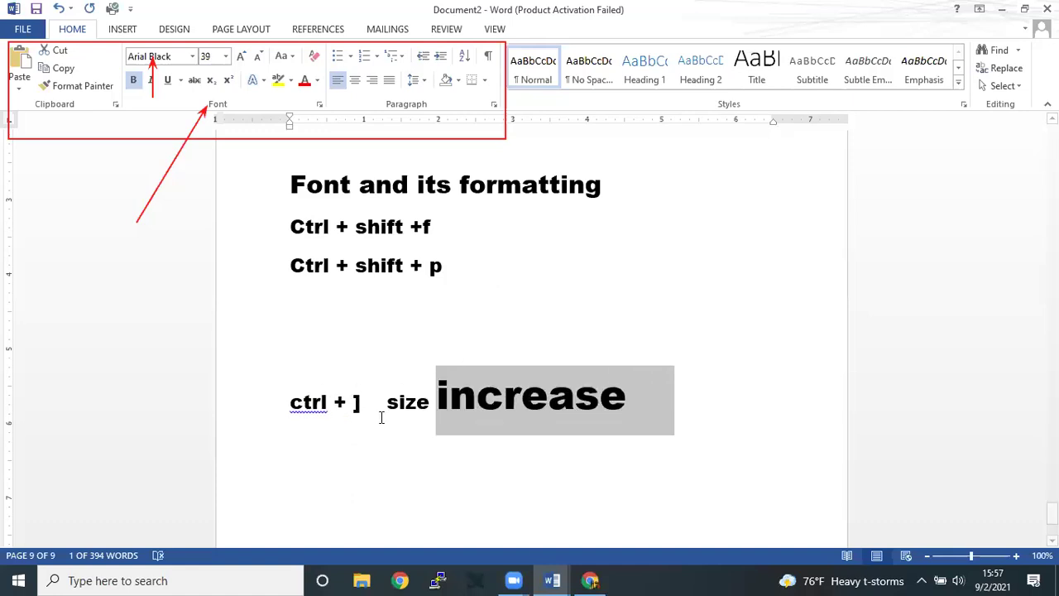
key(shift+Left)
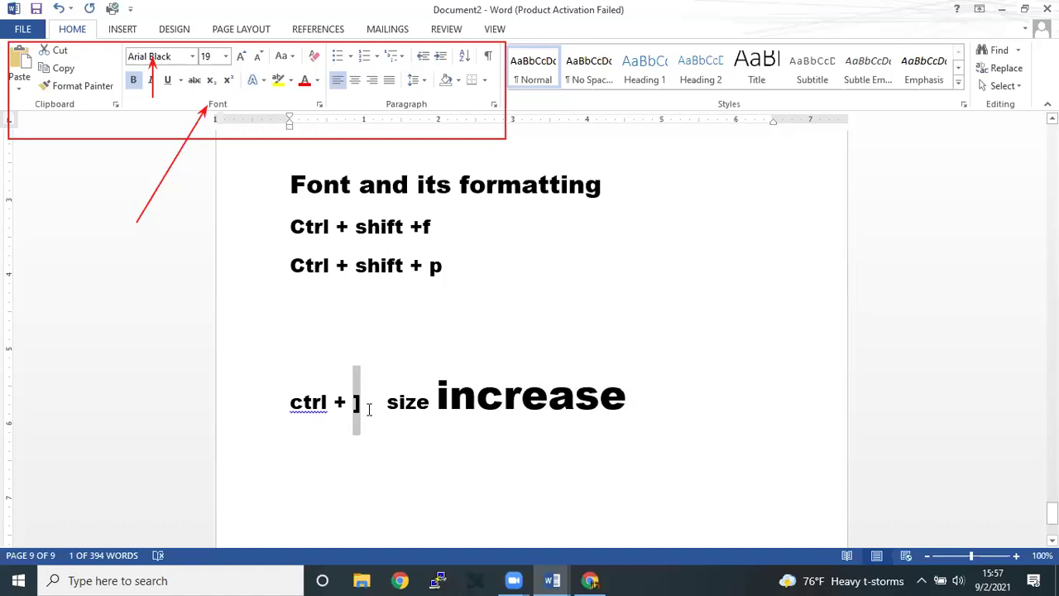
key(ctrl+z)
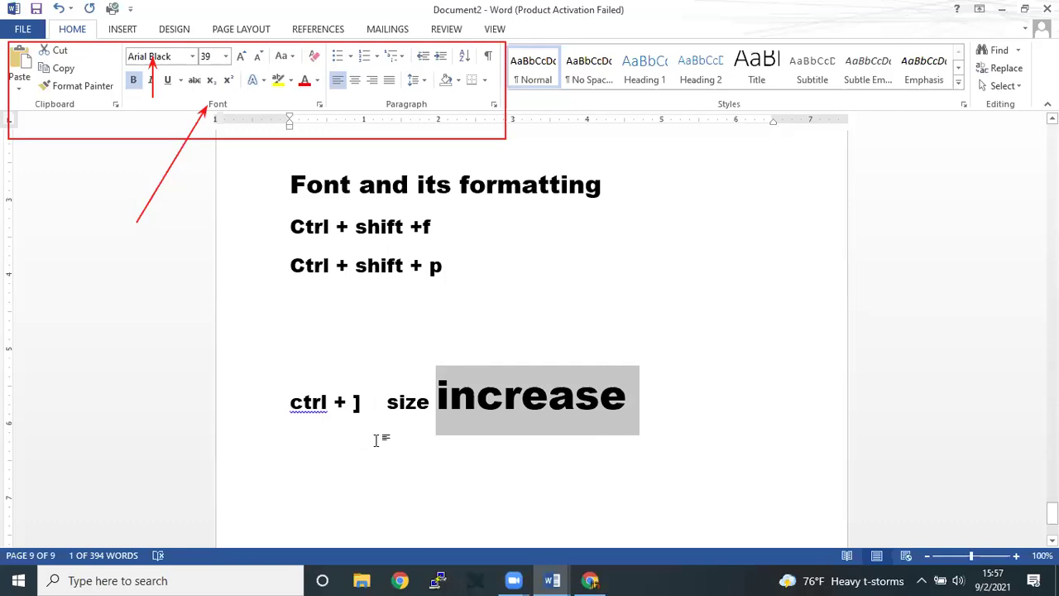
Step: Copy the 'ctrl + ]' text at the start of that line
click(364, 402)
key(shift+Home)
key(ctrl+c)
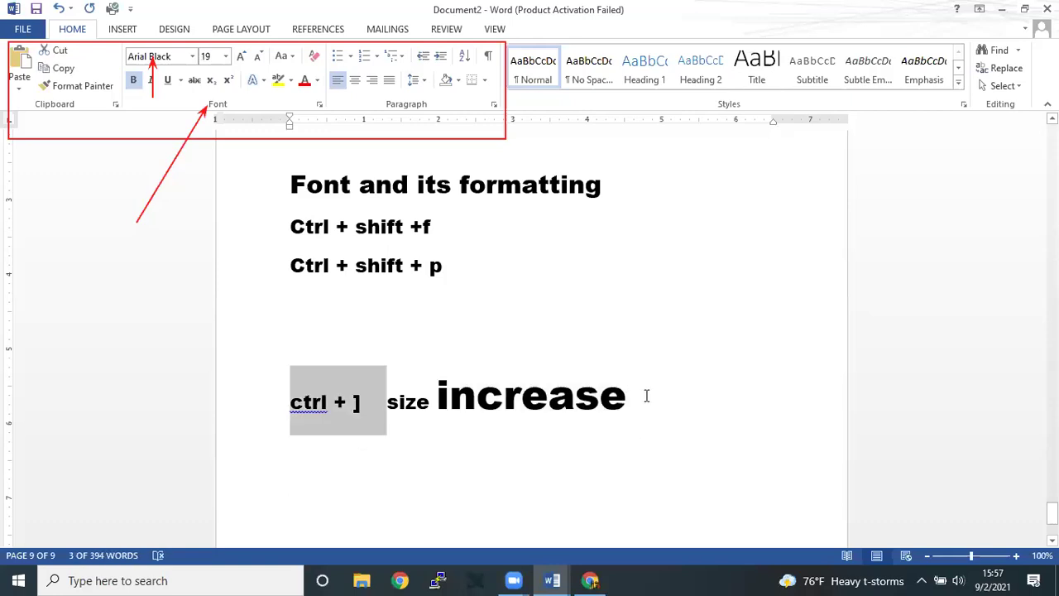
key(Down)
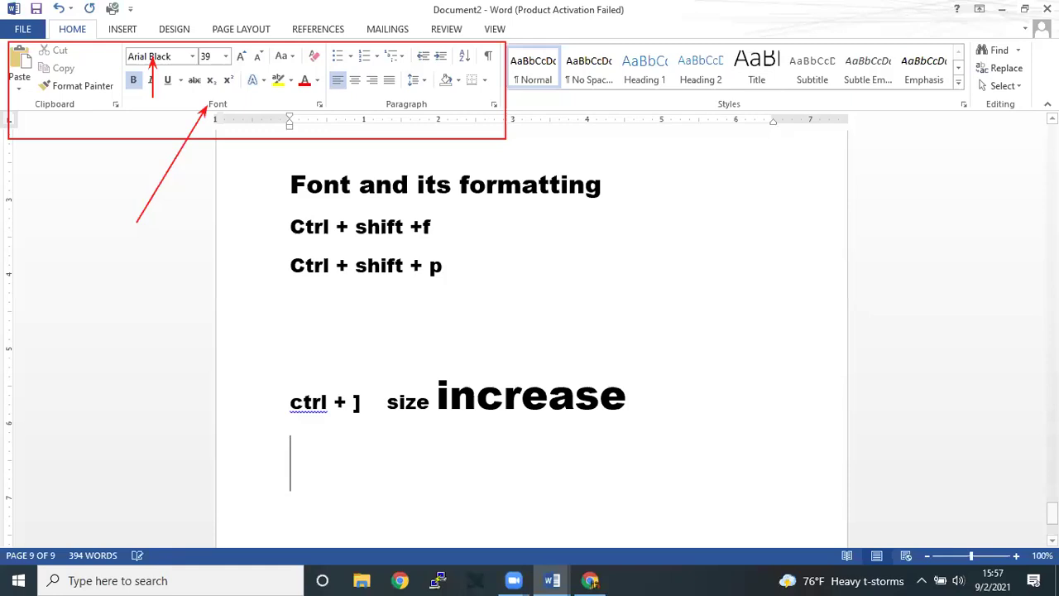
Step: Add a 'ctrl + [' note on the empty line below
key(ctrl+v)
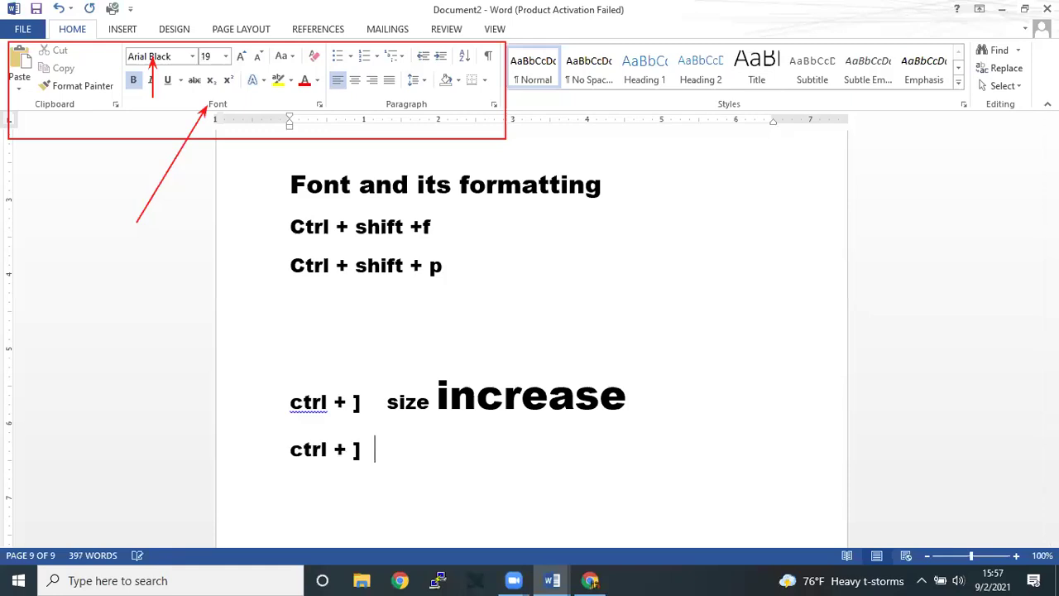
key(BackSpace)
key(BackSpace)
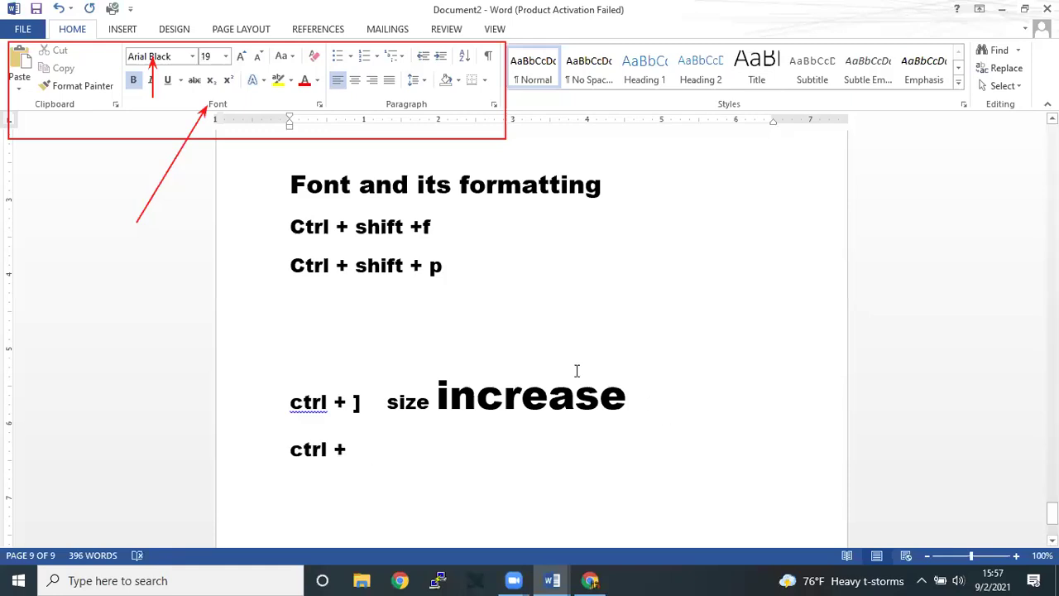
text([)
Step: Shrink the word 'increase' to 29 pt with Ctrl+[
double_click(637, 395)
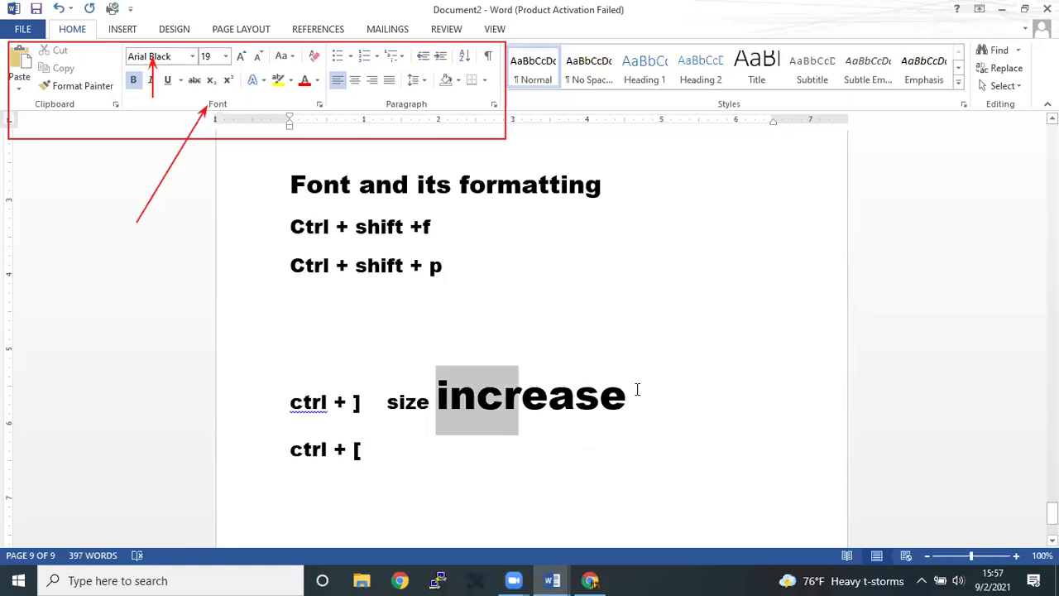
key(ctrl+bracketleft)
key(ctrl+bracketleft)
key(ctrl+bracketleft)
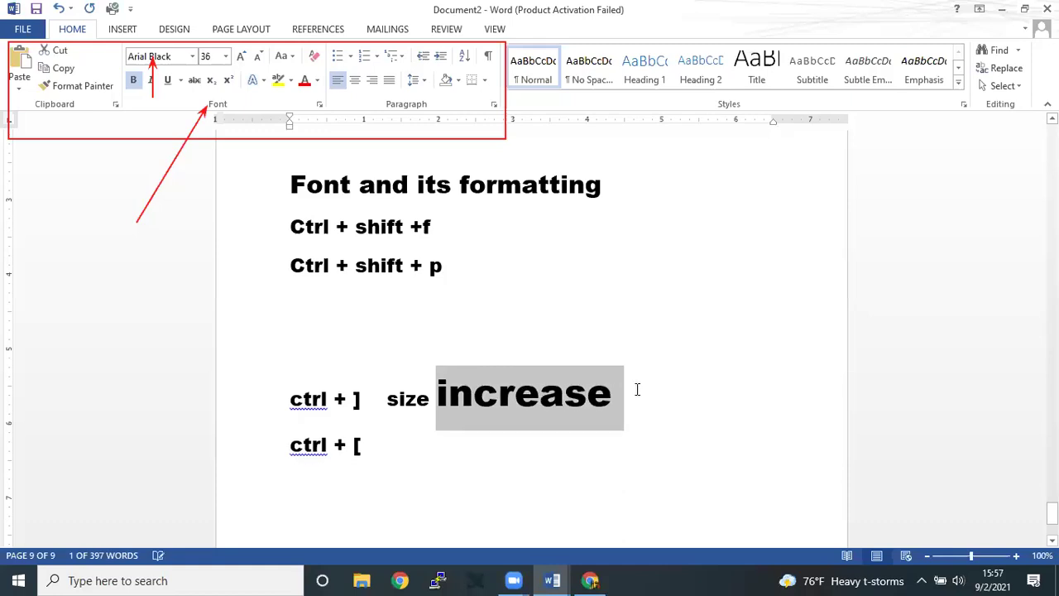
key(ctrl+bracketleft)
key(ctrl+bracketleft)
key(ctrl+bracketleft)
key(ctrl+bracketleft)
key(ctrl+bracketleft)
key(ctrl+bracketleft)
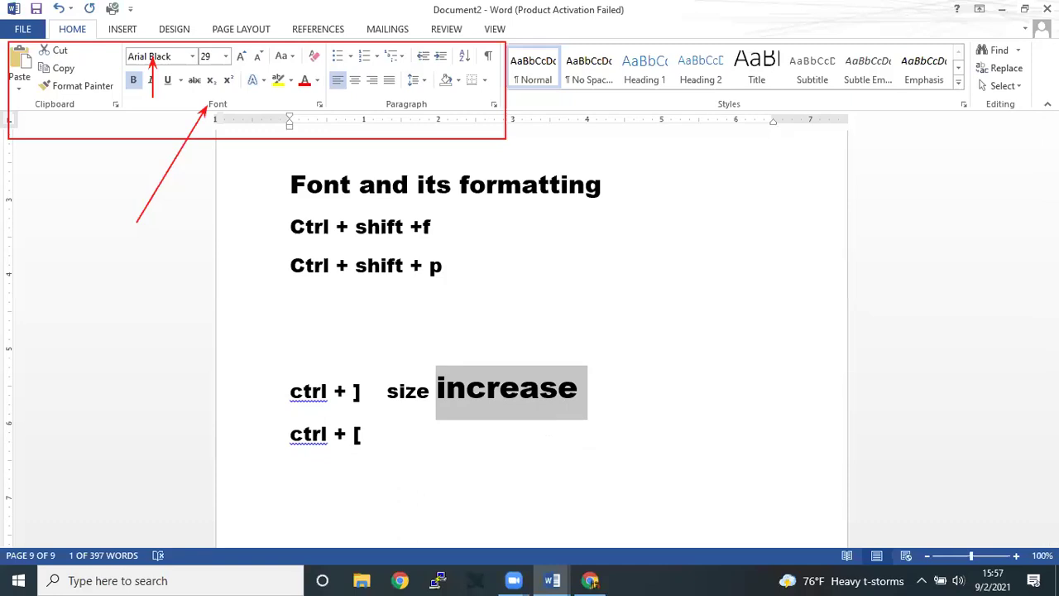
click(373, 432)
key(Down)
key(Down)
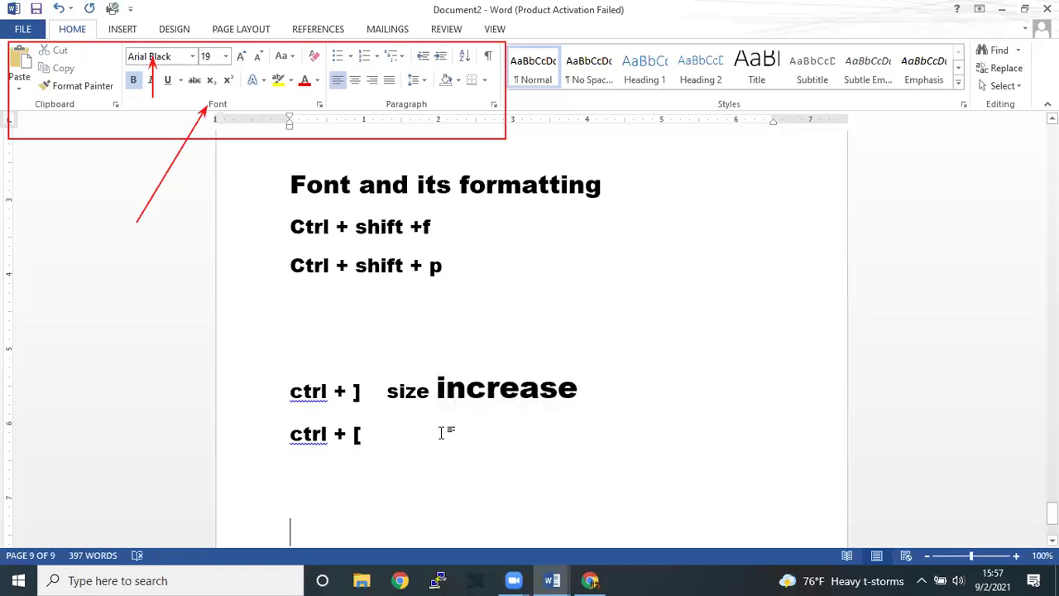
scroll(440, 432, down, 2)
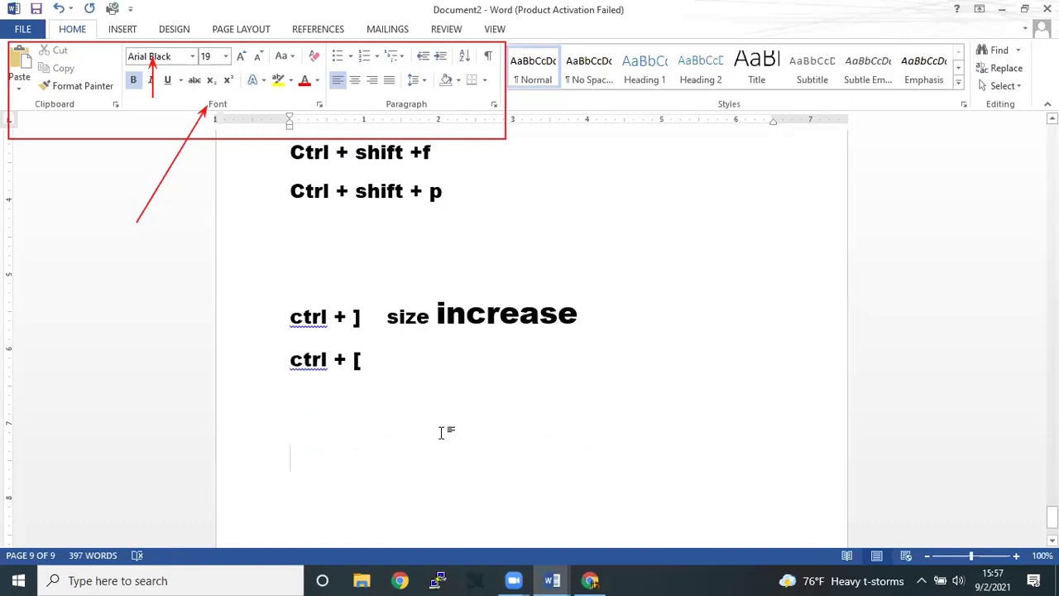
Step: Type the note 'ctrl + shift + >' on its own line
text(ctr)
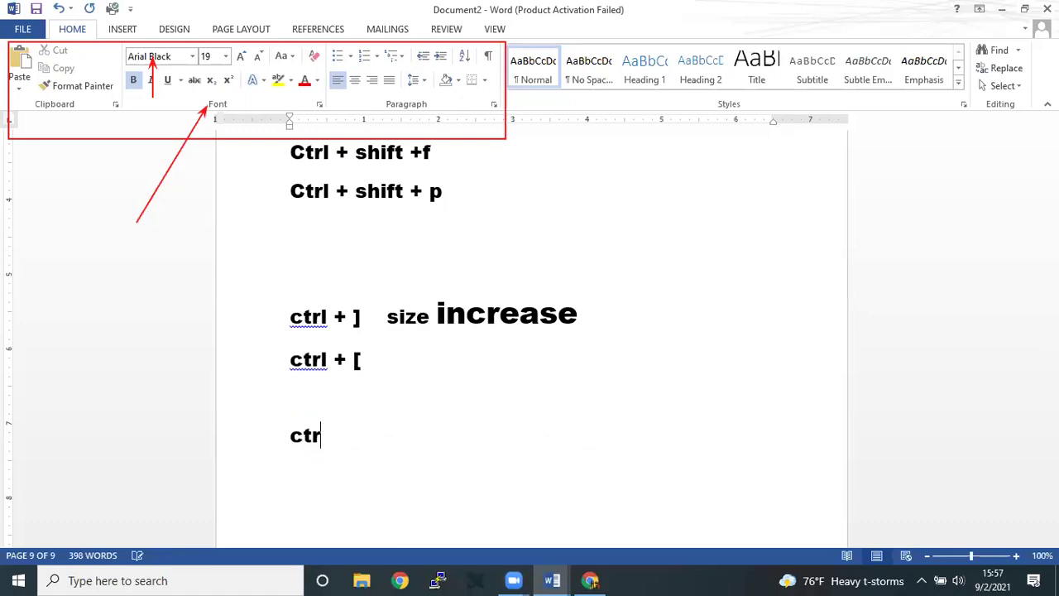
text(l + )
text(shift)
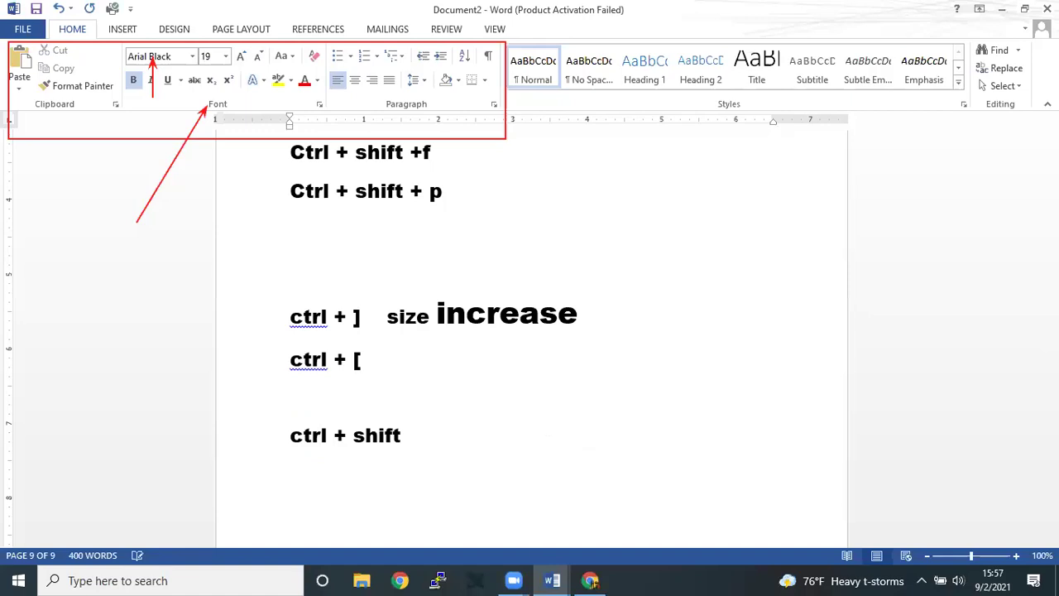
text( + >)
key(Return)
triple_click(377, 439)
key(ctrl+v)
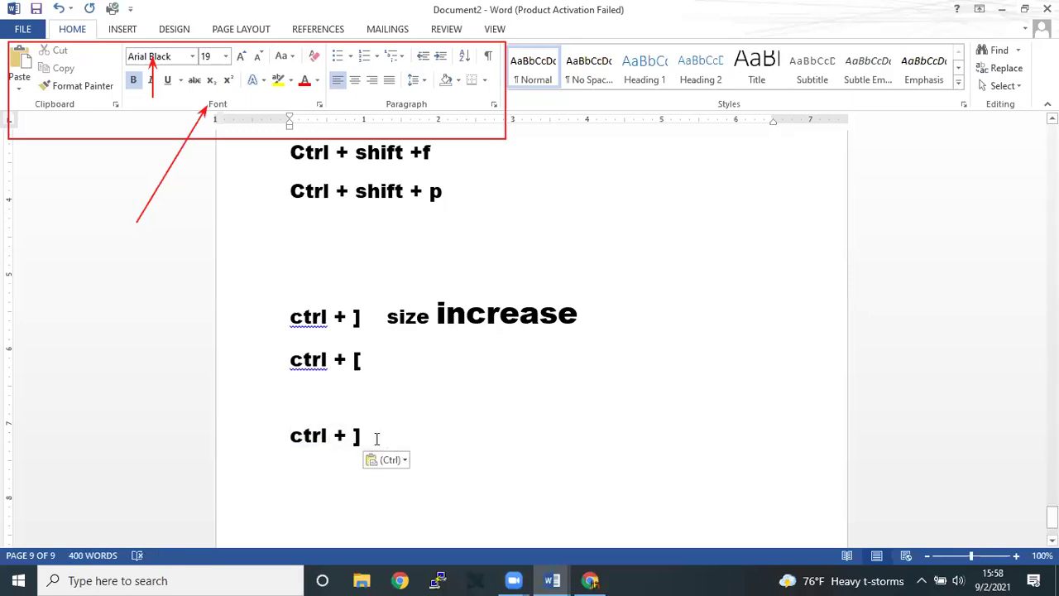
key(ctrl+z)
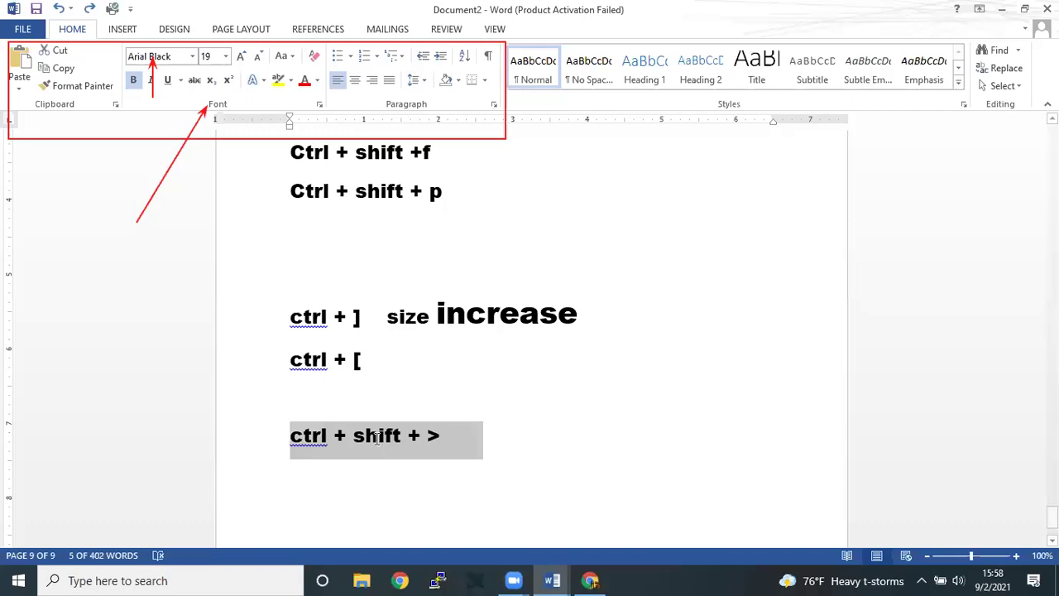
Step: Duplicate that line below and change > to < for 'ctrl + shift + <'
key(Right)
key(Return)
key(Return)
text(ctrl + shift + >)
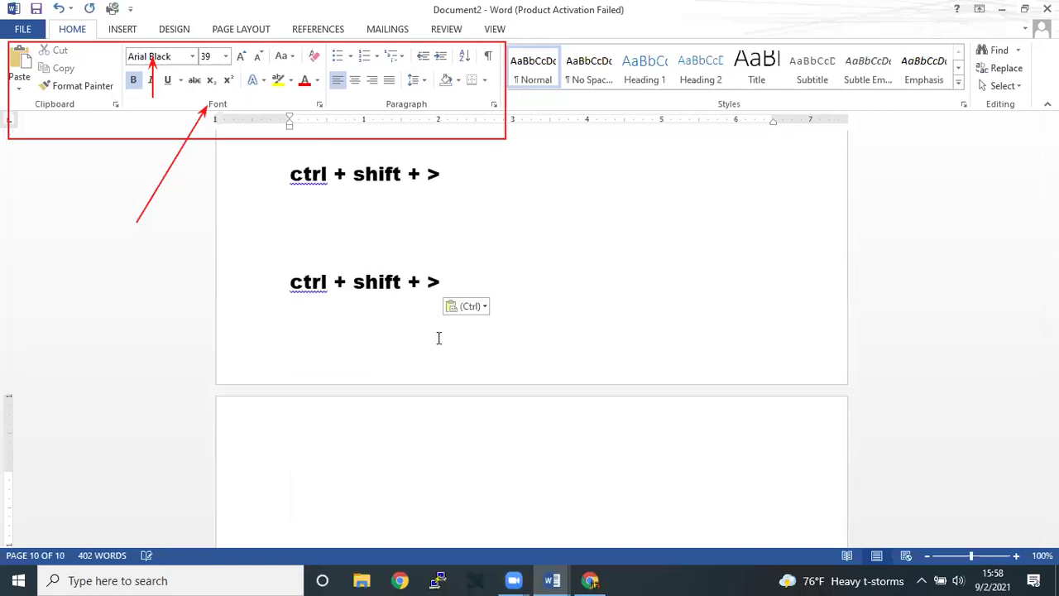
key(BackSpace)
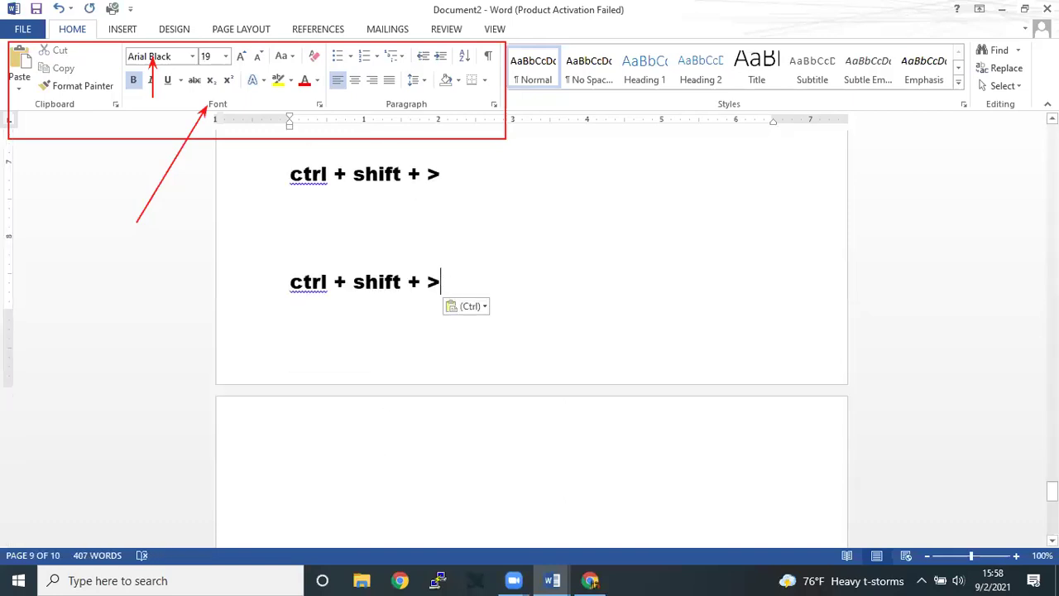
key(BackSpace)
text(<)
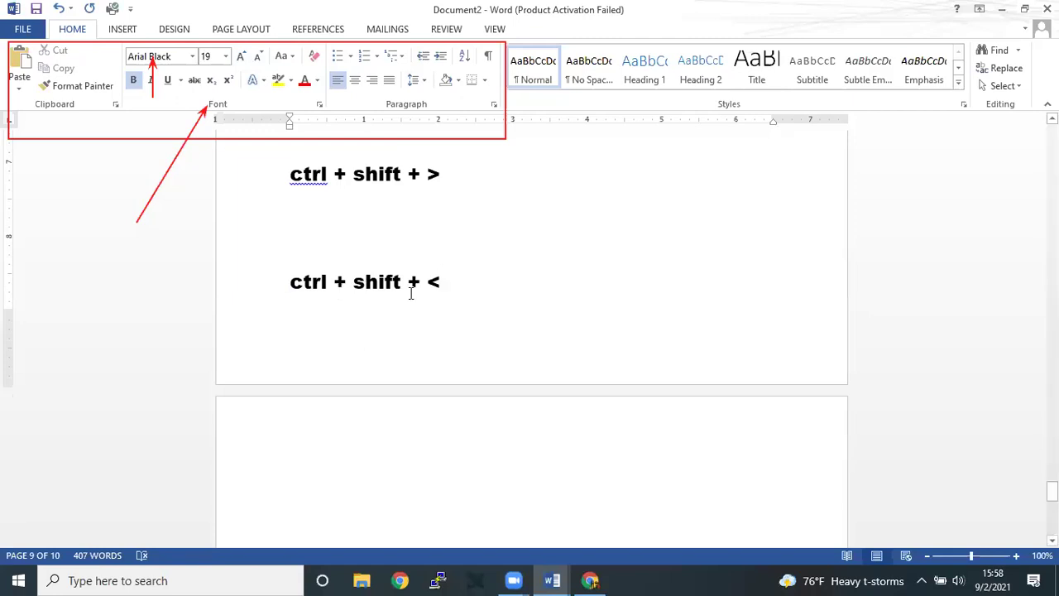
scroll(428, 298, up, 2)
scroll(428, 298, up, 3)
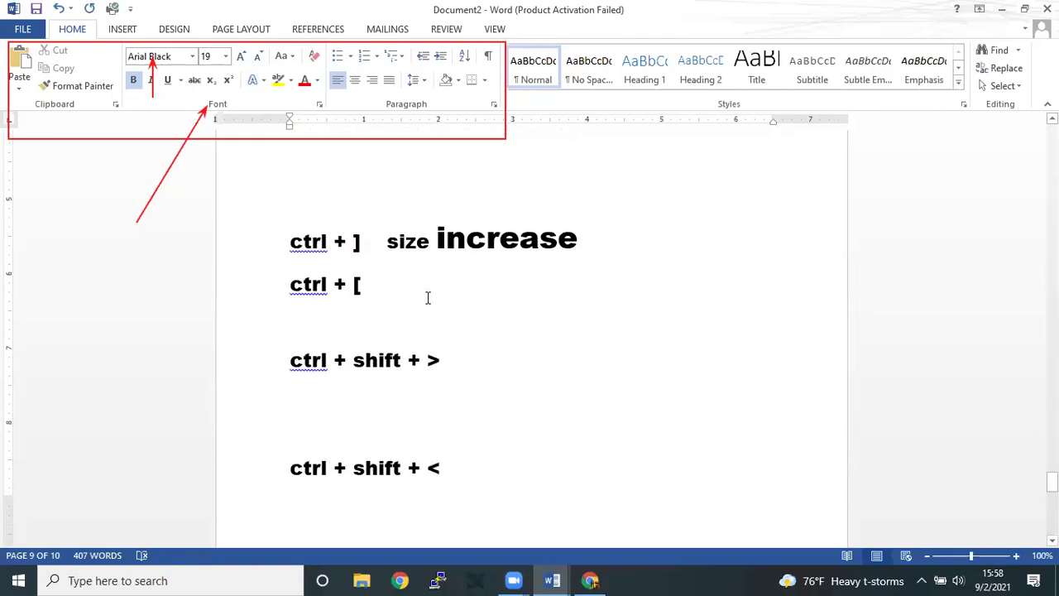
drag(288, 244, 602, 238)
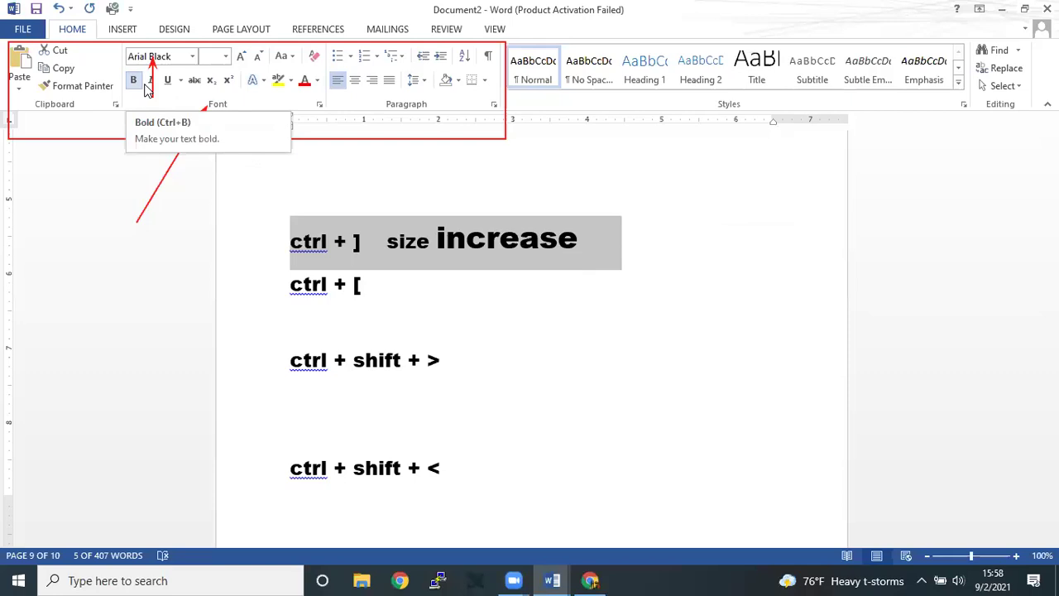
double_click(562, 238)
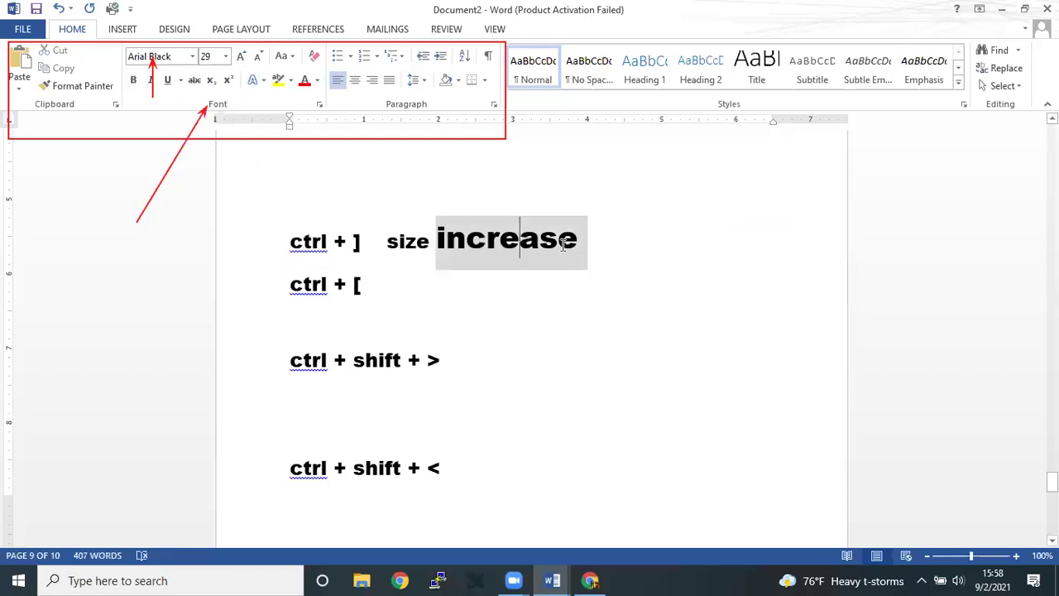
triple_click(584, 240)
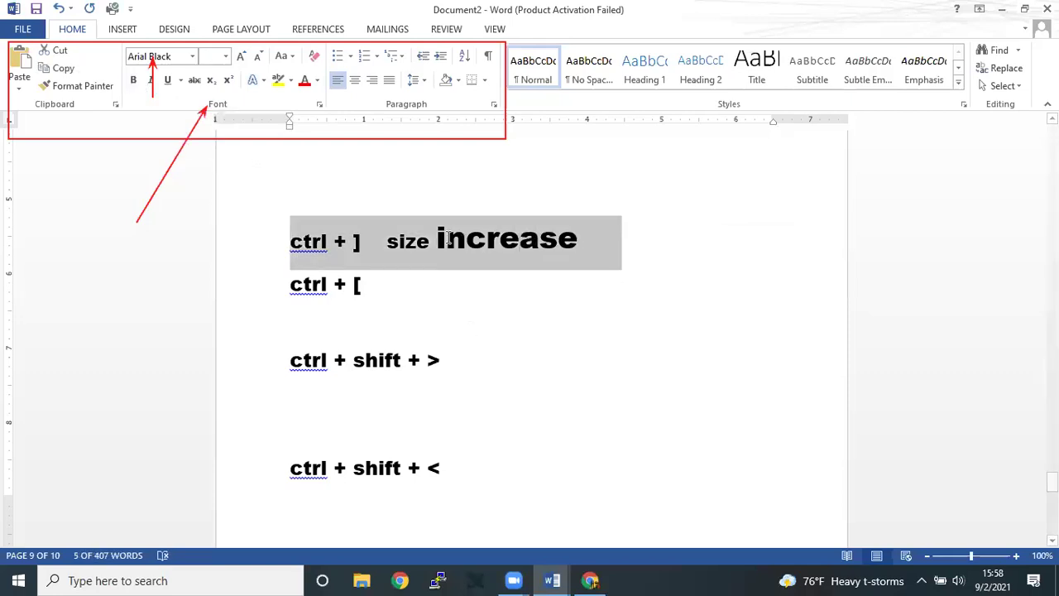
click(168, 83)
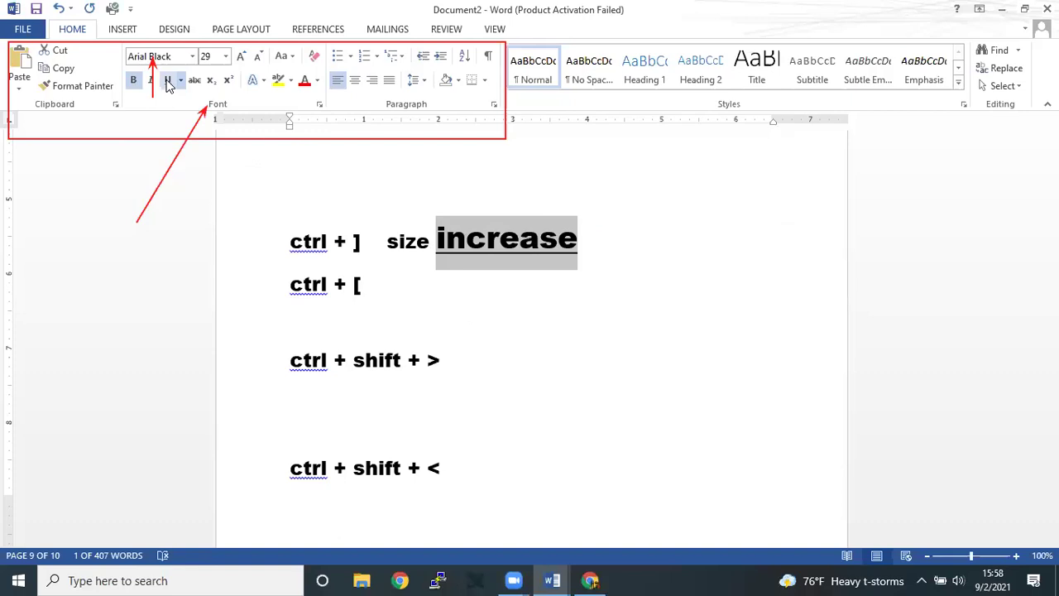
click(168, 82)
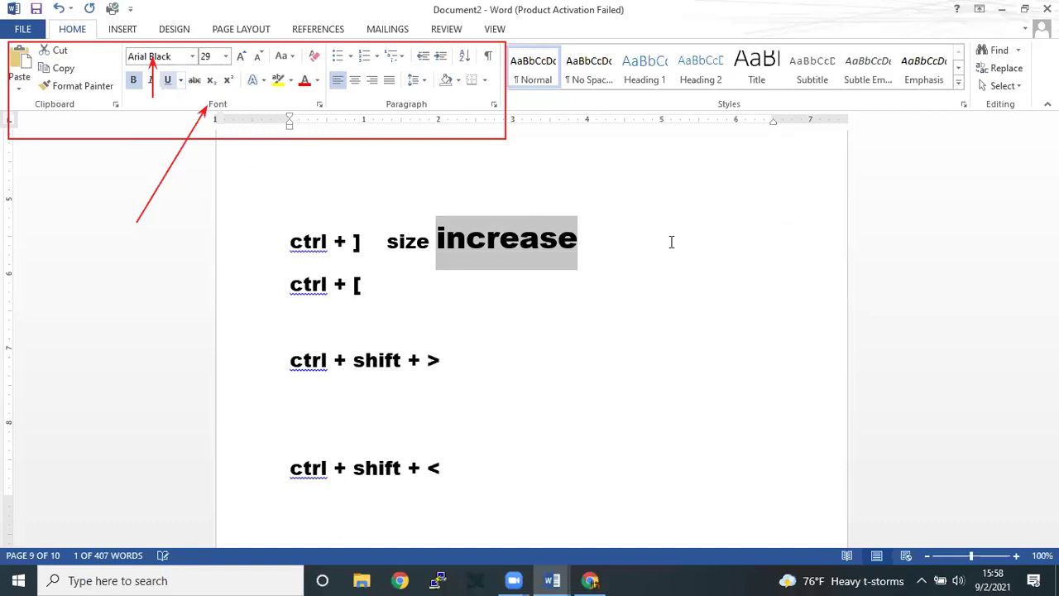
click(671, 241)
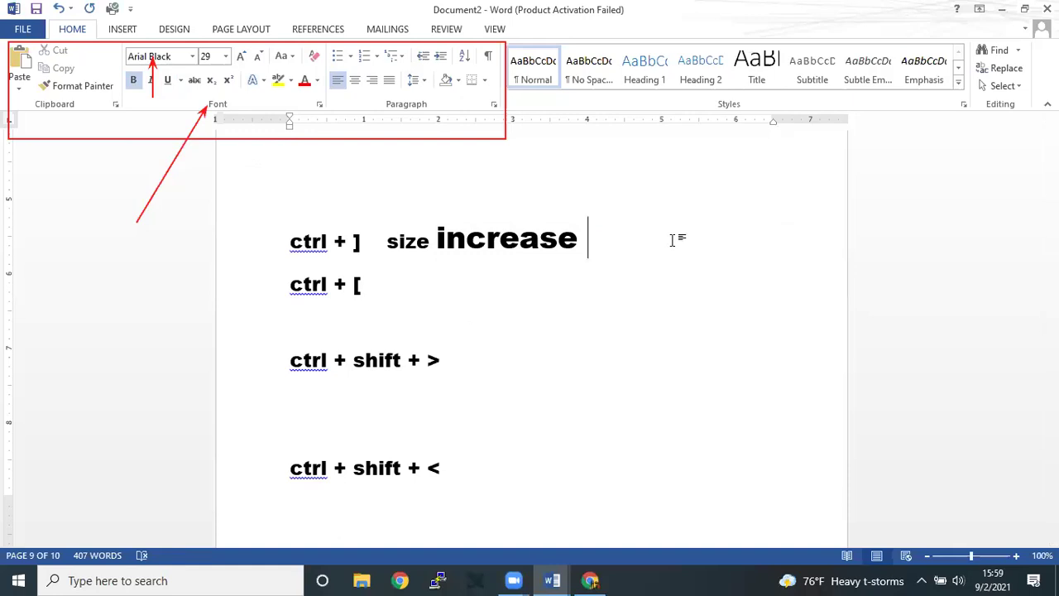
scroll(671, 239, down, 1)
scroll(97, 130, down, 1)
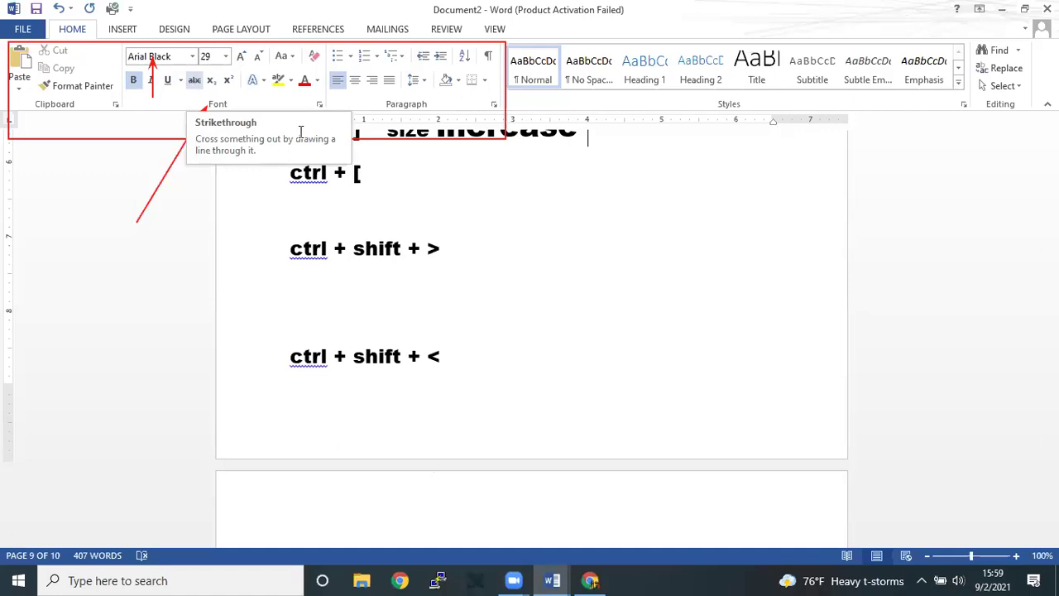
Step: Move past the 'ctrl + shift + <' note onto the blank page 10
click(480, 356)
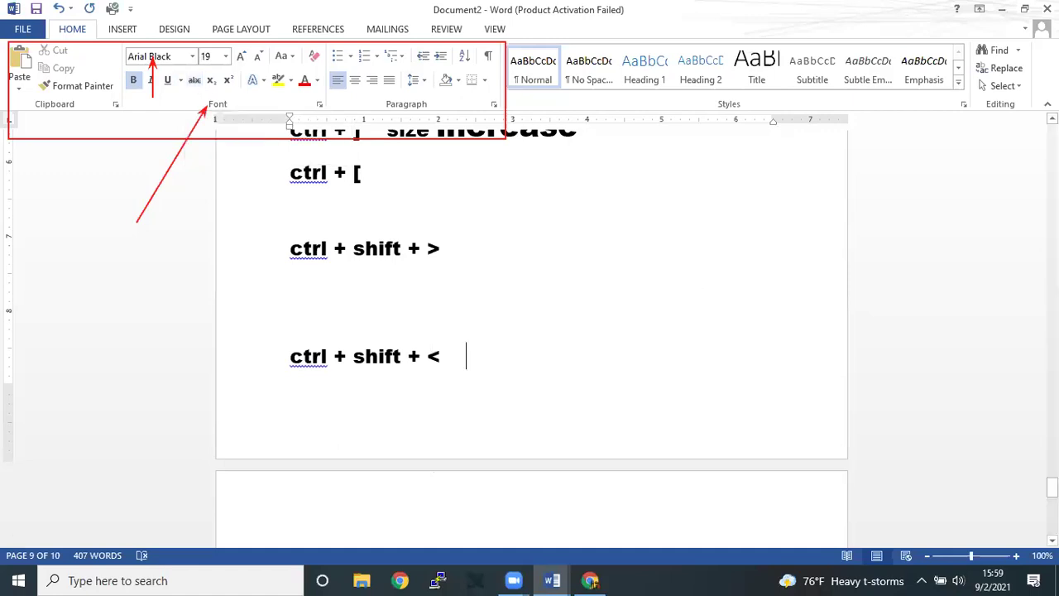
key(Return)
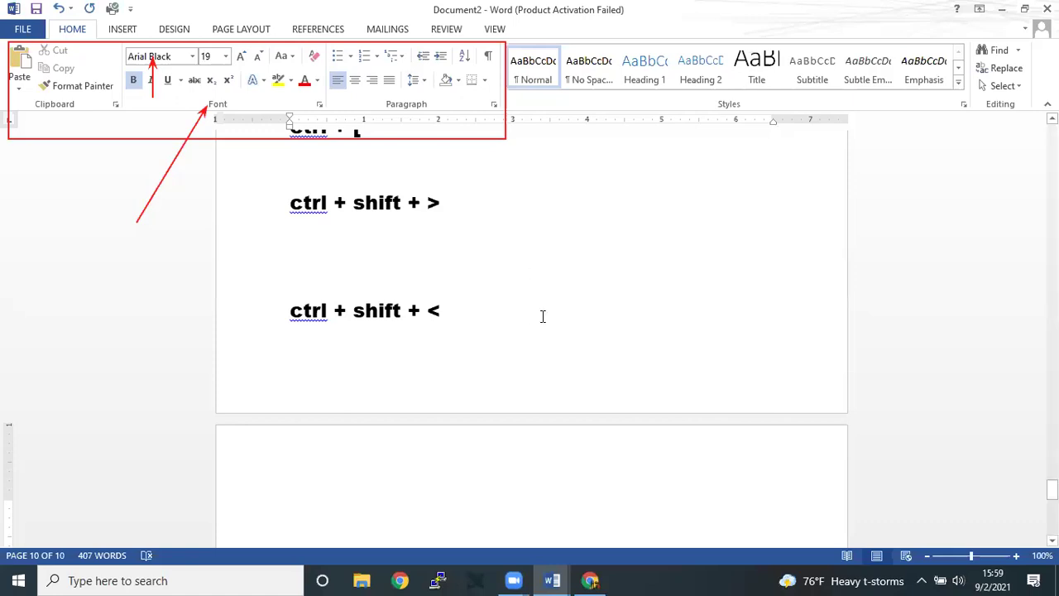
click(228, 80)
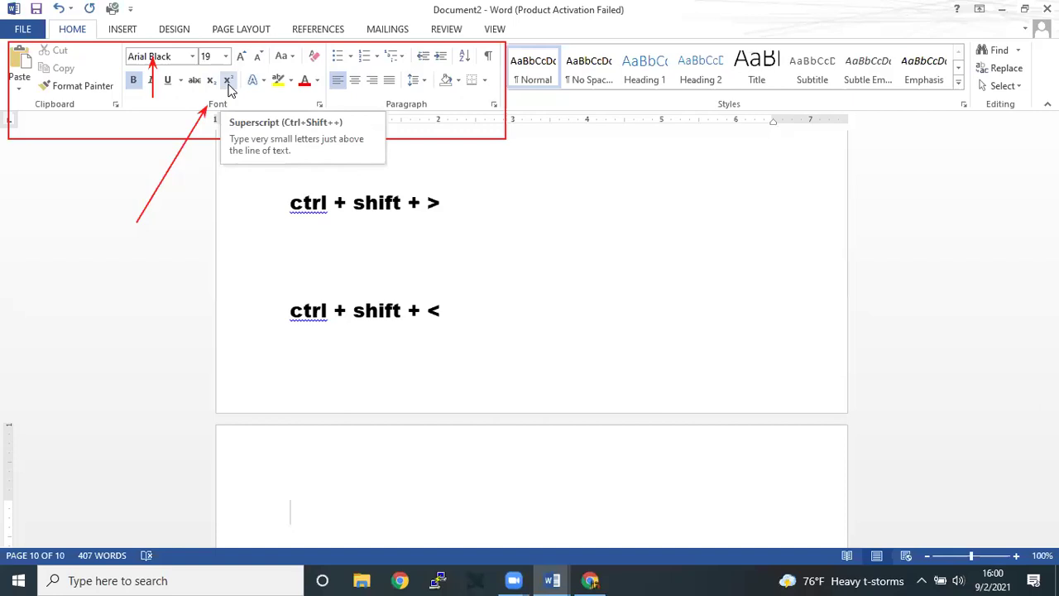
scroll(513, 330, down, 1)
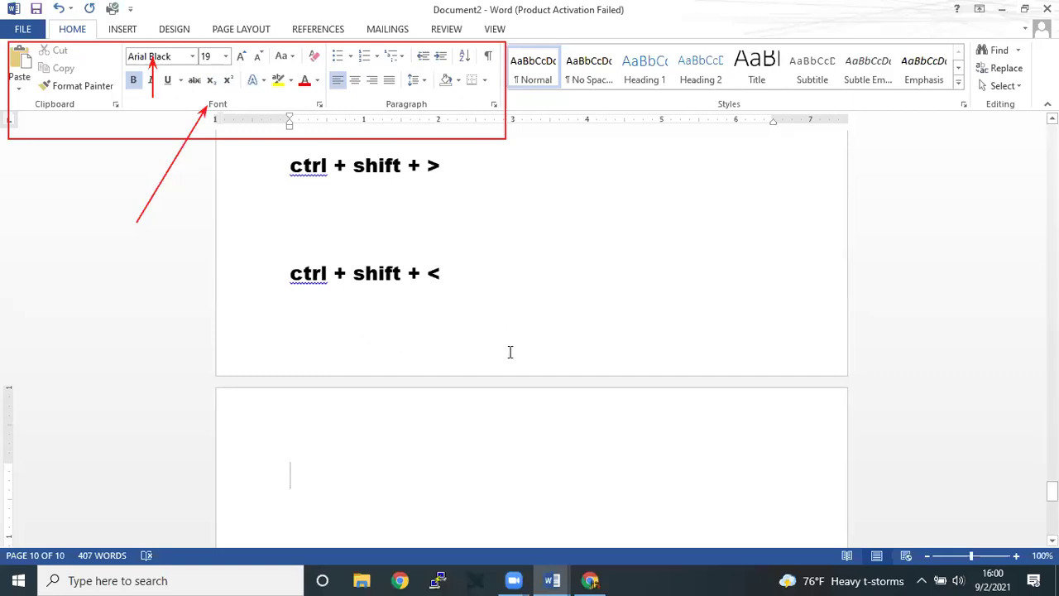
Step: Type a2+b2= and make both 2s superscript to read a²+b²=
text(a2+b2=)
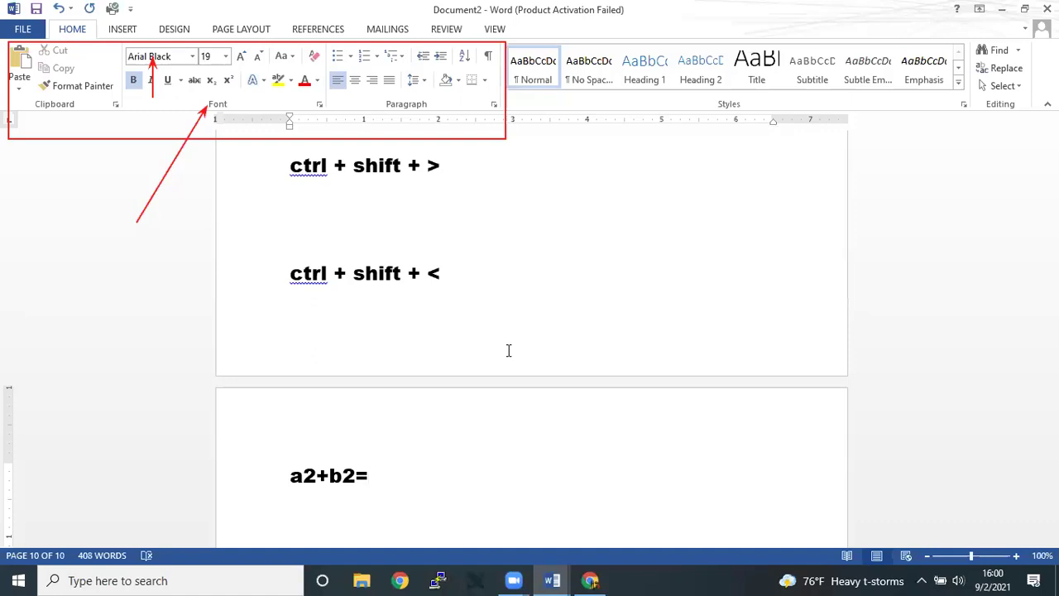
drag(317, 476, 303, 479)
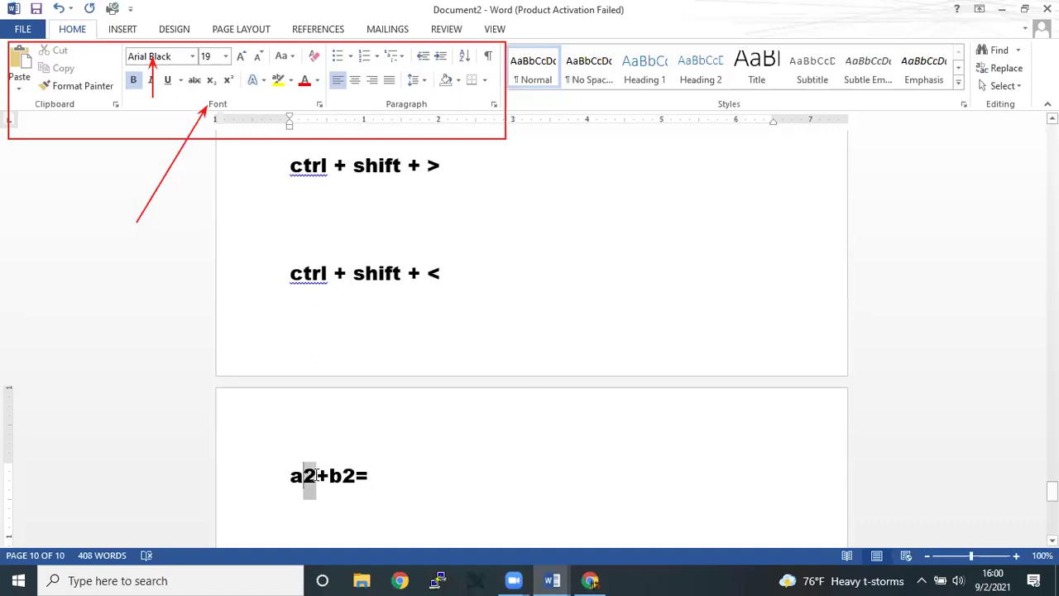
click(228, 80)
drag(352, 476, 336, 478)
click(229, 80)
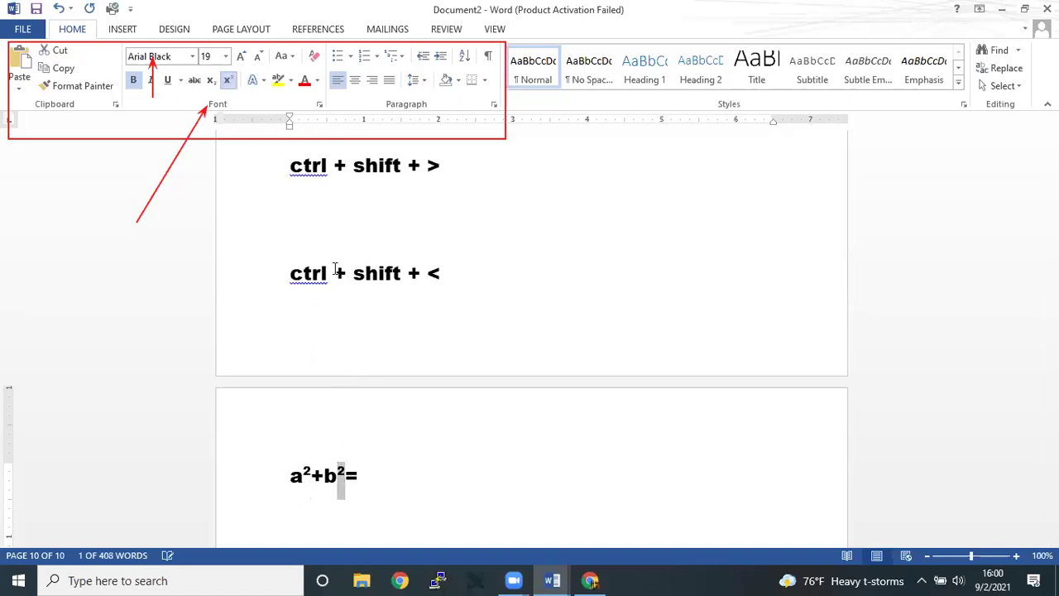
Step: Start a plain 'a2+b2' line beneath the formula
click(398, 477)
key(Return)
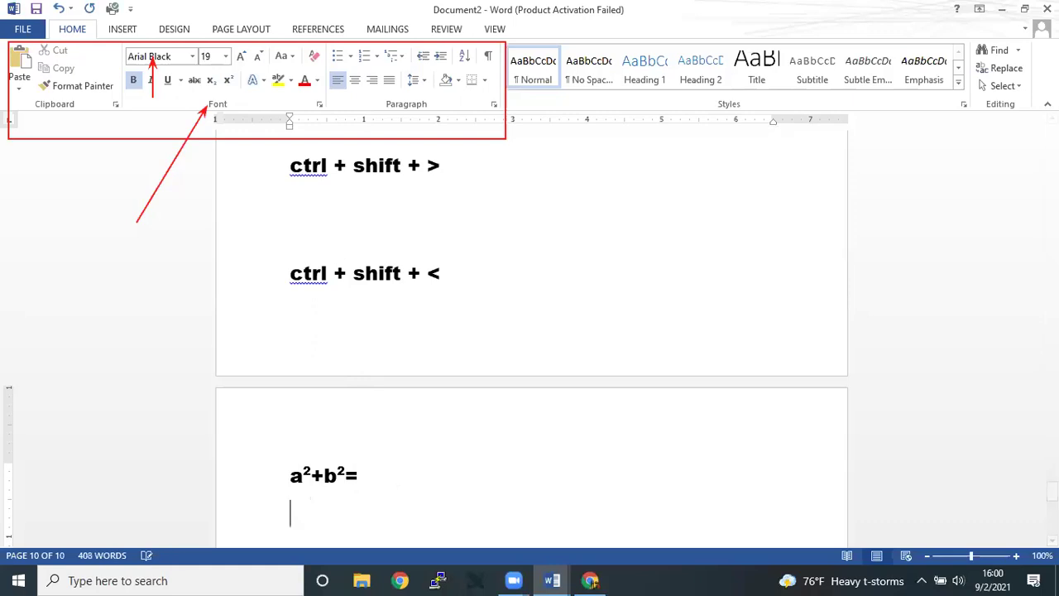
text(a2+b2)
Step: Try the Subscript toggle at the end of the plain a2+b2 line
scroll(494, 434, down, 1)
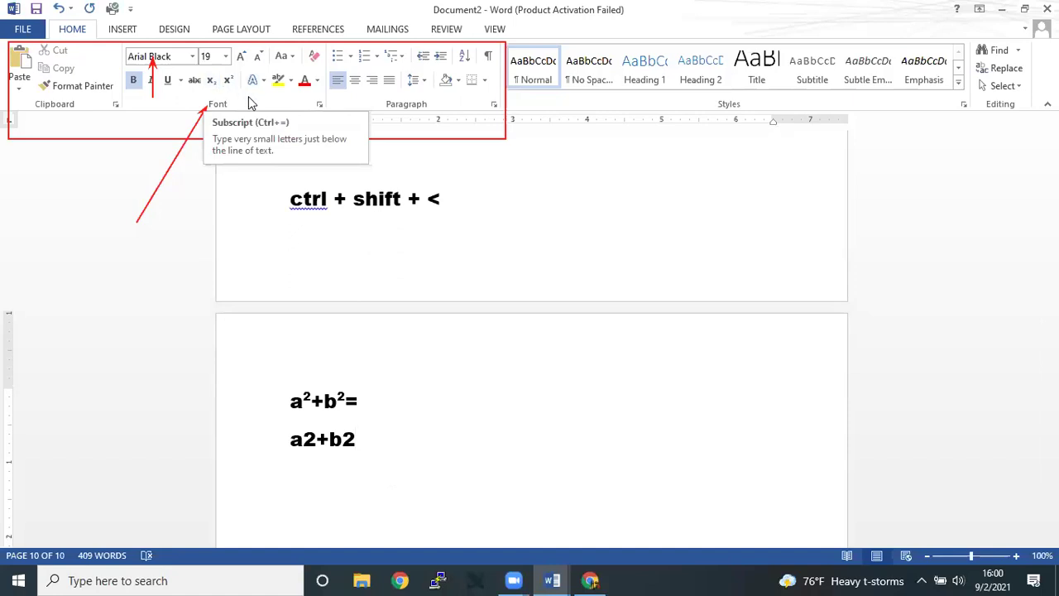
click(211, 83)
click(212, 86)
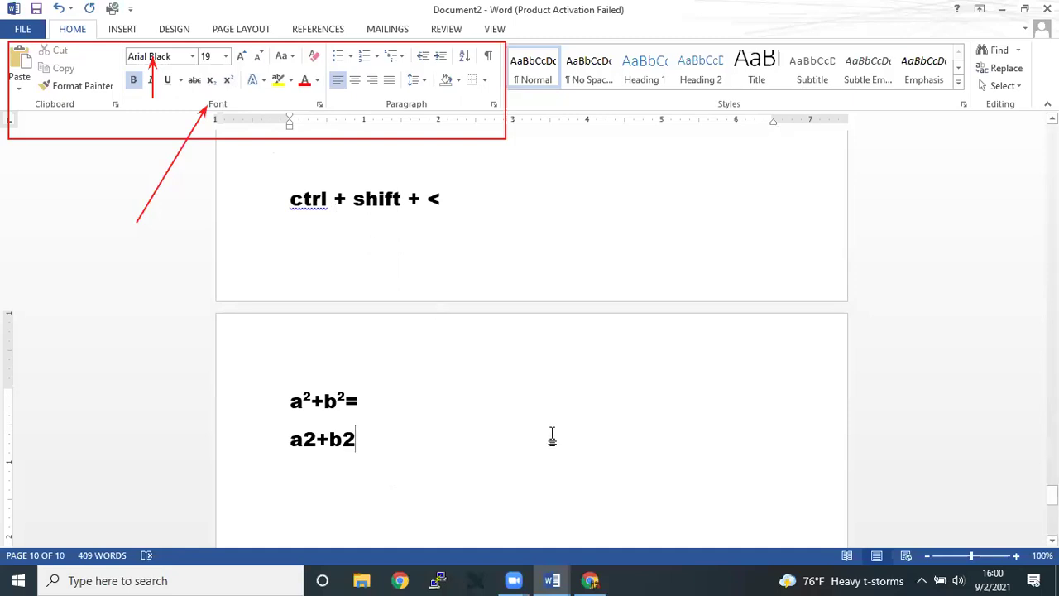
Step: Add a 'ubsctipt' label line below and move the caret back through it
key(Return)
key(Return)
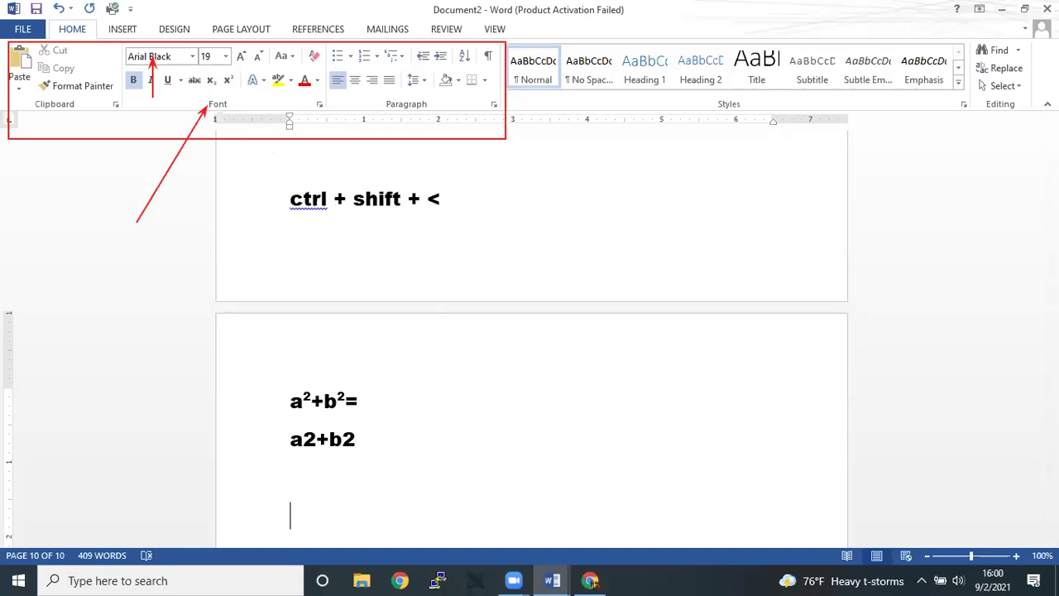
text(ubsctipt)
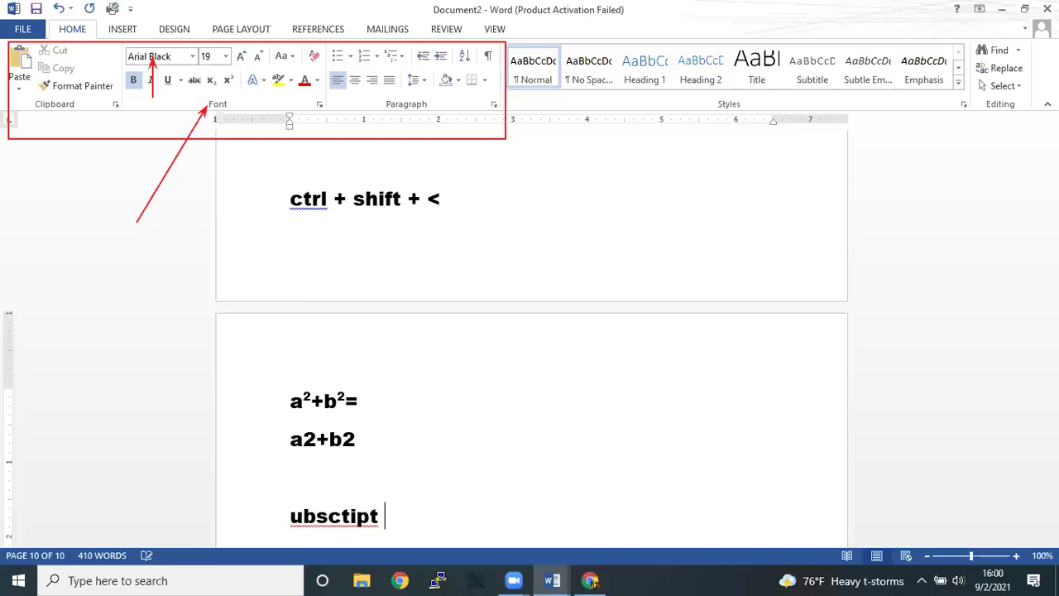
scroll(562, 422, down, 3)
key(Left)
key(Left)
key(Up)
key(Up)
key(Left)
key(Left)
key(Left)
Step: Correct the label to 'subscript' via spelling suggestions and complete it as 'subscript : ctrl +='
scroll(556, 417, up, 2)
key(Left)
key(Left)
key(Left)
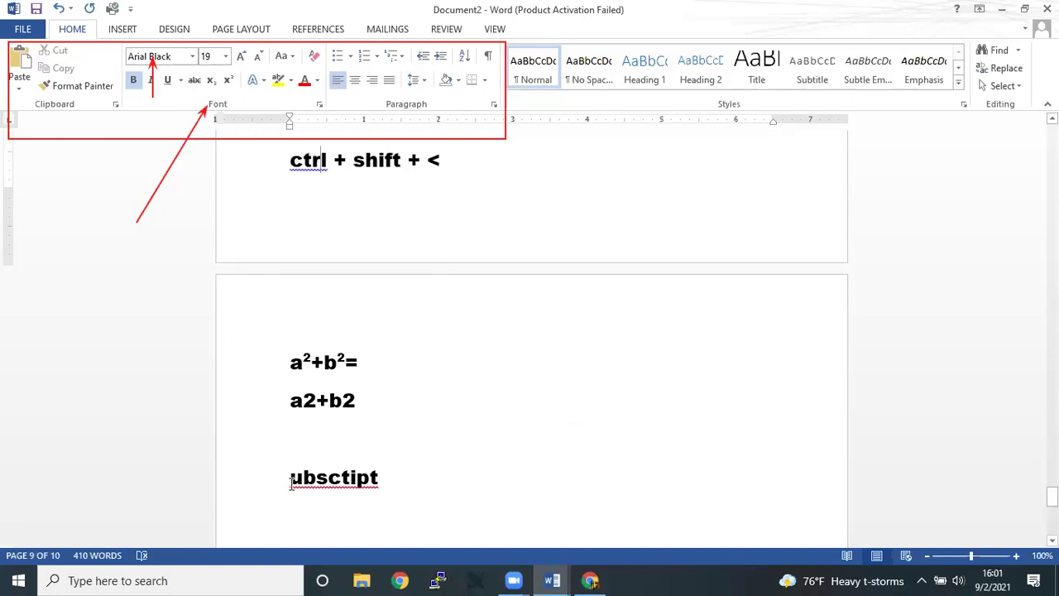
click(291, 484)
text(s)
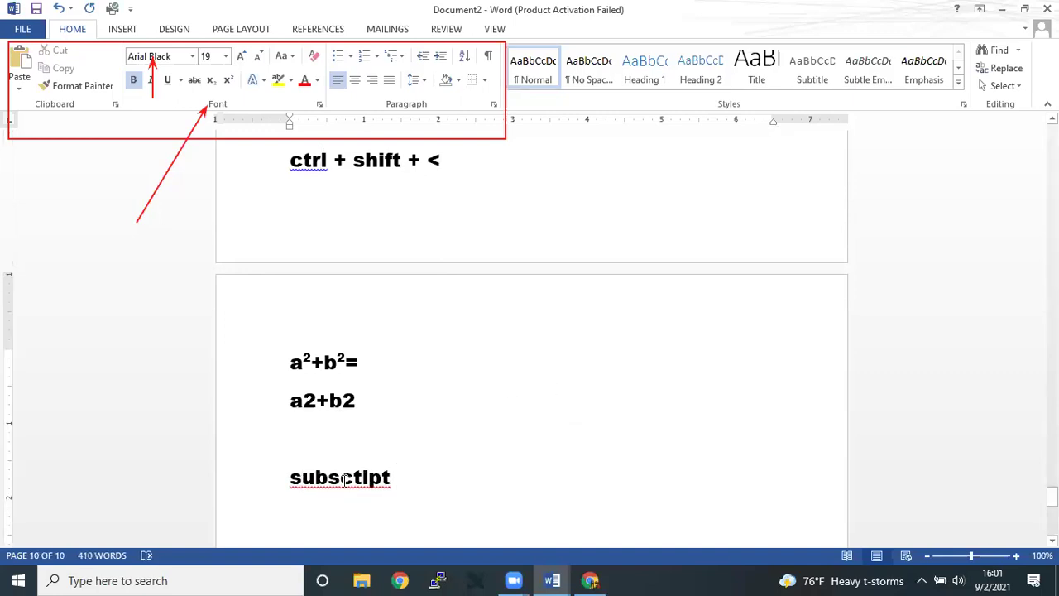
right_click(344, 480)
click(437, 380)
text(: )
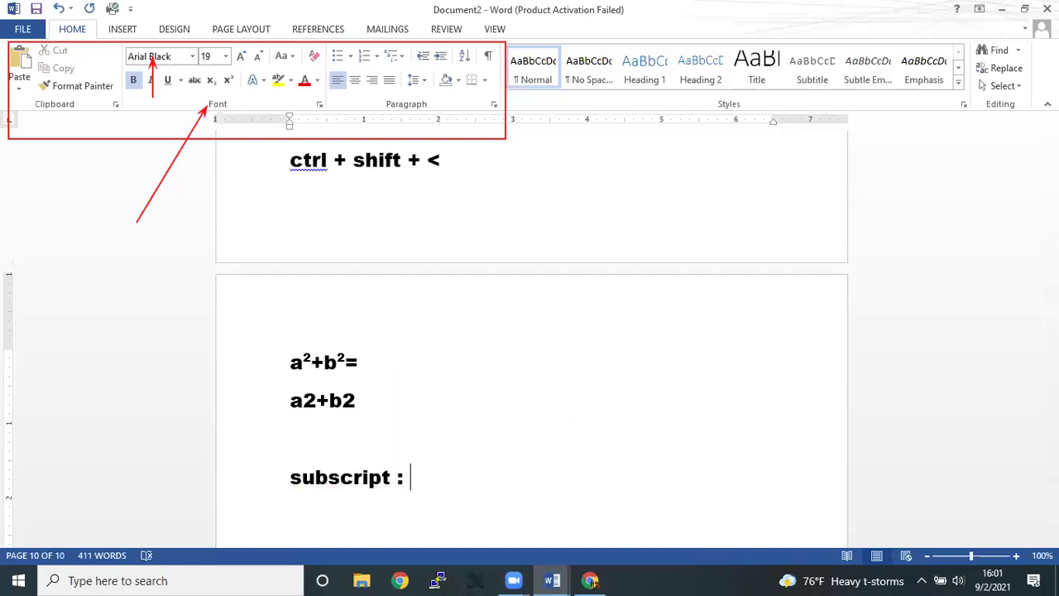
text(ctrl +)
key(BackSpace)
text(+=)
Step: Add a 'super ctrl + shift +=' line below
key(Return)
text(super)
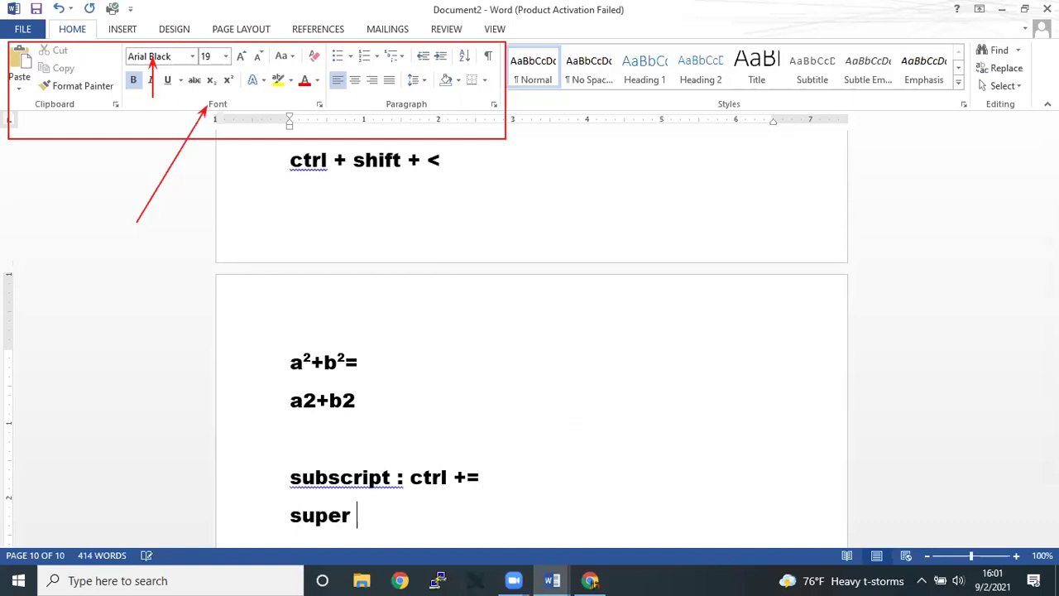
scroll(453, 463, down, 2)
text(ctrl + )
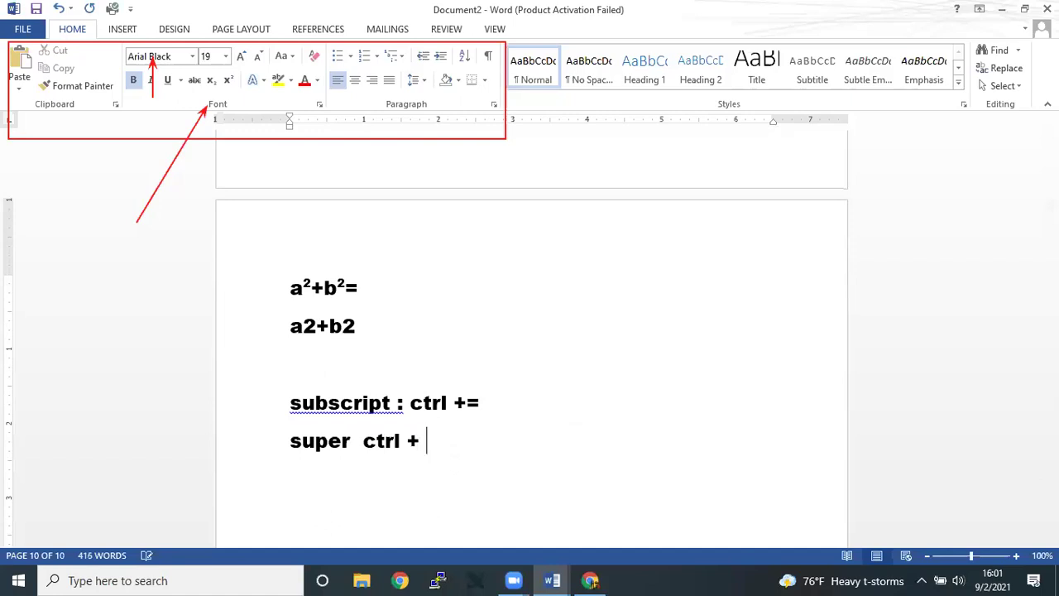
text(shift)
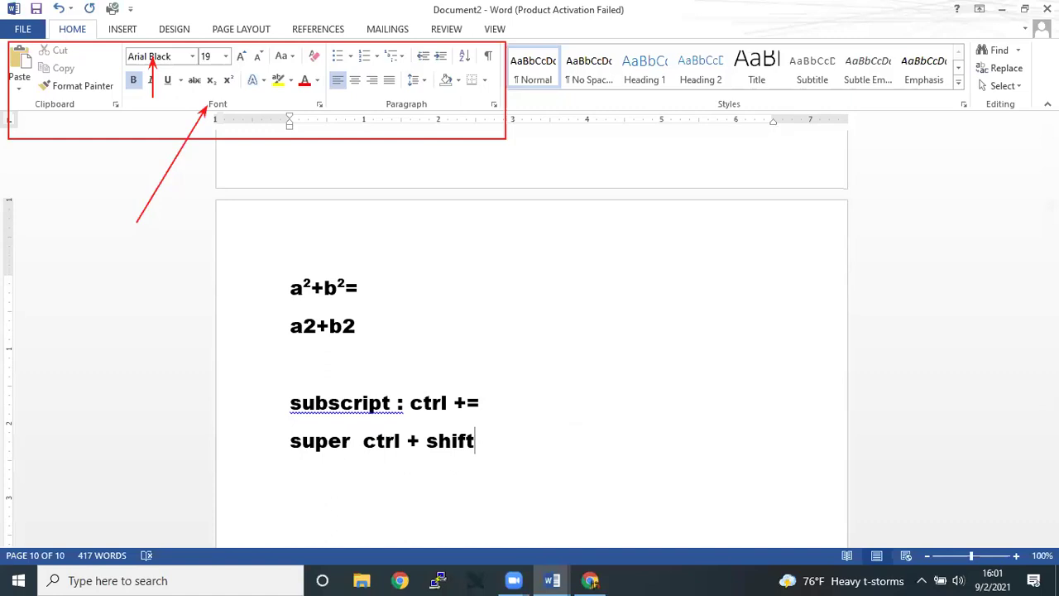
text( +=)
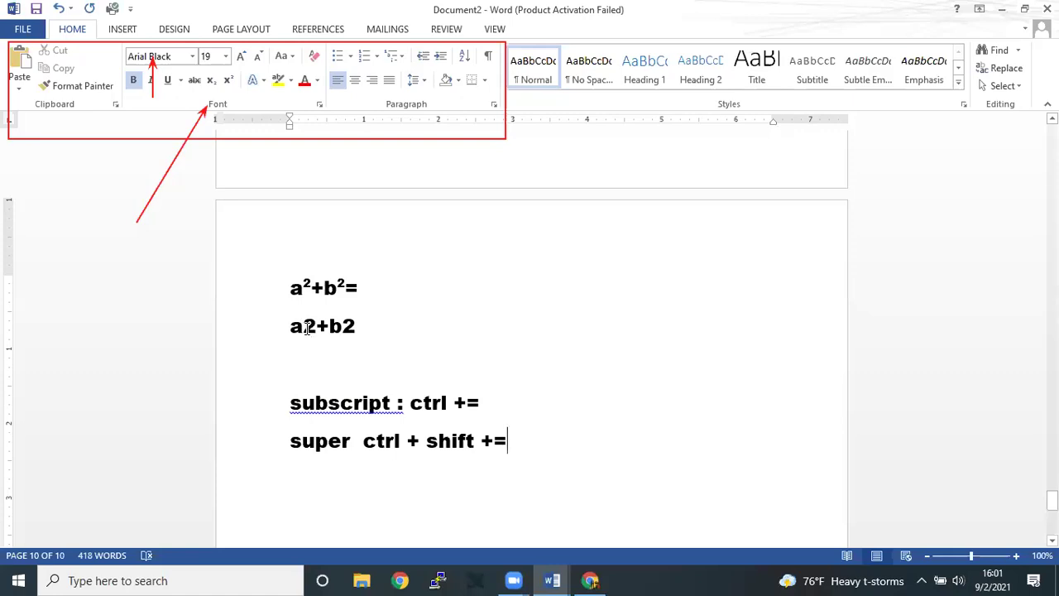
Step: Add an H₂O line with subscript 2 using Ctrl+=, also subscripting a2+b2's first 2
drag(304, 329, 314, 337)
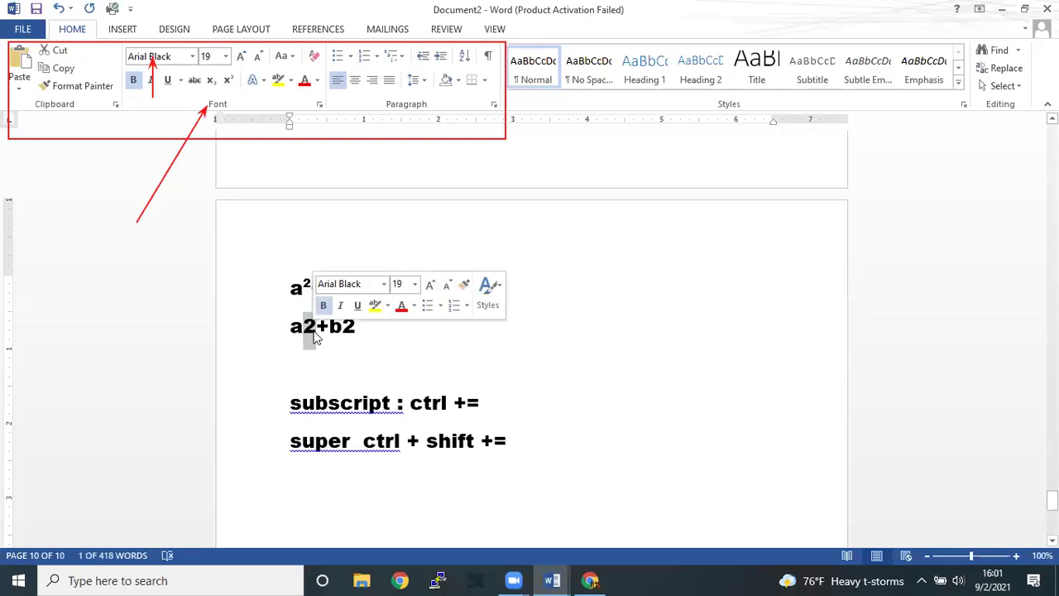
key(ctrl+equal)
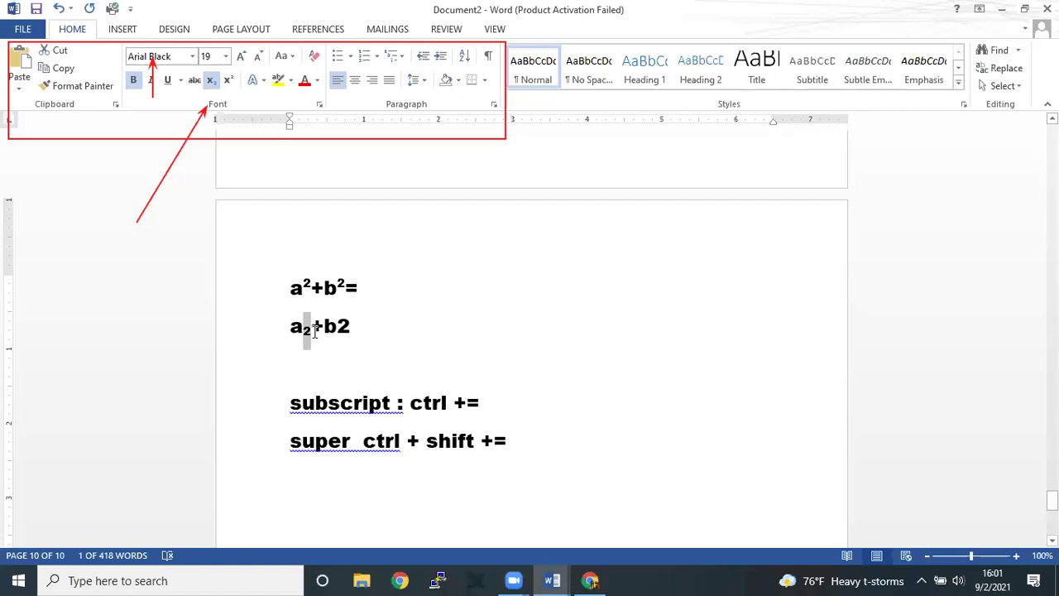
click(557, 439)
key(Return)
text(H2)
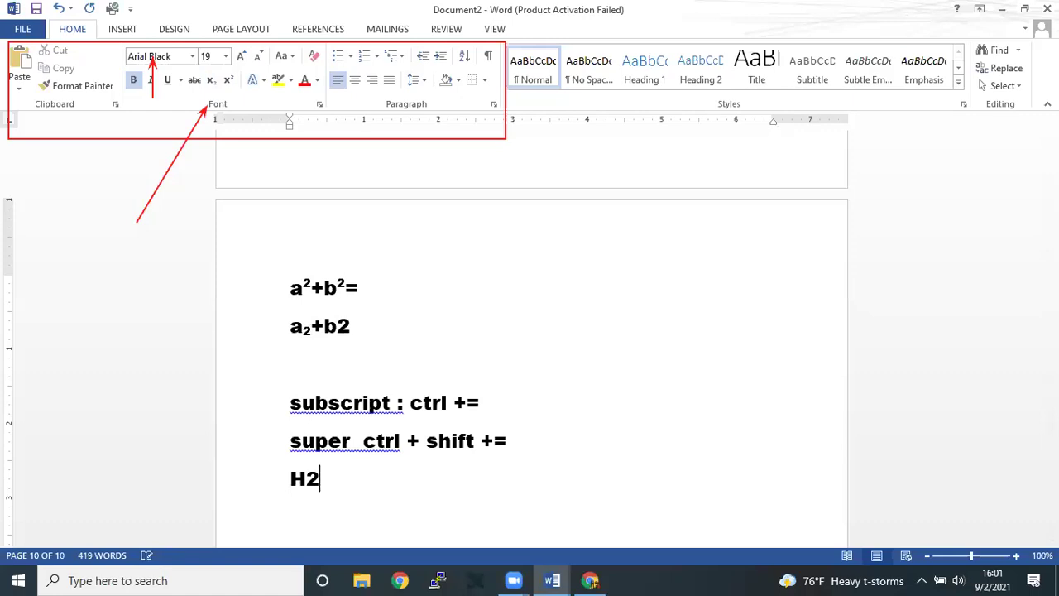
text(O)
drag(305, 482, 317, 487)
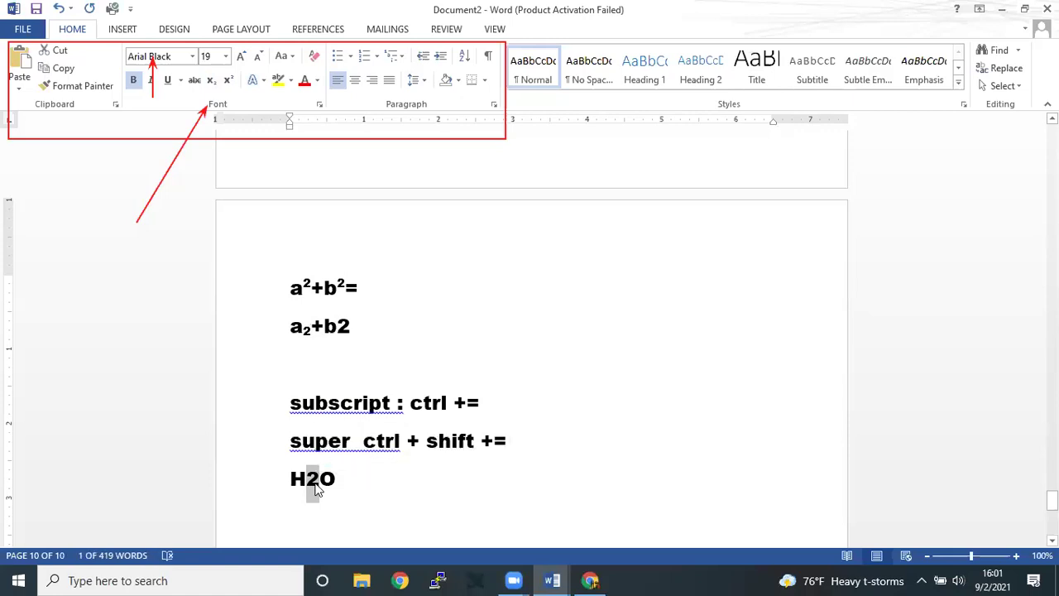
key(ctrl+equal)
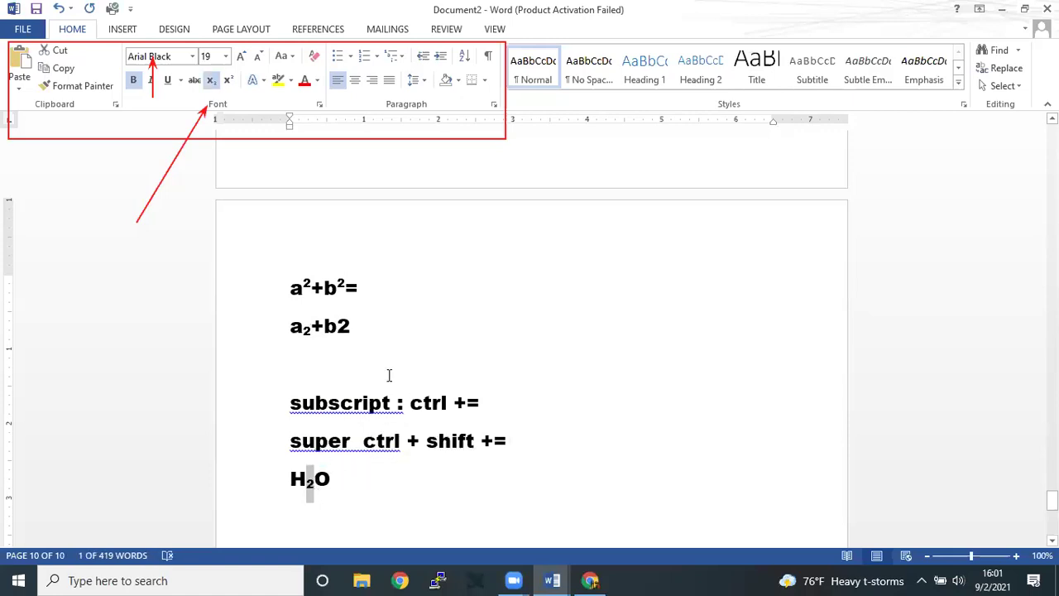
Step: Make both 2s in the second formula superscript (a²+b²) with Ctrl+Shift+=, then turn superscript off
click(306, 330)
drag(307, 331, 311, 335)
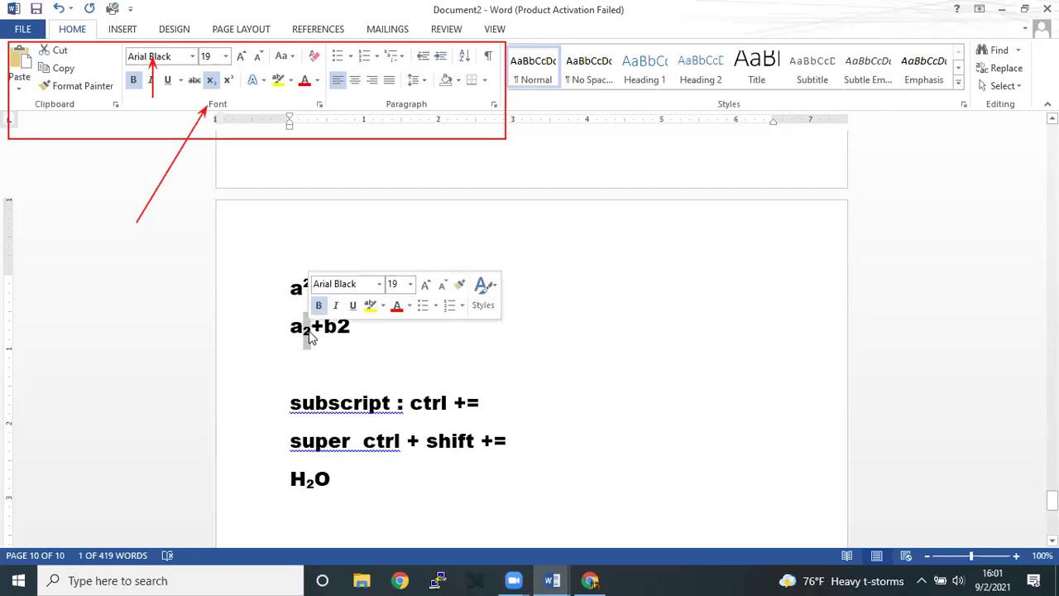
key(ctrl+shift+equal)
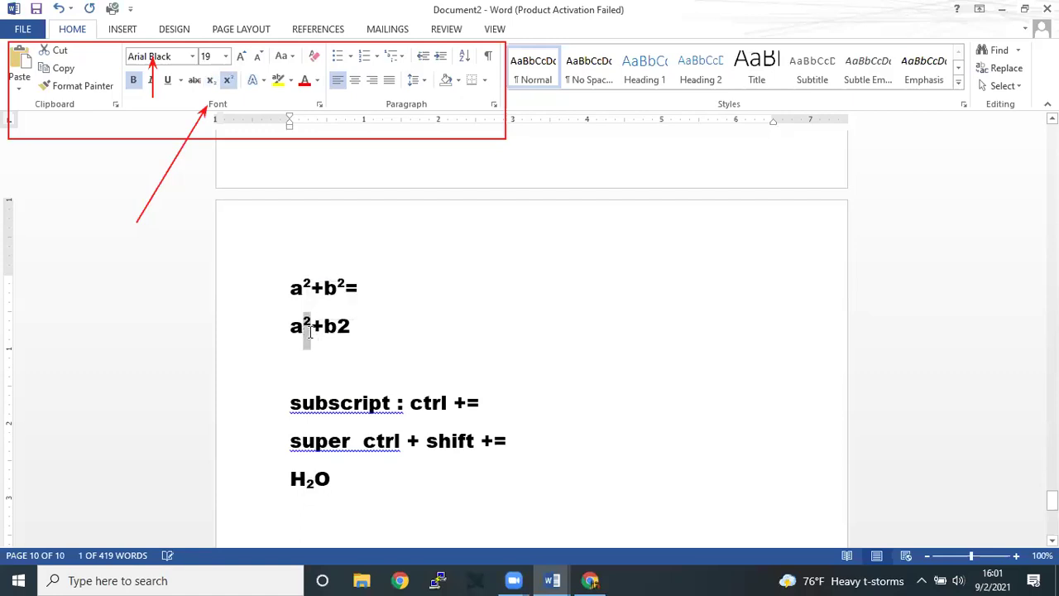
drag(336, 330, 351, 331)
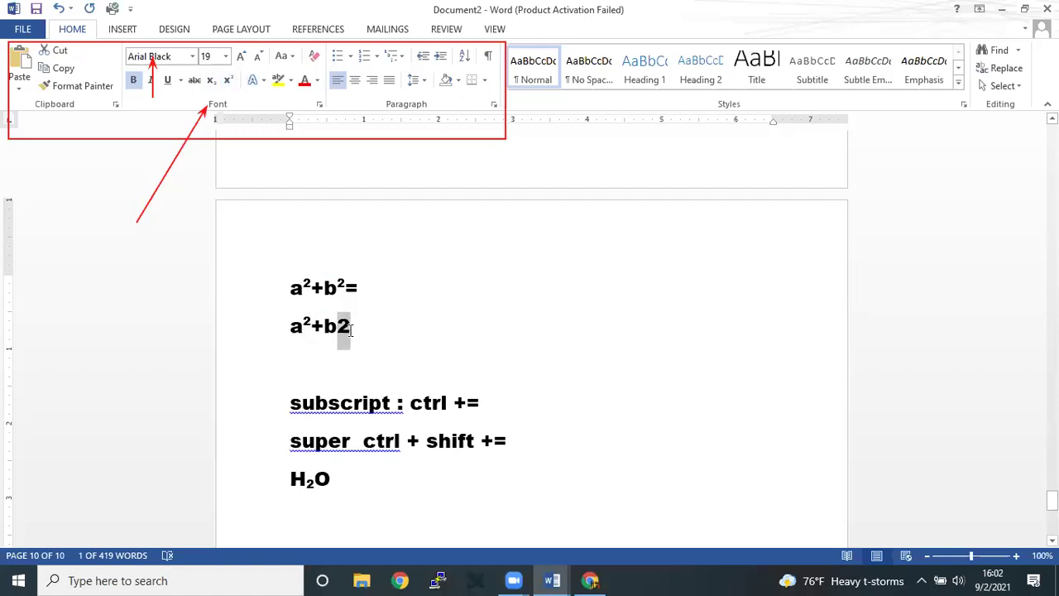
key(ctrl+shift+equal)
click(361, 327)
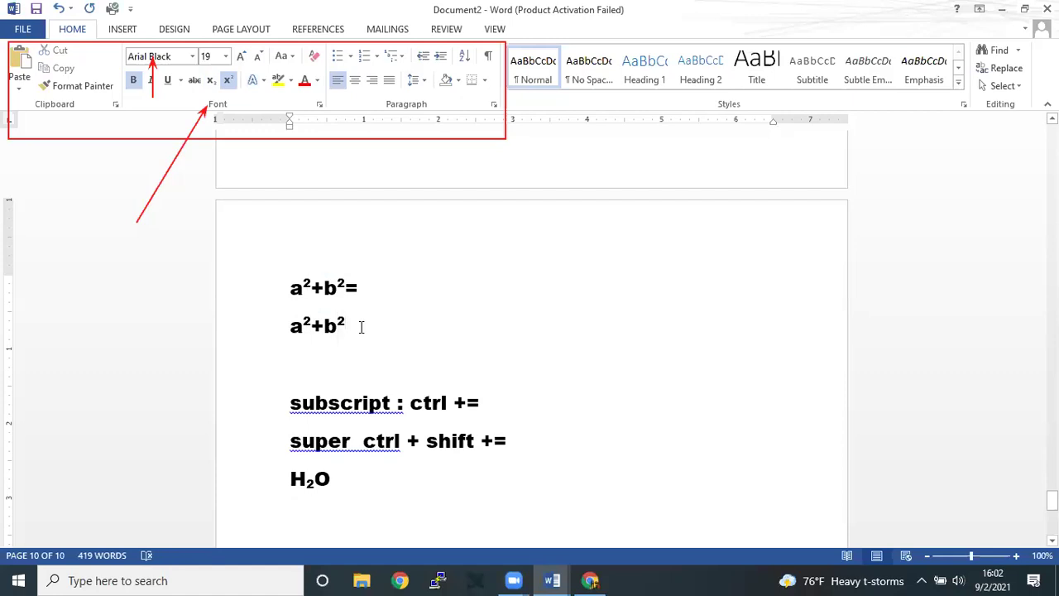
key(ctrl+shift+equal)
text(=)
Step: Insert a colon so the line reads 'super : ctrl + shift +='
drag(357, 445, 362, 451)
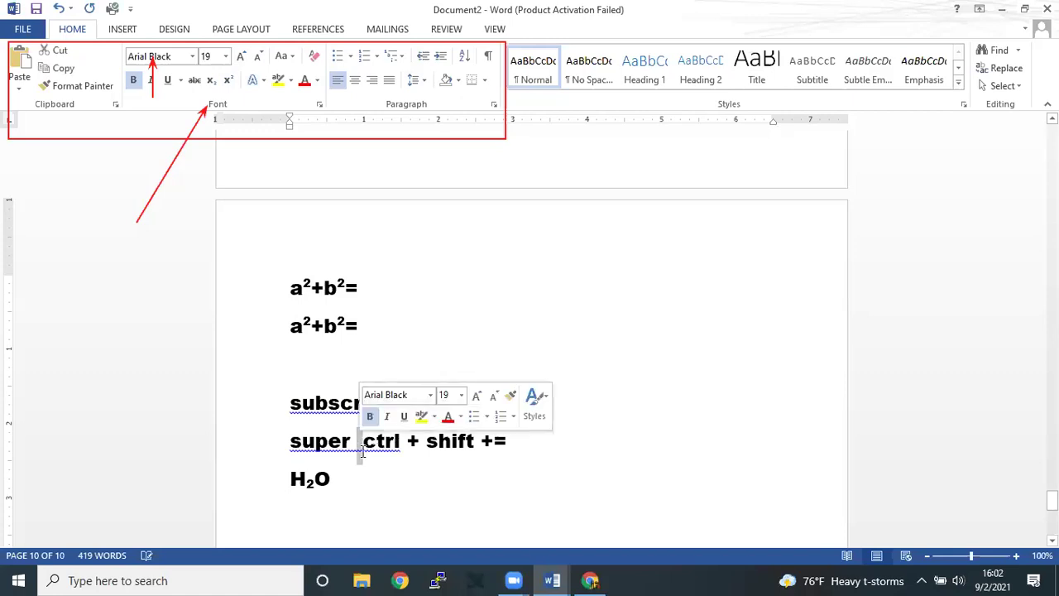
text(:)
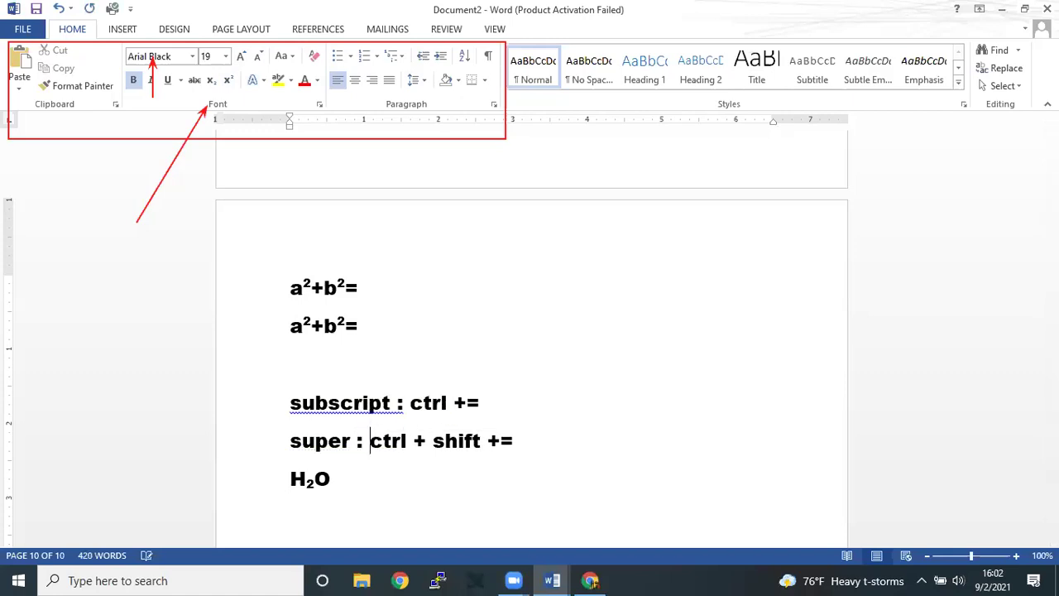
click(512, 412)
scroll(582, 418, down, 3)
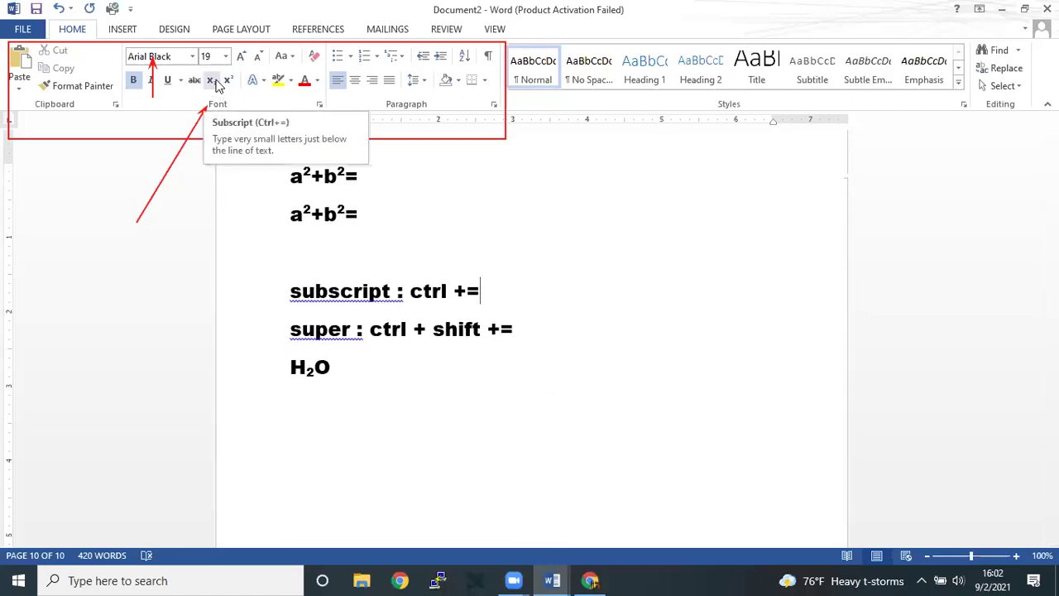
Step: Apply the blue outlined Text Effect from the third row to a²+b²
click(264, 83)
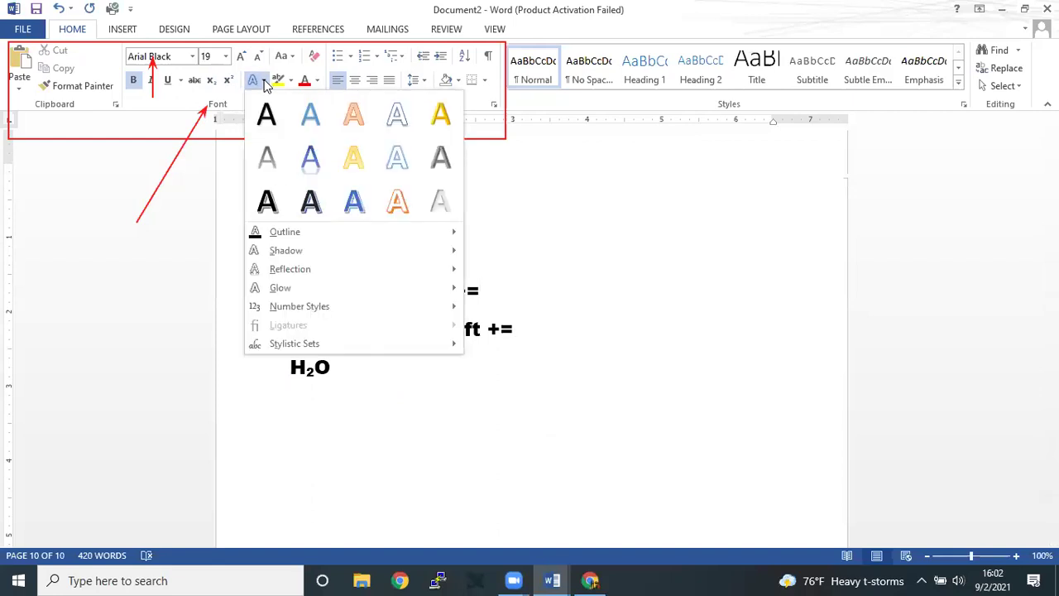
click(640, 246)
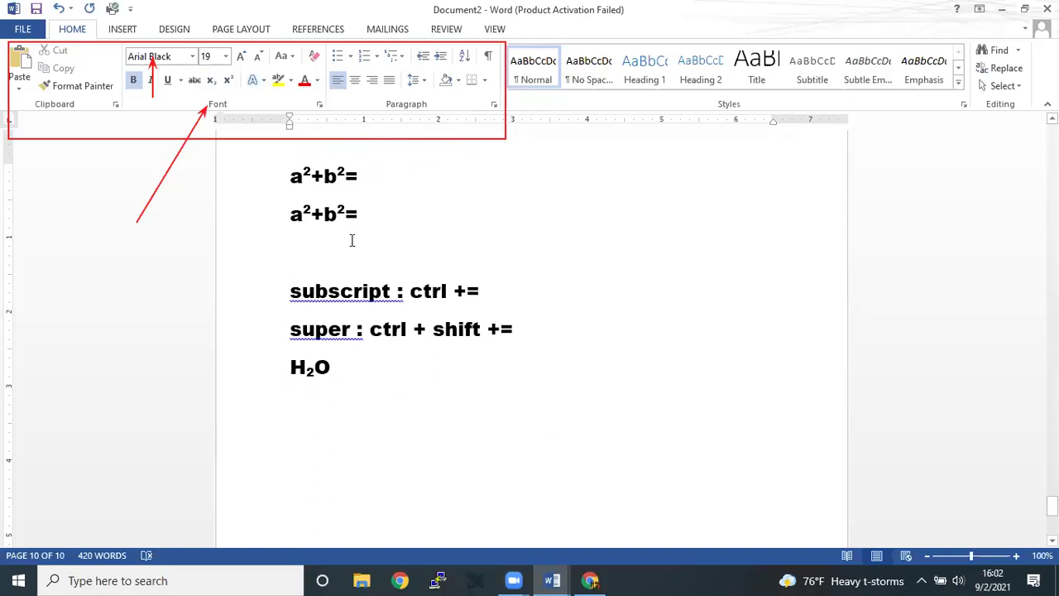
drag(291, 215, 340, 223)
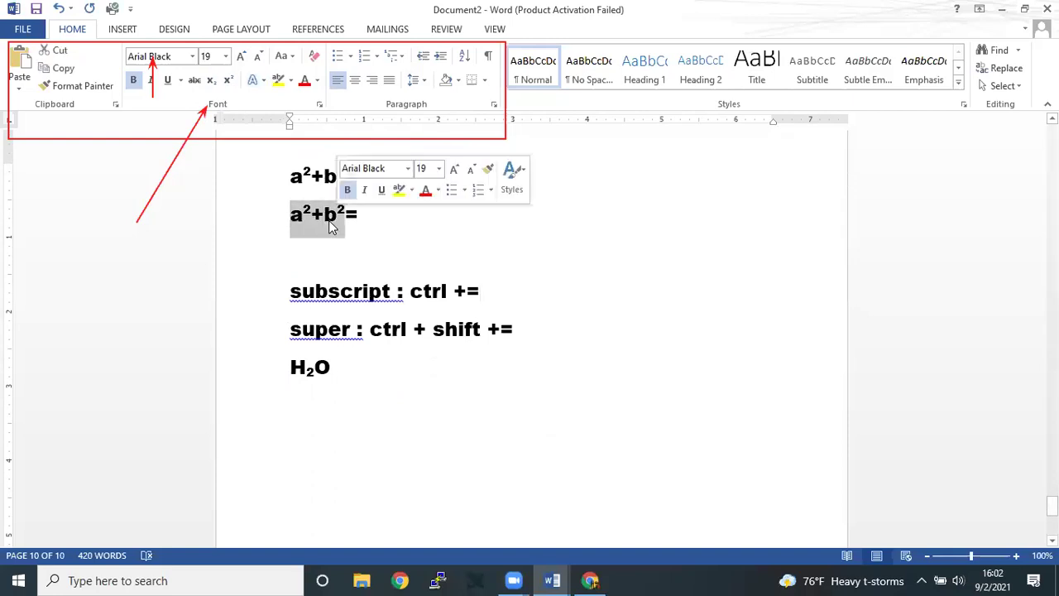
click(264, 82)
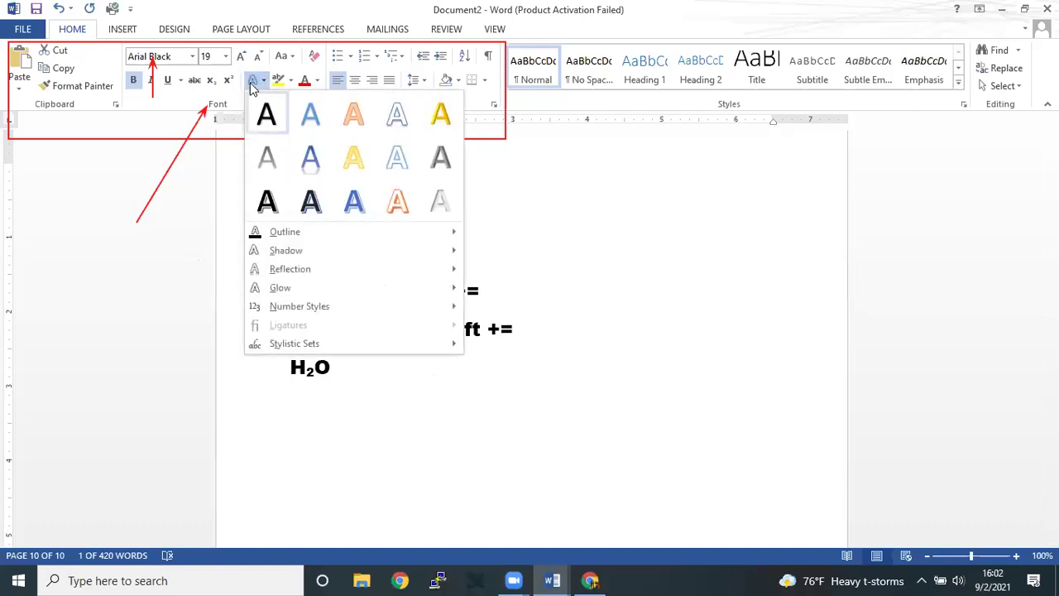
click(259, 82)
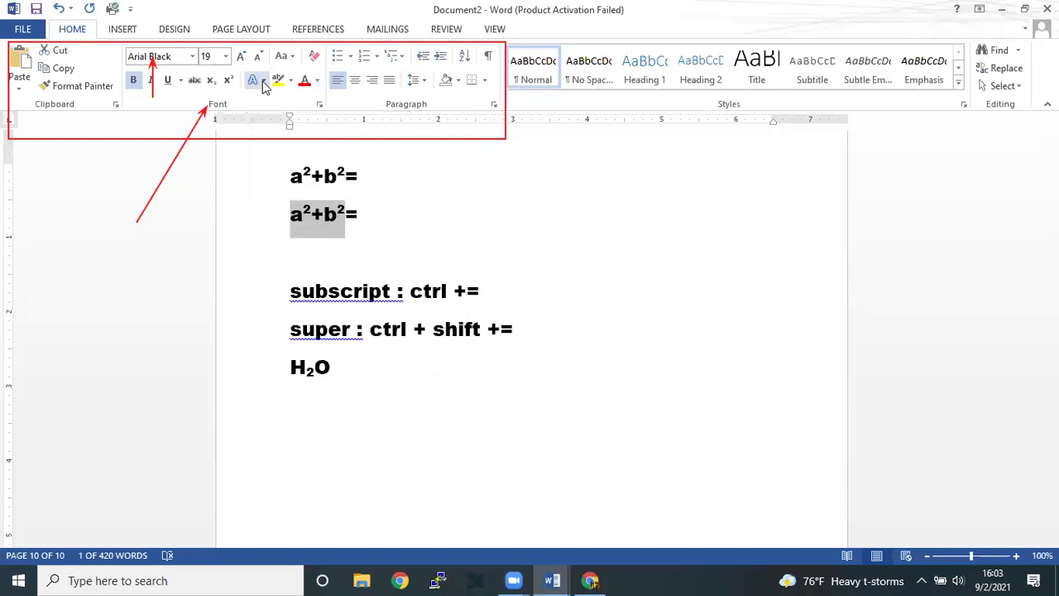
click(256, 82)
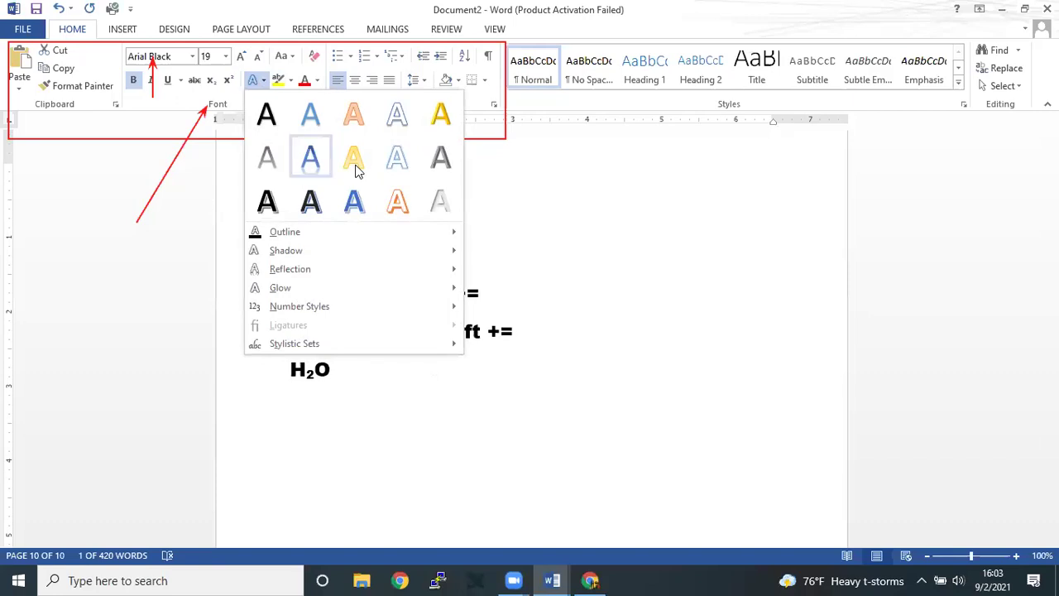
click(353, 205)
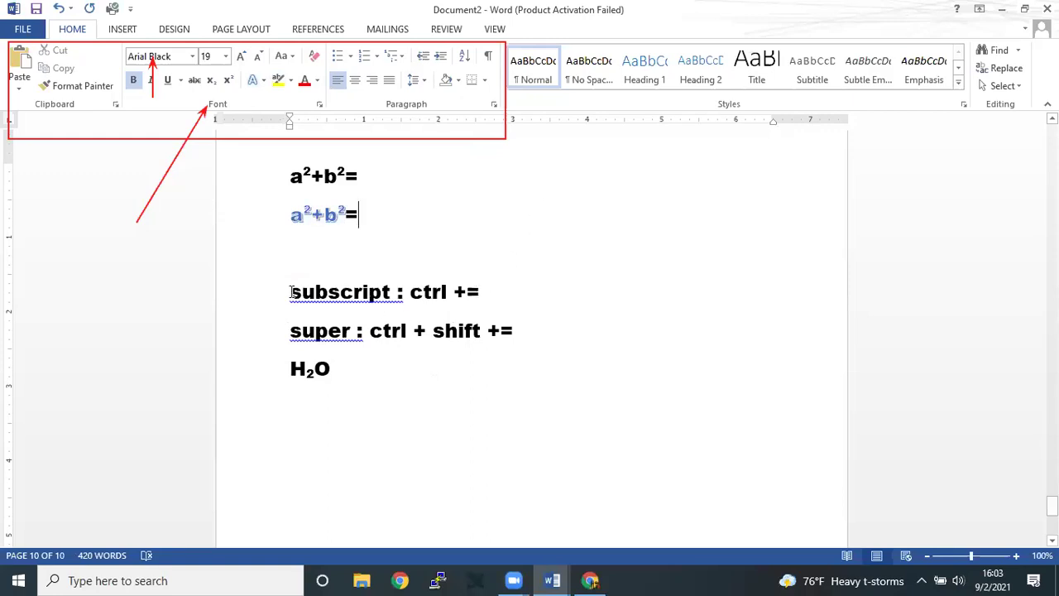
Step: Highlight the 'subscript : ctrl +=' line in yellow
drag(291, 292, 496, 294)
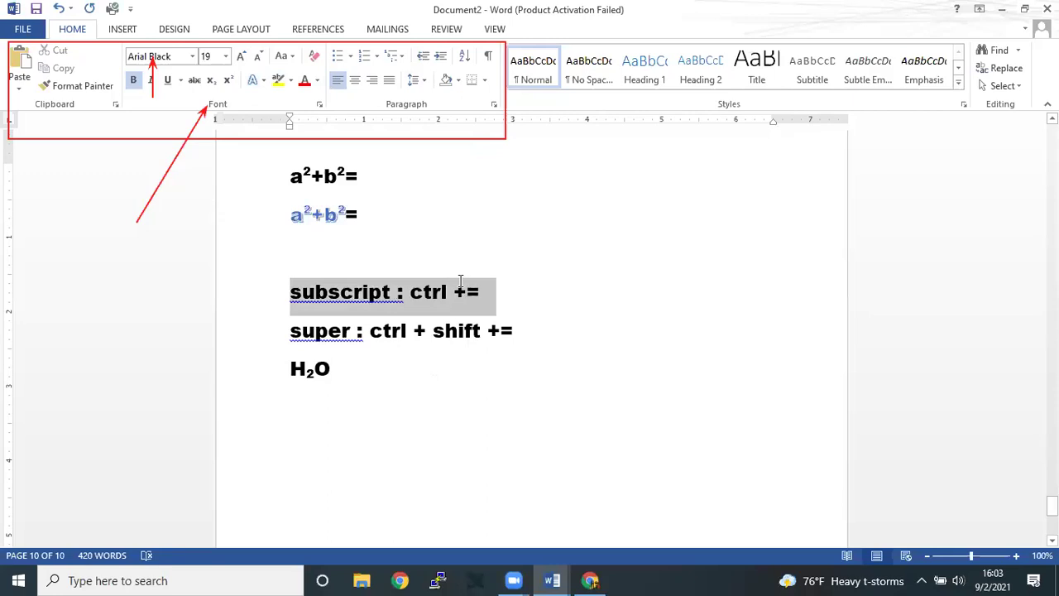
click(290, 81)
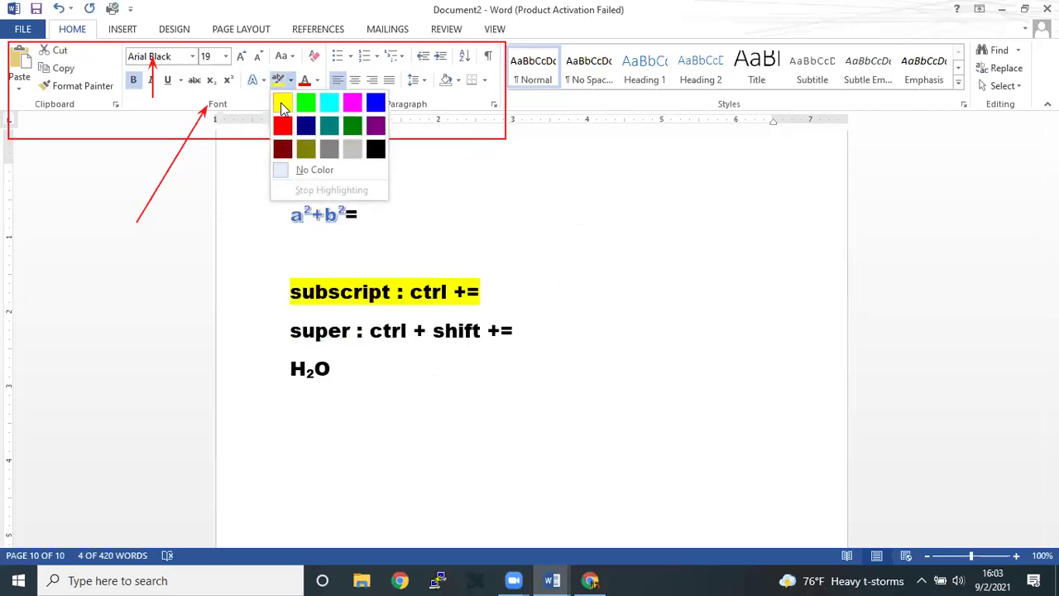
click(282, 103)
click(571, 295)
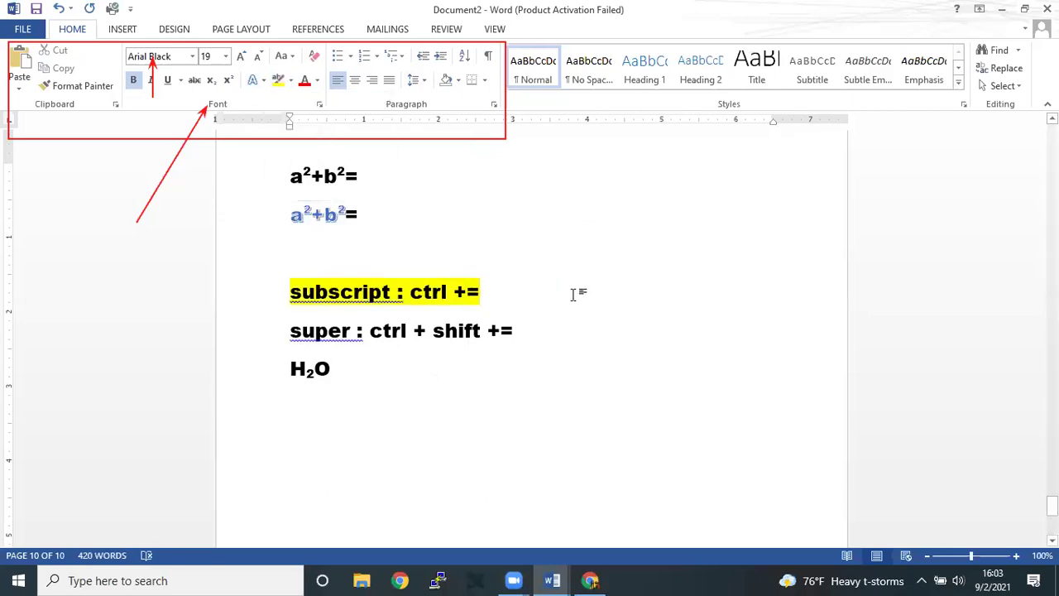
Step: Color 'shift +=' on the super line red
drag(442, 329, 513, 331)
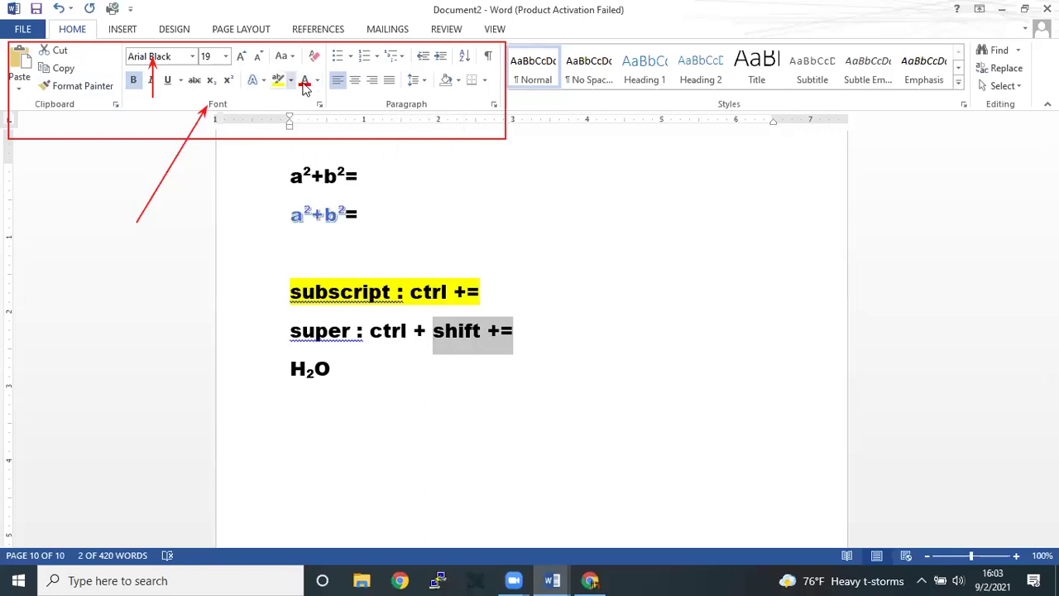
click(319, 80)
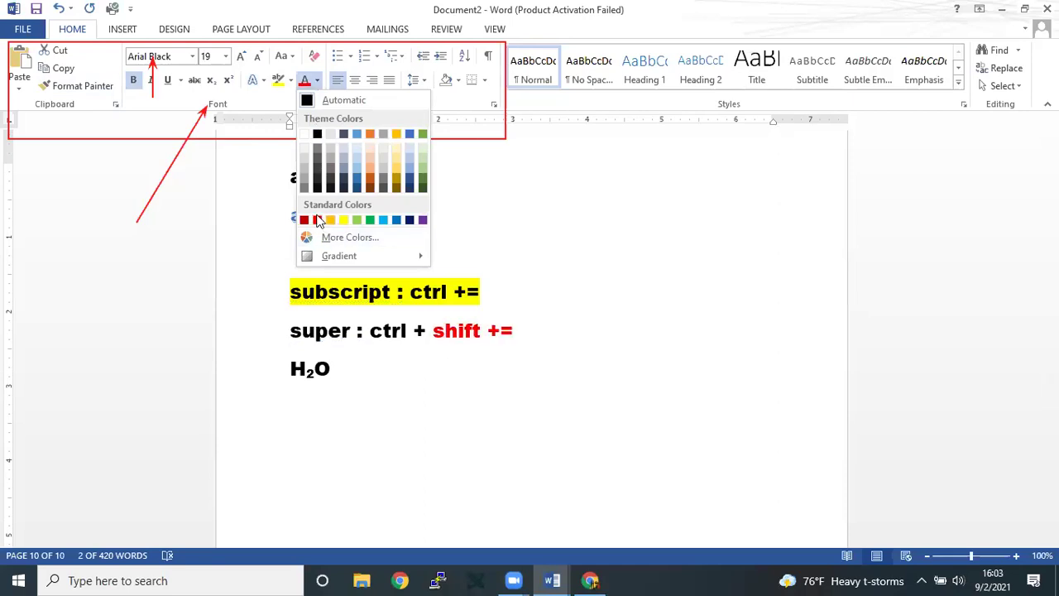
click(546, 235)
click(549, 224)
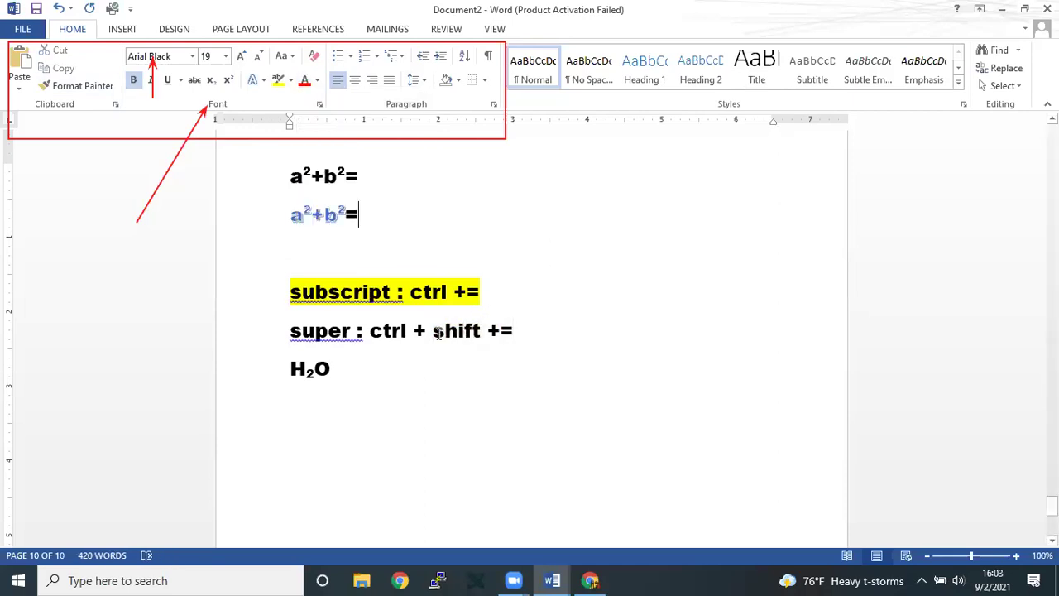
drag(434, 331, 516, 330)
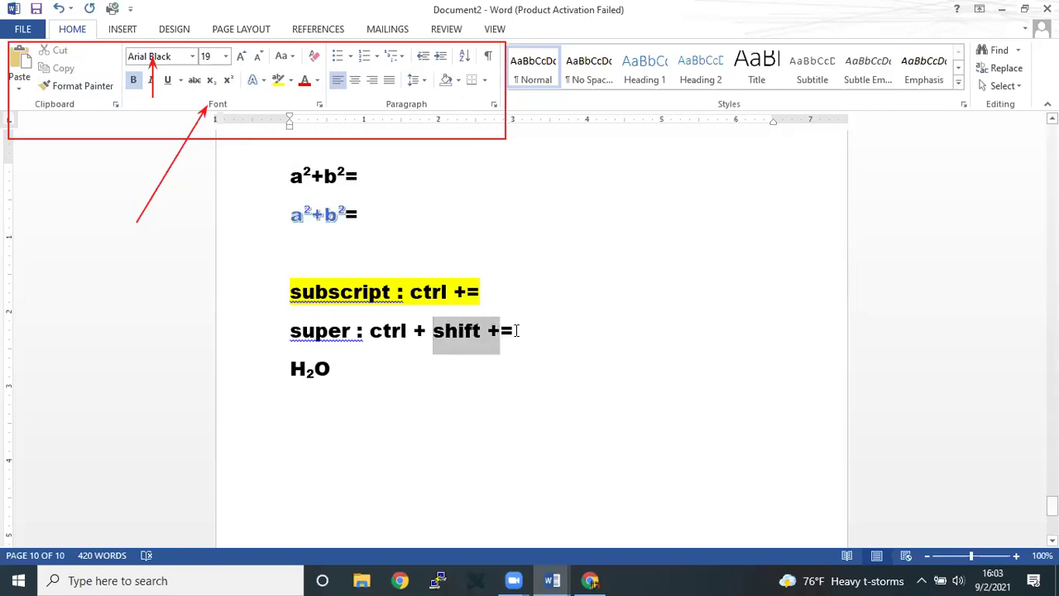
click(317, 81)
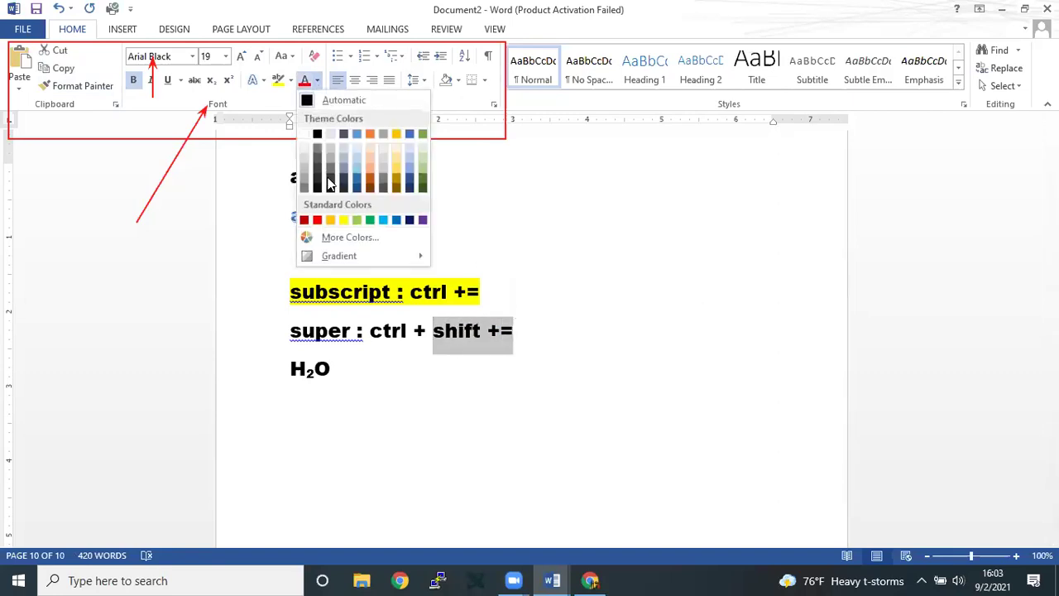
click(318, 218)
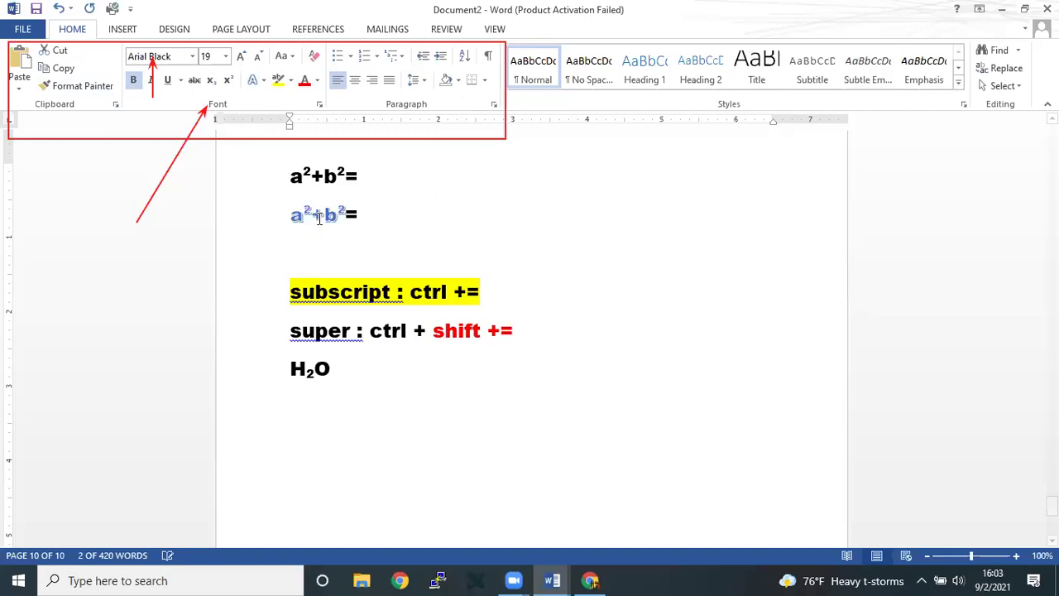
click(571, 265)
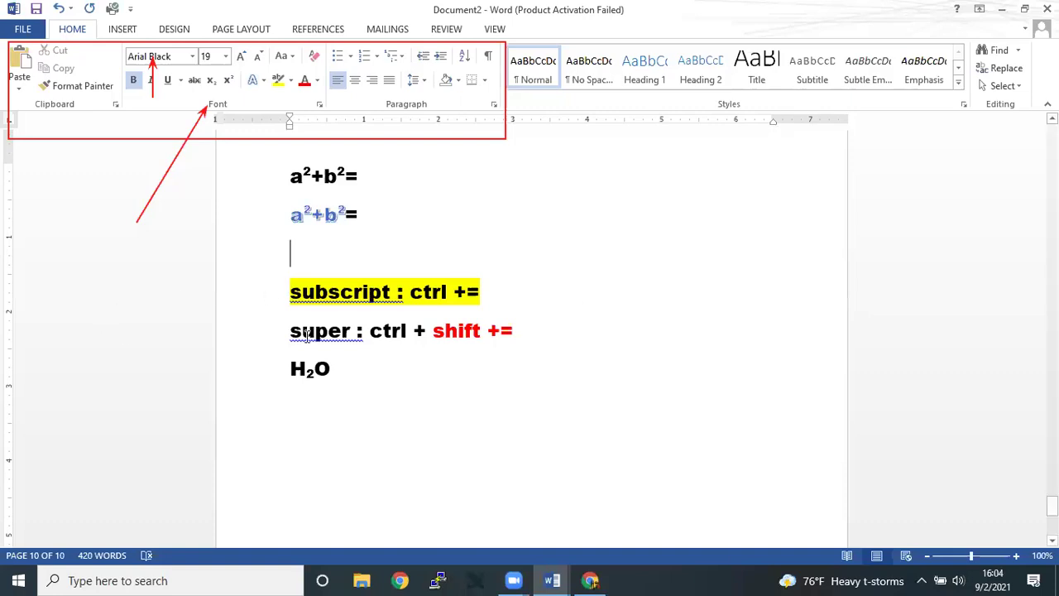
Step: Number the subscript, super and H₂O lines using the Multilevel List gallery
drag(291, 291, 329, 374)
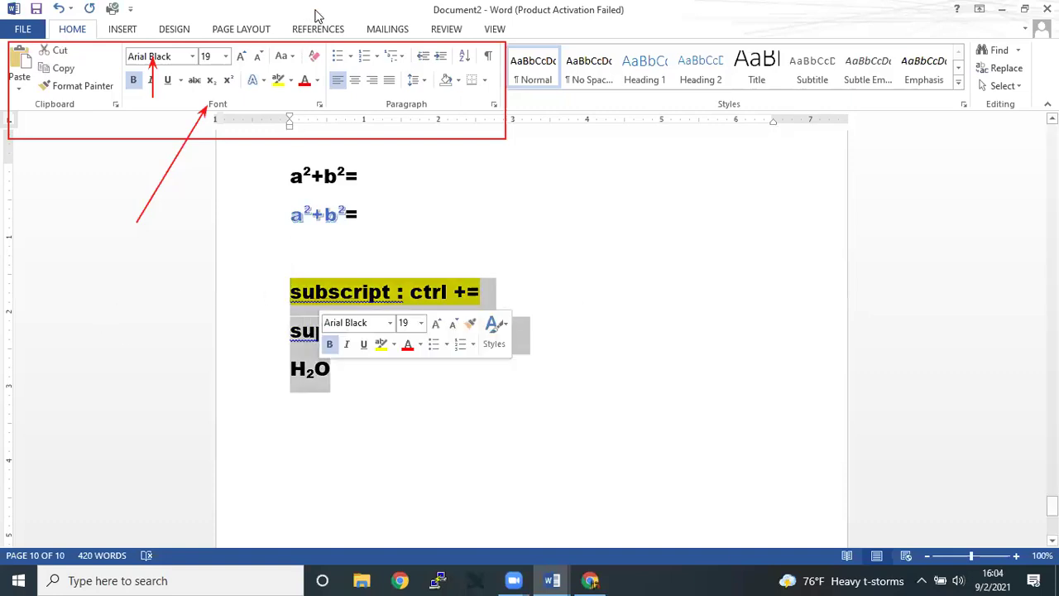
click(351, 56)
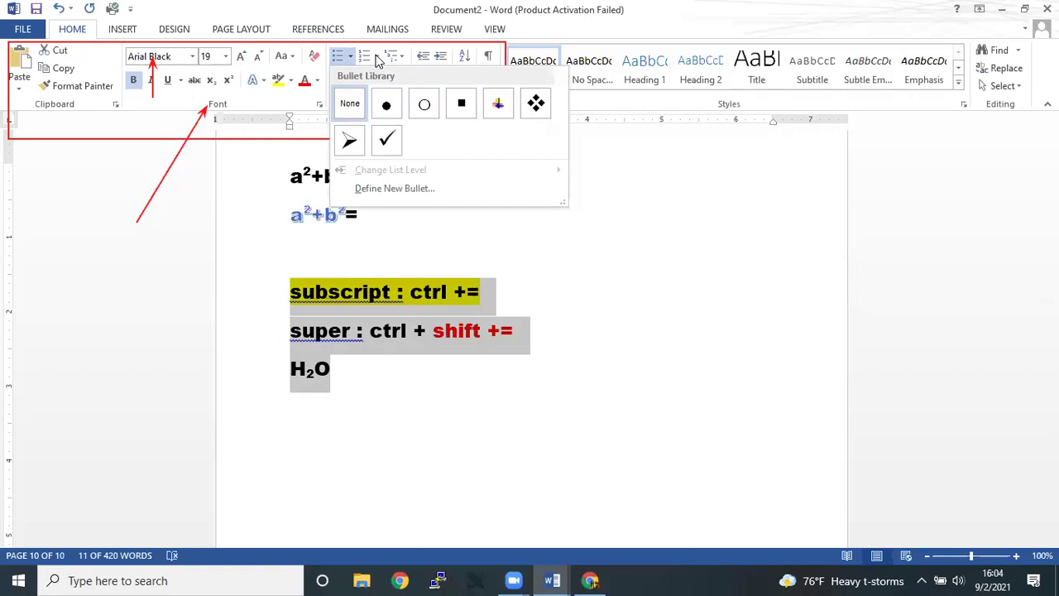
click(376, 57)
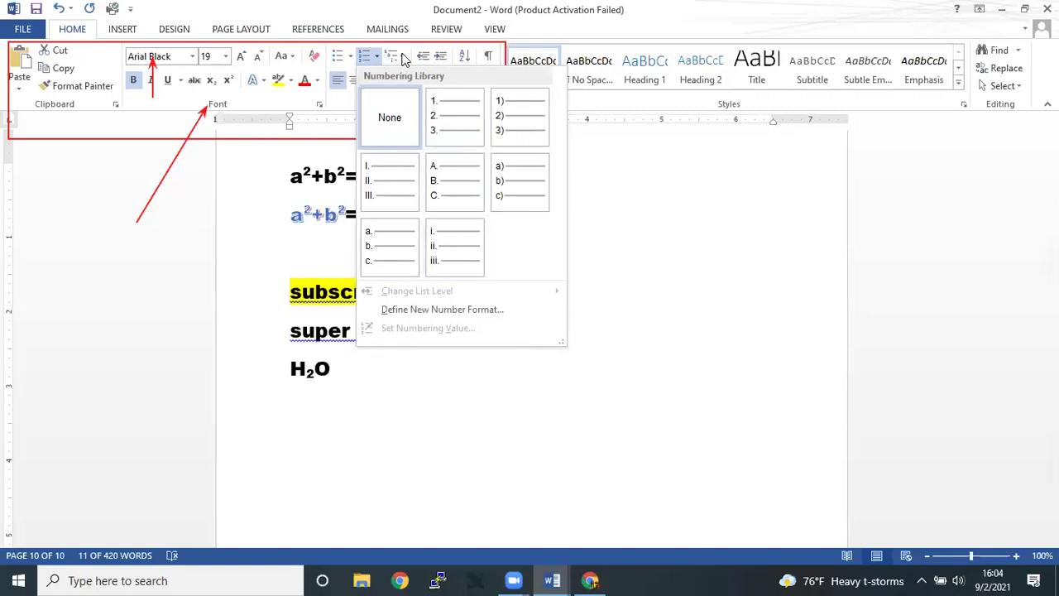
click(403, 57)
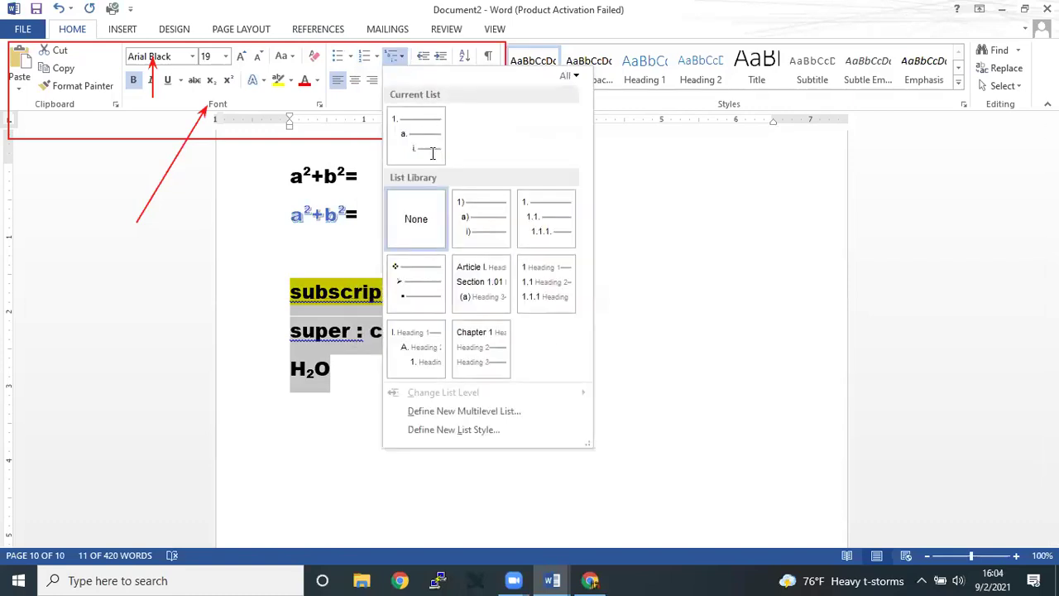
click(574, 292)
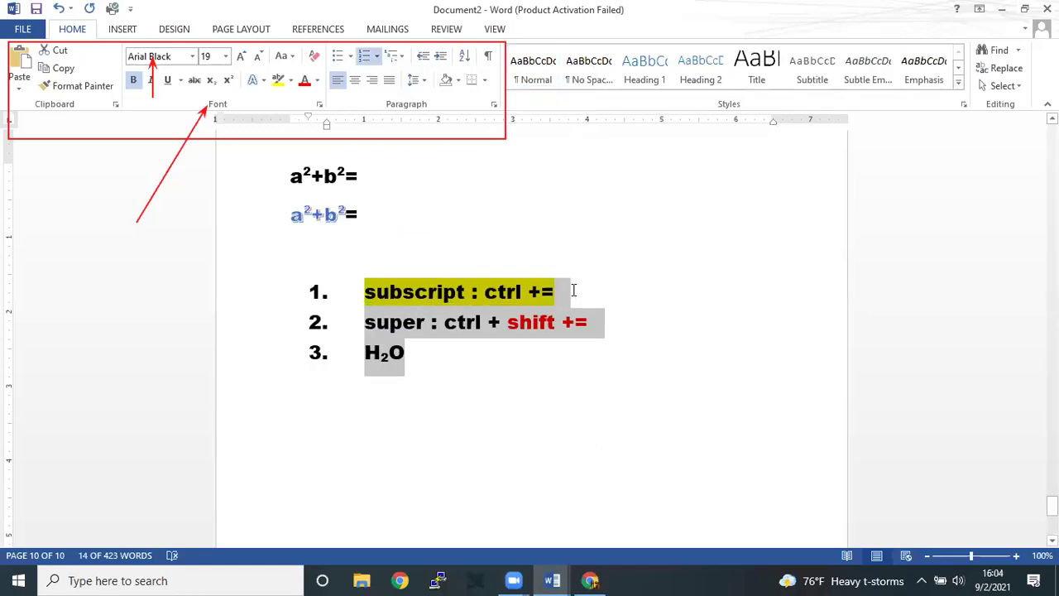
Step: Insert an empty unnumbered line after list item 1
click(574, 291)
key(Return)
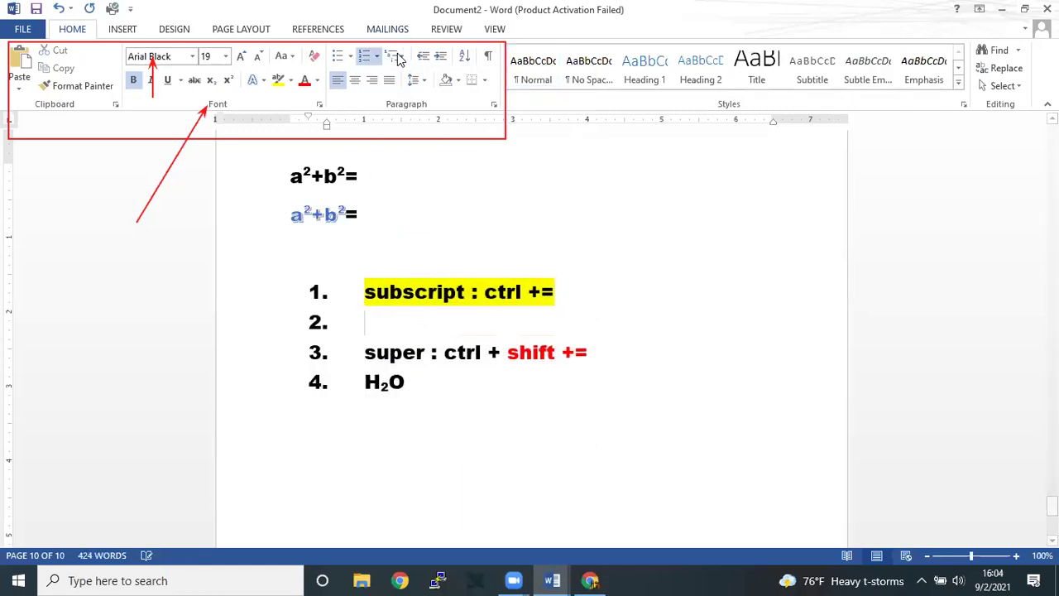
click(401, 56)
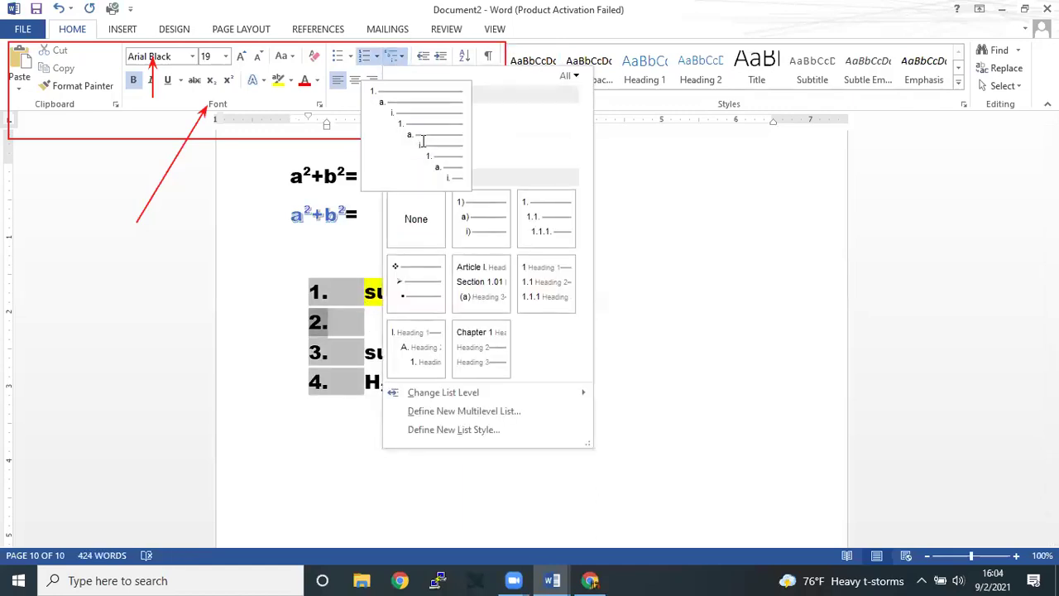
click(422, 140)
key(Return)
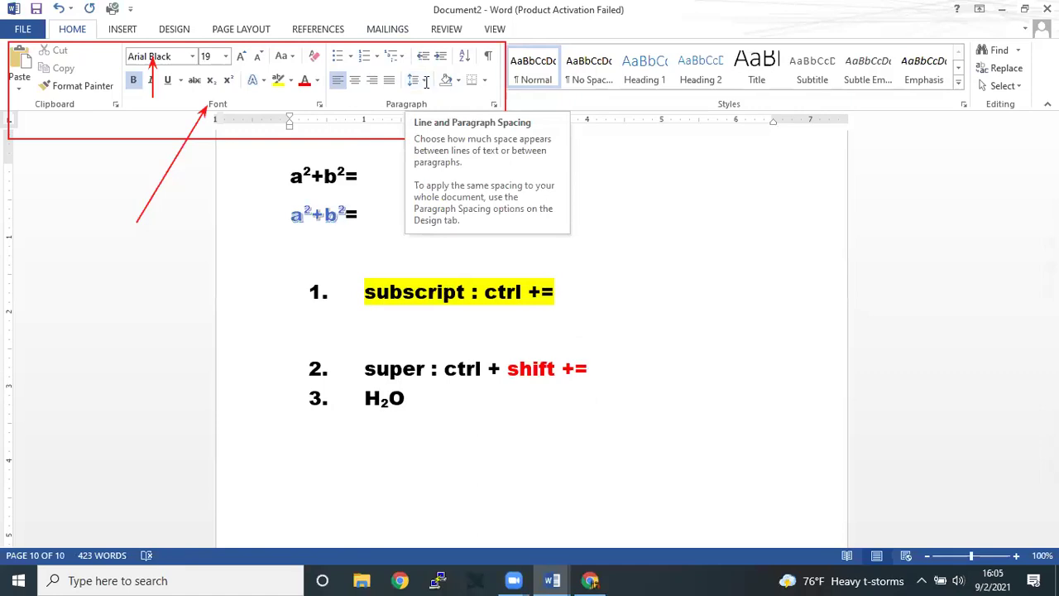
key(Up)
key(Up)
key(Up)
key(End)
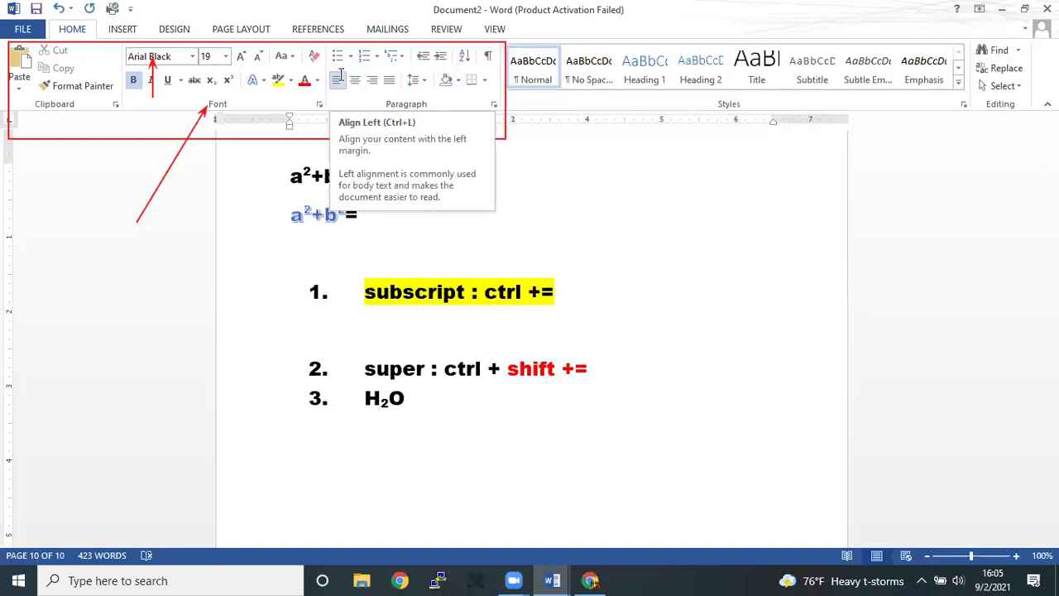
Step: Centre list item 1 and then the whole list block below the formulas
click(658, 288)
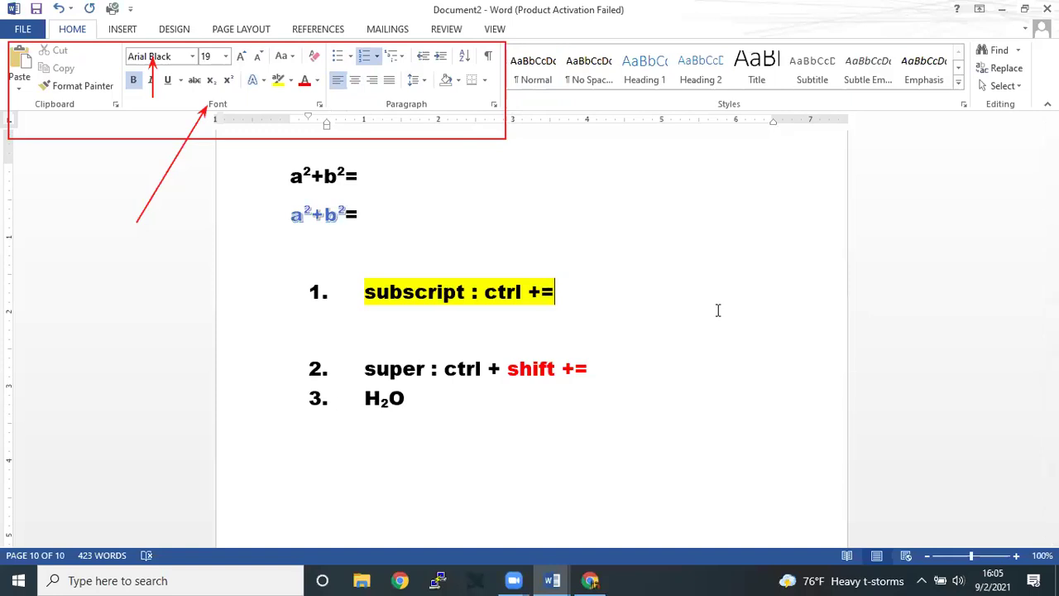
click(356, 86)
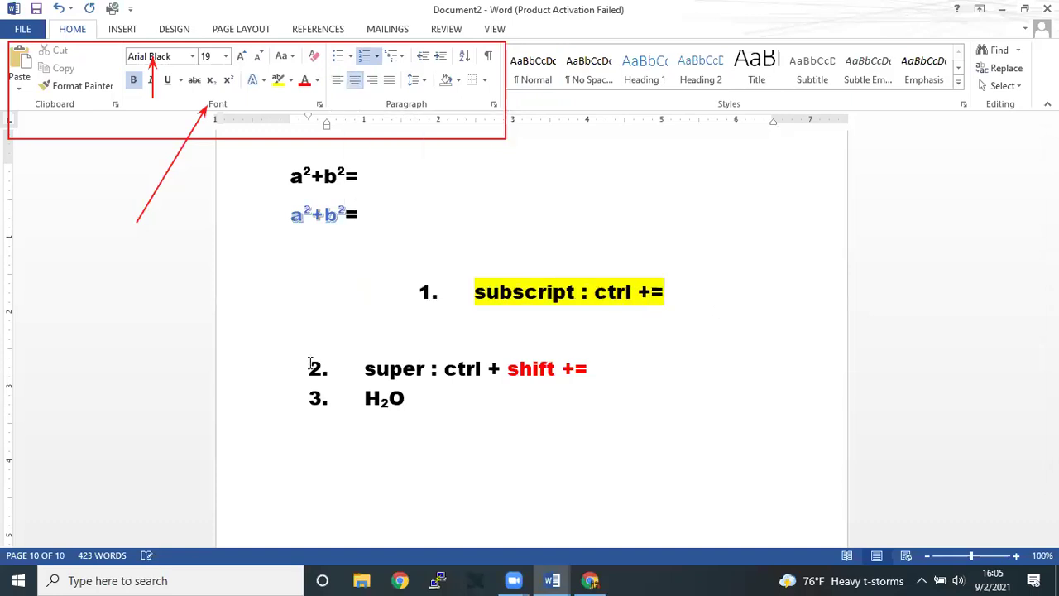
drag(364, 369, 647, 374)
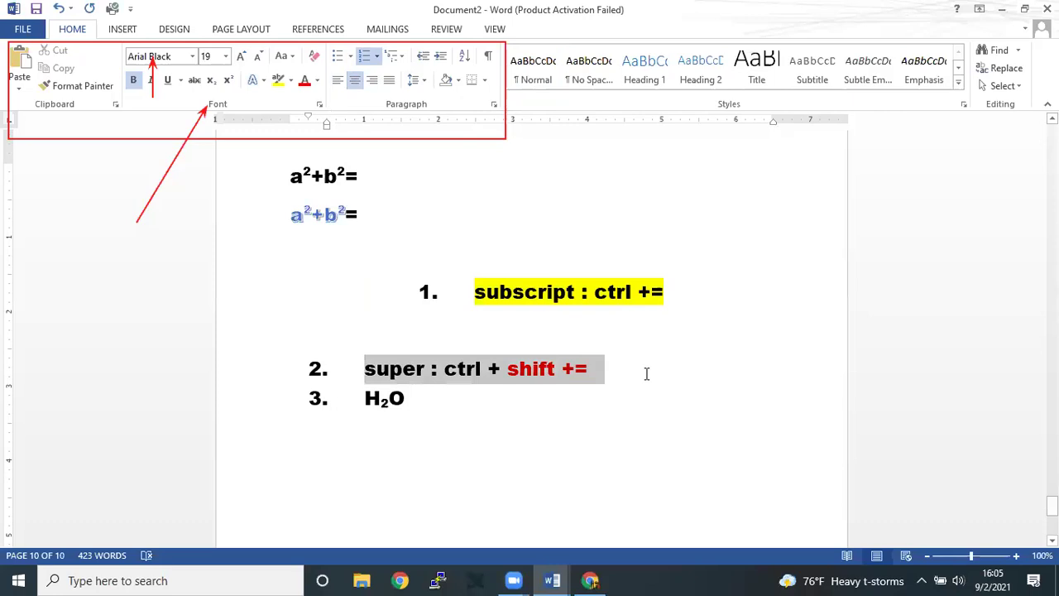
drag(294, 258, 311, 488)
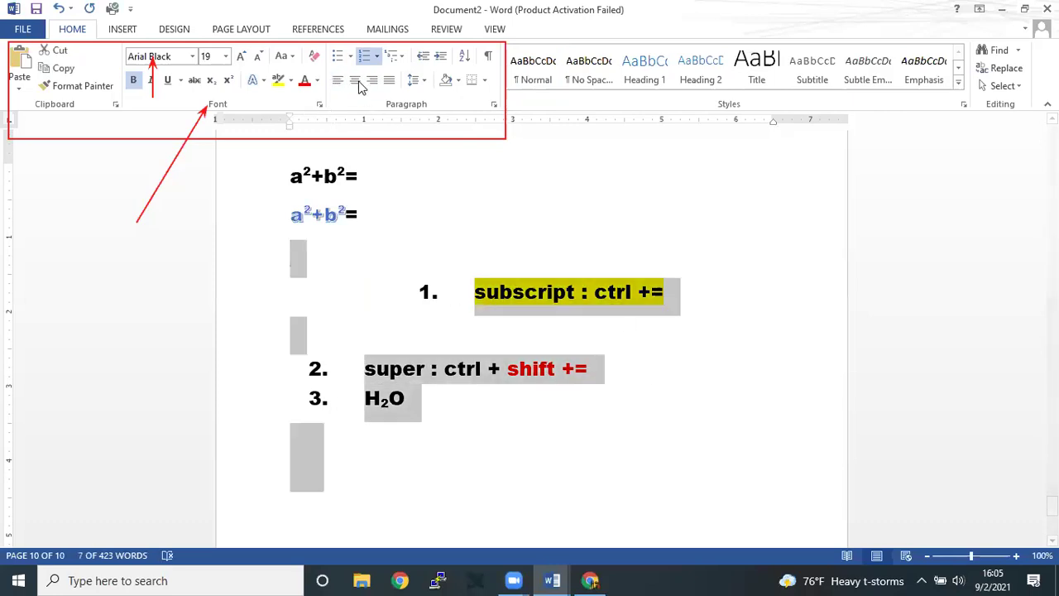
click(358, 84)
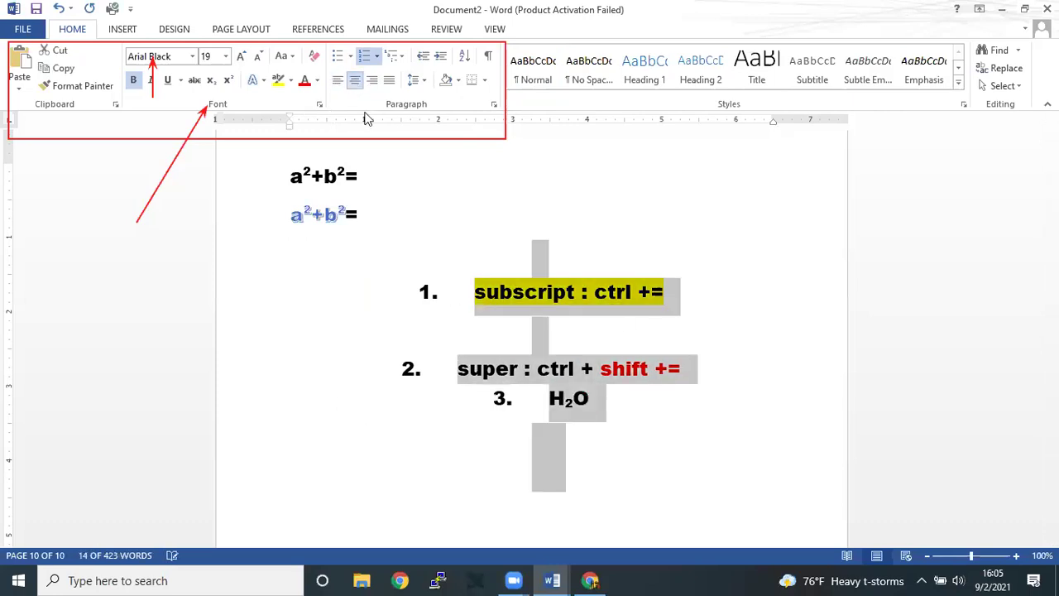
click(563, 214)
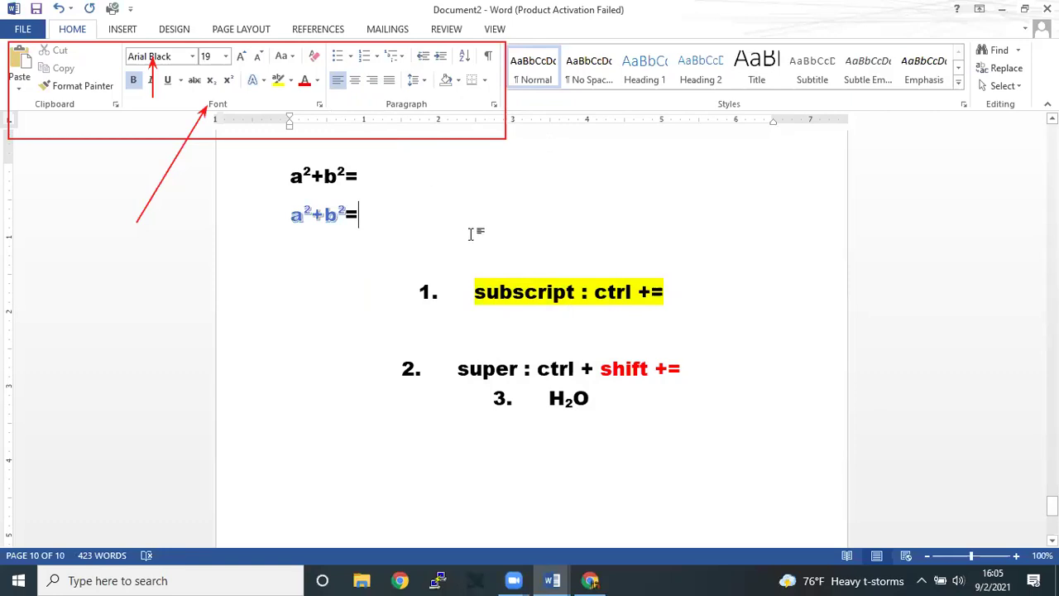
Step: Right-align numbered items 1 to 3, then justify them
mouse_move(411, 278)
mouse_down()
mouse_move(485, 398)
mouse_move(597, 407)
mouse_up()
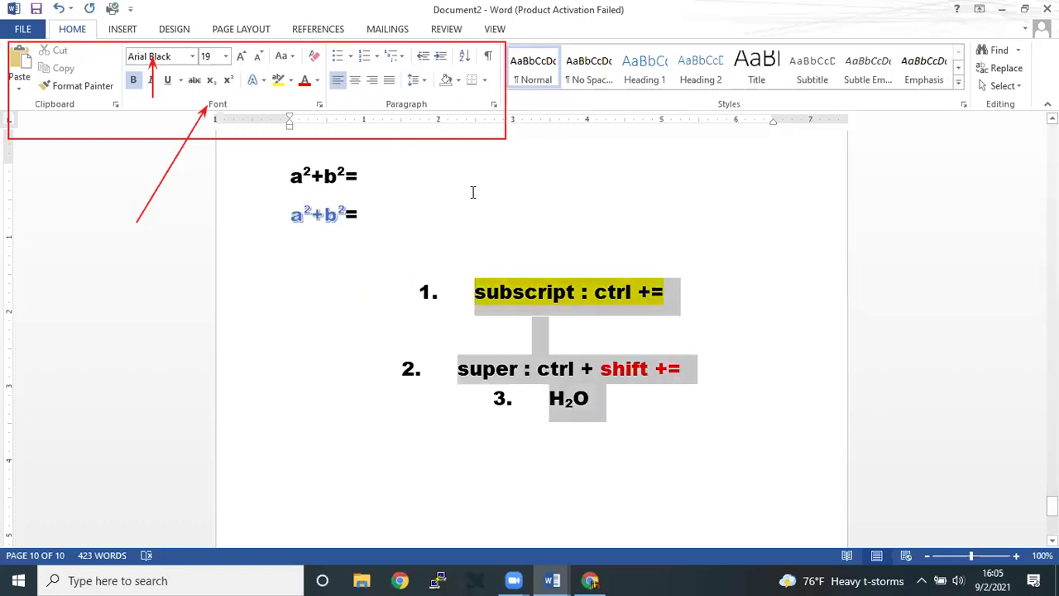
click(376, 86)
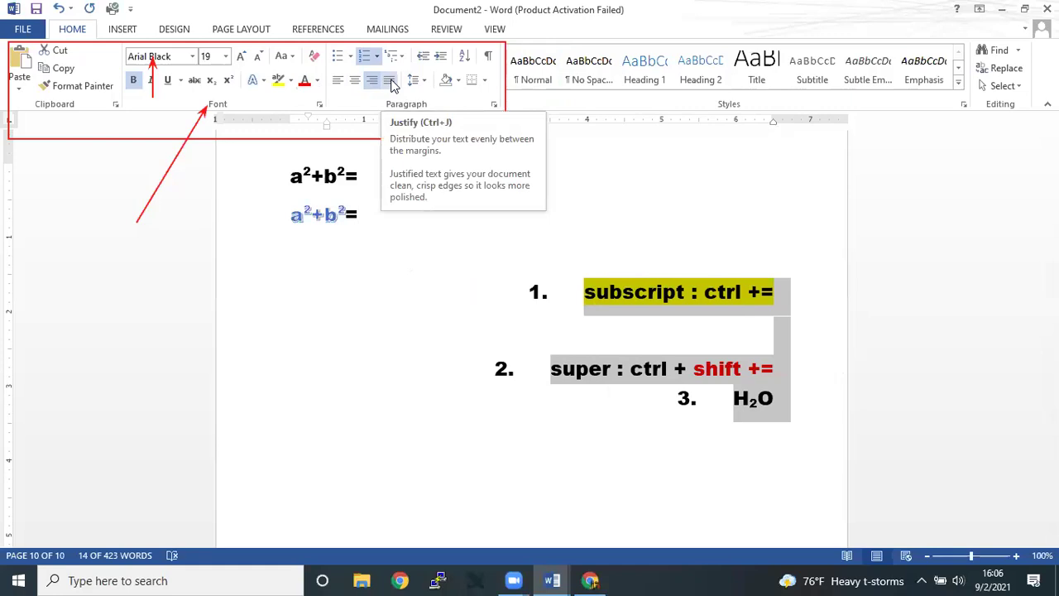
click(389, 81)
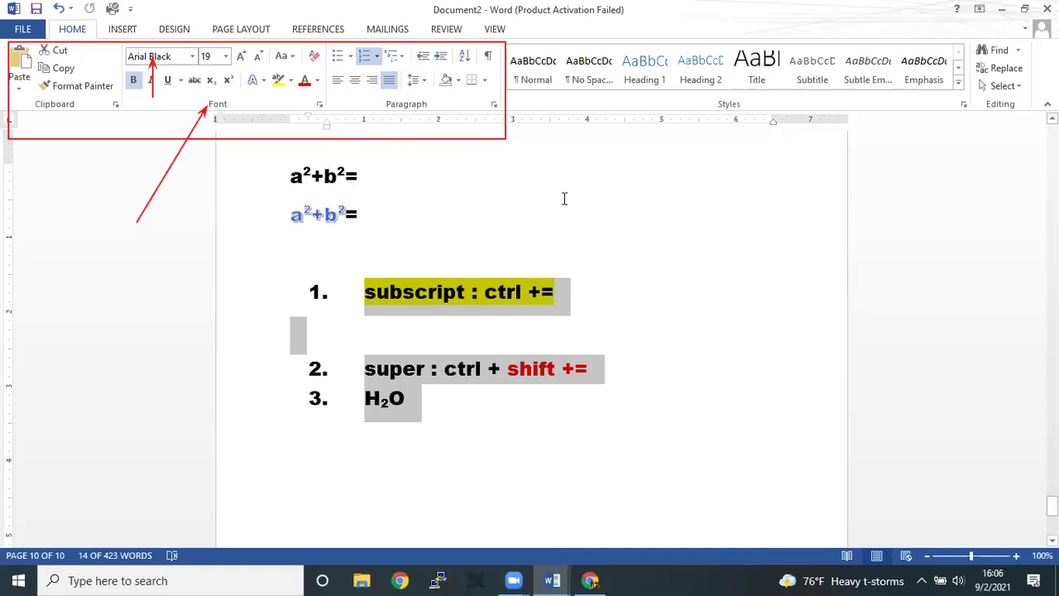
Step: Look through the line spacing choices without changing anything
scroll(564, 199, down, 1)
scroll(564, 198, down, 2)
scroll(564, 198, down, 2)
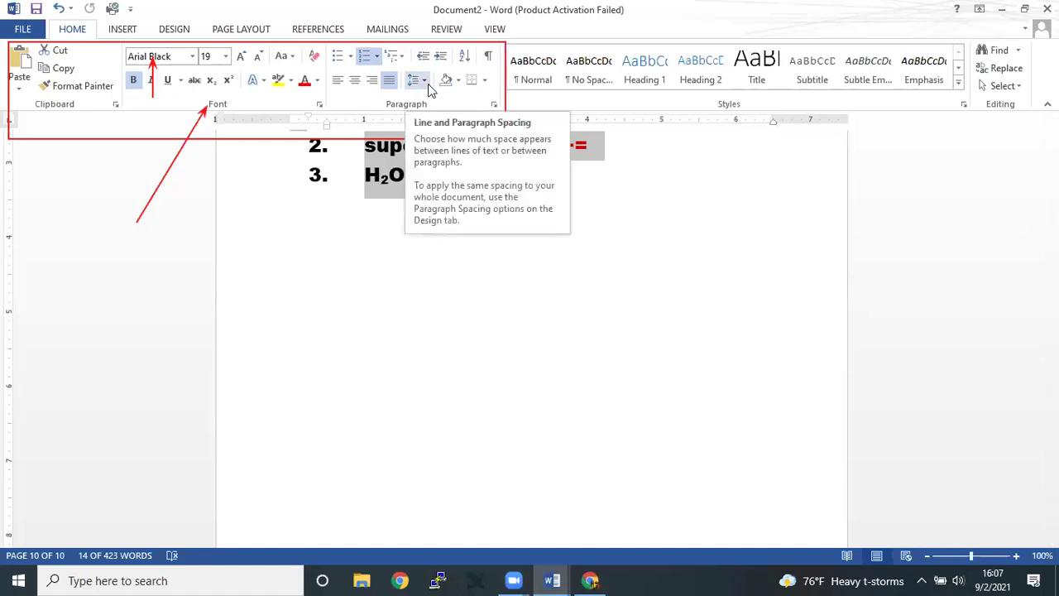
click(427, 83)
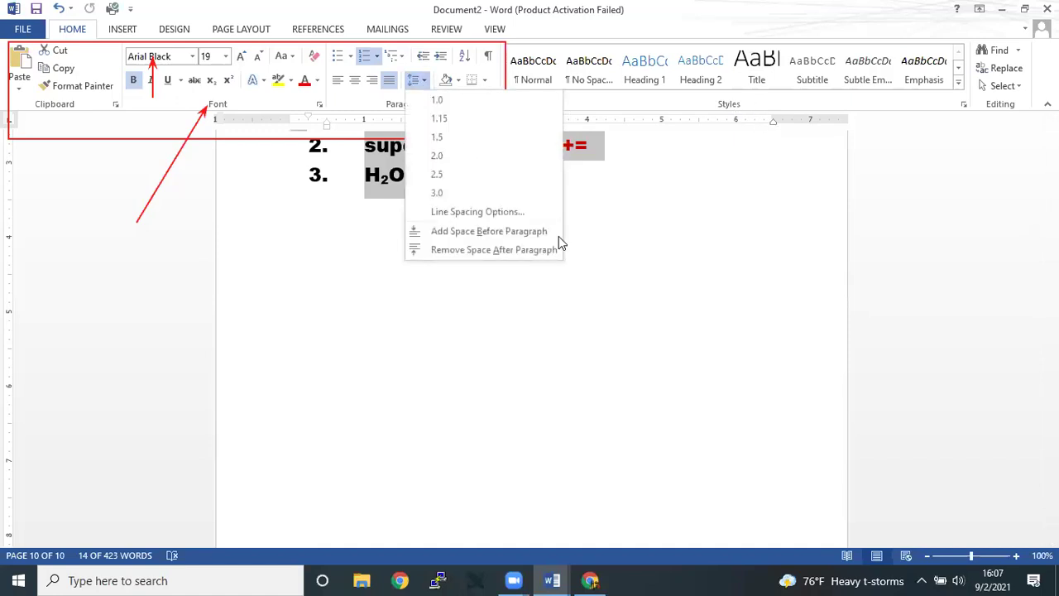
click(670, 265)
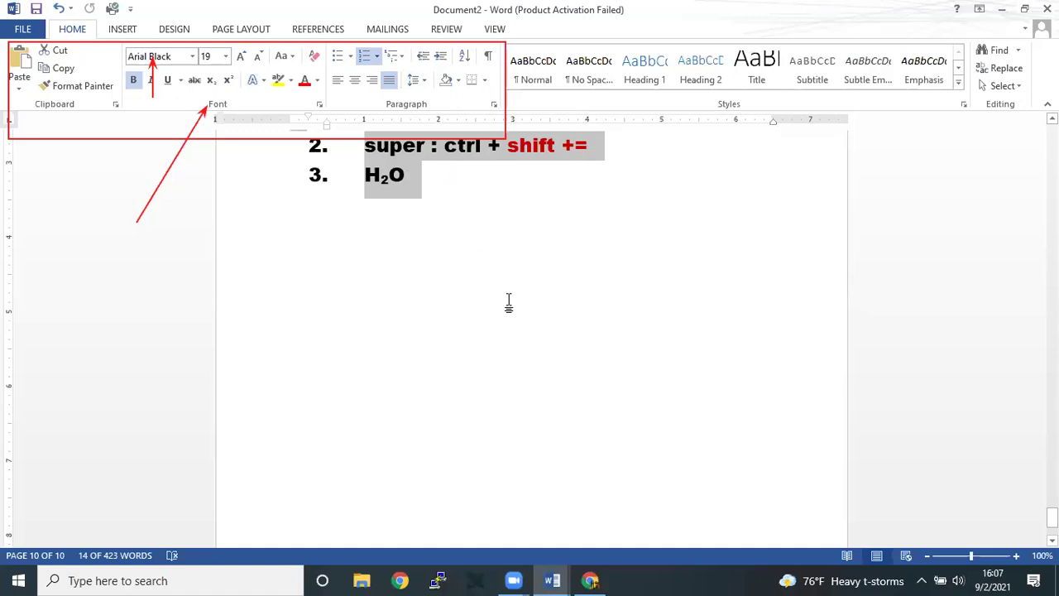
Step: Double-click the blank area below the list to start a centred paragraph there
scroll(506, 261, down, 2)
scroll(506, 260, up, 3)
scroll(506, 260, up, 2)
scroll(512, 282, up, 2)
scroll(525, 325, down, 2)
scroll(524, 319, down, 2)
scroll(523, 306, down, 1)
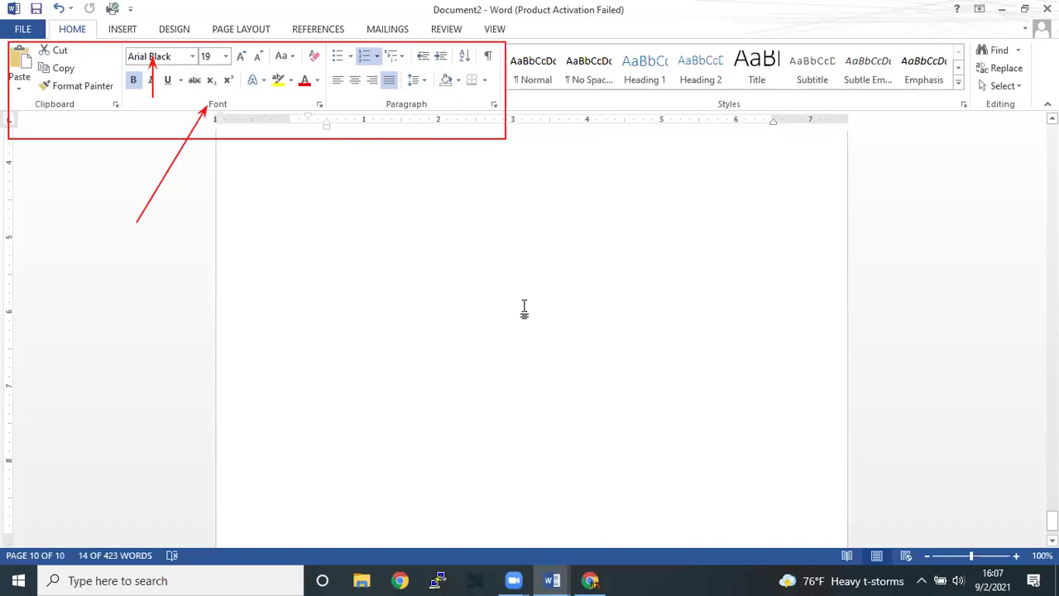
scroll(529, 306, up, 2)
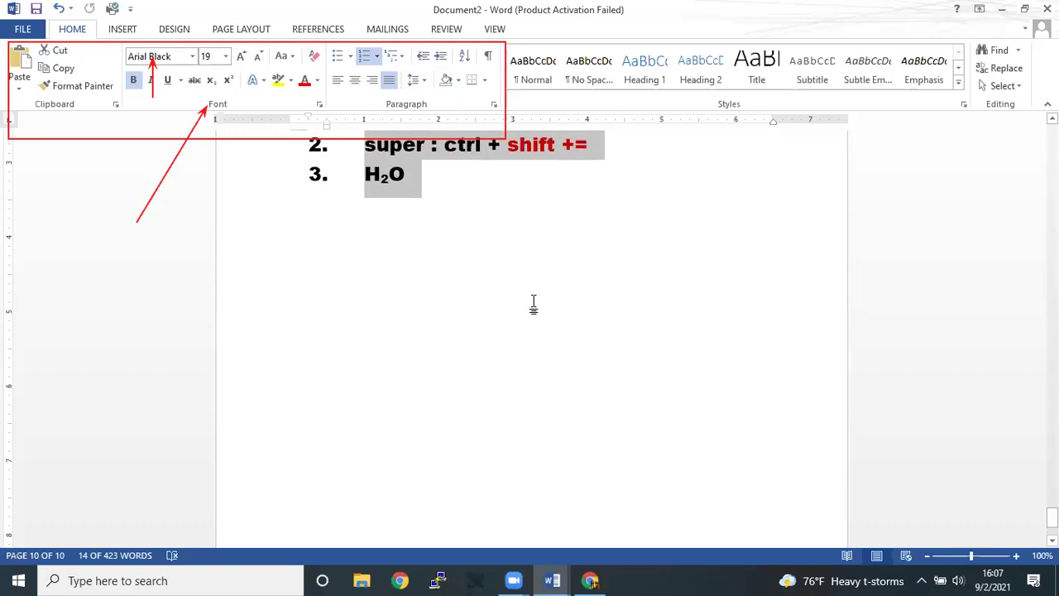
double_click(532, 347)
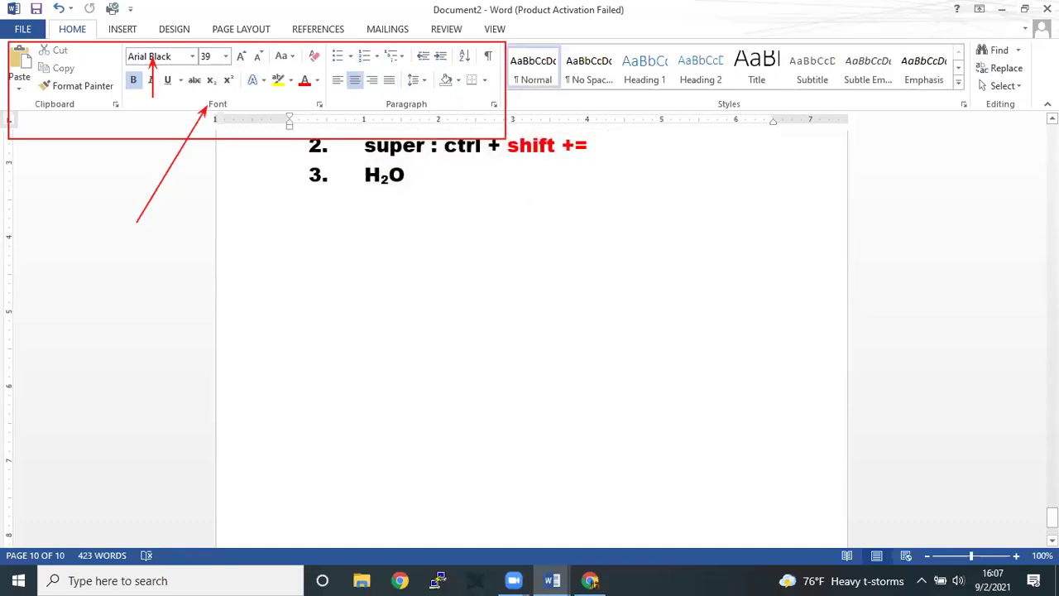
key(ctrl+d)
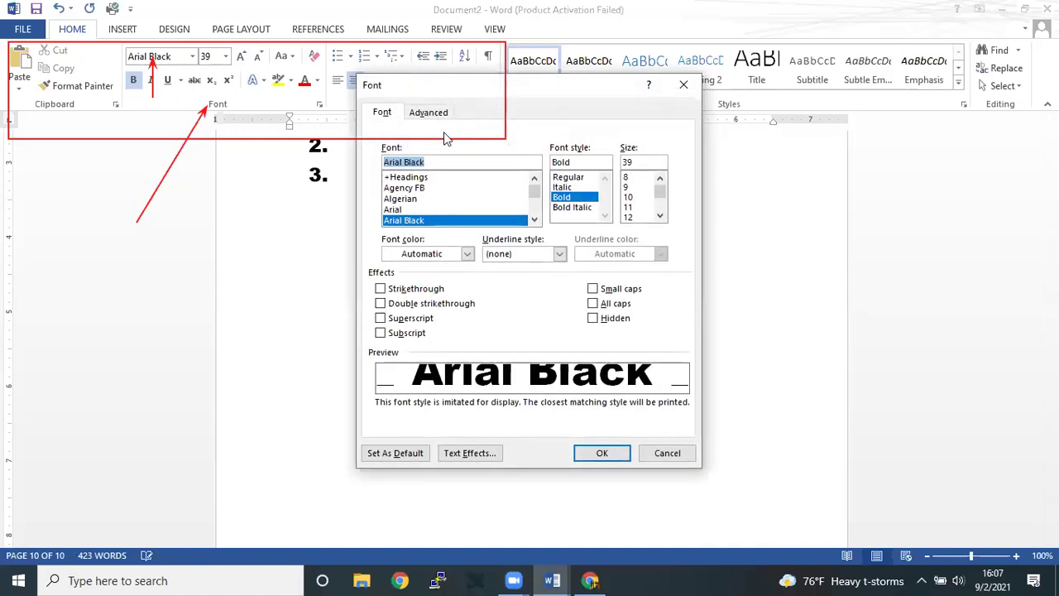
click(431, 113)
click(684, 86)
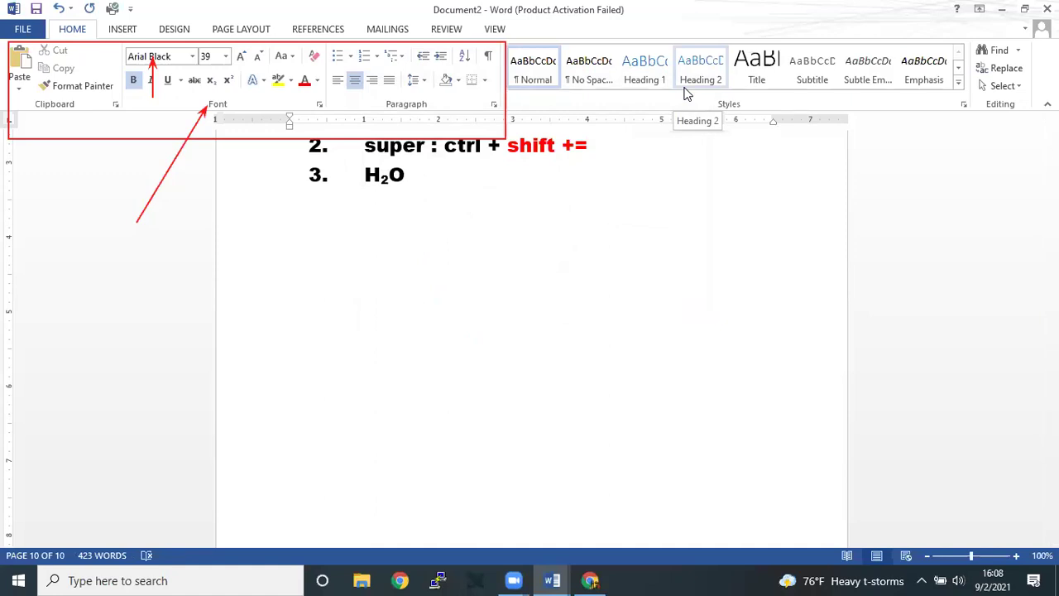
key(ctrl+d)
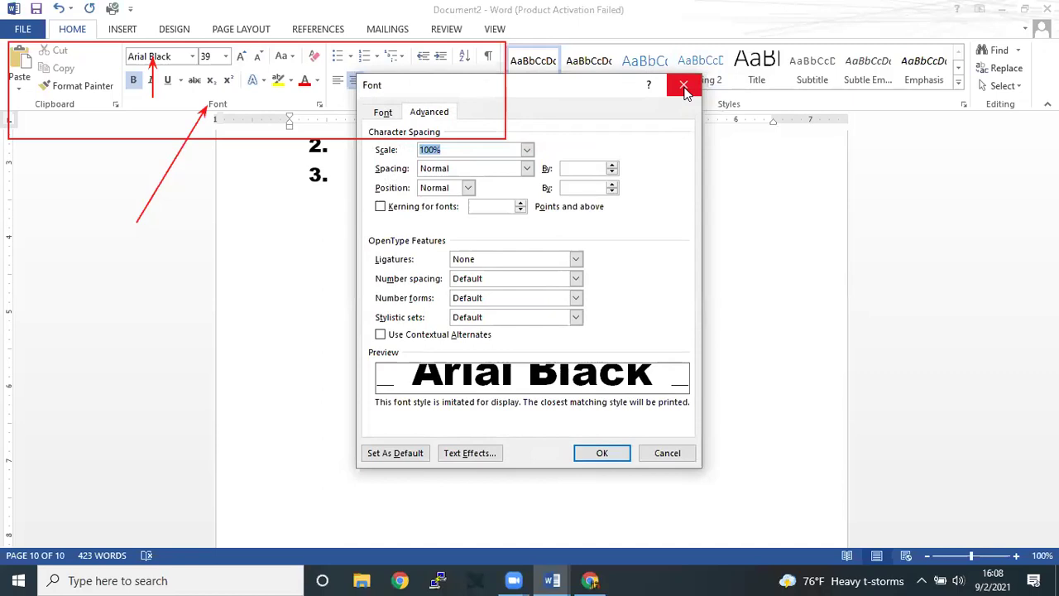
click(424, 115)
click(384, 116)
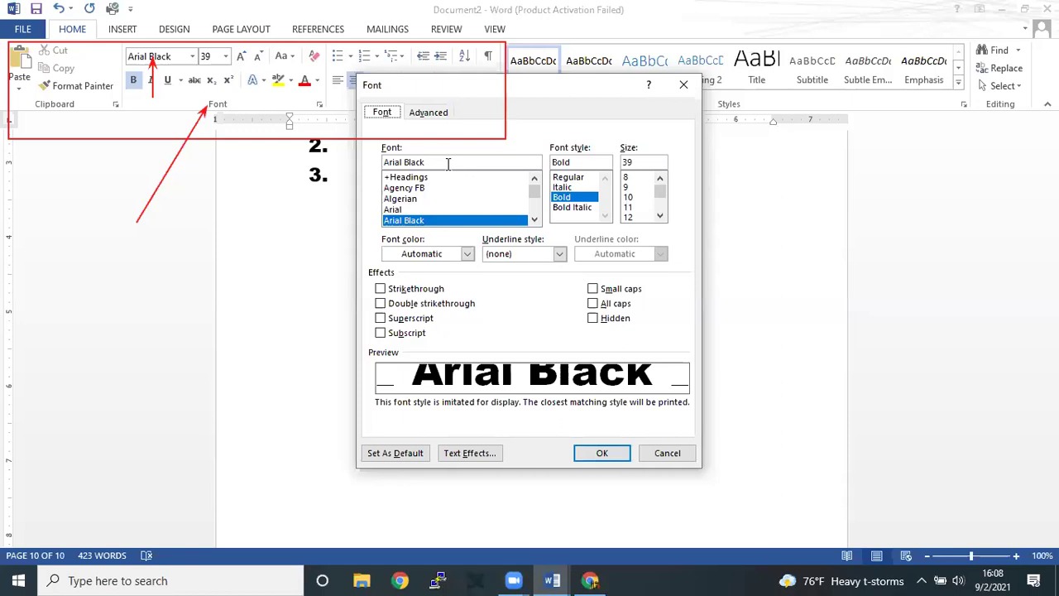
click(431, 113)
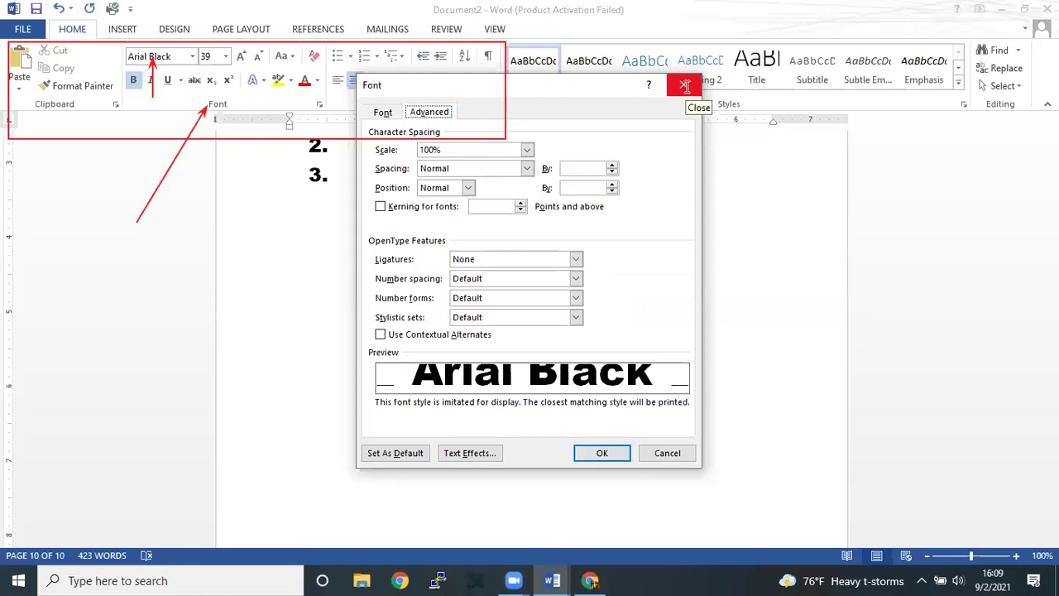
click(684, 86)
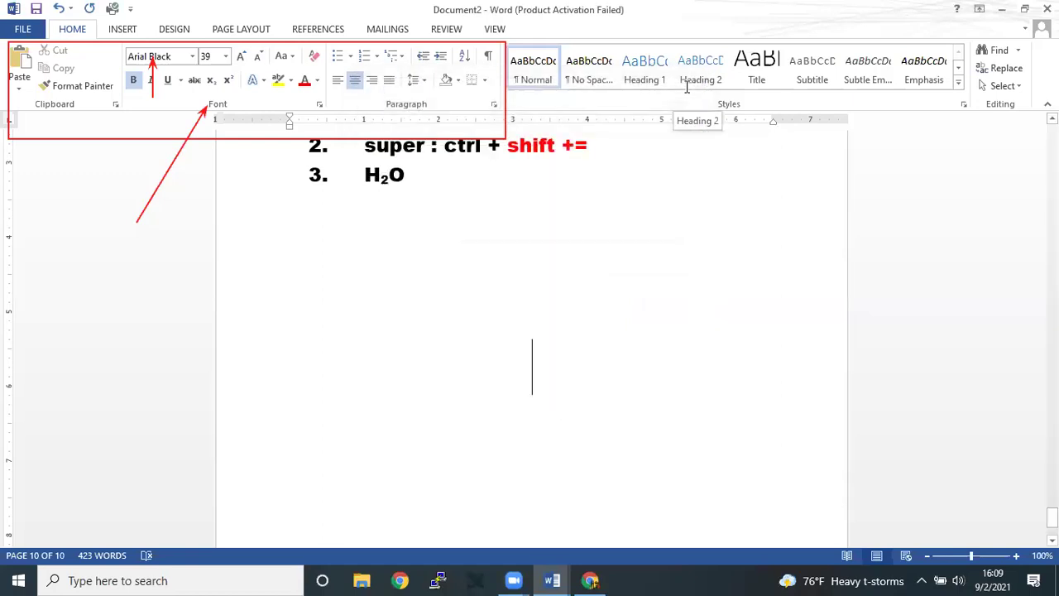
Step: Type left-aligned lines 'ctrl + 1', 'ctrl + 2' and 'ctrl + 5' followed by a tab and '1.5'
key(ctrl+l)
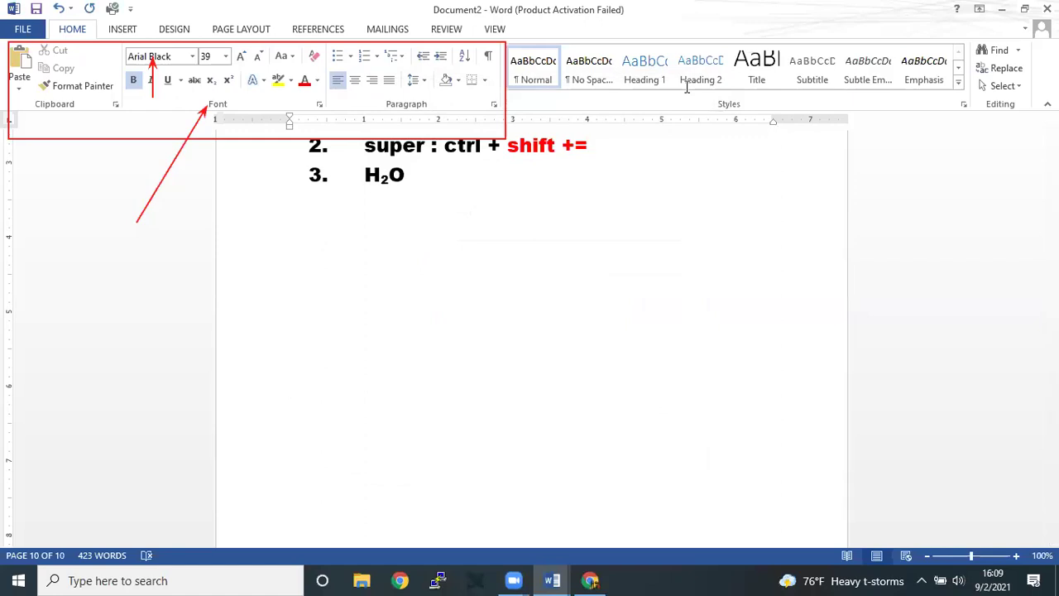
text(ctrl + )
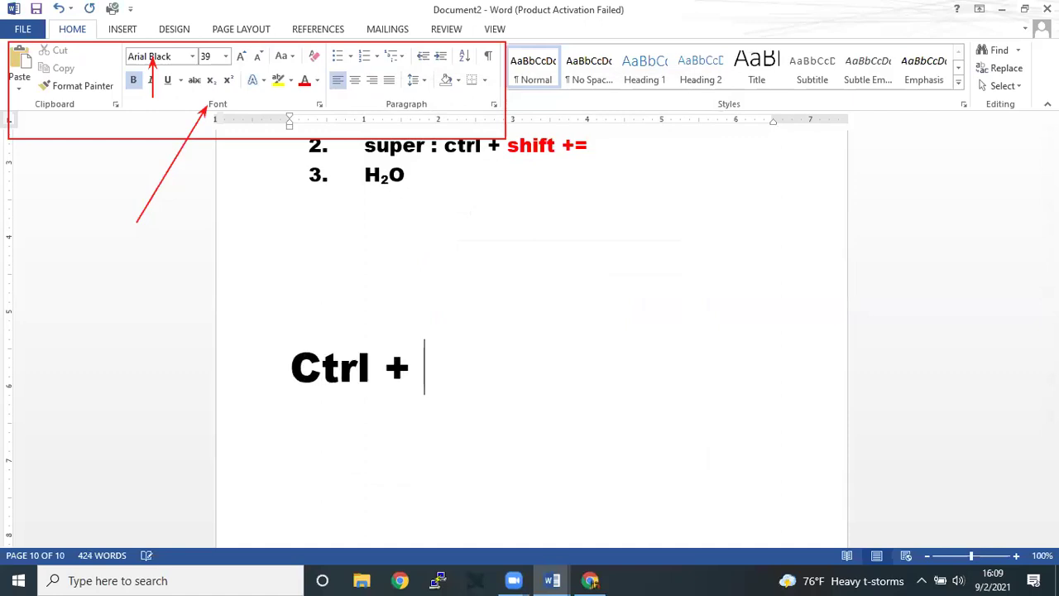
text(1)
key(Return)
text(ctrl +=)
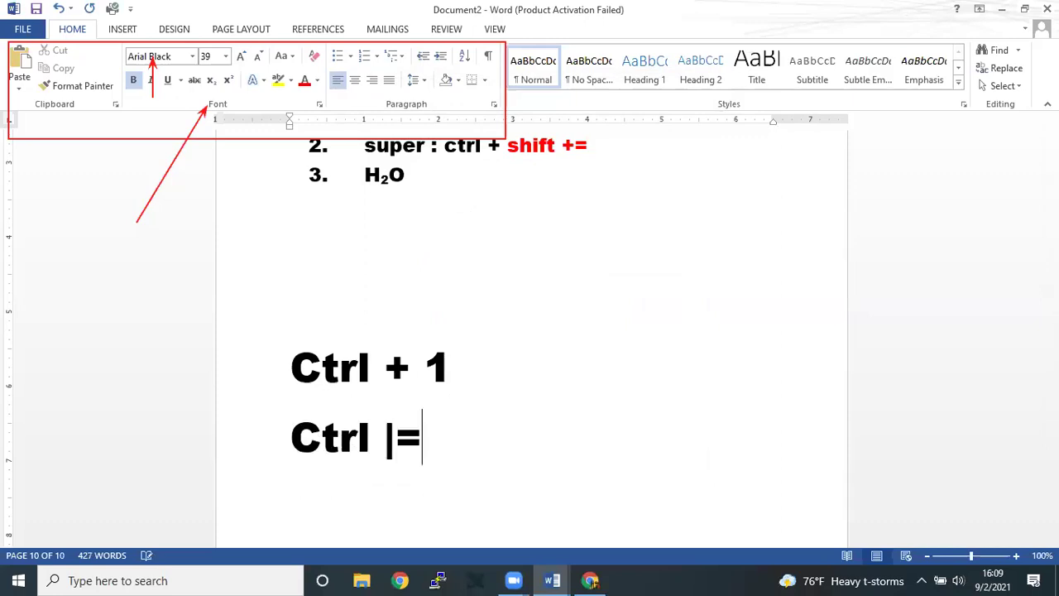
key(BackSpace)
key(BackSpace)
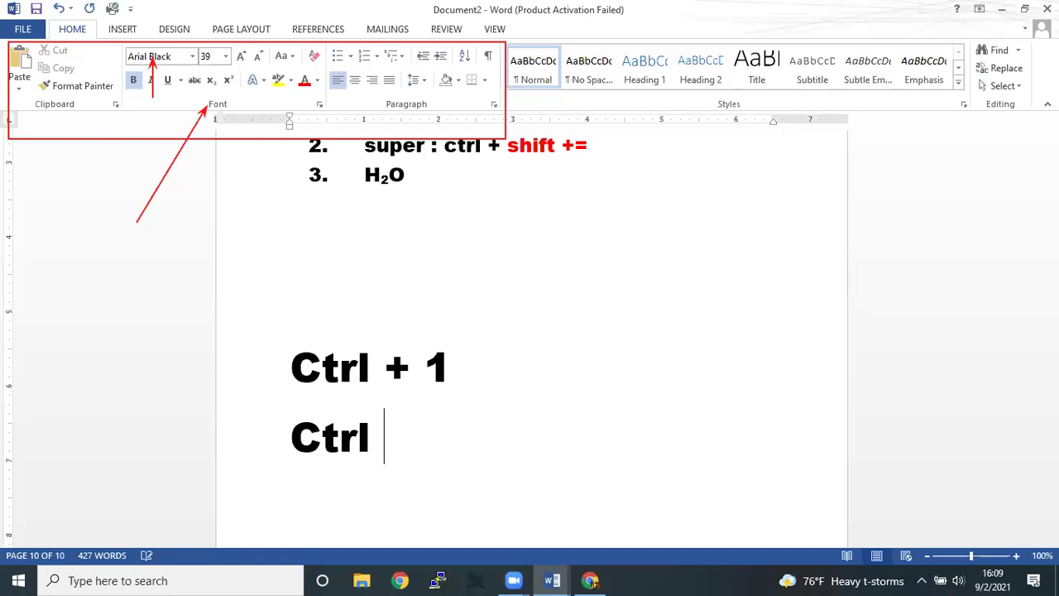
text(+ )
text(2)
key(Return)
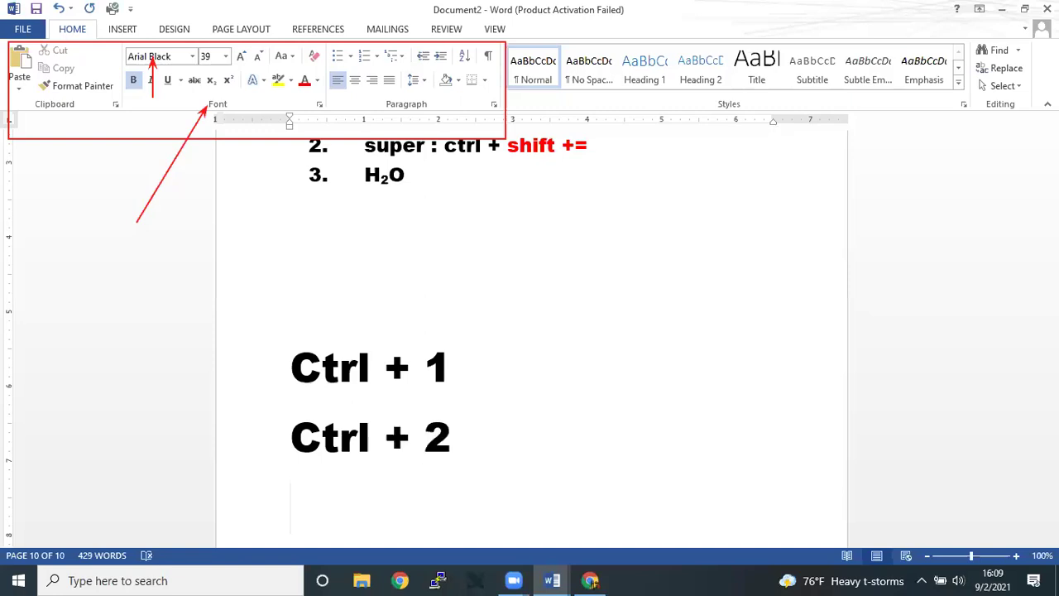
text(ctrl + )
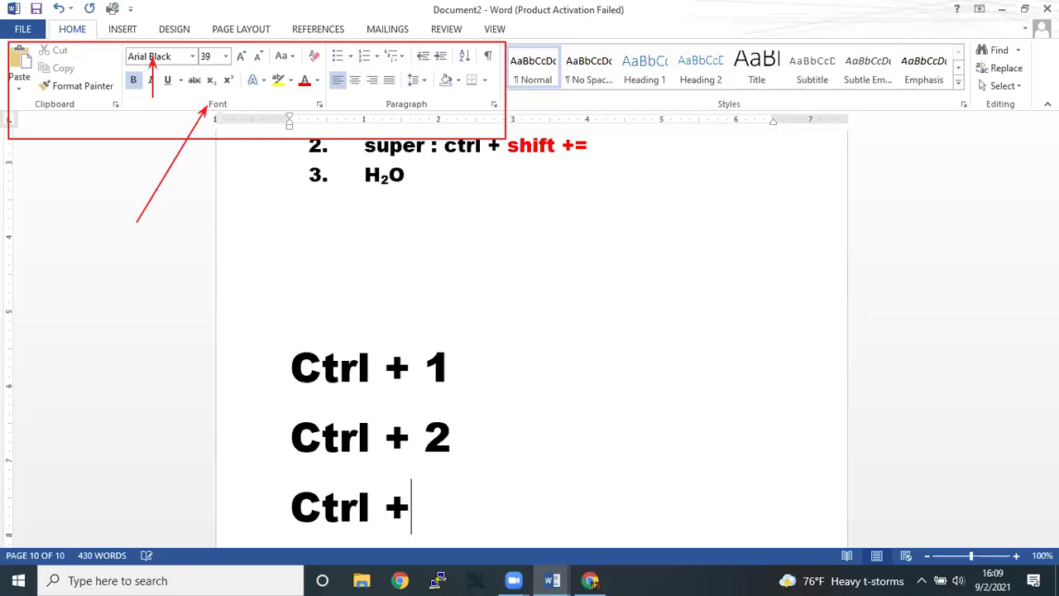
text(5)
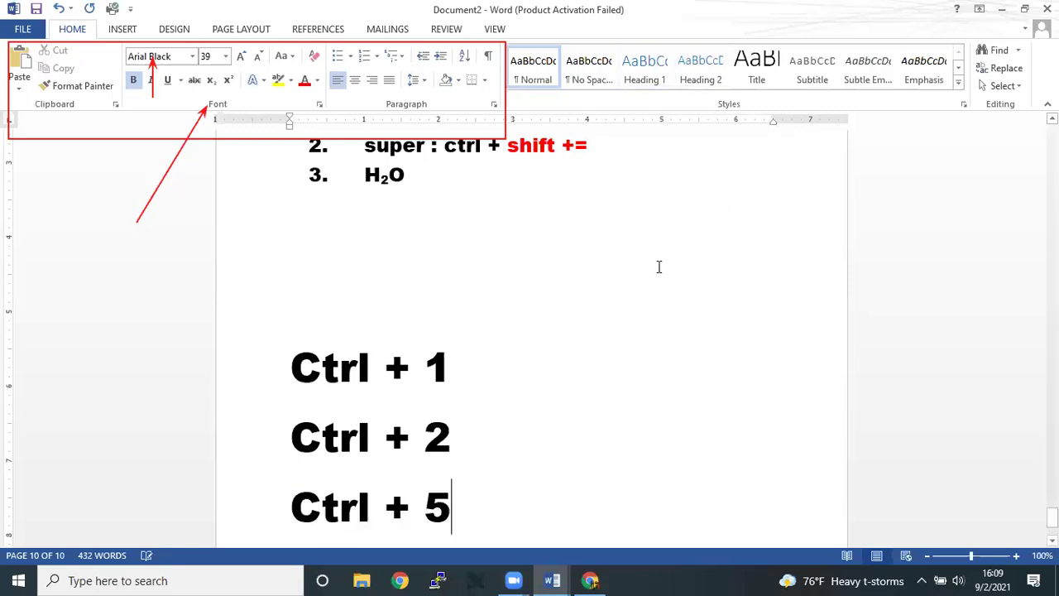
scroll(616, 367, down, 1)
key(Tab)
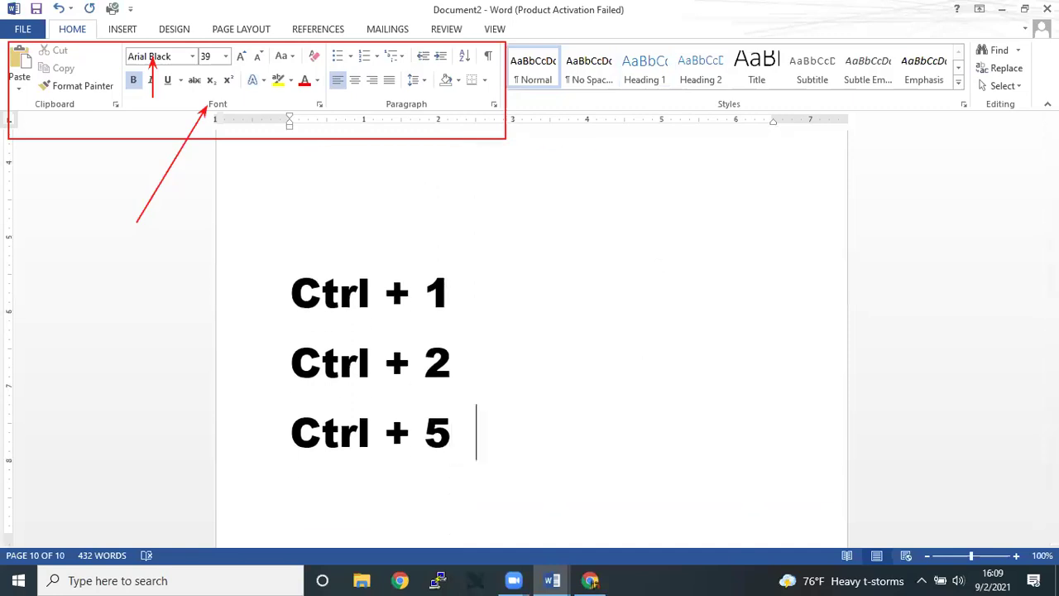
text(1.5)
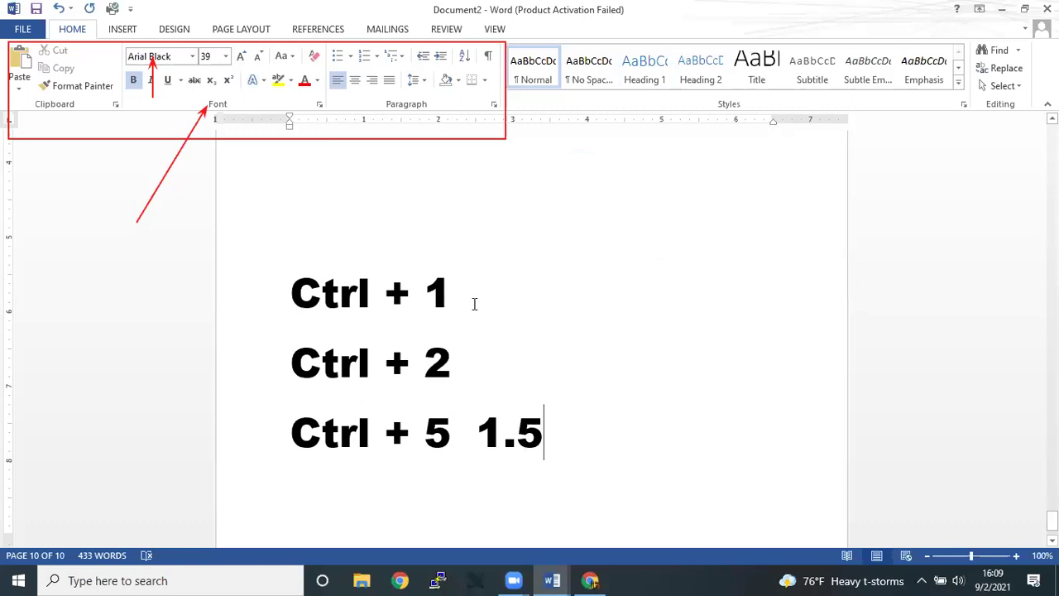
Step: Add 'single' to the Ctrl + 1 line and 'double' to the Ctrl + 2 line
click(511, 296)
text(s)
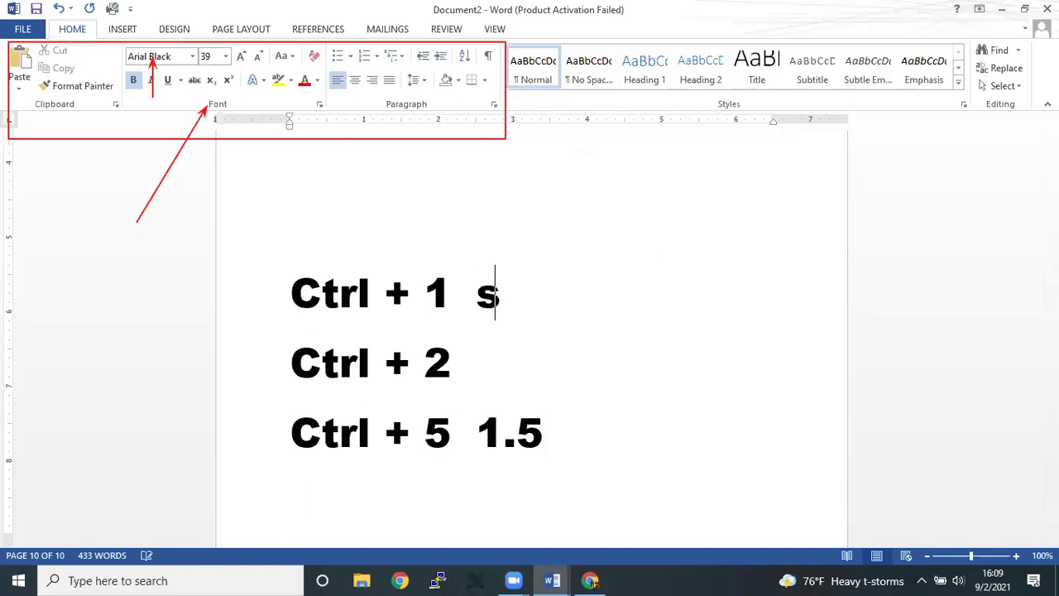
text(ingle)
click(539, 361)
text(d)
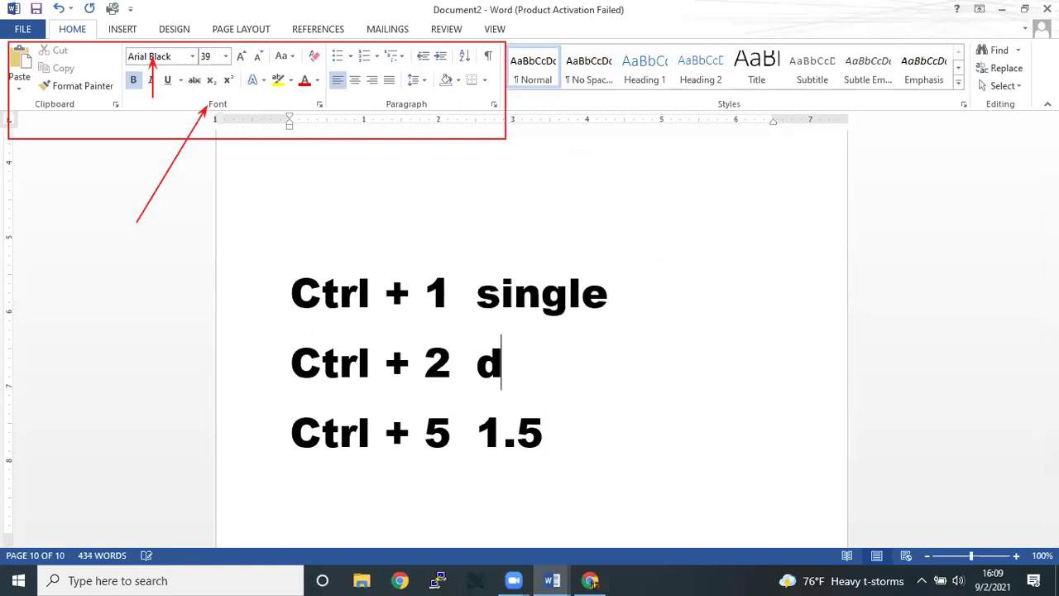
text(ouble)
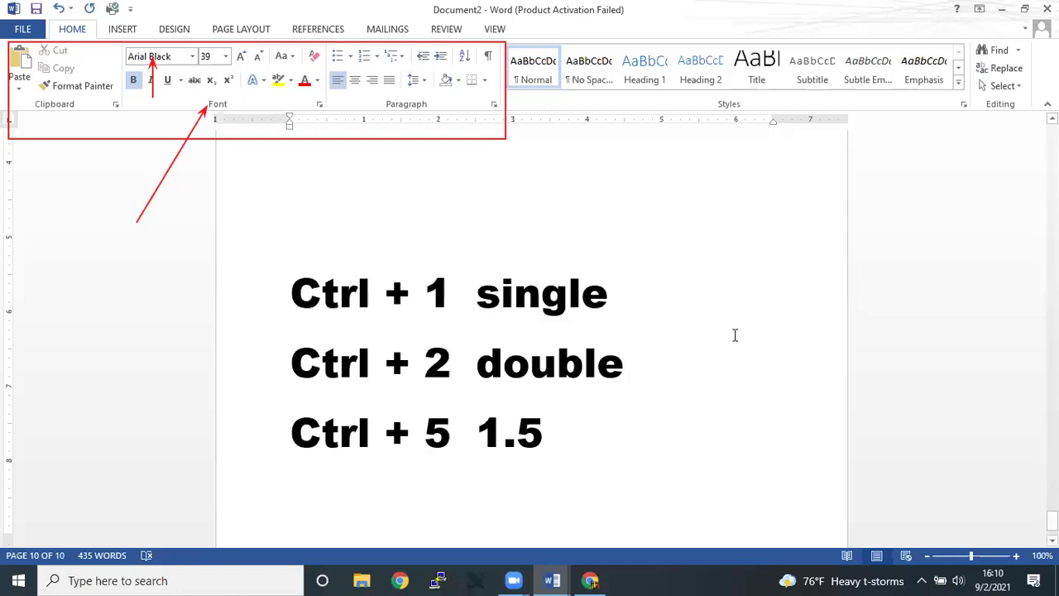
scroll(734, 335, up, 3)
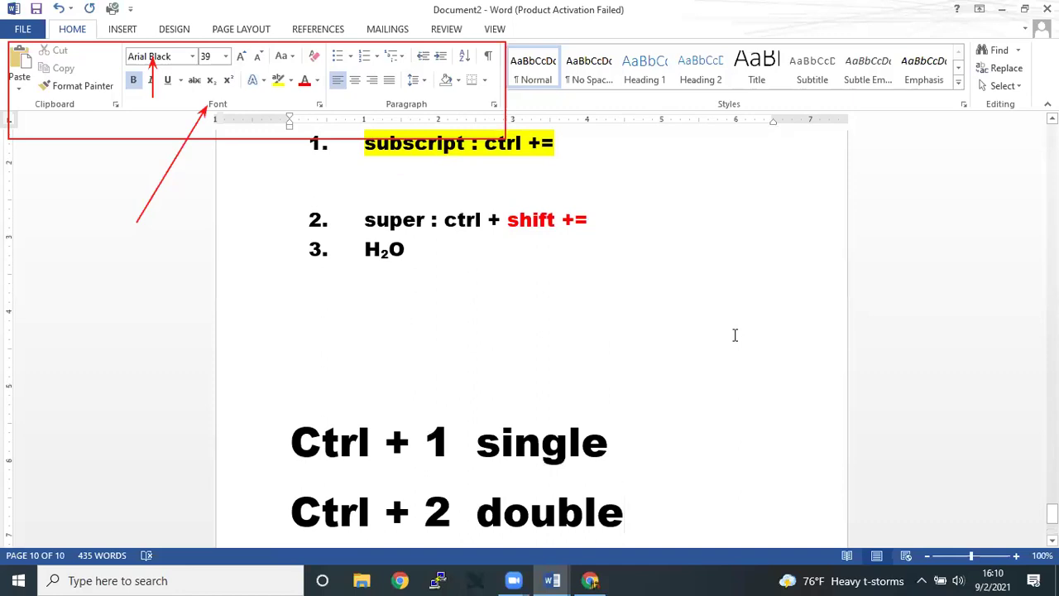
scroll(735, 335, down, 2)
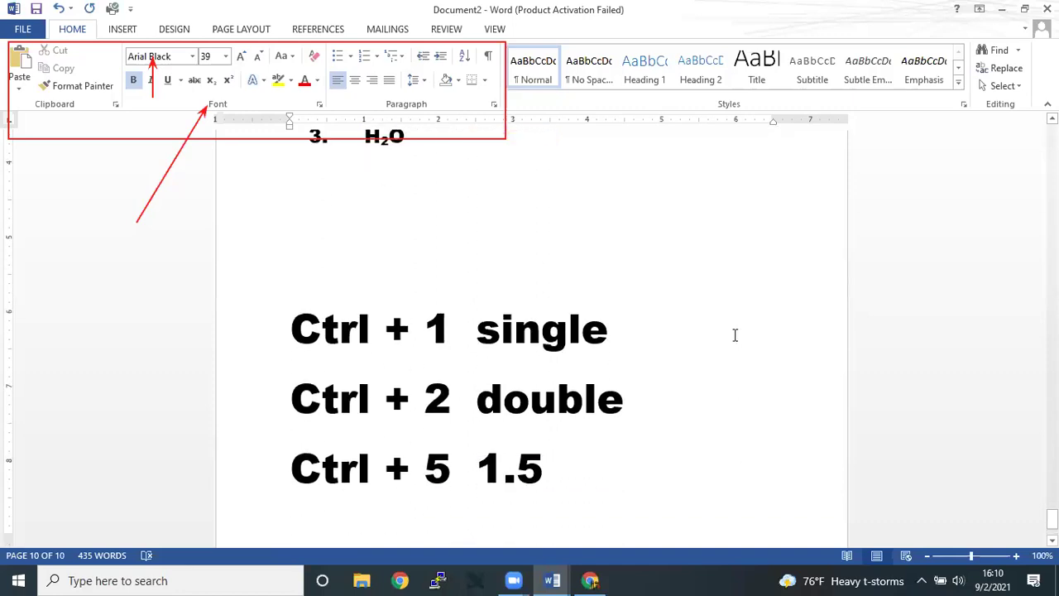
scroll(735, 335, down, 2)
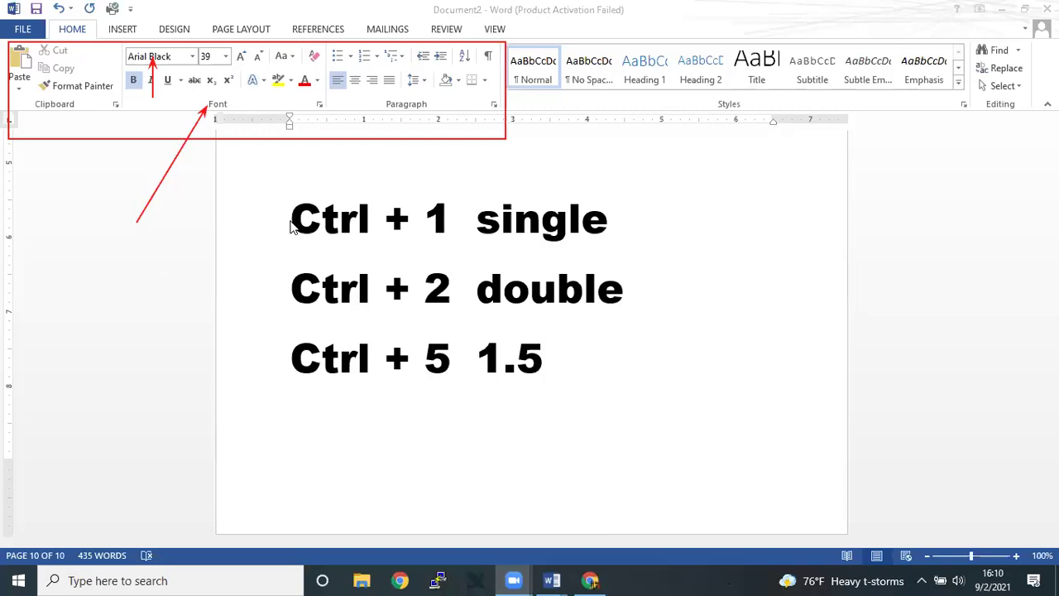
Step: Select the 'Ctrl + 1 single' line and view the document's Info page
double_click(544, 229)
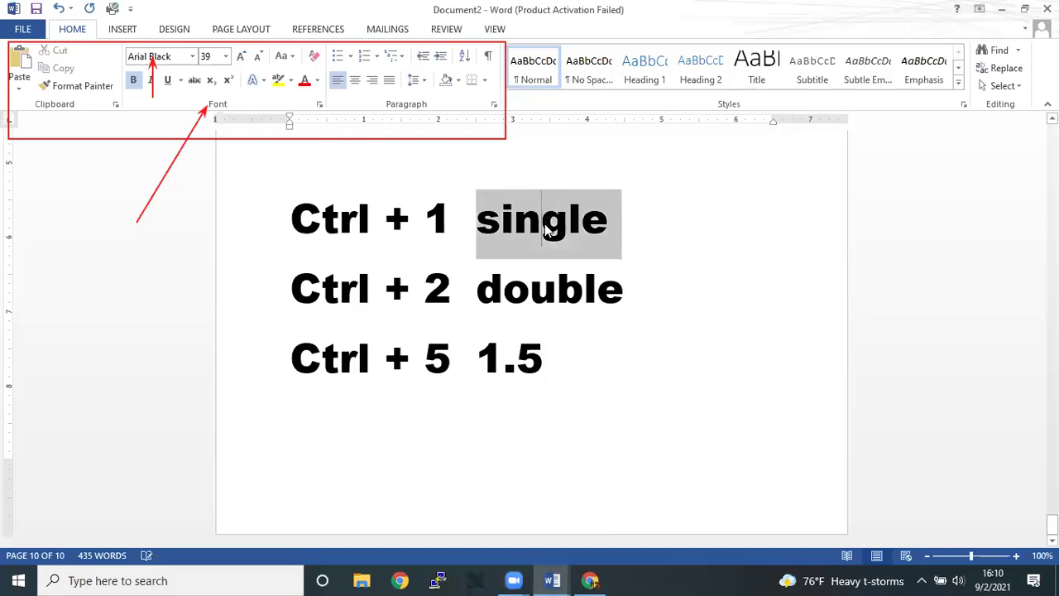
triple_click(546, 230)
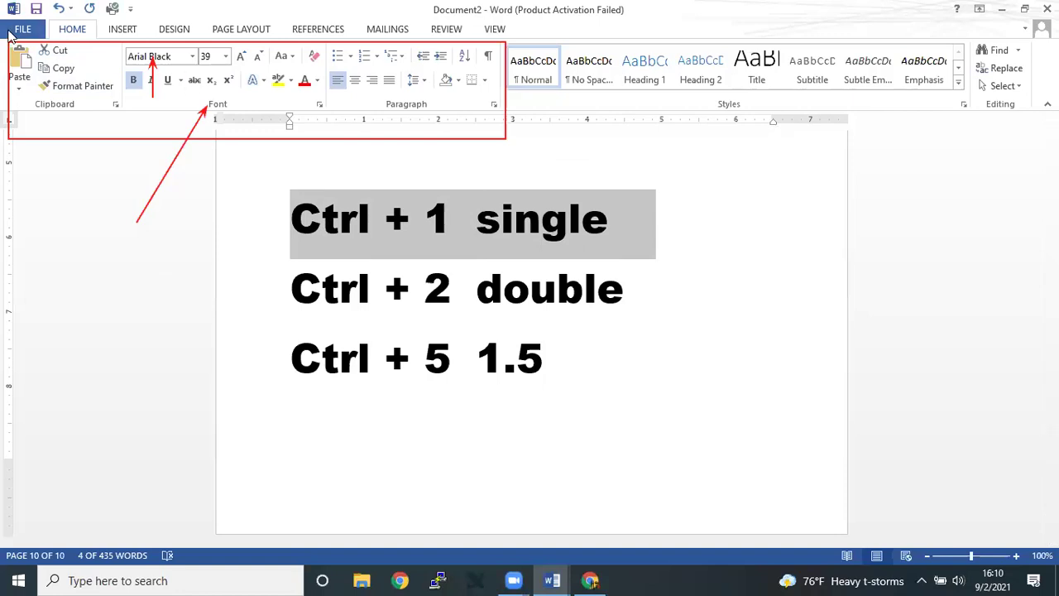
click(12, 33)
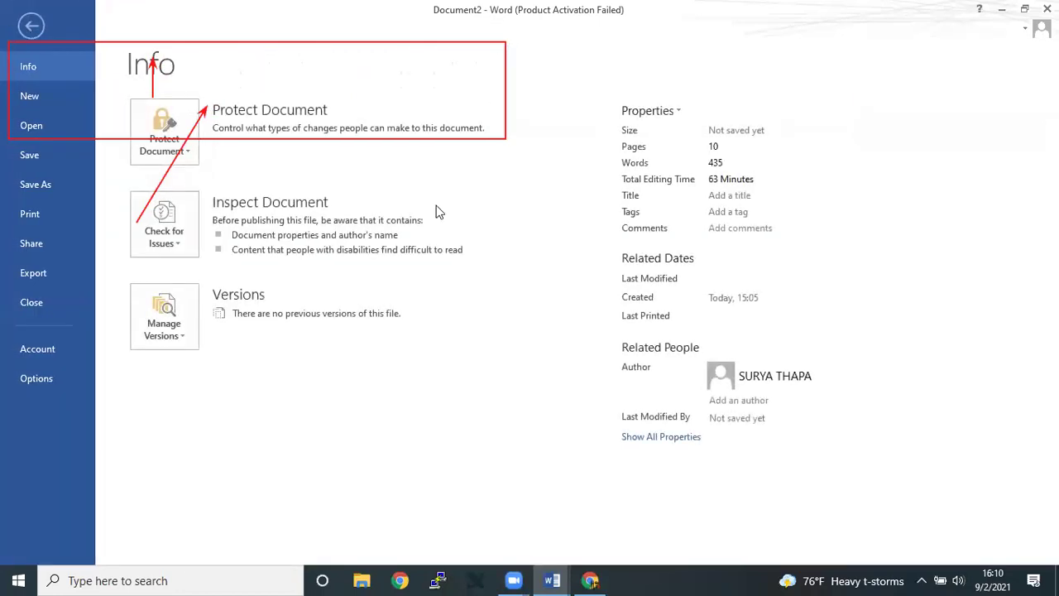
key(Escape)
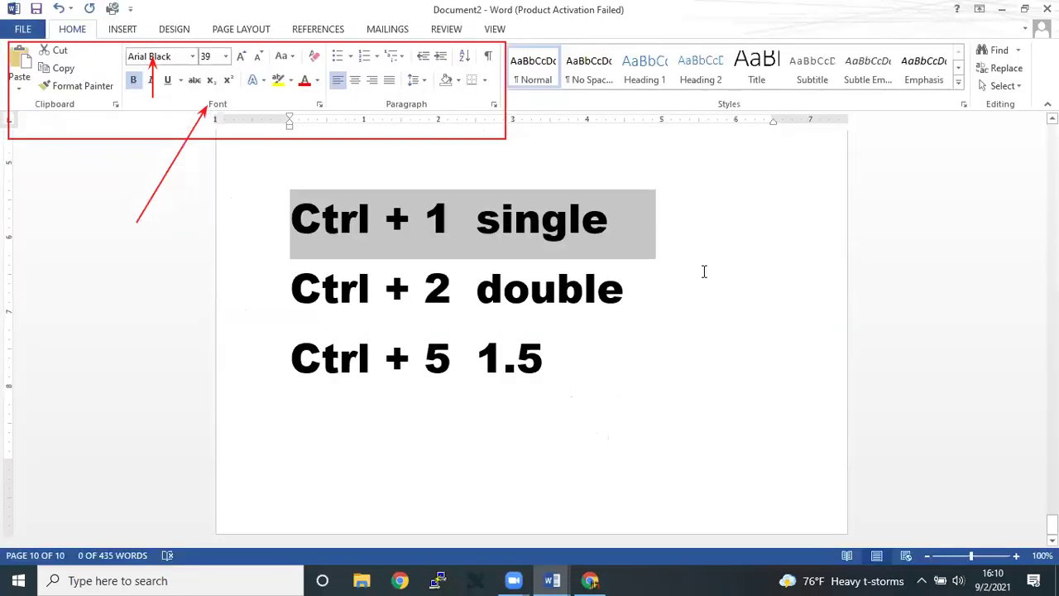
Step: Select the whole second line, 'Ctrl + 2 double', from the keyboard
key(Down)
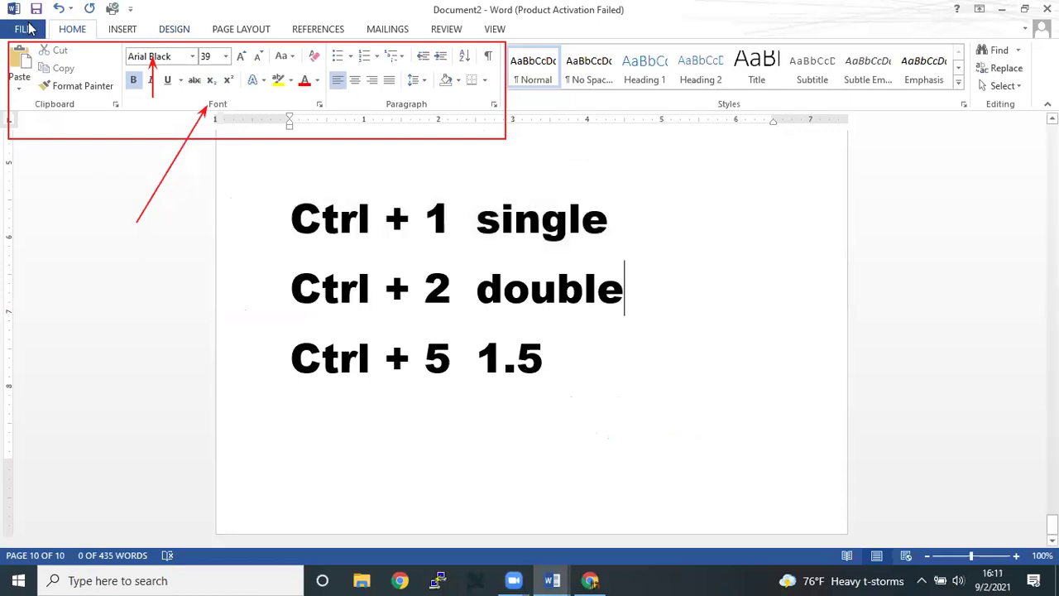
key(ctrl+shift+Left)
key(shift+Home)
key(ctrl+c)
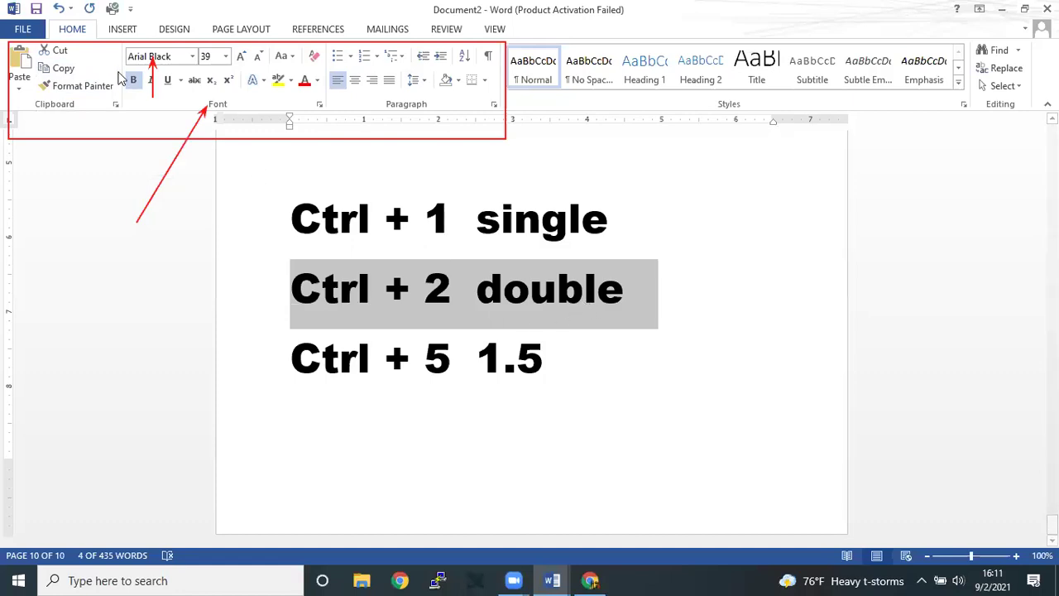
Step: Paste a second 'Ctrl + 2 double' line below 'Ctrl + 5 1.5'
click(568, 365)
key(Return)
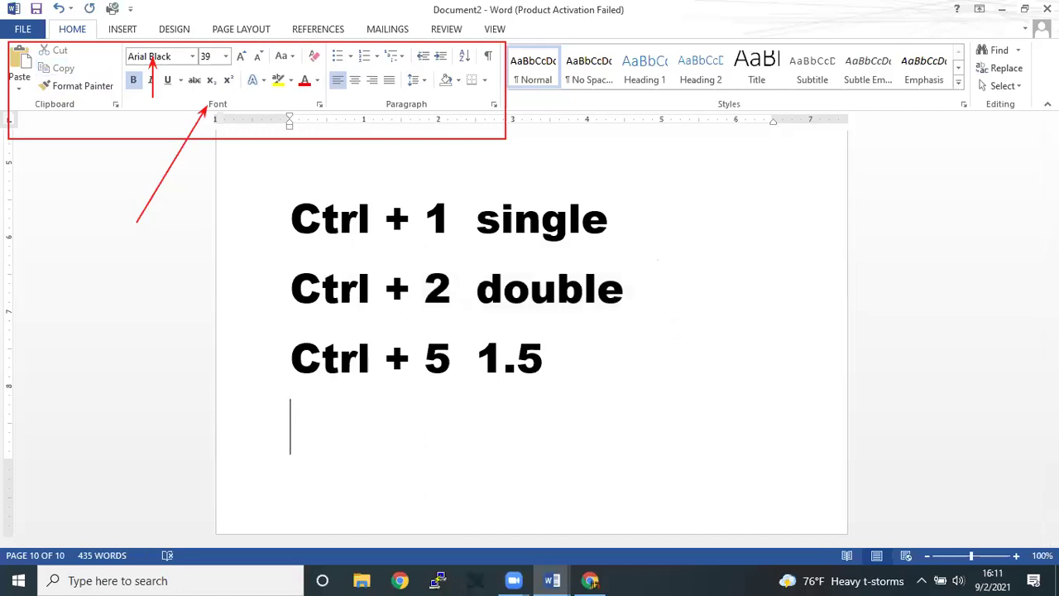
key(ctrl+v)
key(ctrl+v)
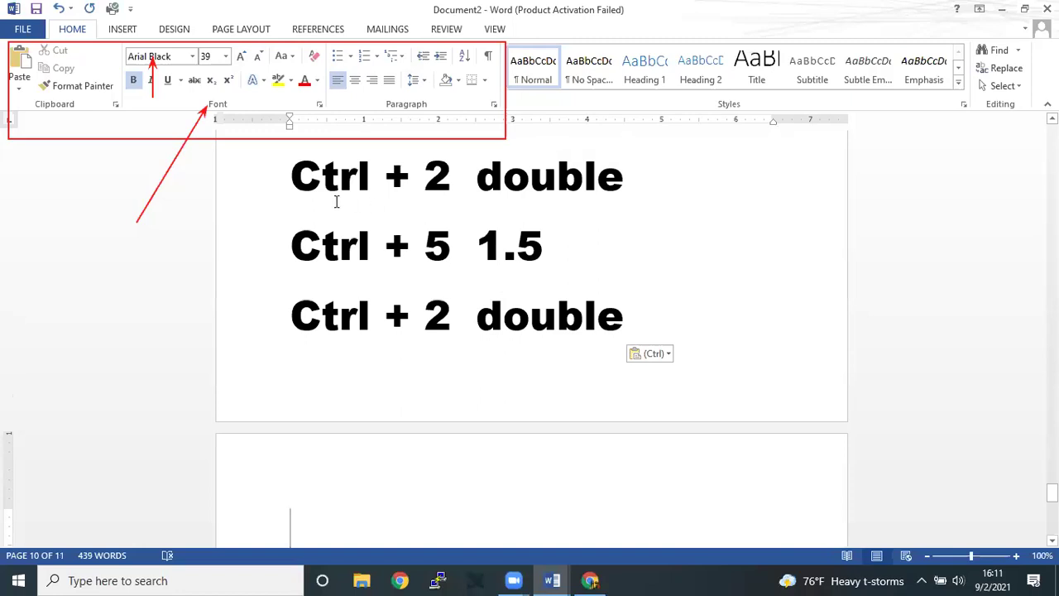
click(291, 175)
shift+click(623, 253)
key(ctrl+shift+Right)
key(ctrl+shift+Right)
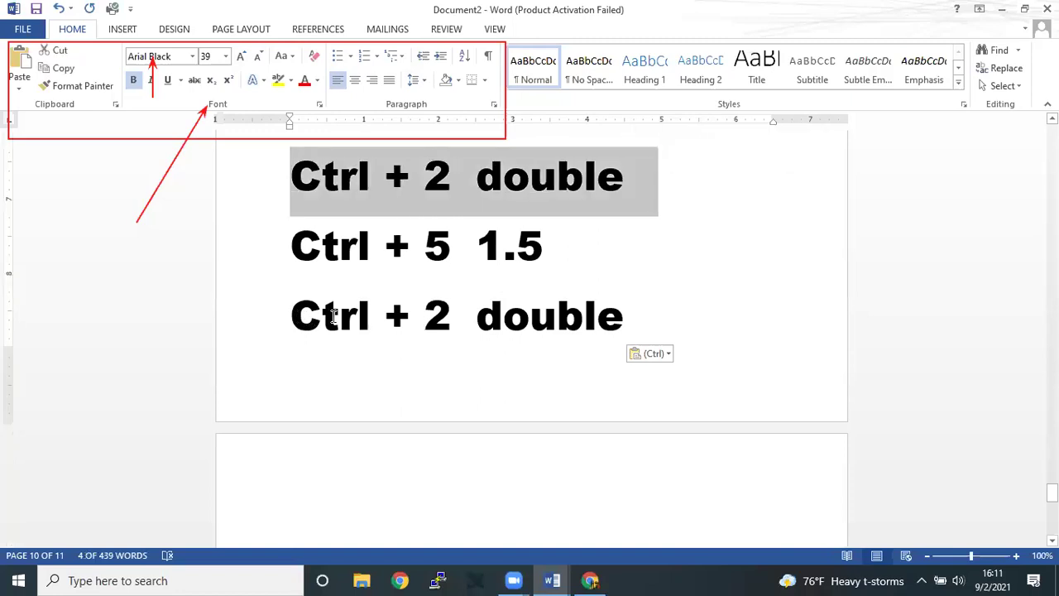
key(Down)
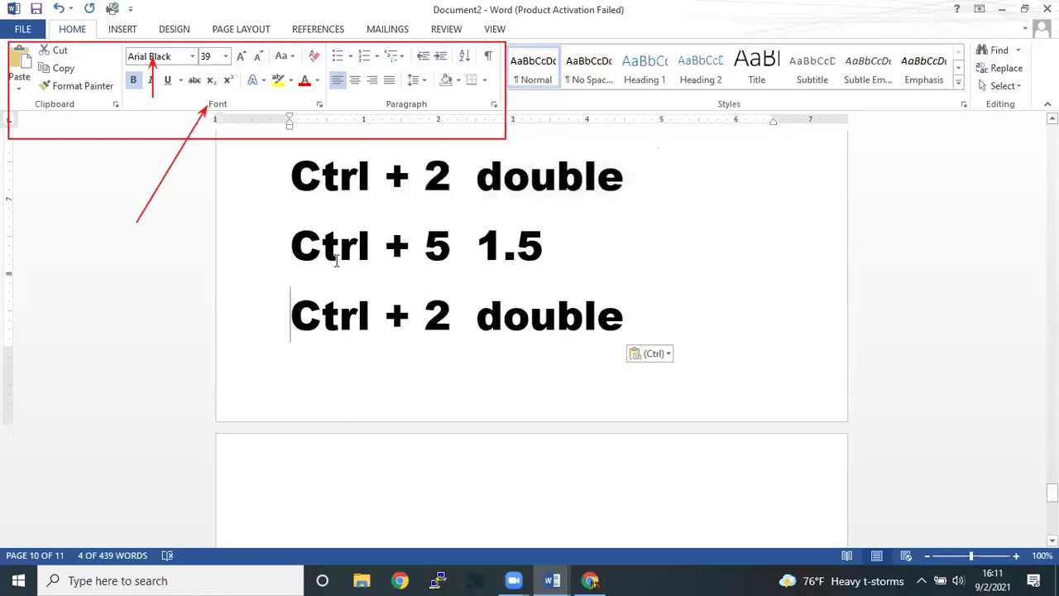
key(shift+Right)
key(shift+Right)
key(shift+Right)
key(shift+End)
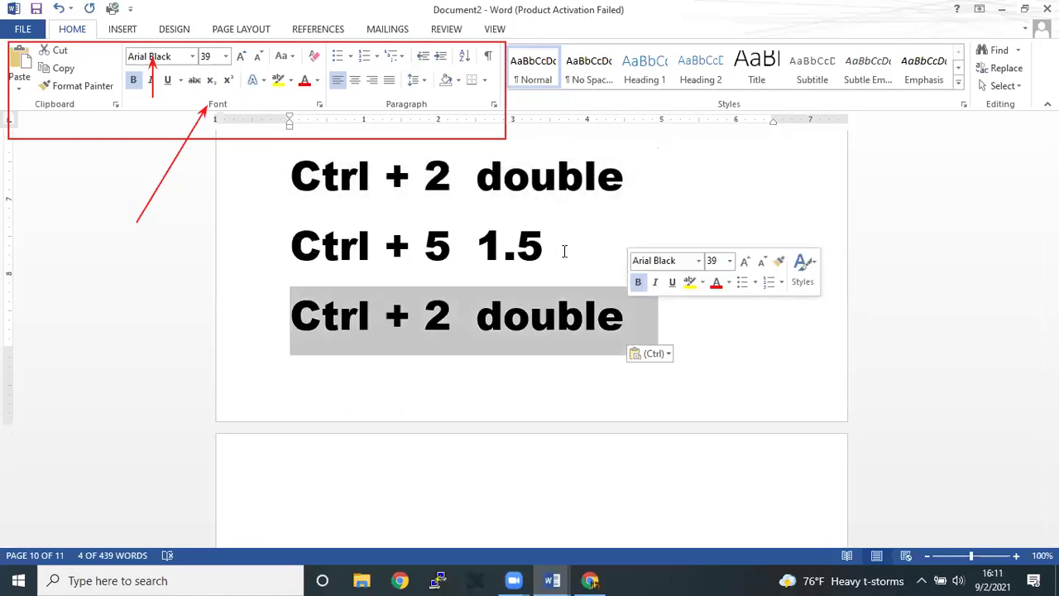
Step: Move the 'Ctrl + 5 1.5' line to the bottom of the list
key(Up)
key(Up)
key(Down)
key(Home)
key(shift+Right)
key(shift+End)
key(ctrl+c)
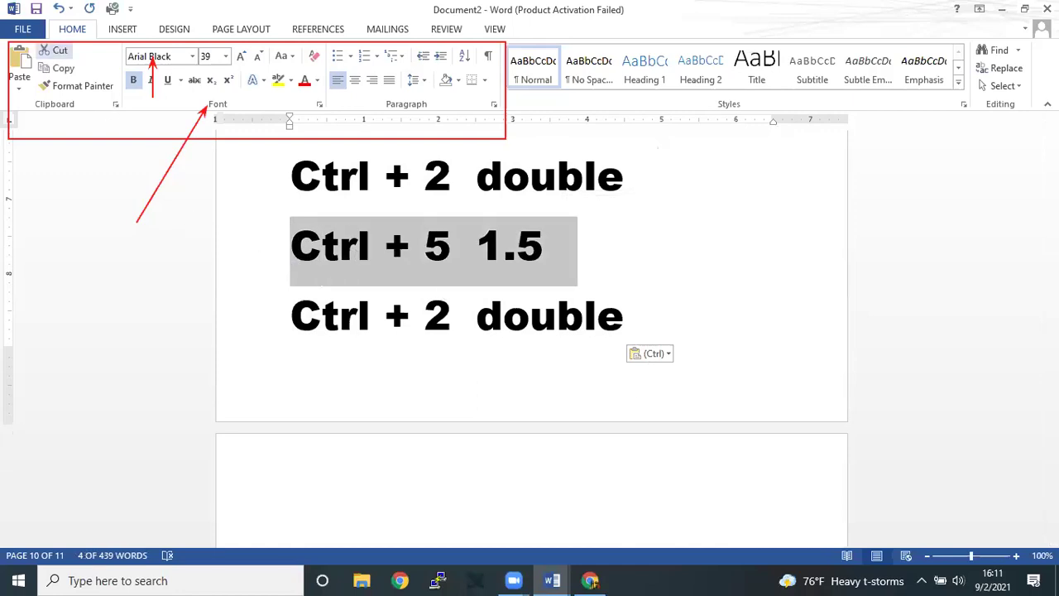
key(Delete)
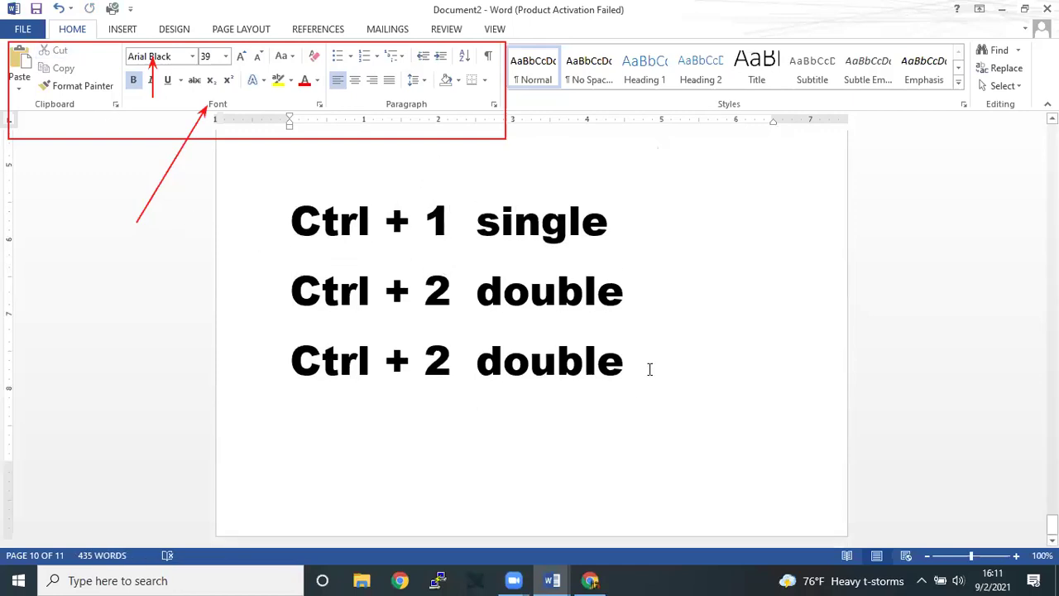
key(End)
key(Return)
key(ctrl+v)
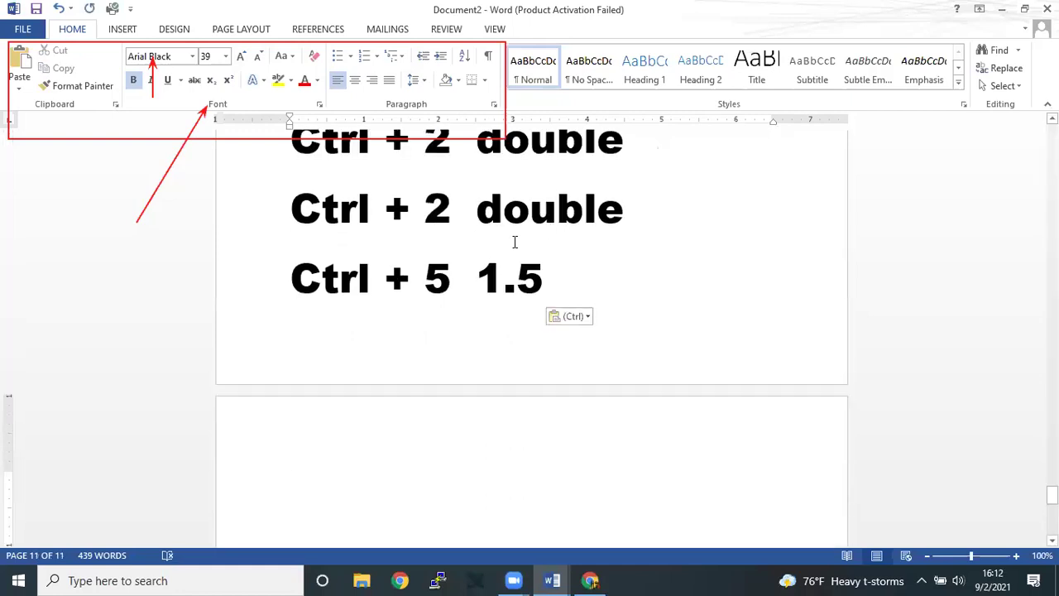
scroll(377, 240, up, 1)
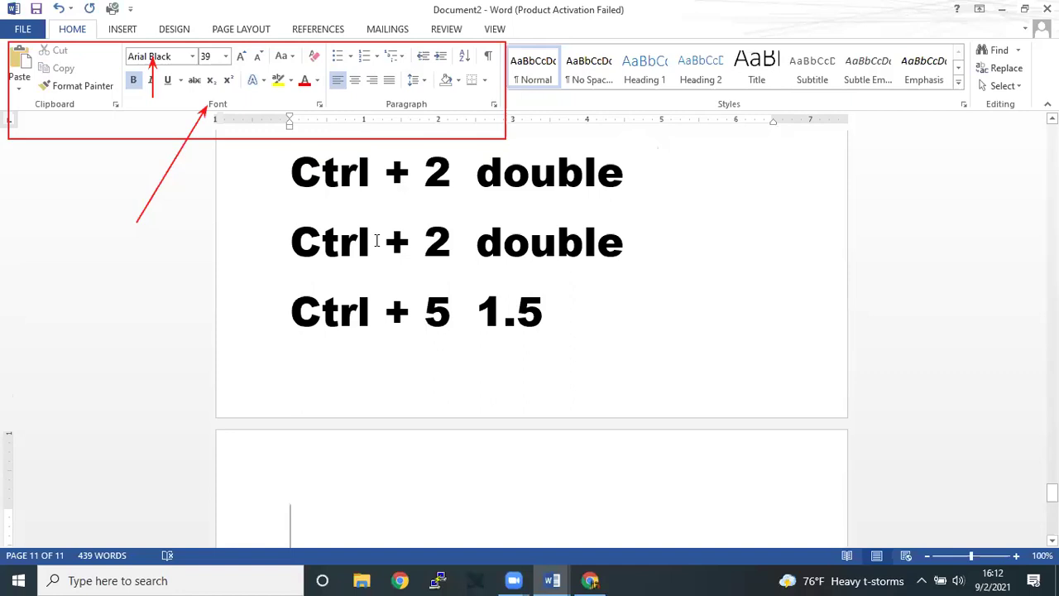
scroll(377, 240, up, 1)
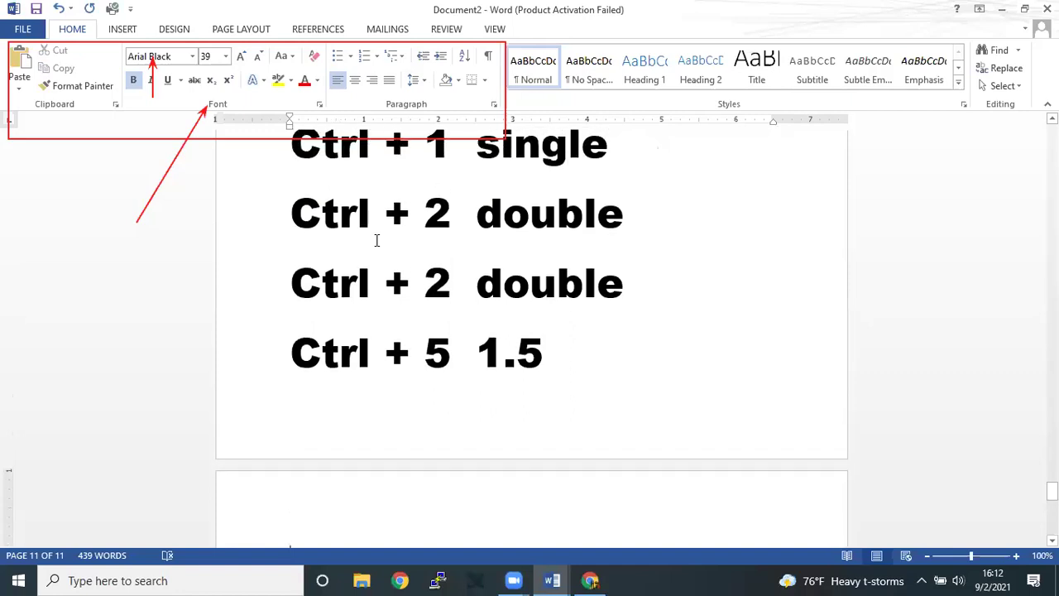
scroll(377, 240, up, 1)
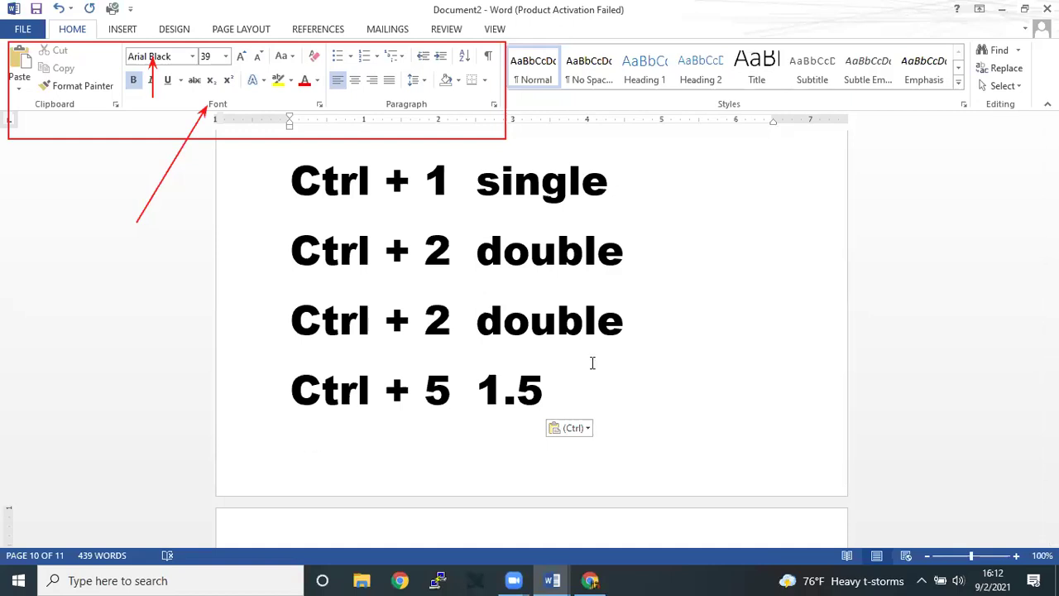
Step: Type 'copy ctrl +c' and 'paste' on separate lines on page 11
scroll(632, 351, down, 1)
scroll(632, 351, down, 3)
click(506, 417)
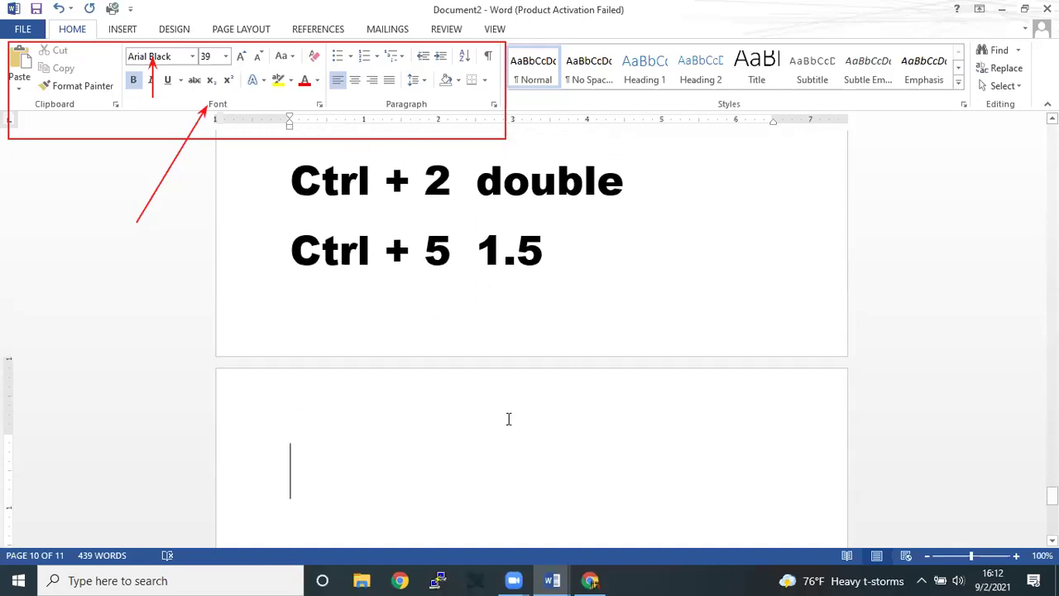
text(copy )
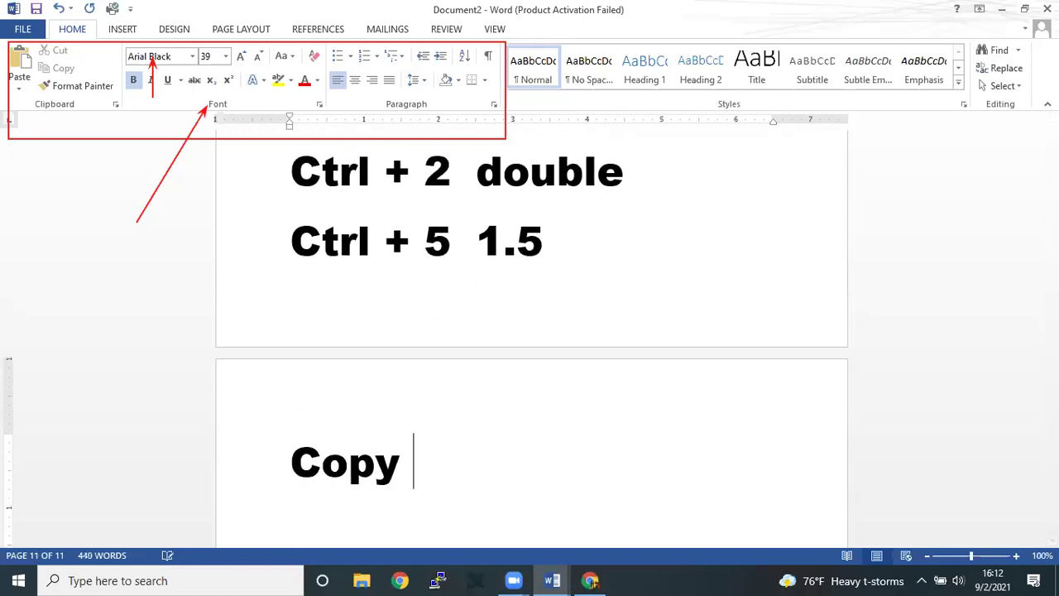
text(ctrl +c)
key(Return)
scroll(535, 378, down, 2)
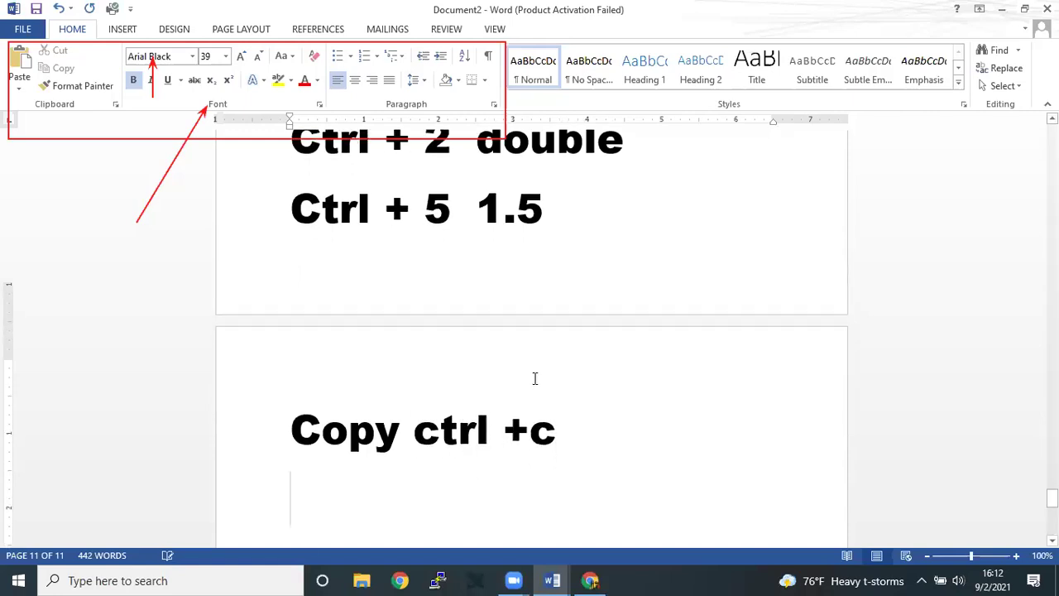
scroll(615, 376, down, 1)
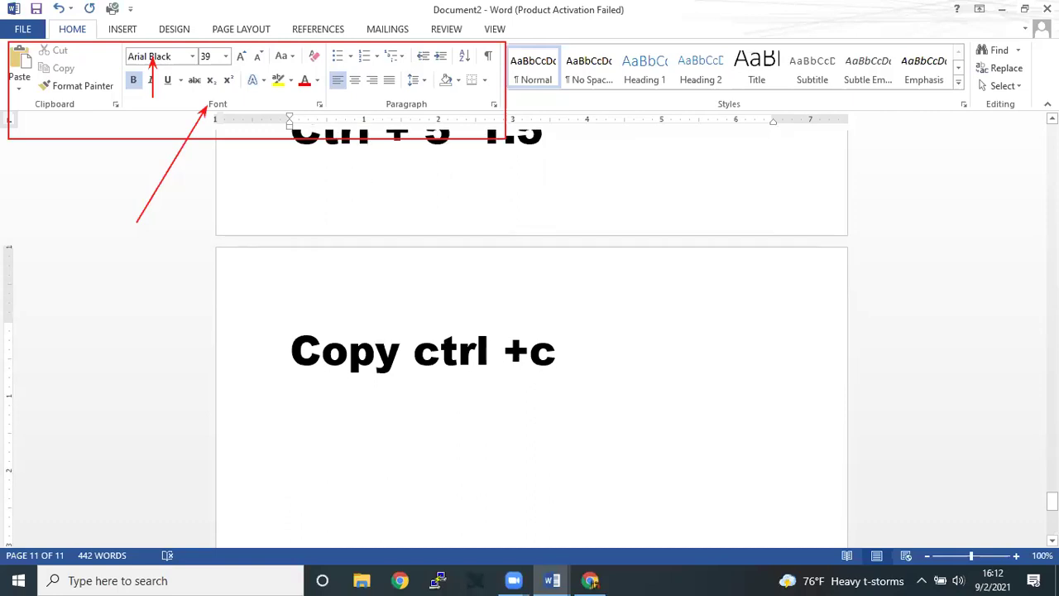
text(paste)
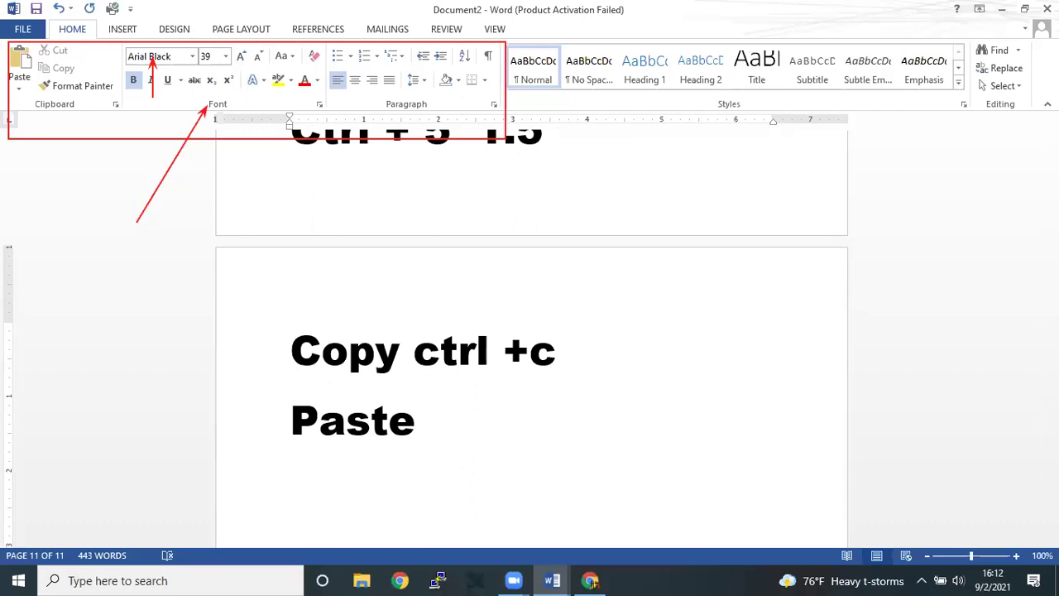
Step: Add a colon after Copy and complete the line as 'Paste : ctrl +v'
click(405, 354)
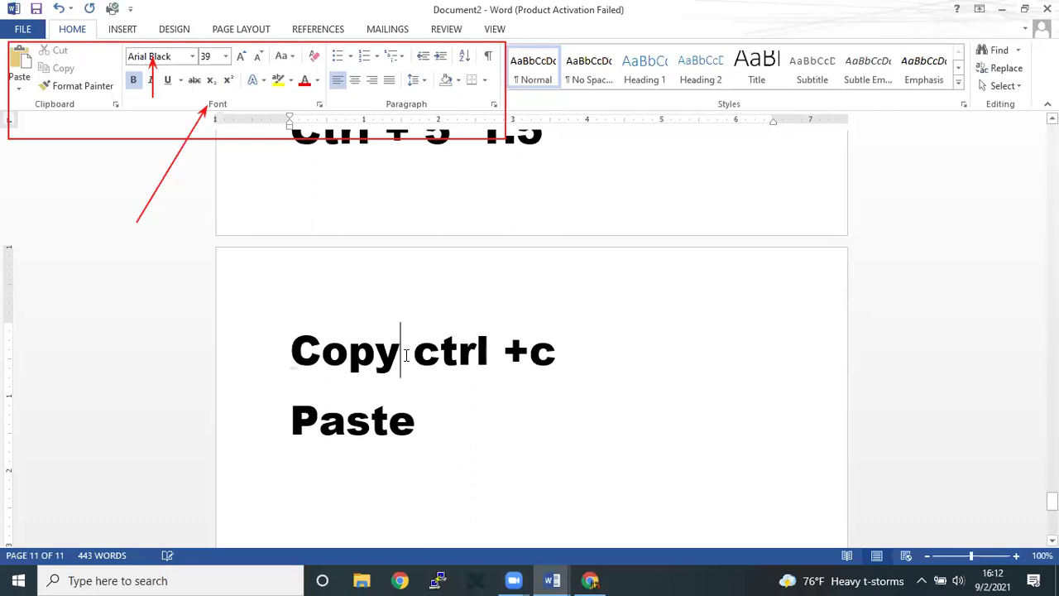
text(:)
click(434, 421)
text(: )
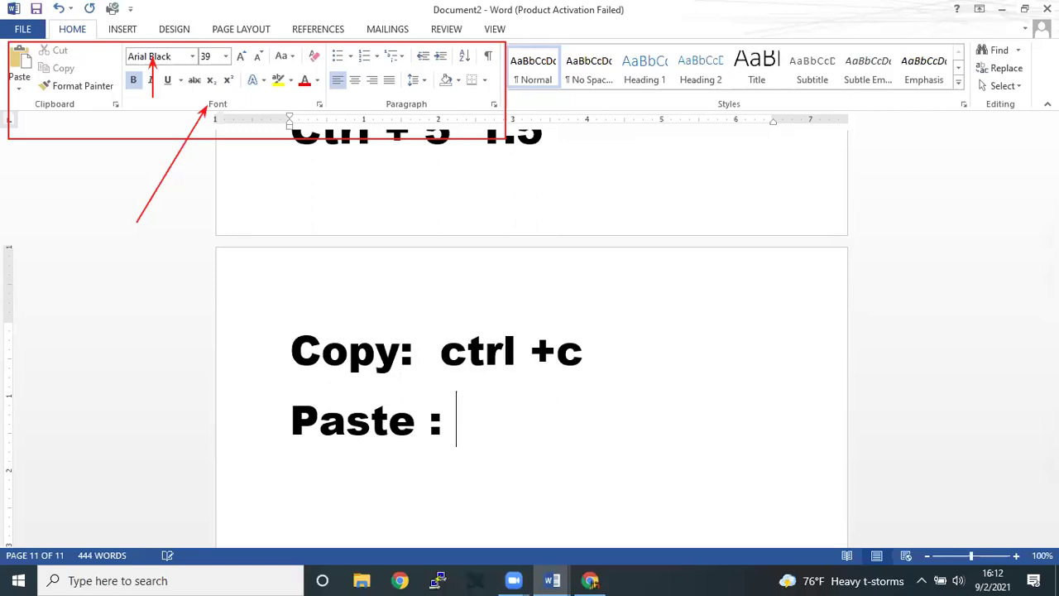
text(ctrl +v)
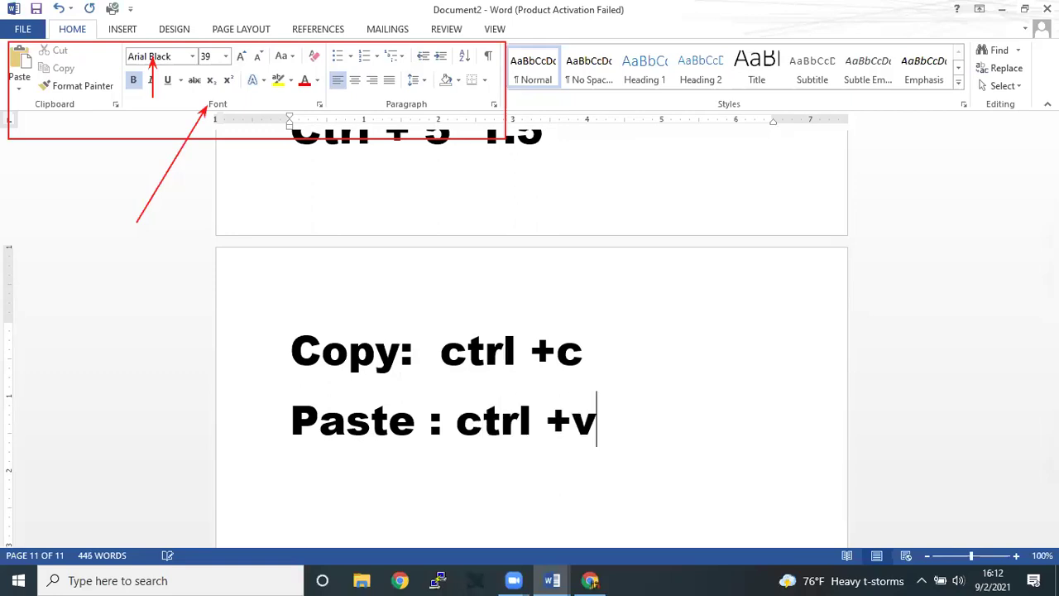
key(Return)
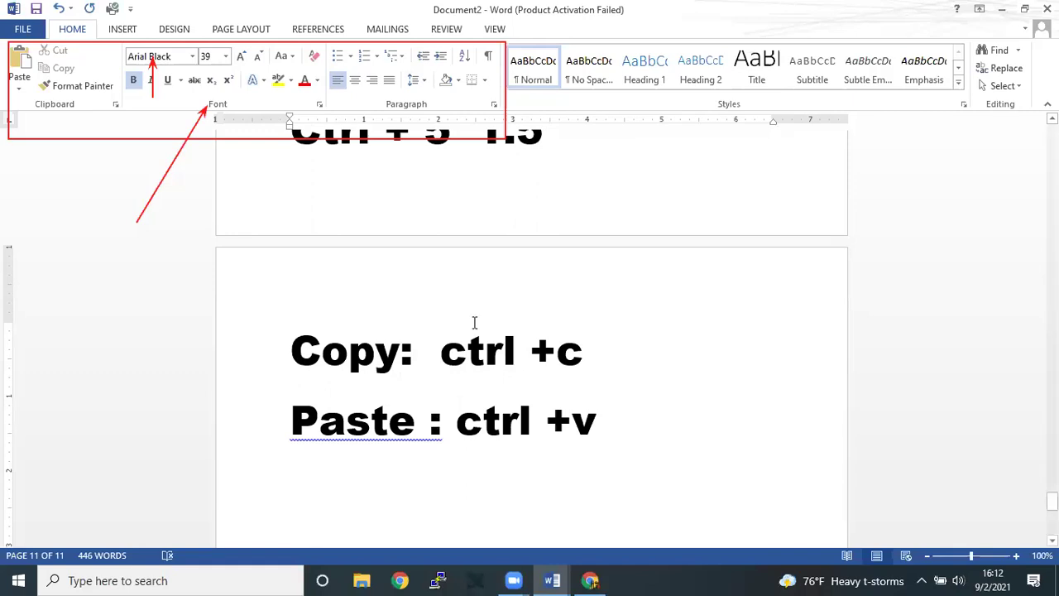
Step: Duplicate the 'Copy: ctrl +c' line onto the line below it
triple_click(437, 345)
key(ctrl+c)
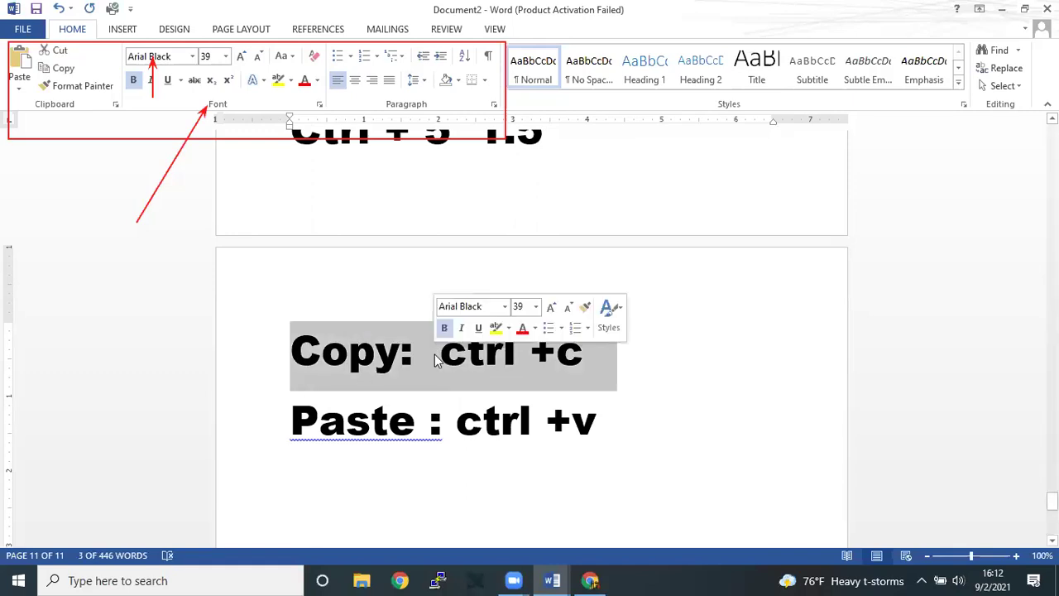
scroll(436, 360, down, 2)
click(608, 311)
key(Down)
key(ctrl+v)
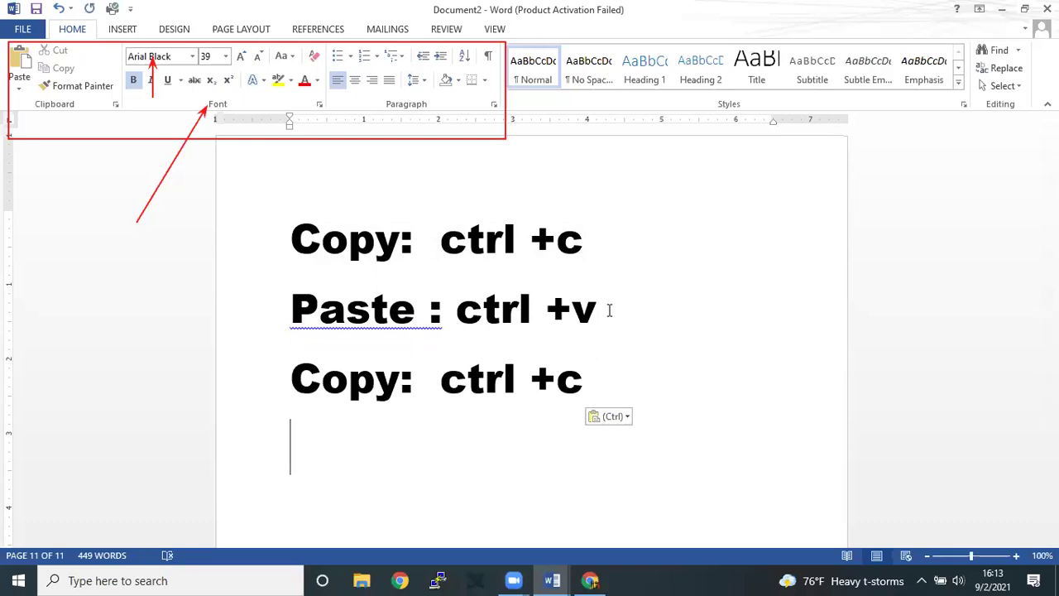
Step: Move the 'Paste : ctrl +v' line below the second Copy line
triple_click(609, 310)
key(ctrl+c)
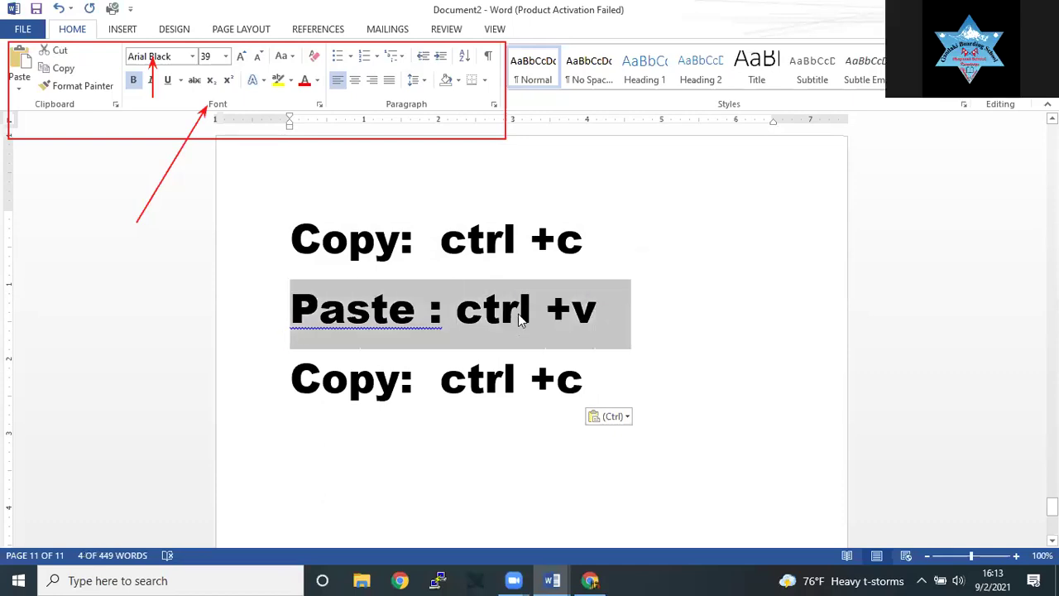
key(Delete)
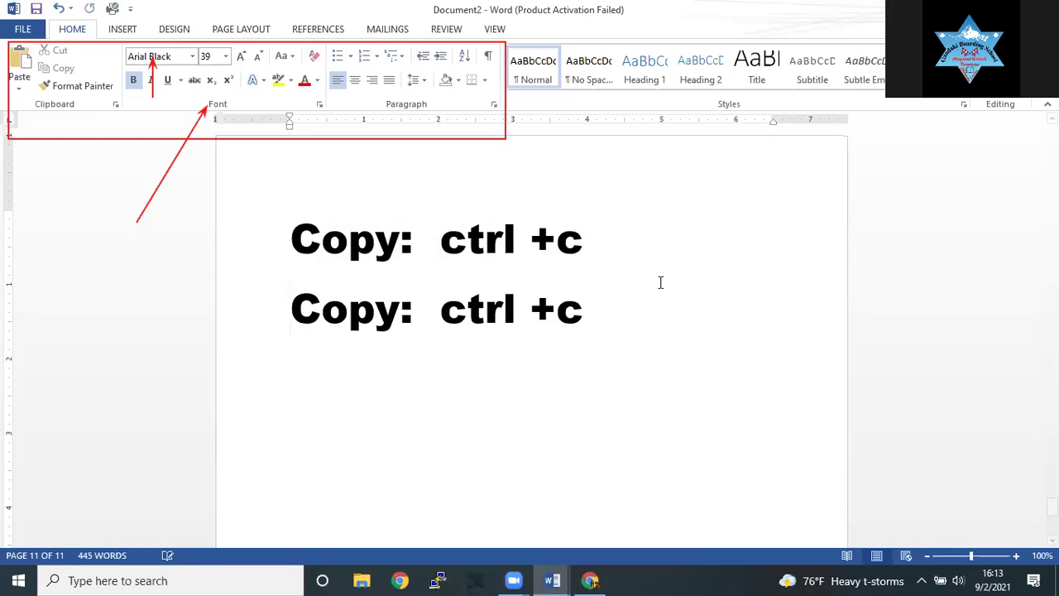
click(616, 317)
key(Return)
key(ctrl+v)
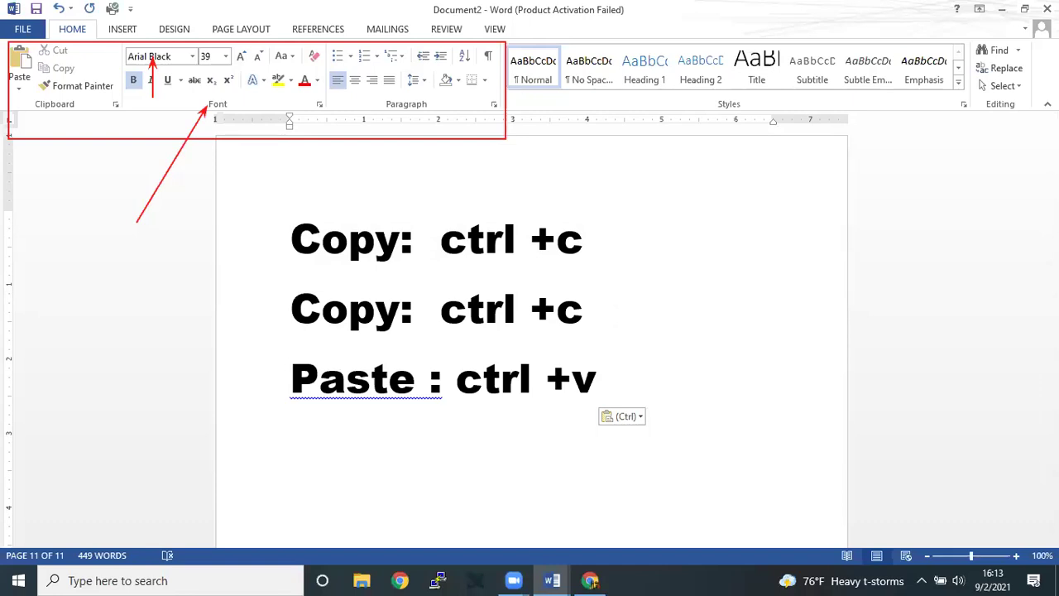
Step: Replace the pasted line with 'Ctrl +z undo ( reverse)', correcting the 'revrse' misspelling
key(ctrl+z)
text(Ctrl +z)
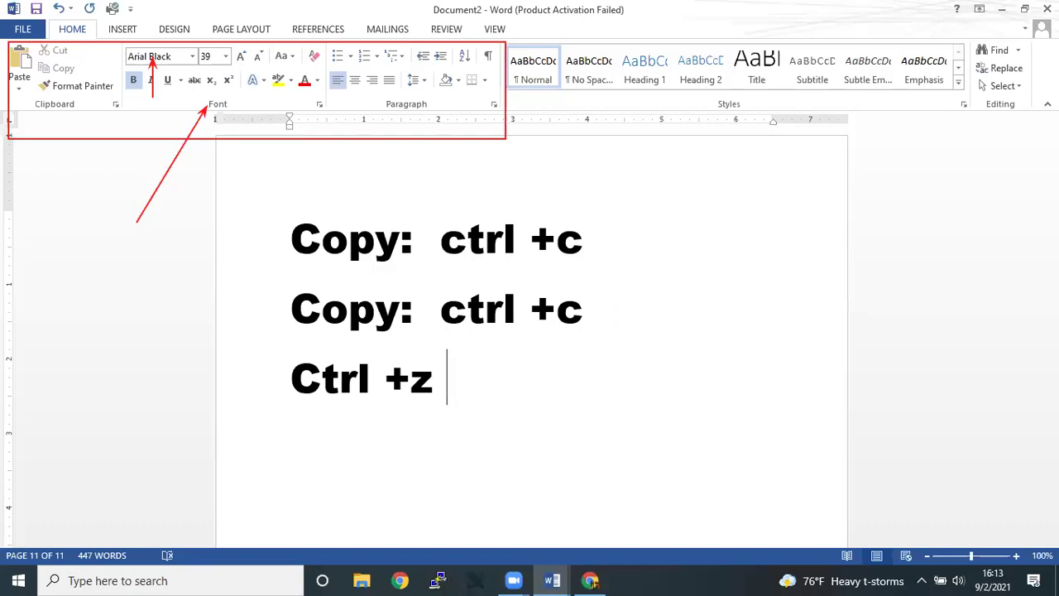
text(undo)
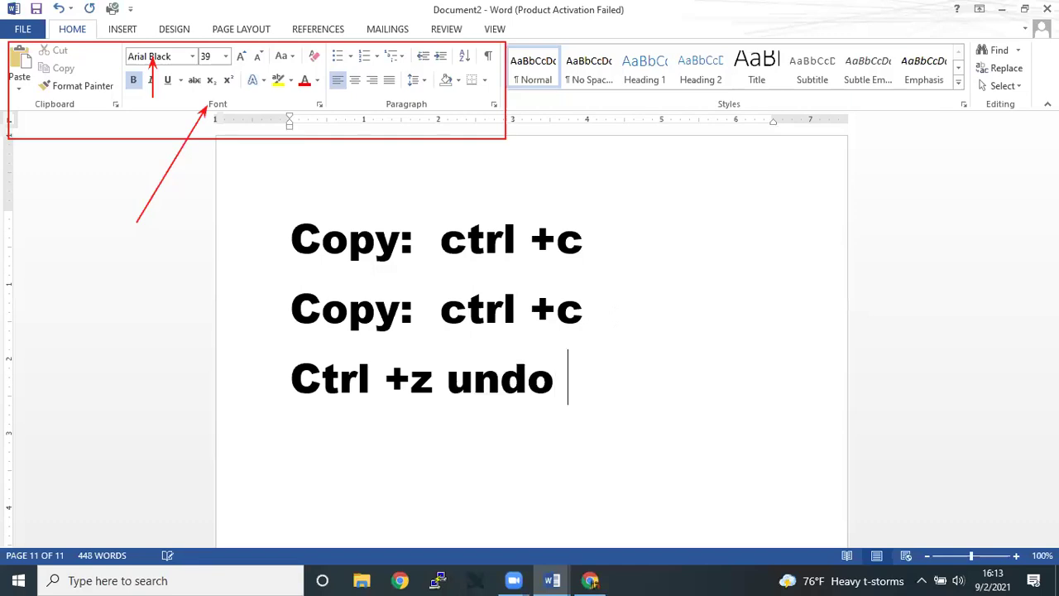
text( ( revrse)
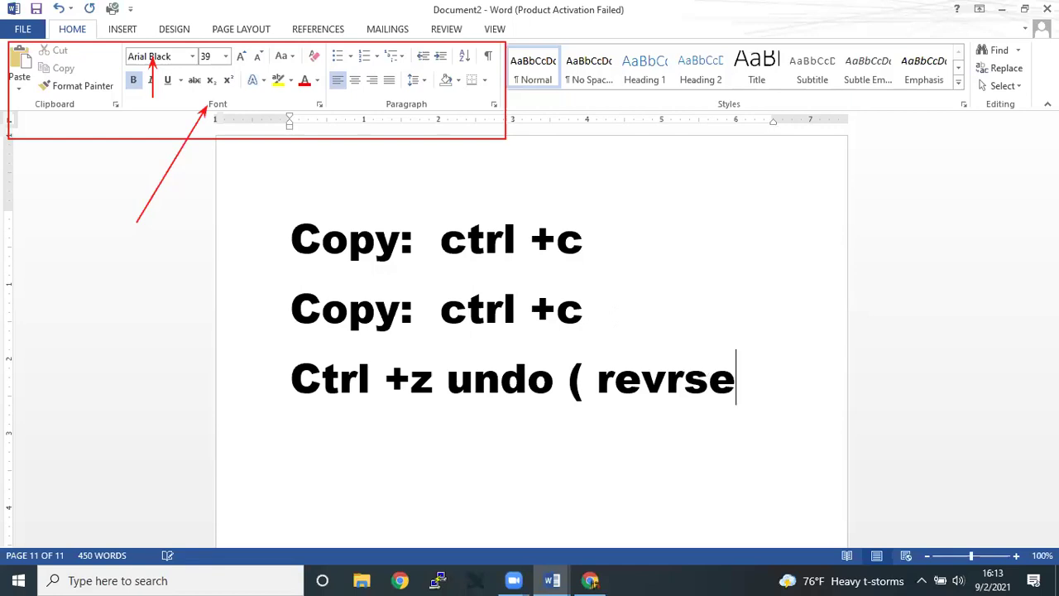
text())
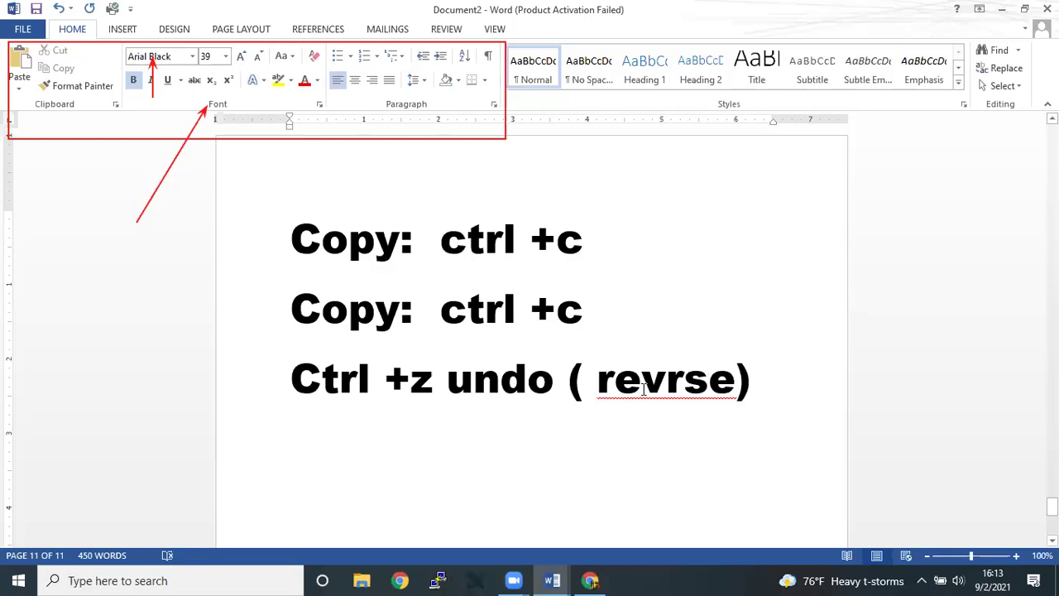
right_click(733, 397)
click(773, 241)
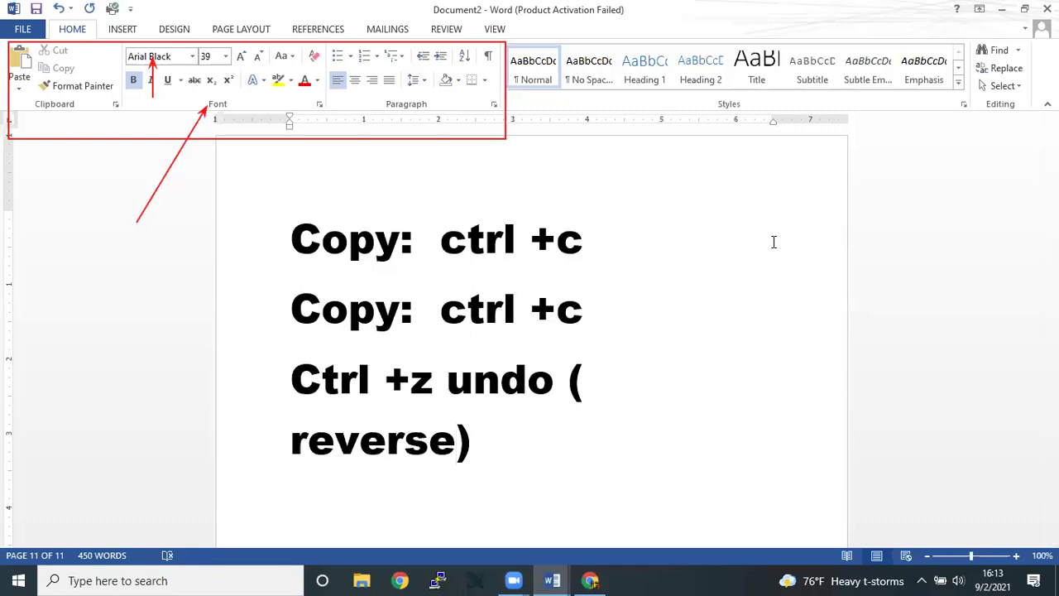
key(End)
key(Return)
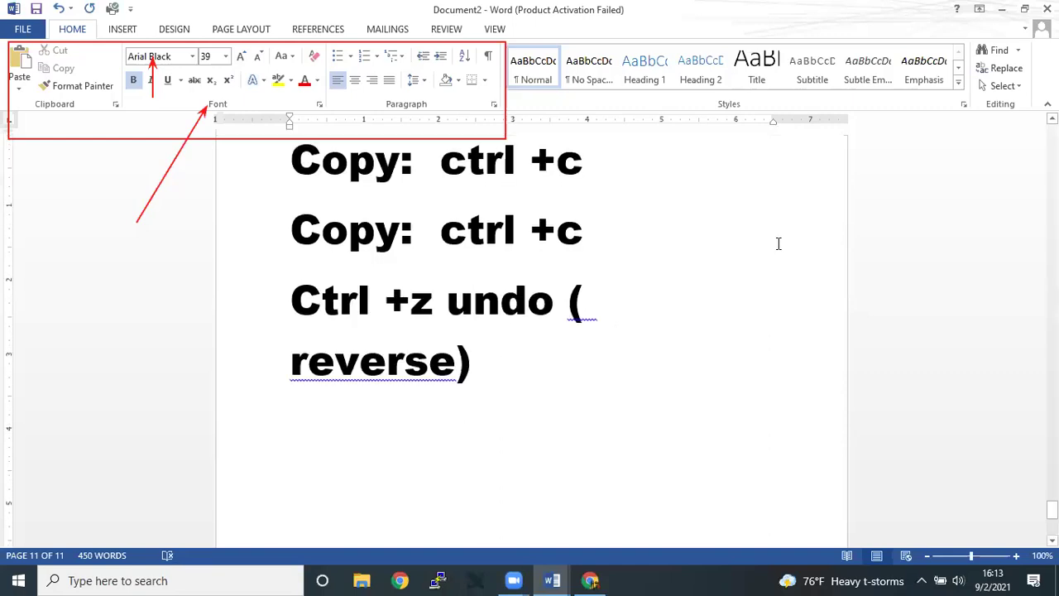
scroll(754, 319, up, 3)
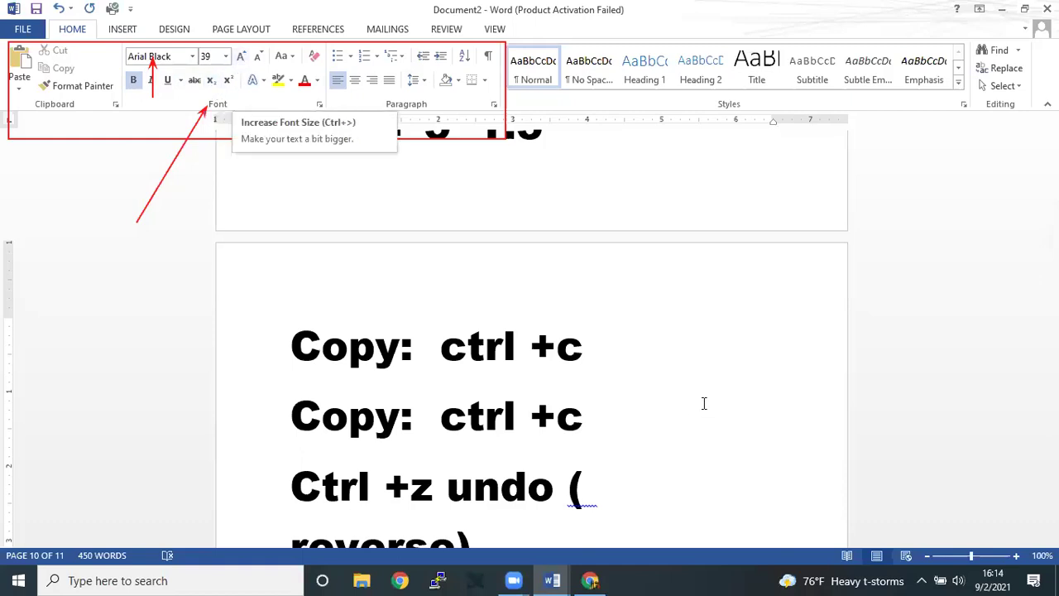
click(299, 347)
drag(299, 346, 593, 367)
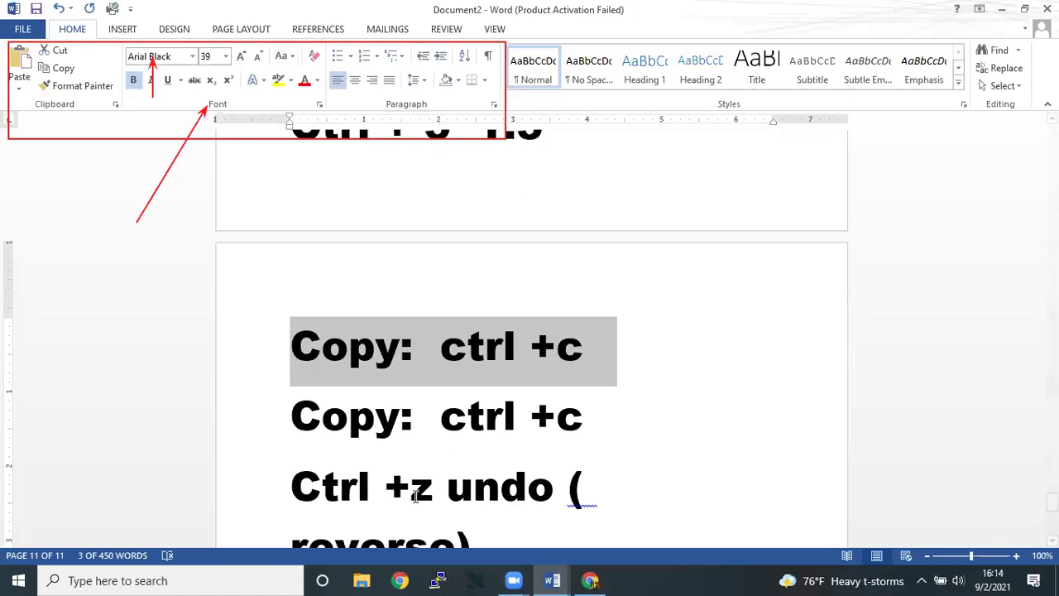
click(293, 345)
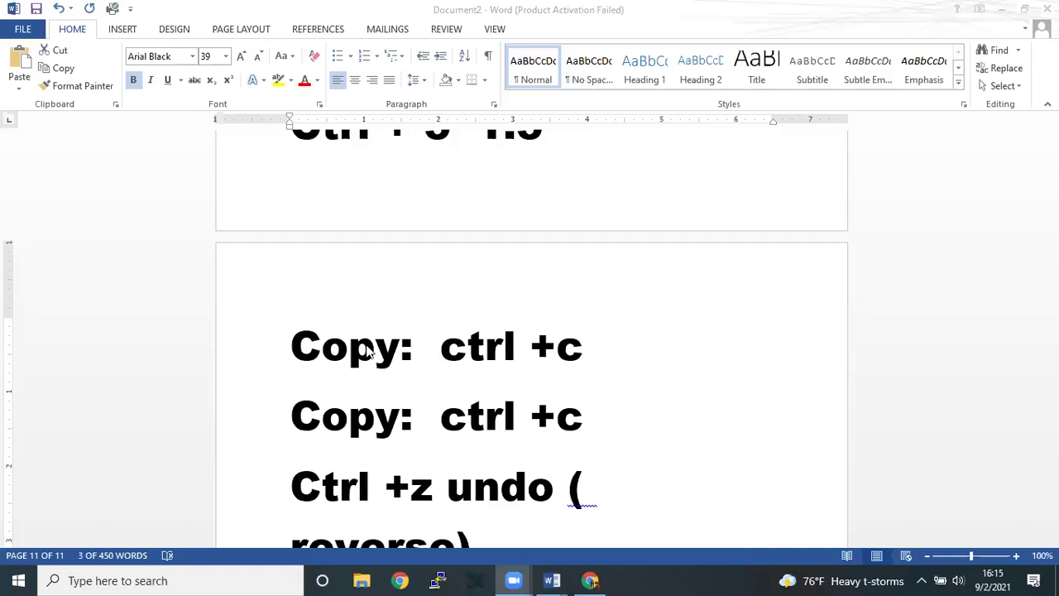
Step: Select the first Copy line and change it to lowercase, then to UPPERCASE
triple_click(338, 350)
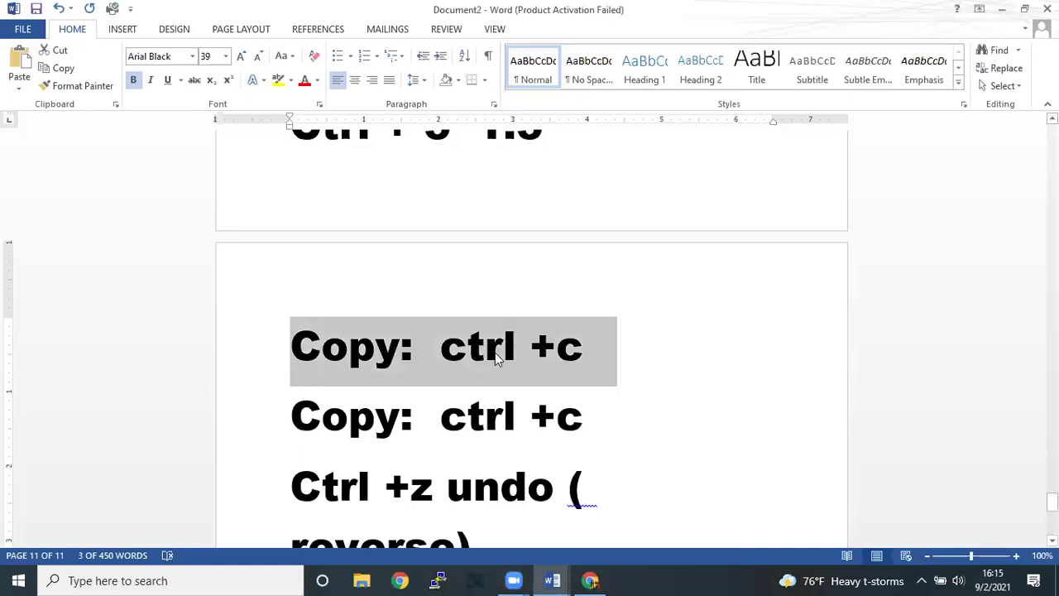
click(294, 57)
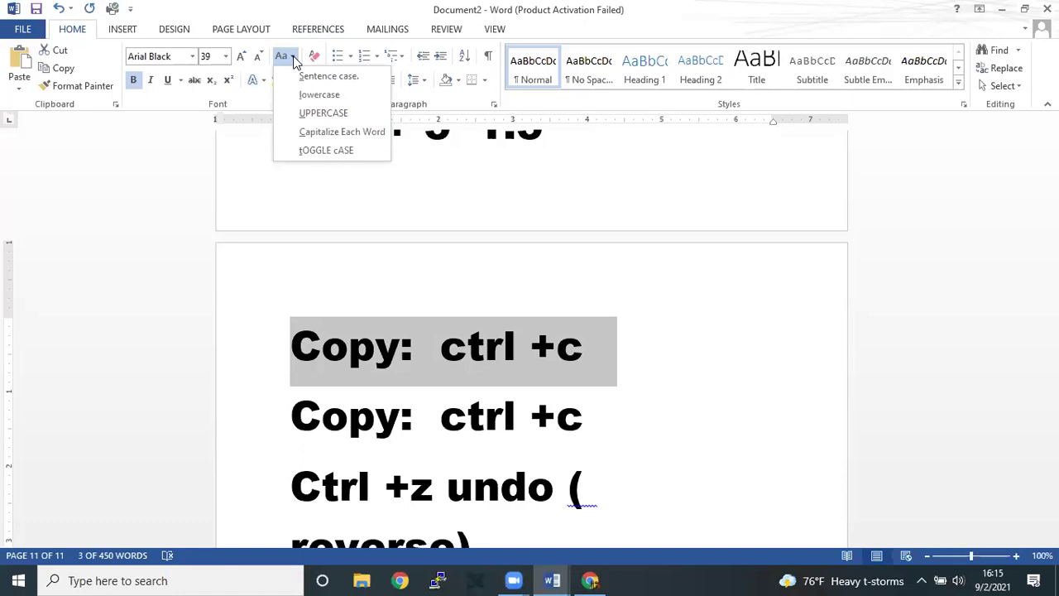
click(335, 96)
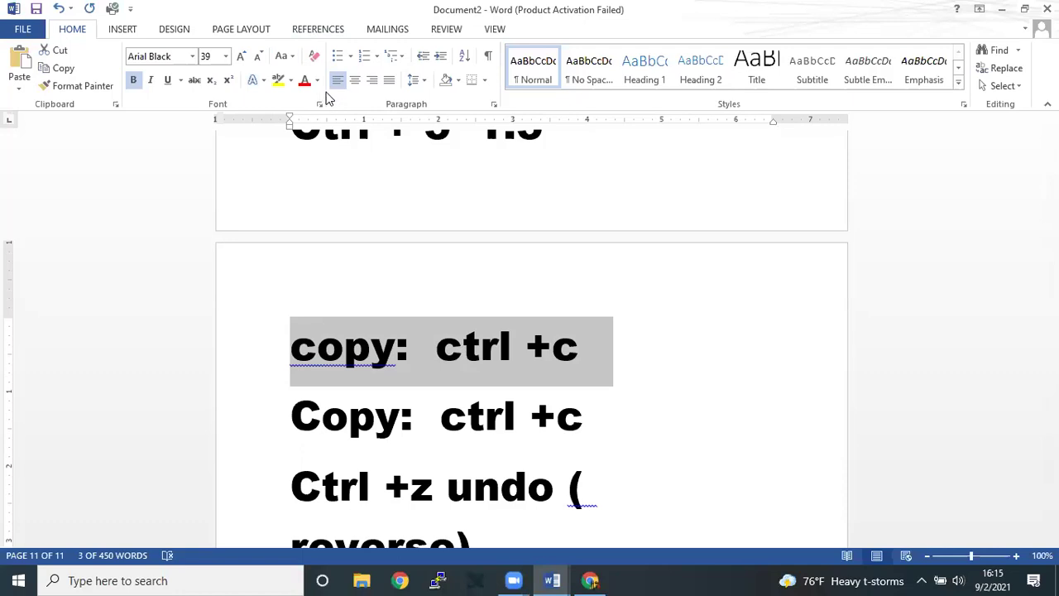
click(291, 58)
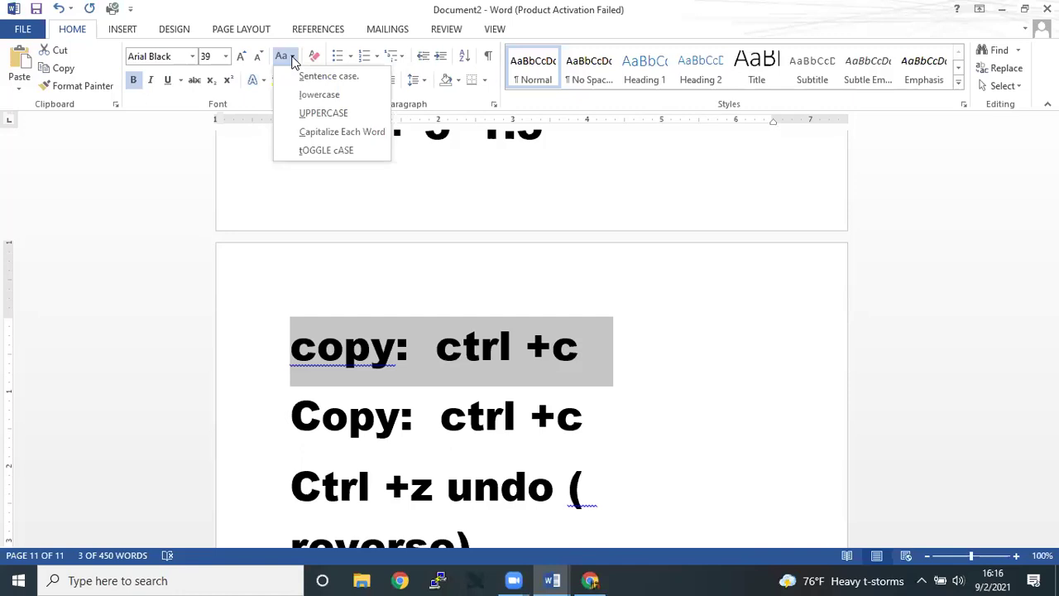
click(318, 113)
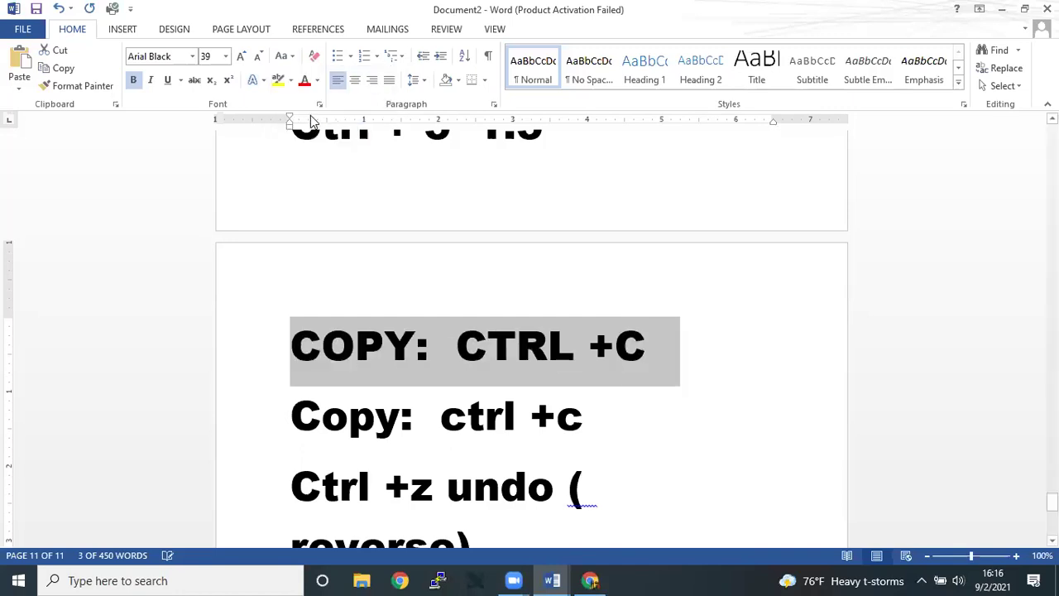
Step: Switch the line to lowercase, then Capitalize Each Word, then toggle case twice to restore 'Copy: Ctrl +C'
click(286, 57)
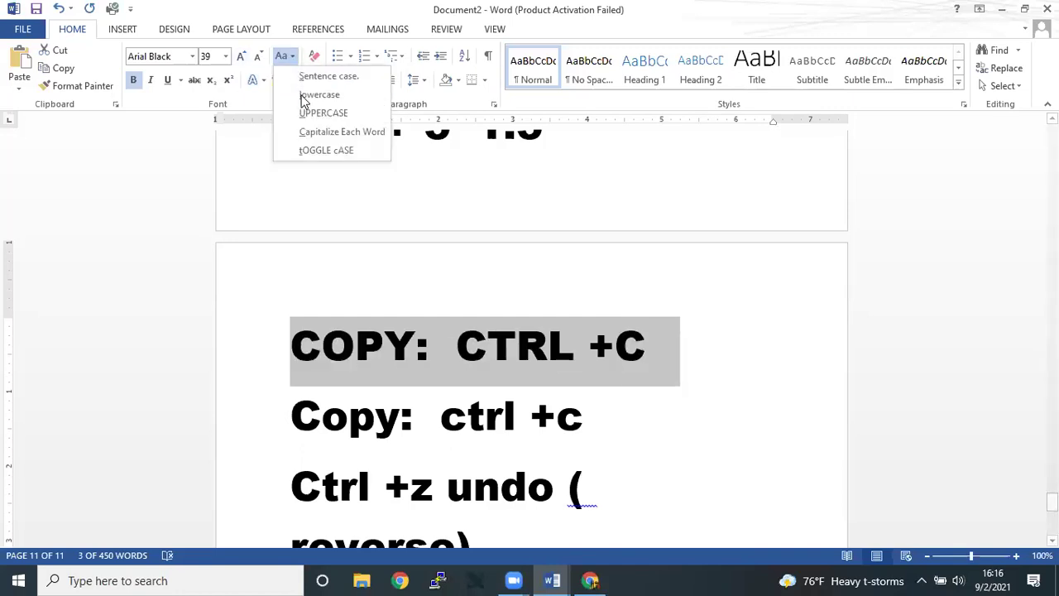
click(314, 95)
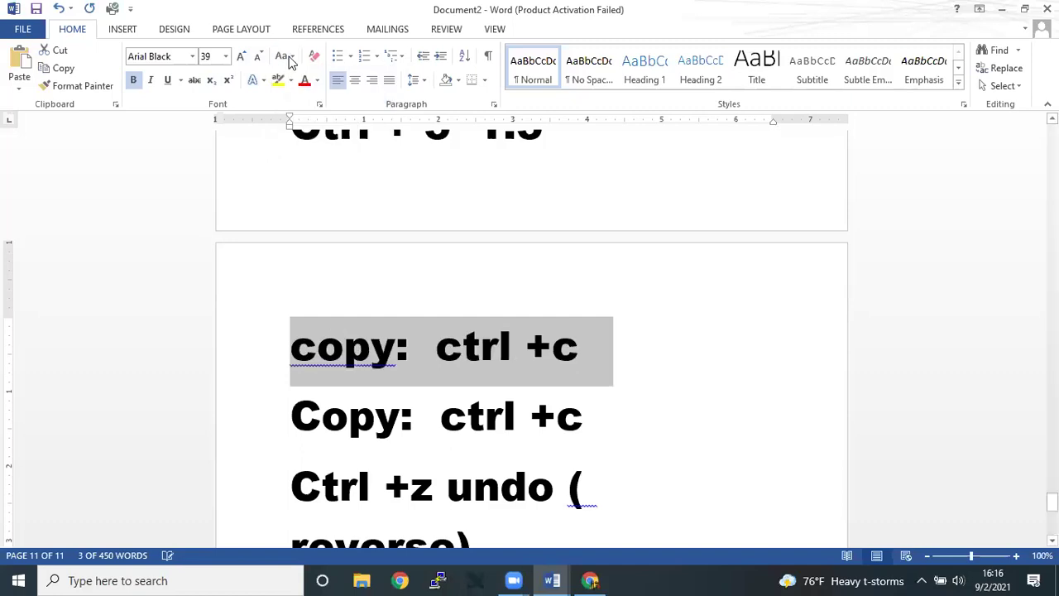
click(286, 56)
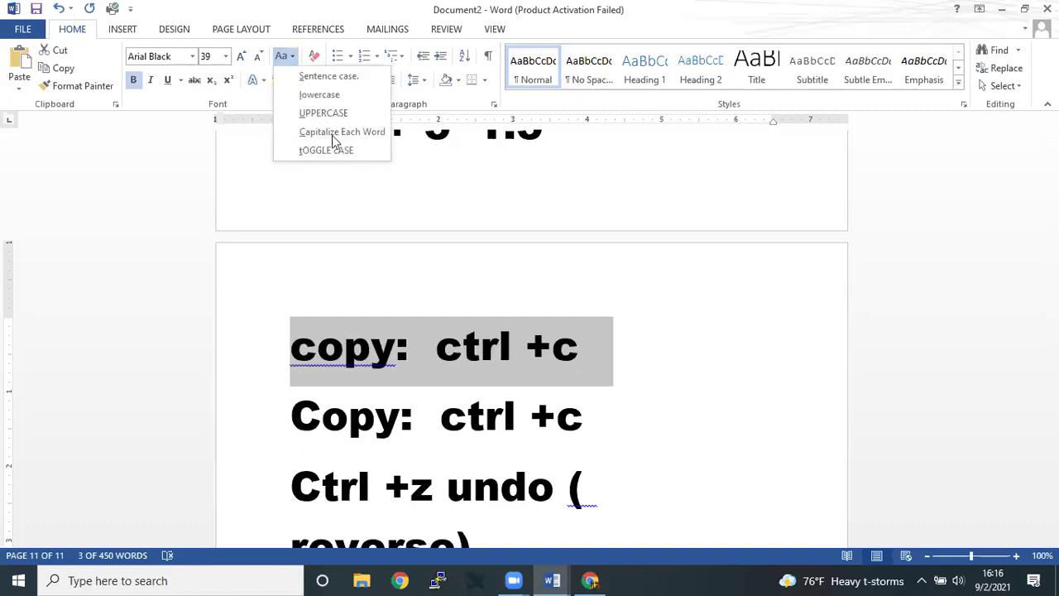
click(332, 132)
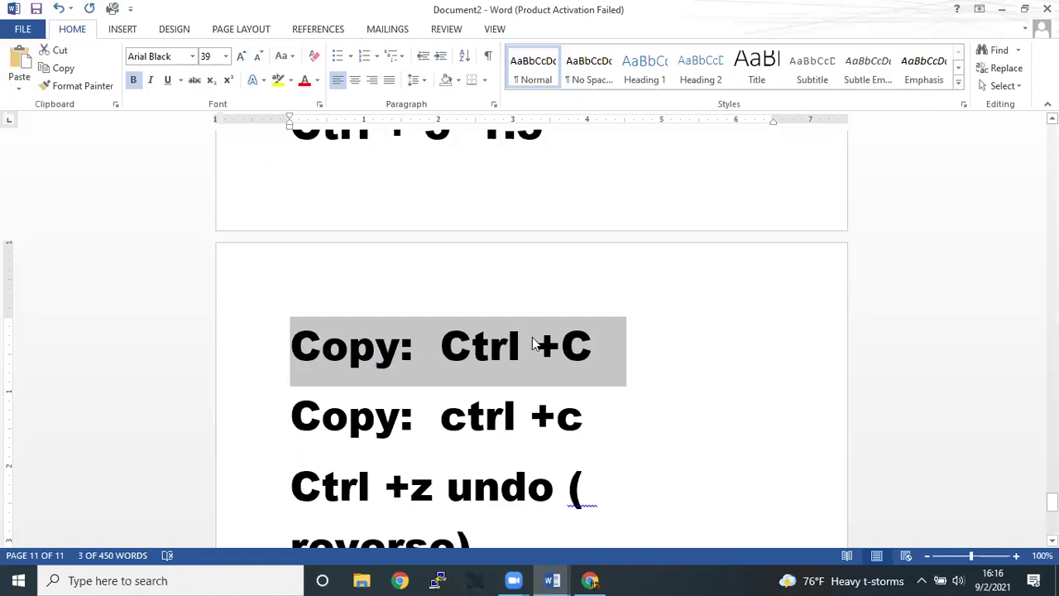
click(286, 57)
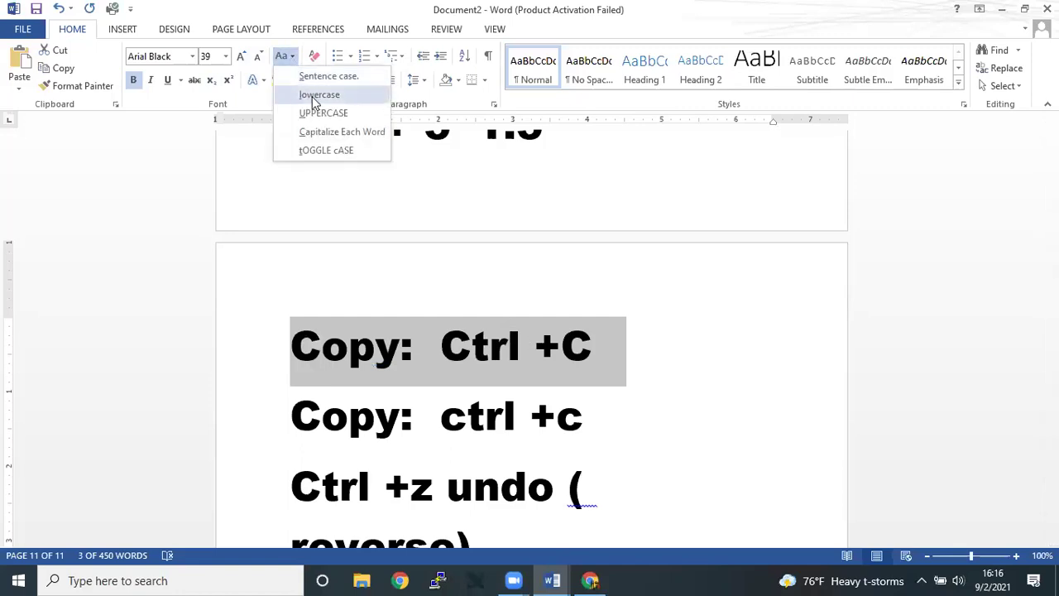
click(317, 150)
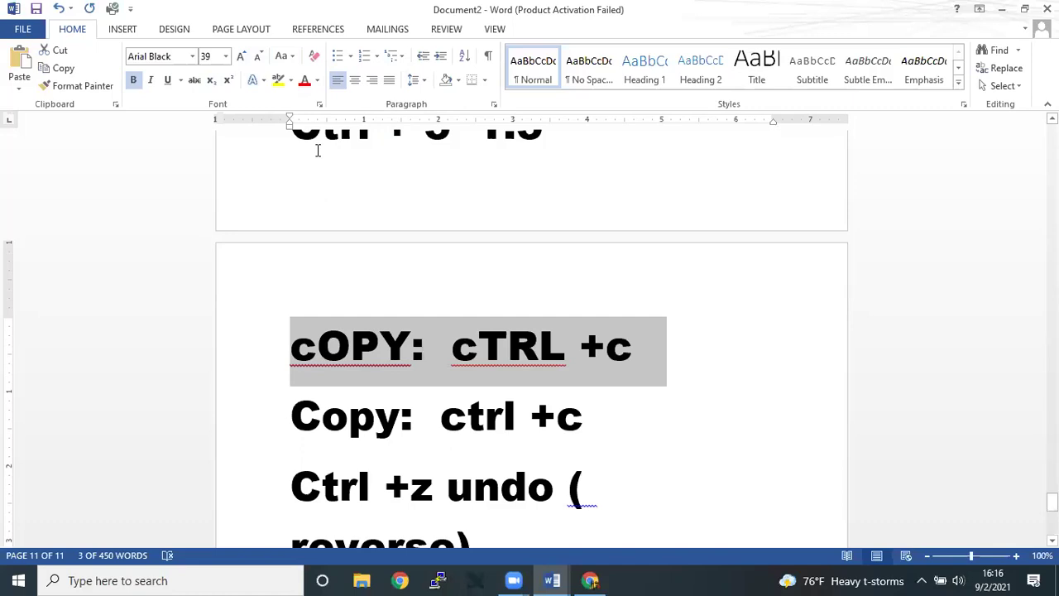
click(286, 56)
click(327, 149)
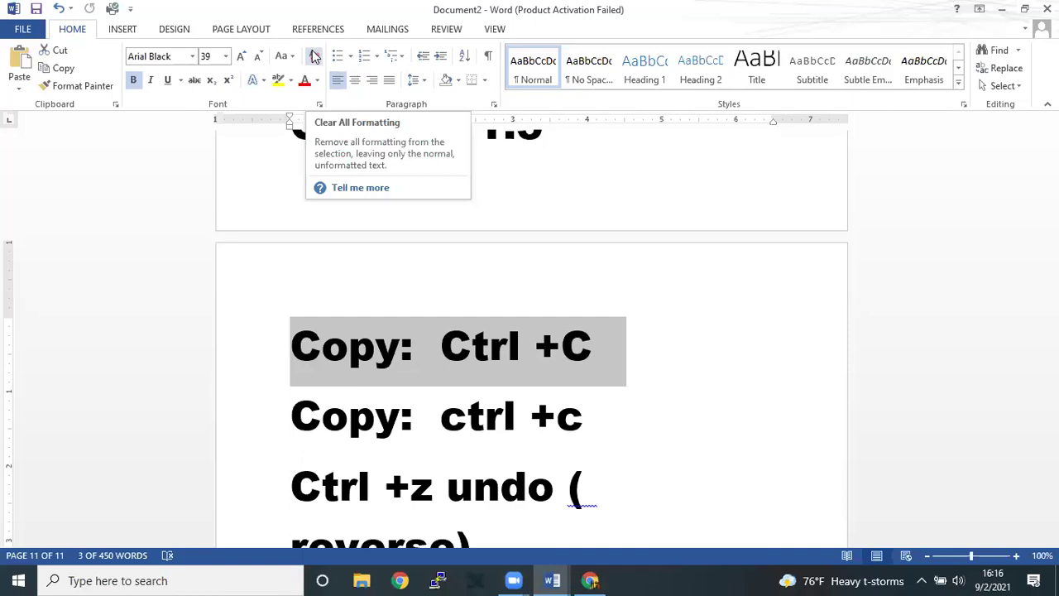
Step: Clear all formatting so the line becomes 11-pt Calibri, browsing bullet, line-spacing and shading options without applying any
click(314, 56)
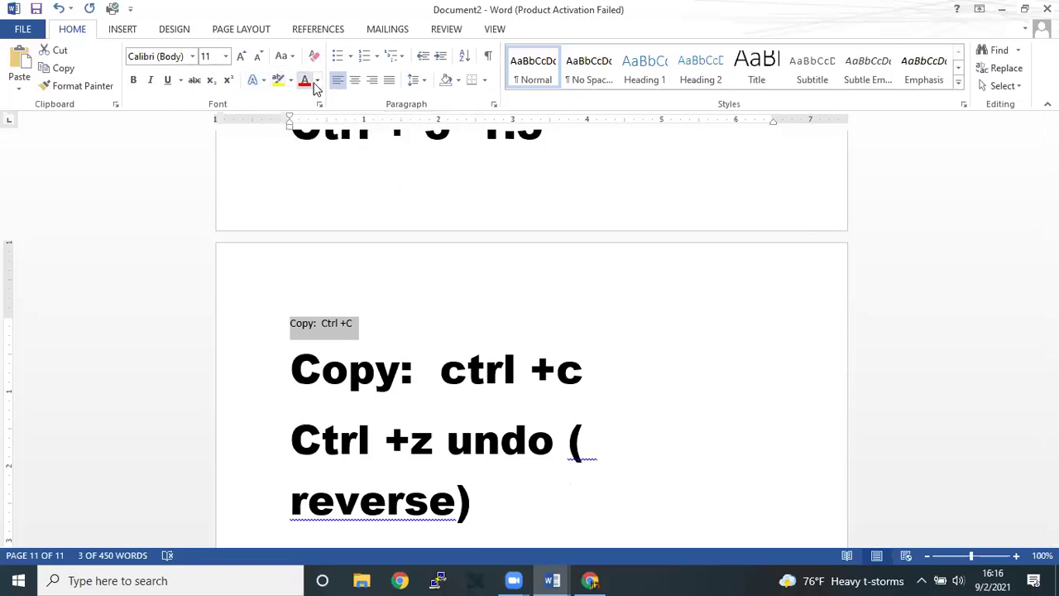
click(350, 57)
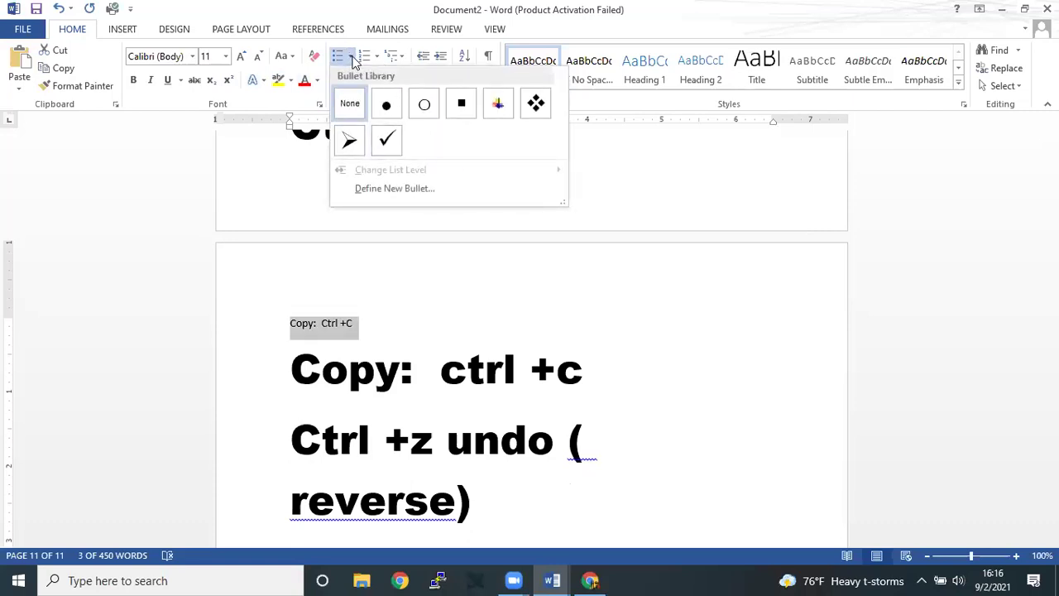
click(350, 58)
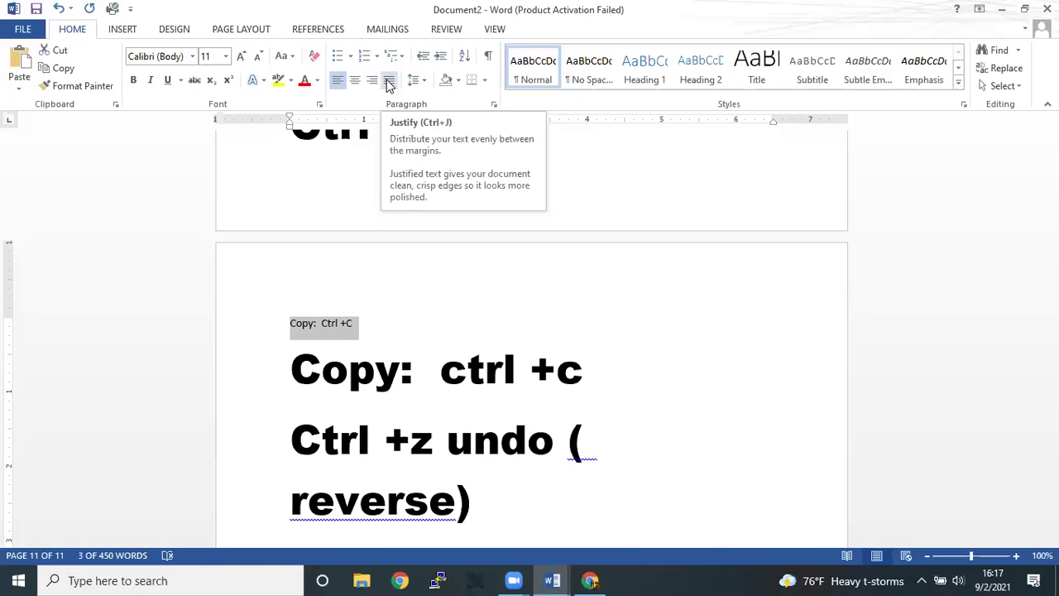
click(424, 83)
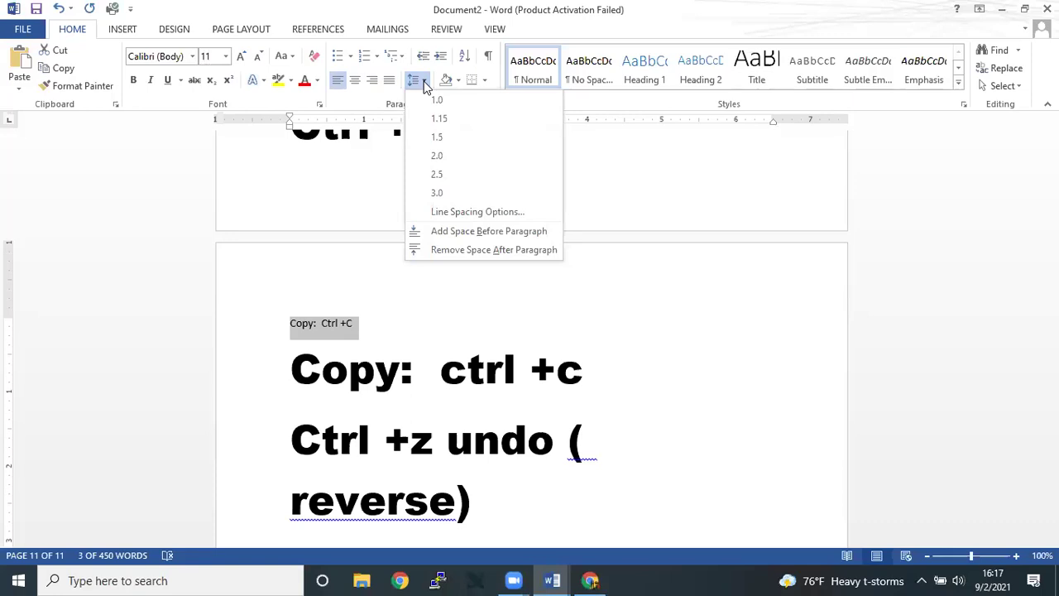
click(424, 83)
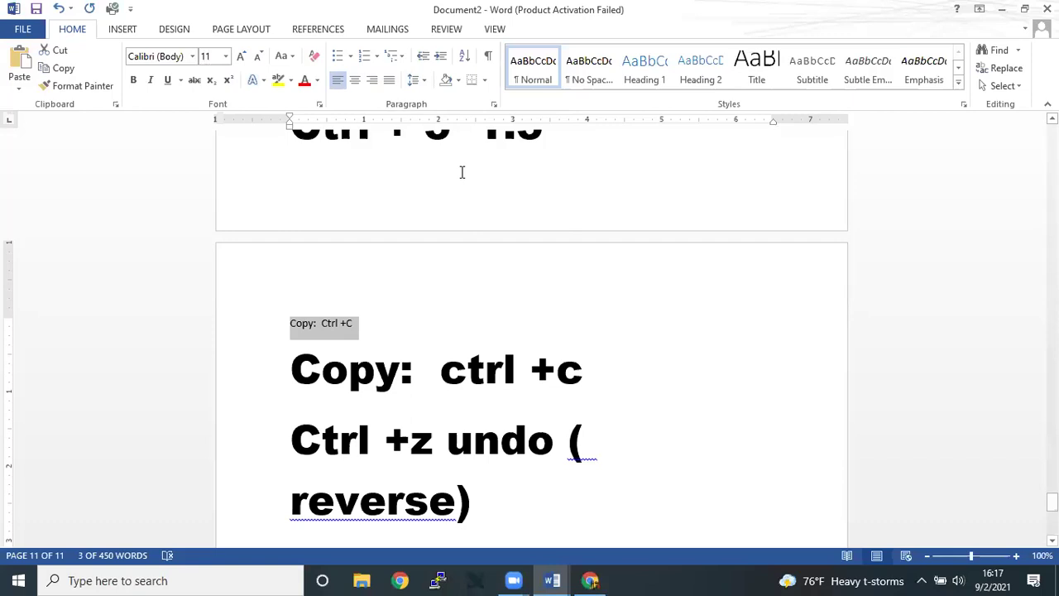
click(459, 80)
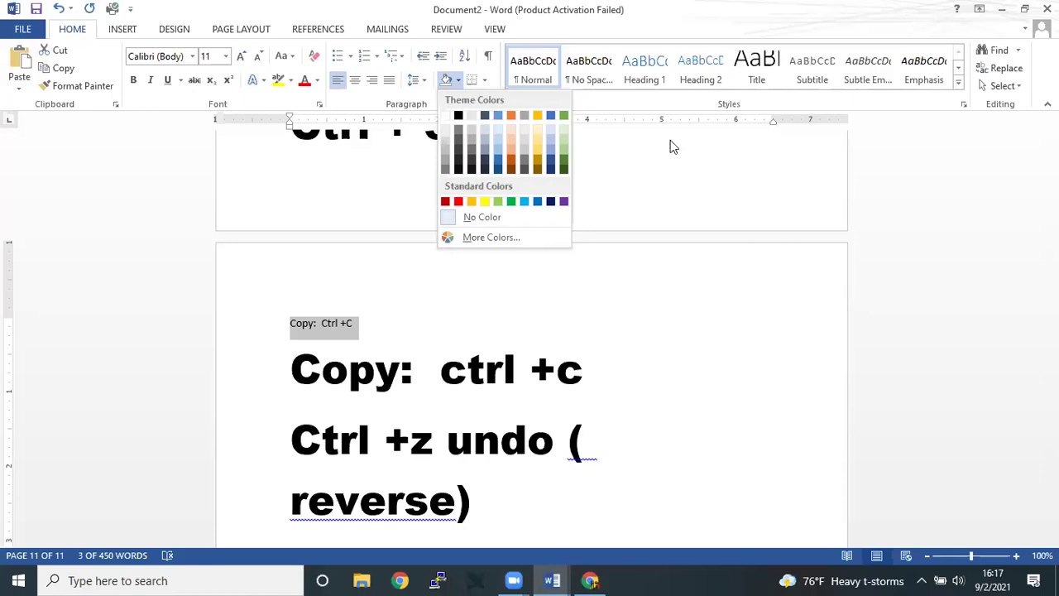
Step: Close the Shading colour list by clicking the page, applying no colour
click(671, 174)
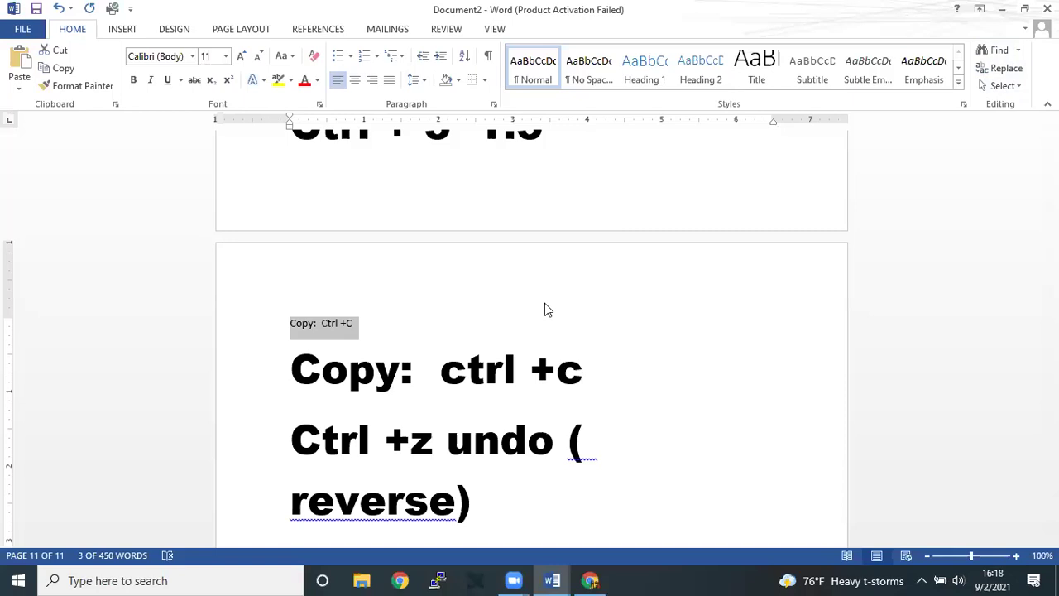
Step: Search the document for 'copy' in the Navigation pane, listing its two matches
key(ctrl+f)
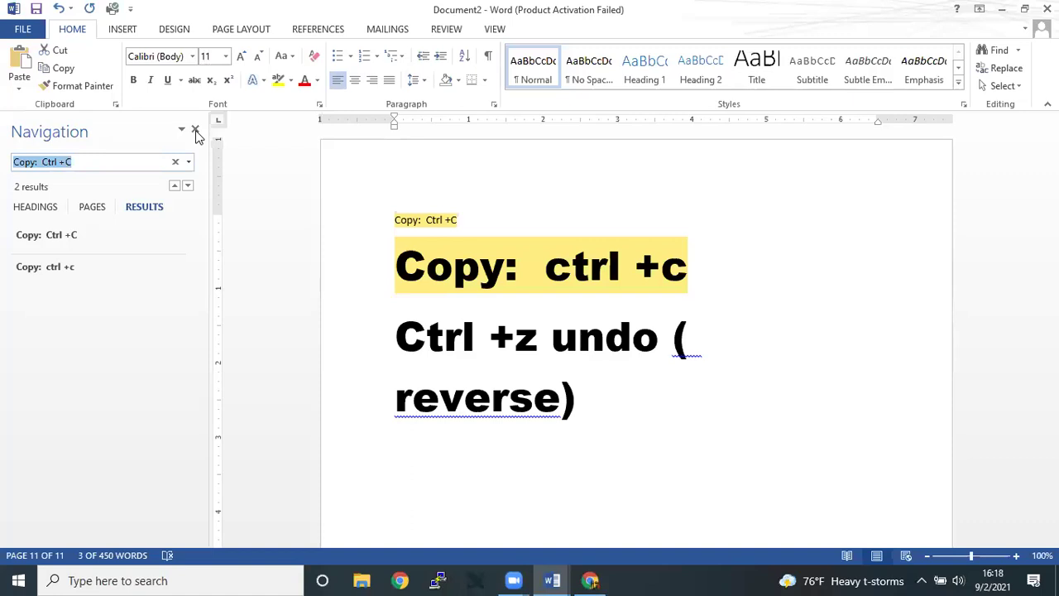
click(196, 132)
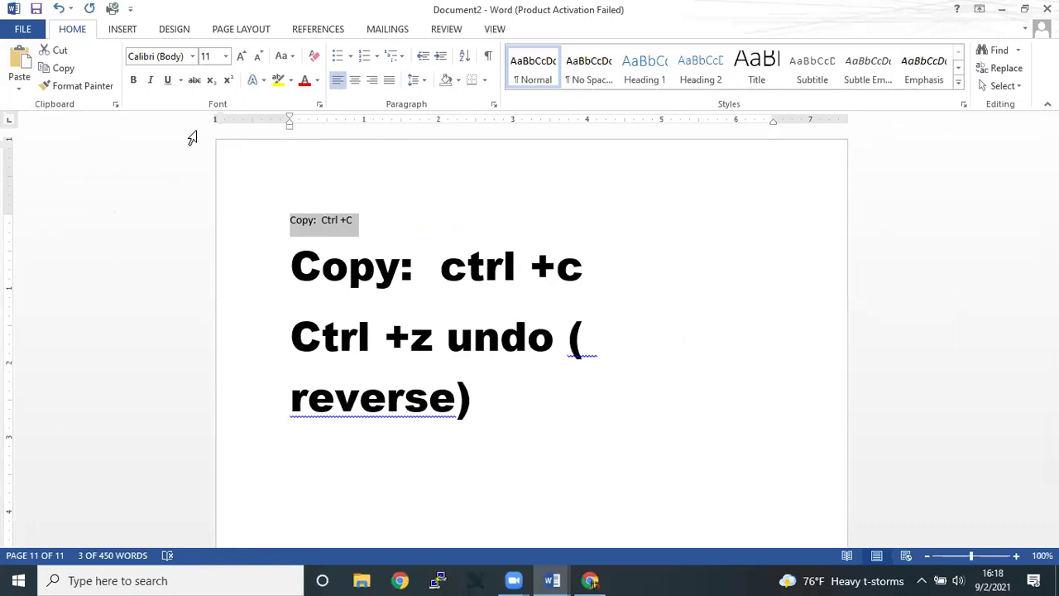
key(ctrl+f)
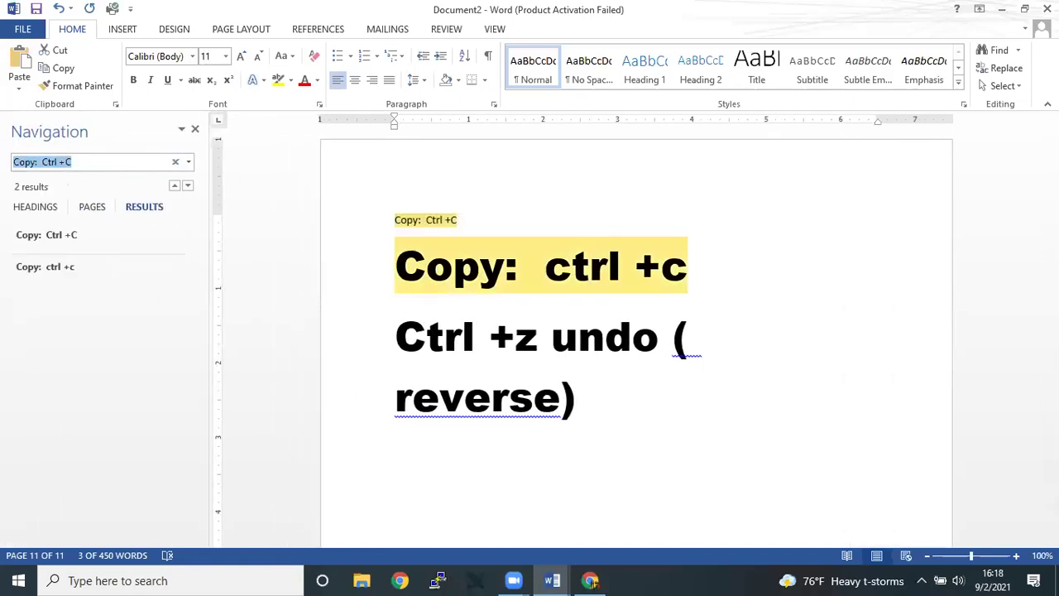
text(copy)
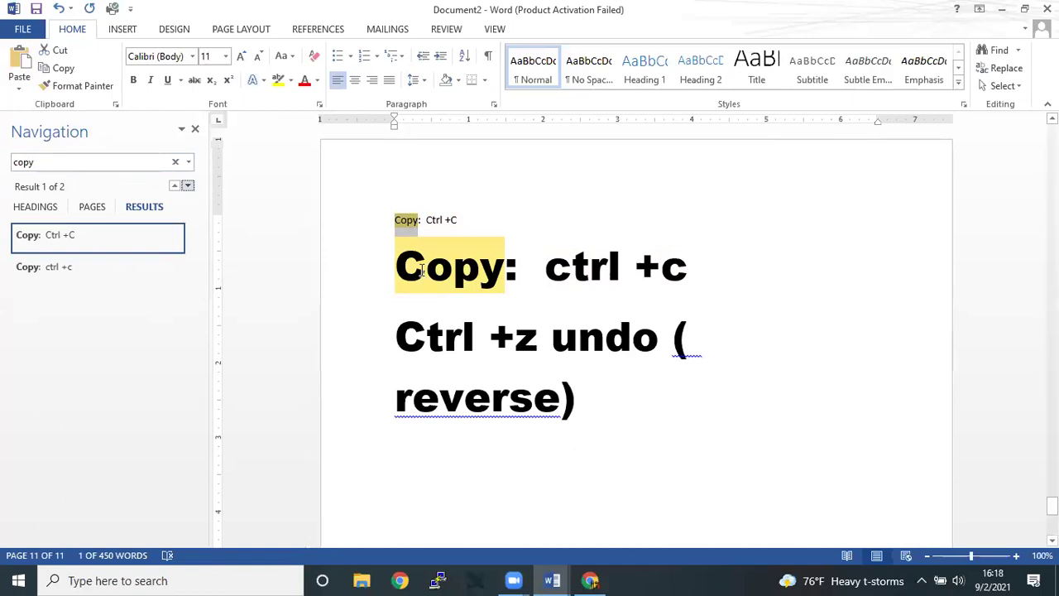
scroll(447, 249, up, 1)
scroll(447, 243, down, 5)
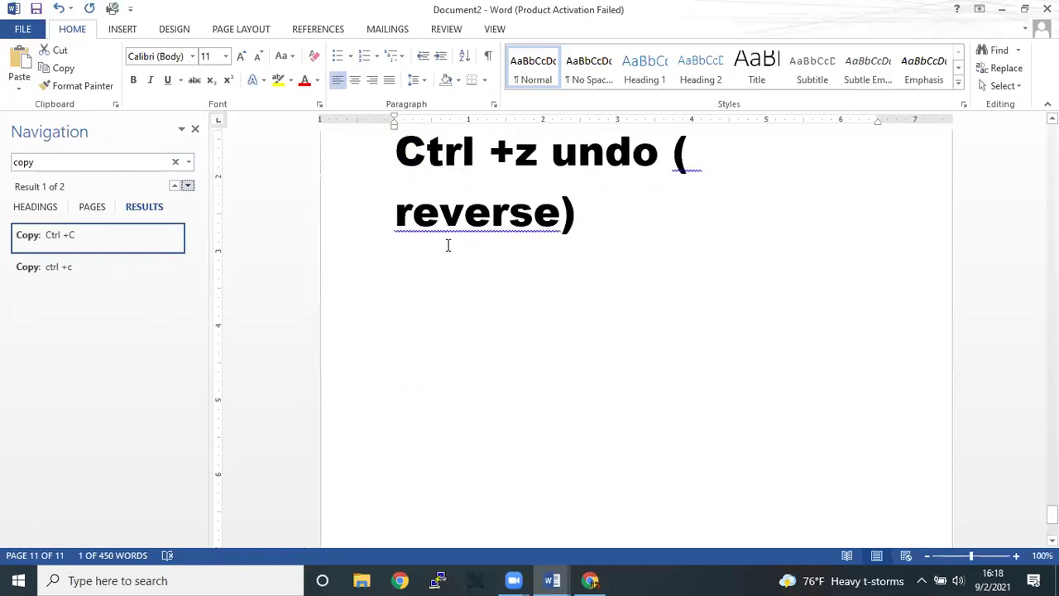
scroll(446, 245, up, 7)
scroll(446, 245, up, 4)
scroll(446, 245, up, 4)
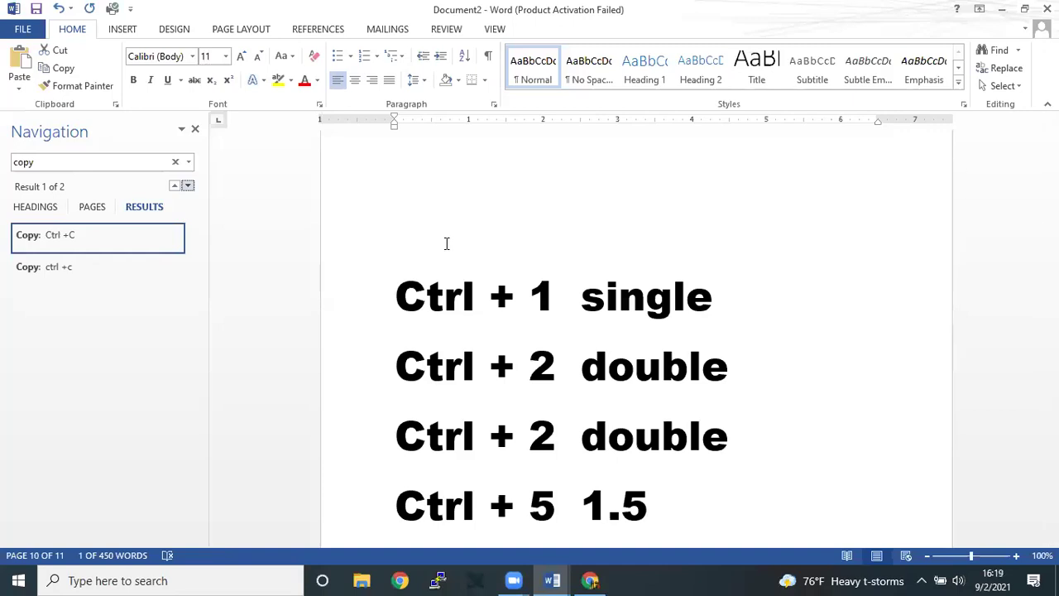
Step: Set up replacing 'Copy' with 'book' in Find and Replace, then close it without replacing
click(196, 130)
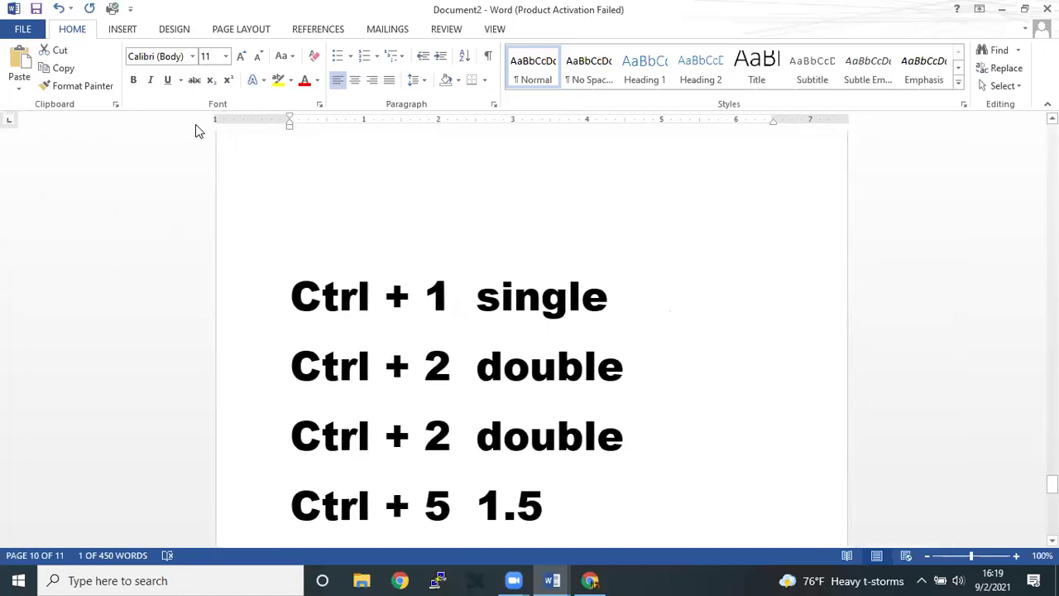
key(ctrl+h)
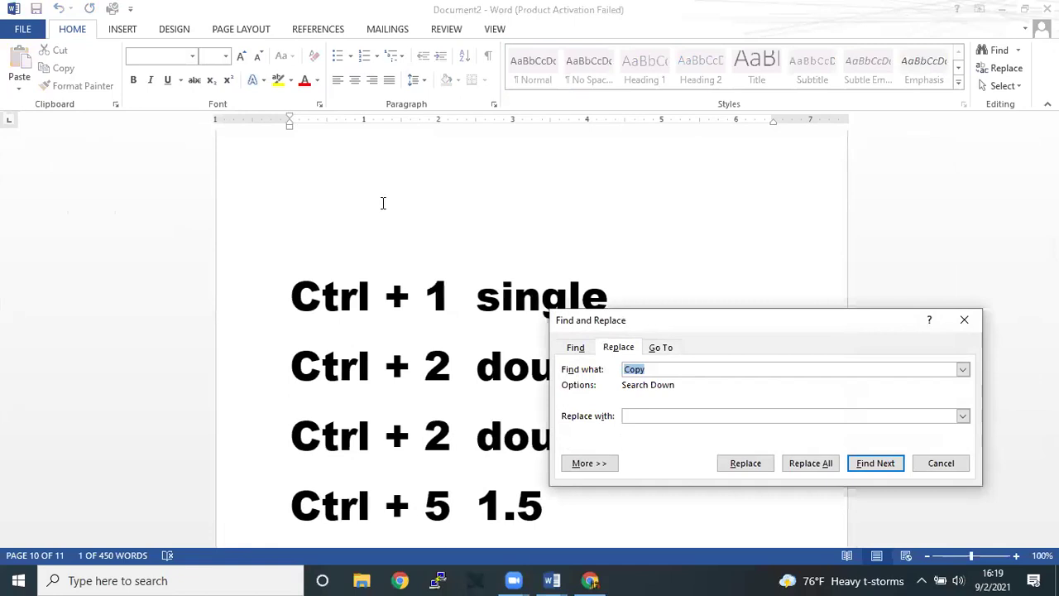
drag(709, 321, 560, 189)
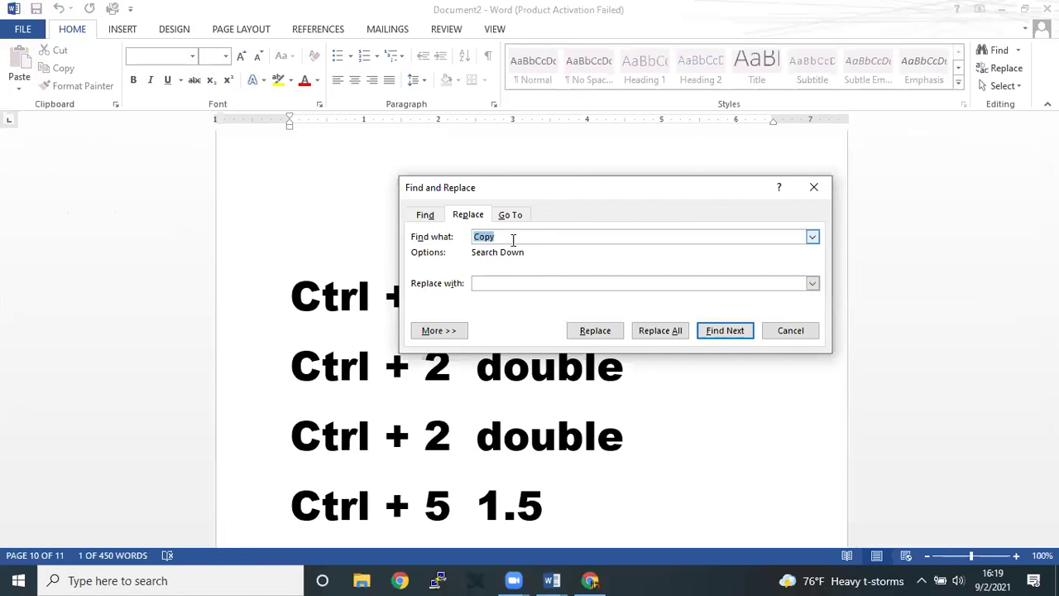
click(530, 281)
text(b)
text(ook)
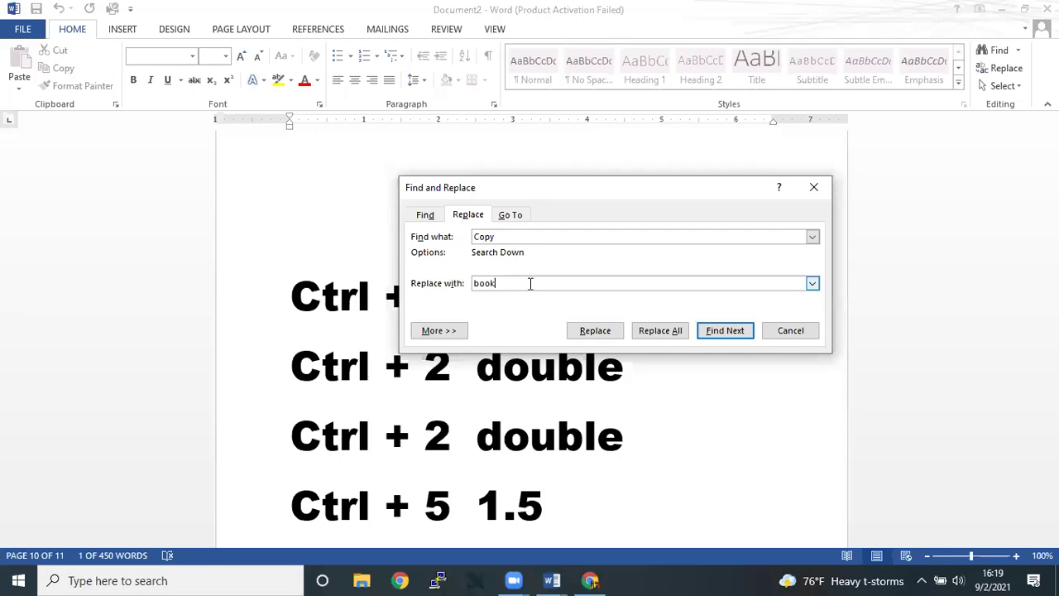
drag(594, 187, 565, 128)
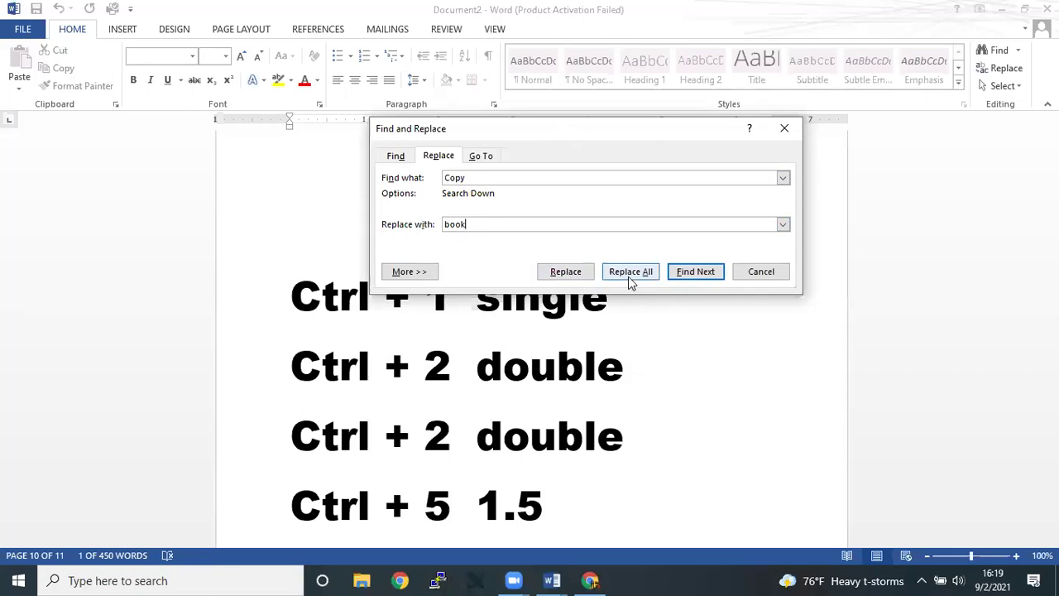
mouse_move(528, 461)
drag(468, 177, 438, 177)
drag(444, 224, 466, 225)
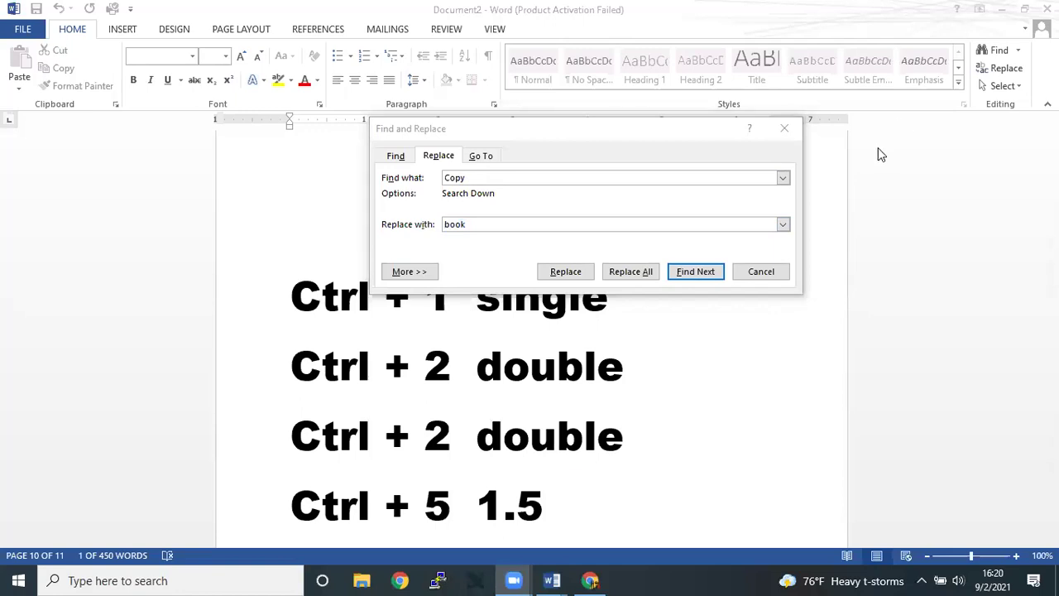
click(785, 128)
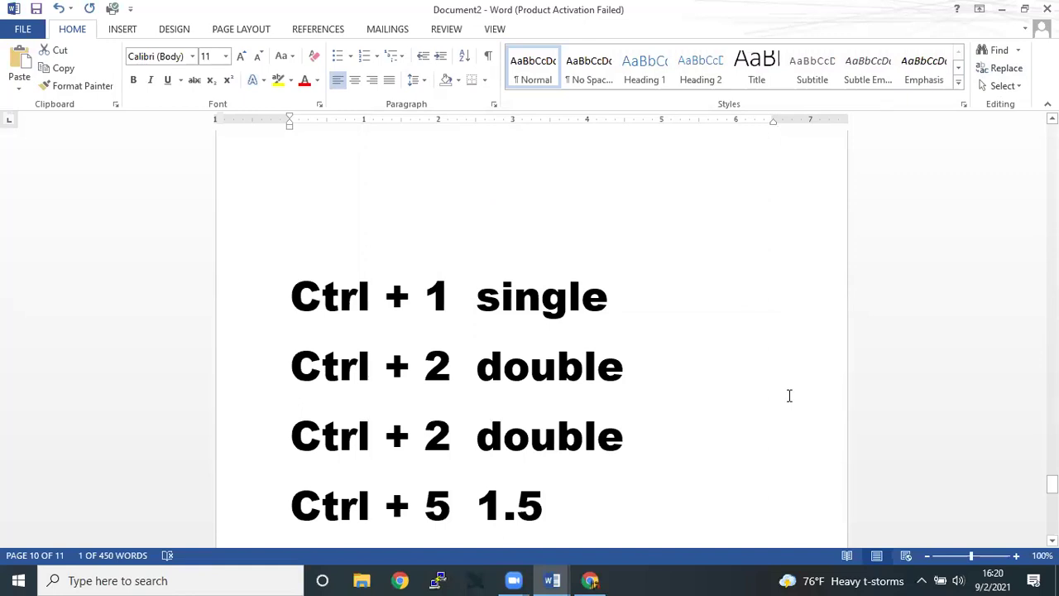
scroll(923, 373, down, 2)
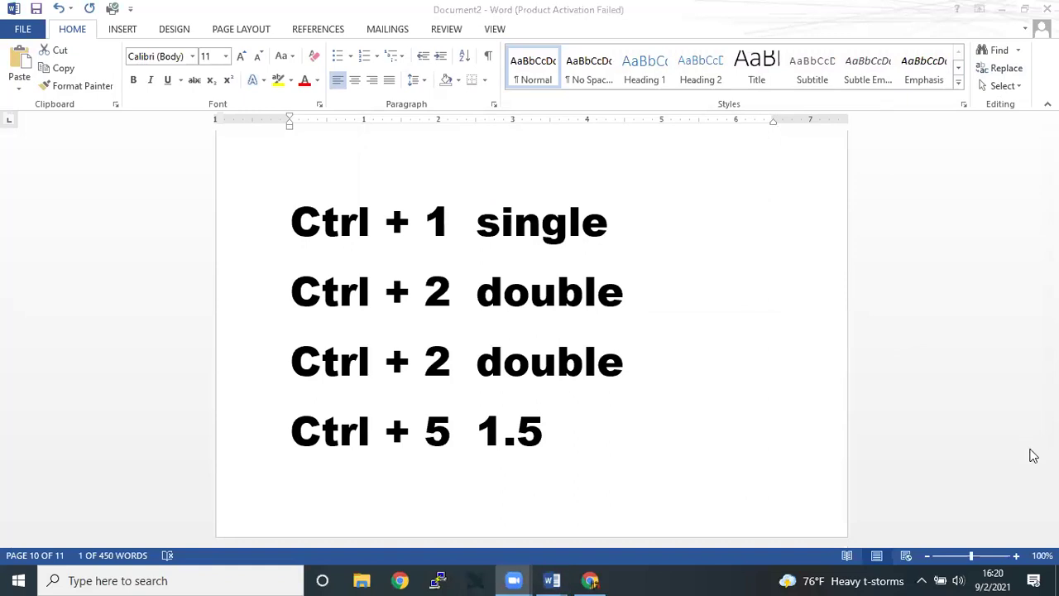
click(761, 335)
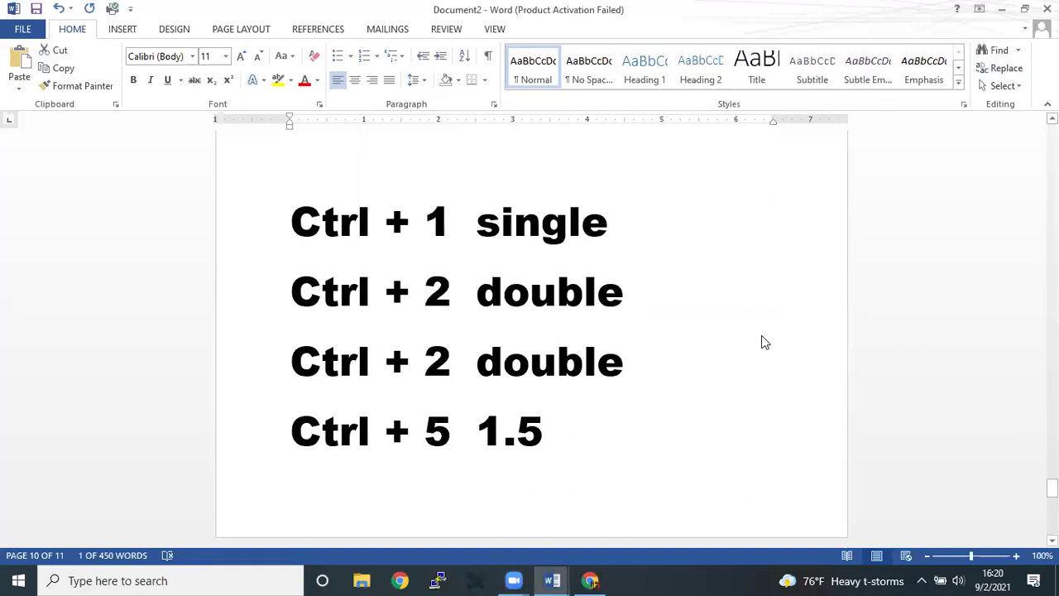
key(ctrl+g)
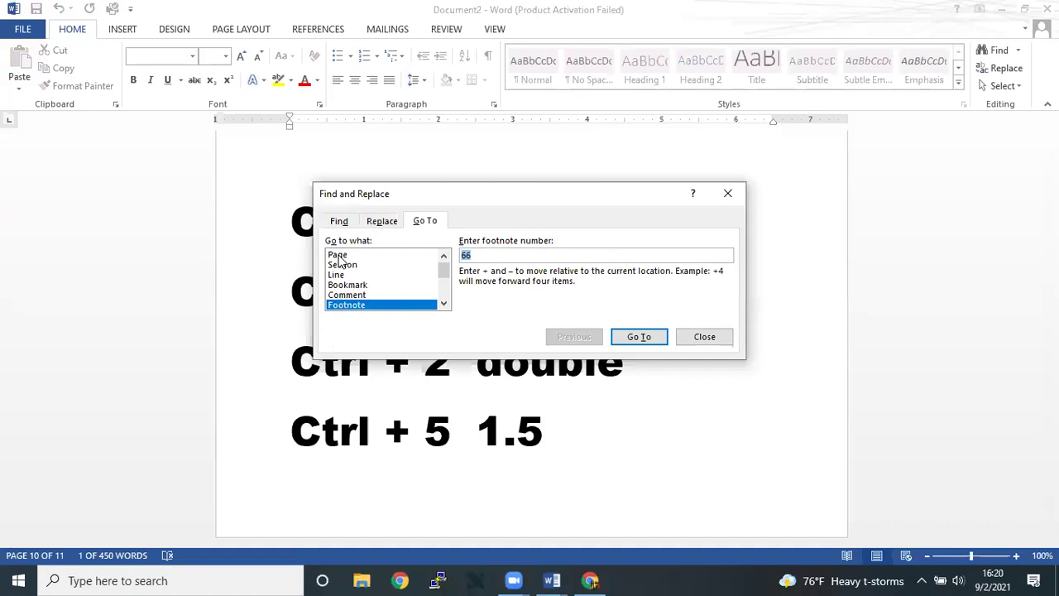
click(346, 229)
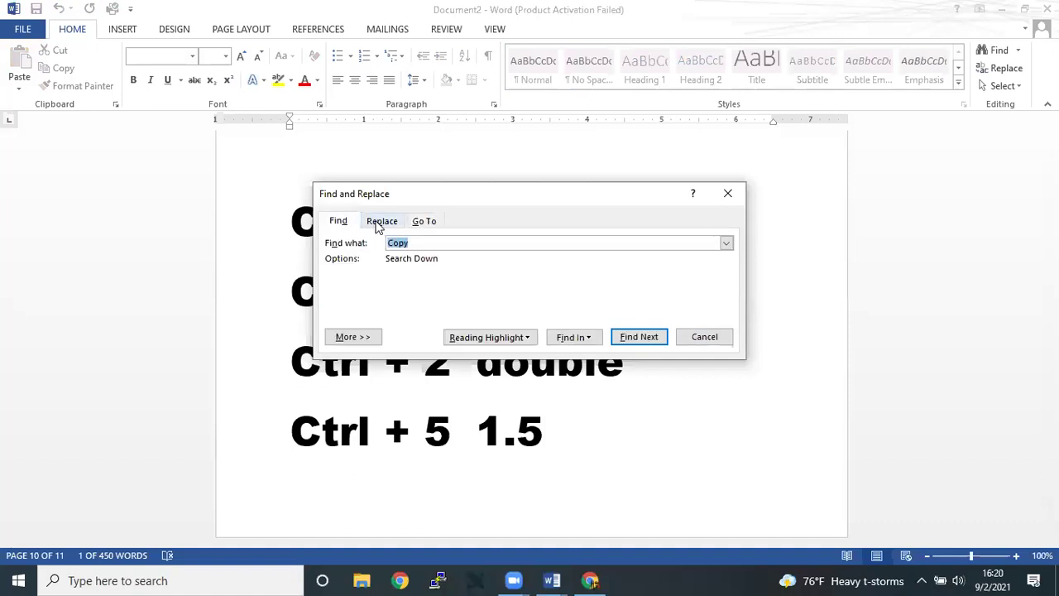
click(379, 224)
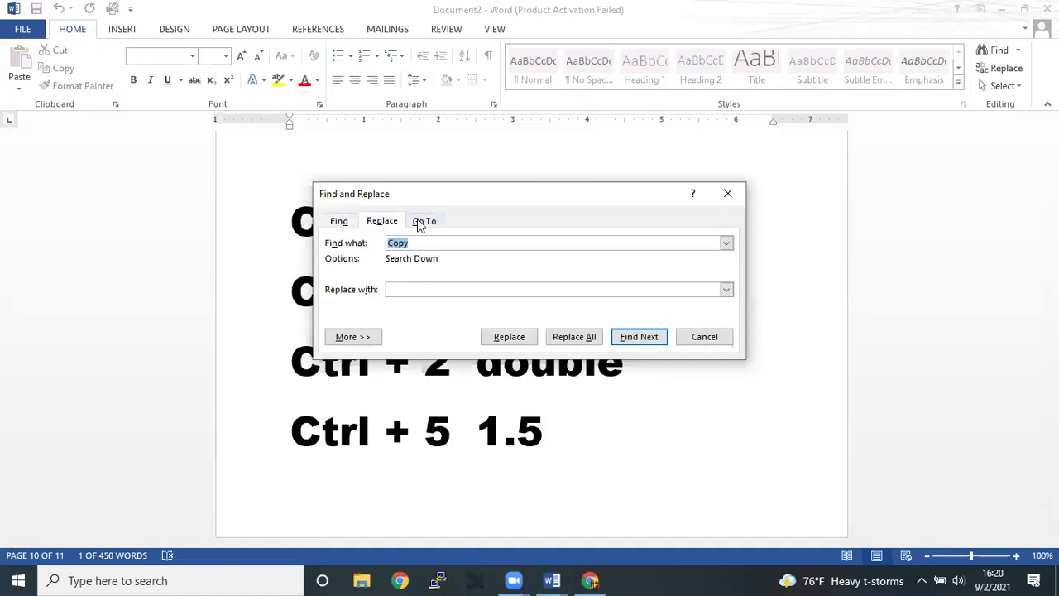
click(419, 222)
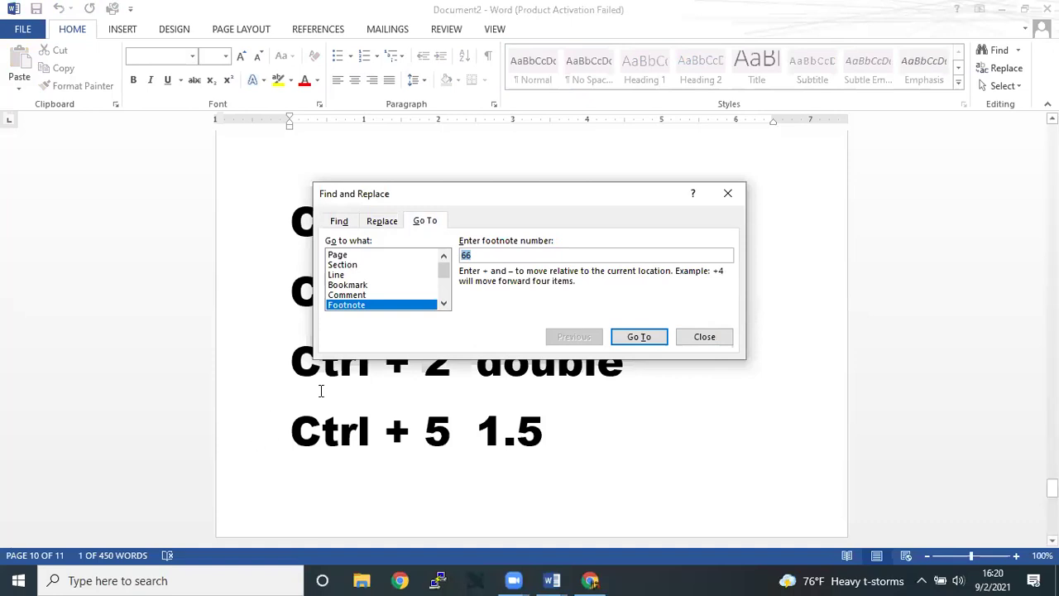
click(337, 256)
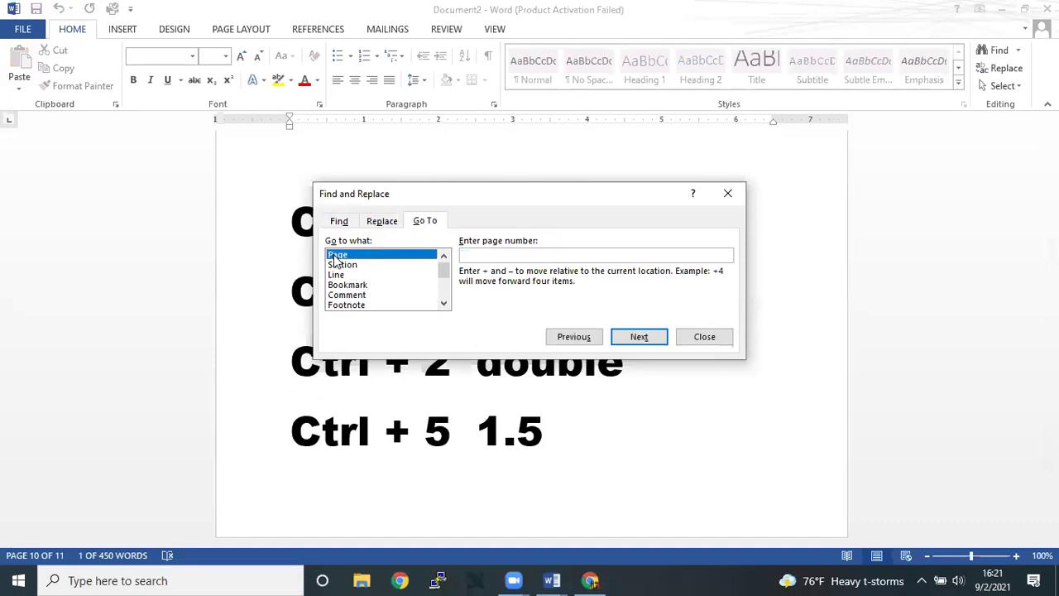
click(354, 267)
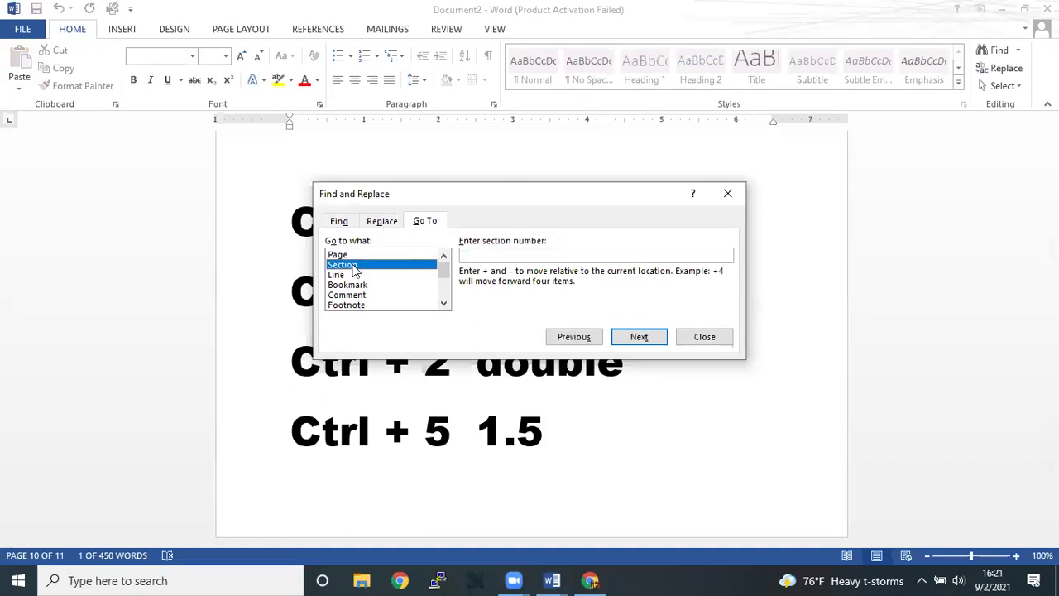
click(343, 277)
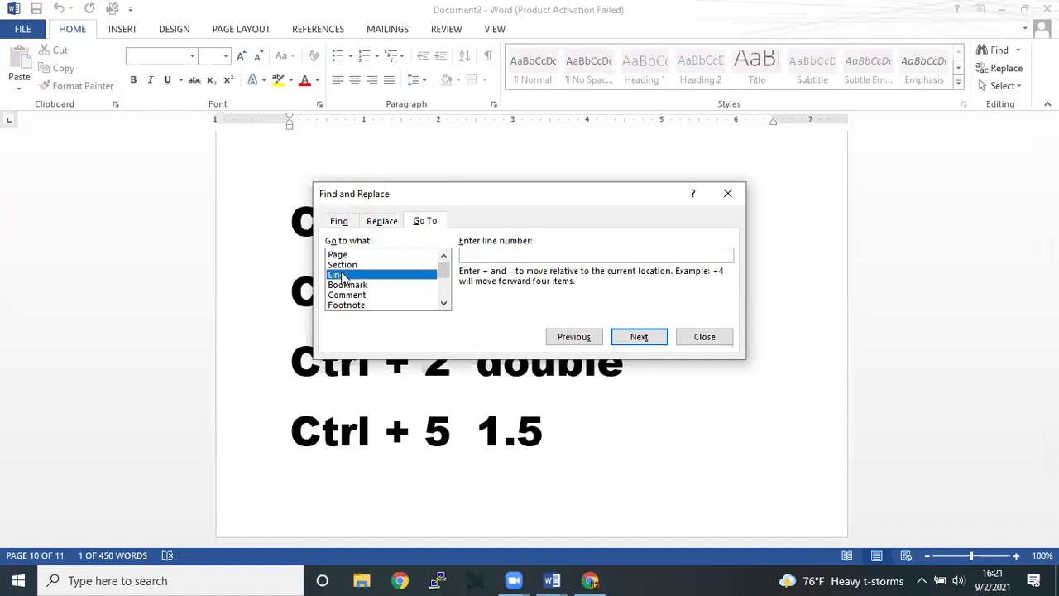
click(341, 221)
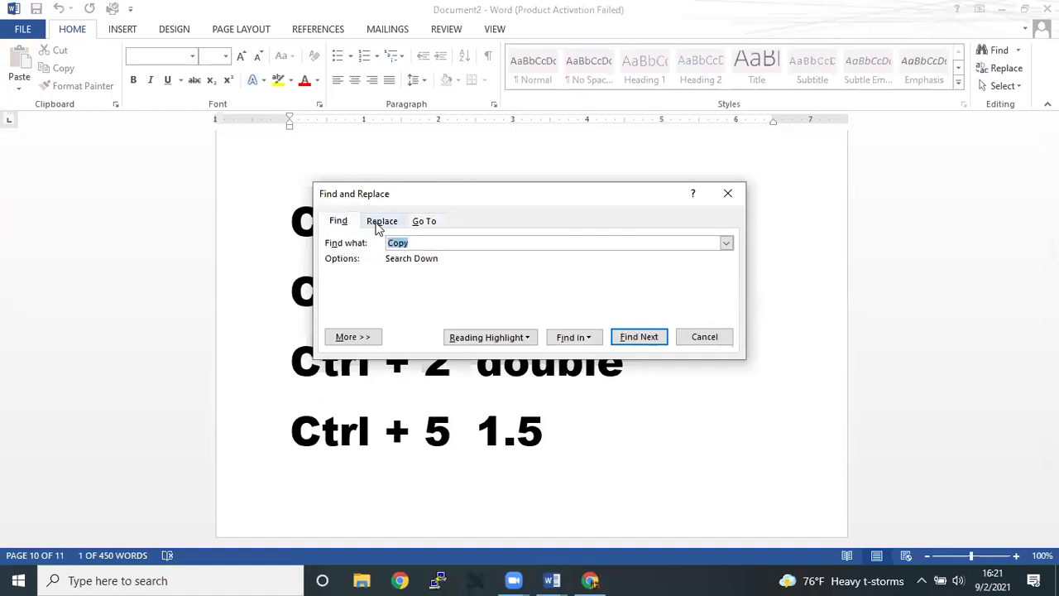
click(378, 223)
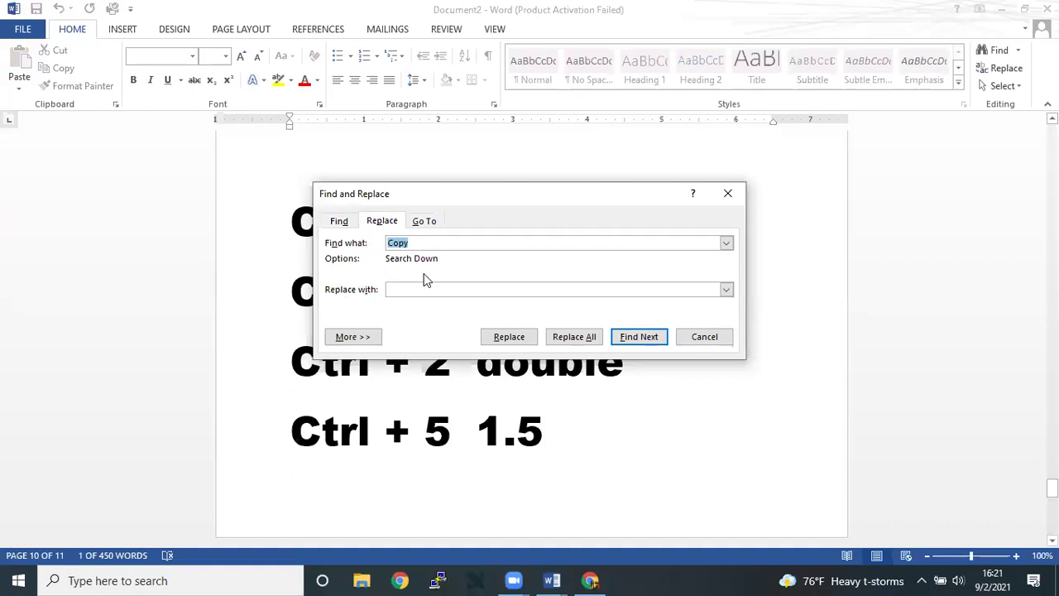
click(725, 199)
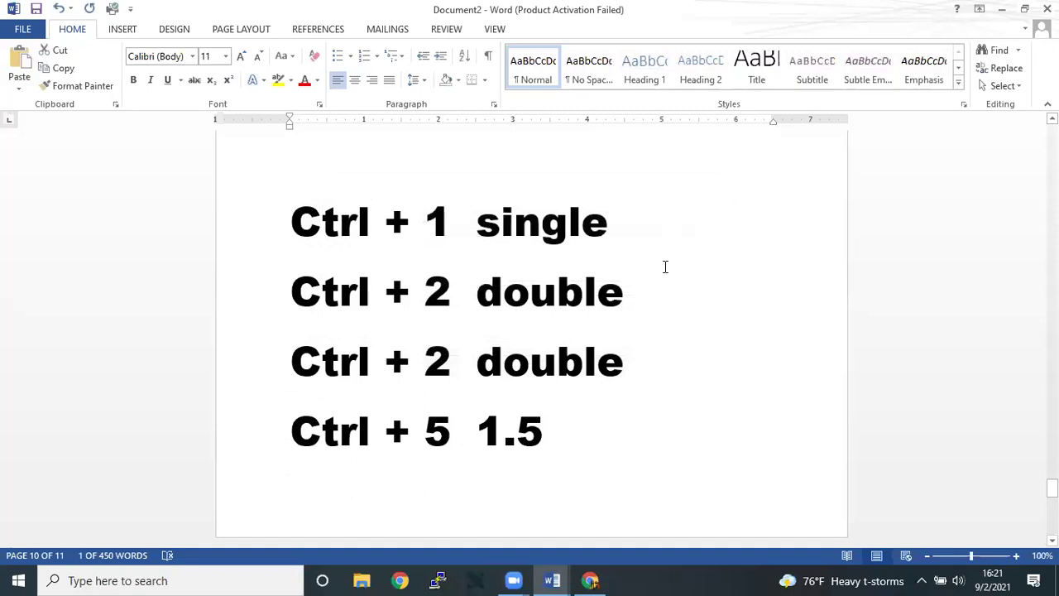